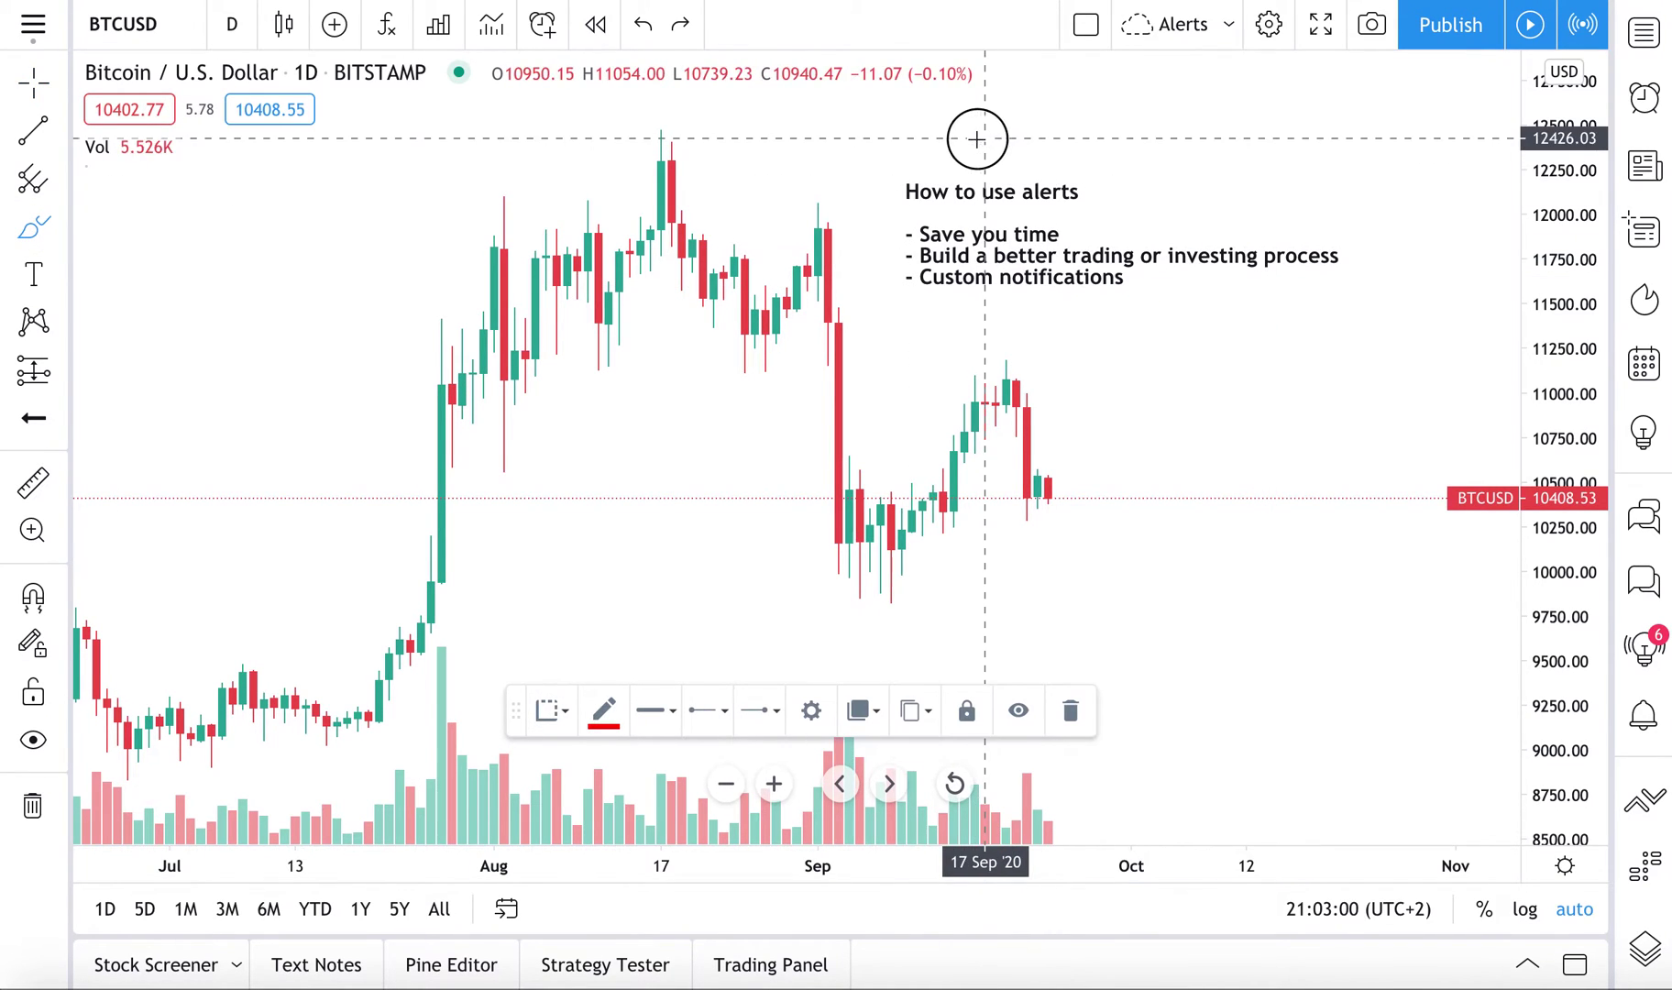
Draw red freehand marks on the alerts note's heading and bullets, then undo and delete them.
{"action": "mouse_move", "coordinate": [977, 139]}
{"action": "left_mouse_down"}
{"action": "mouse_move", "coordinate": [880, 185]}
{"action": "mouse_move", "coordinate": [923, 135]}
{"action": "left_mouse_up"}
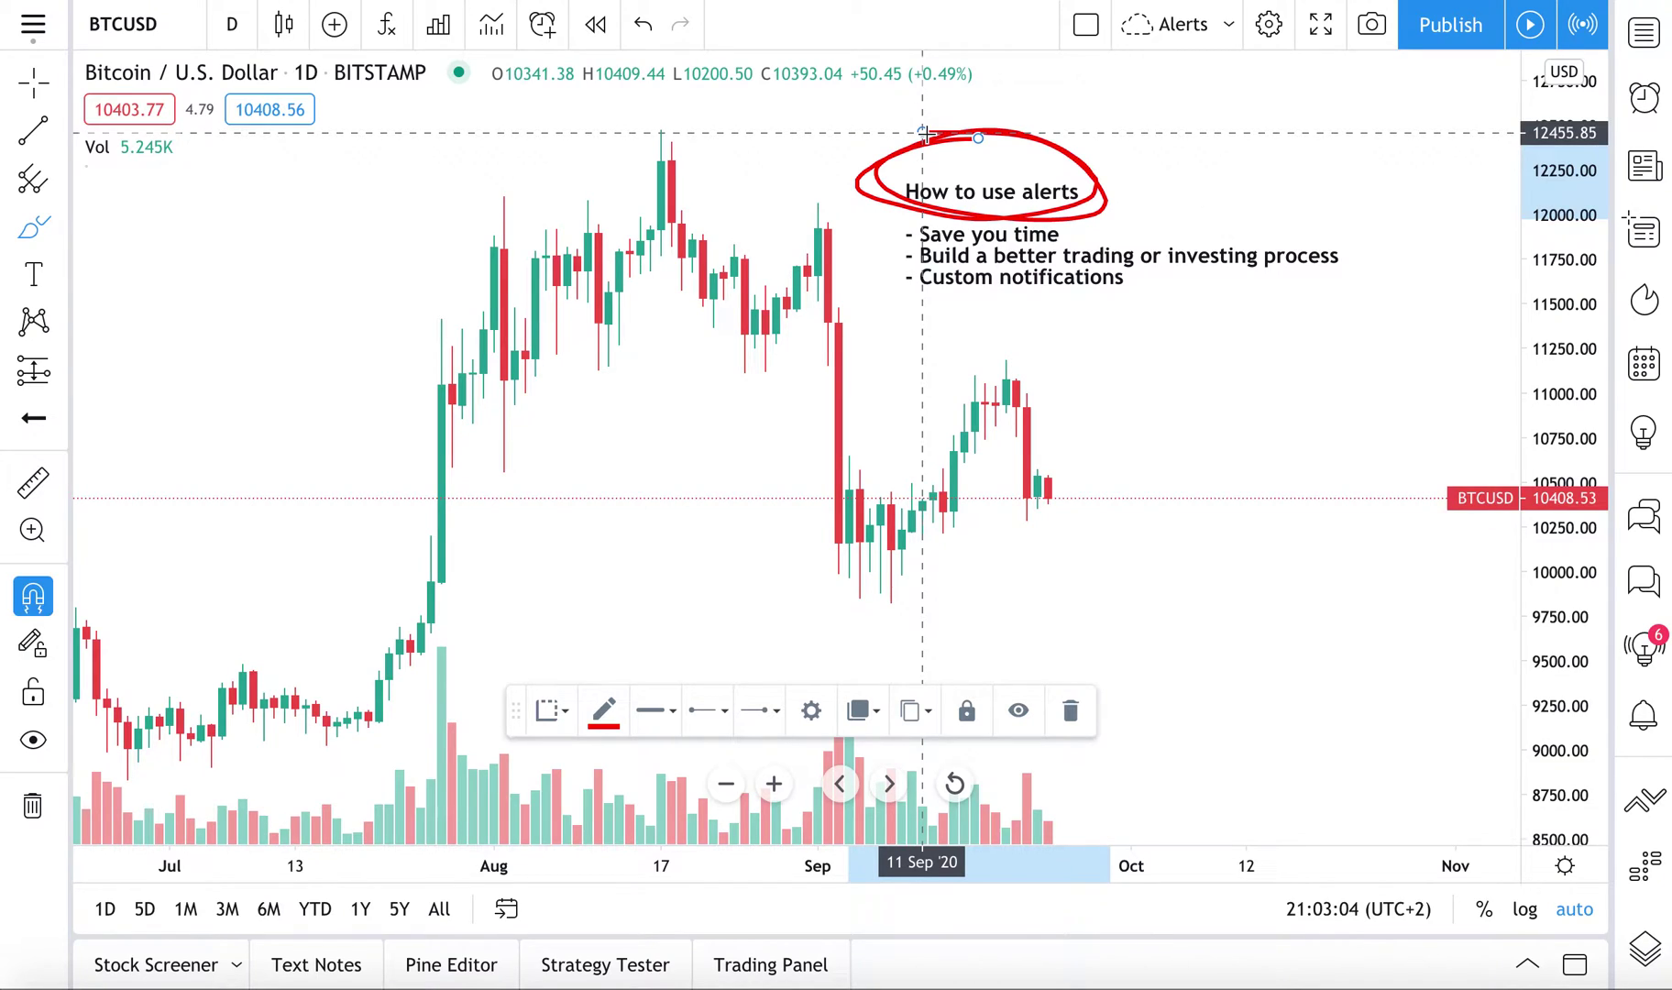
{"action": "key", "text": "ctrl+z"}
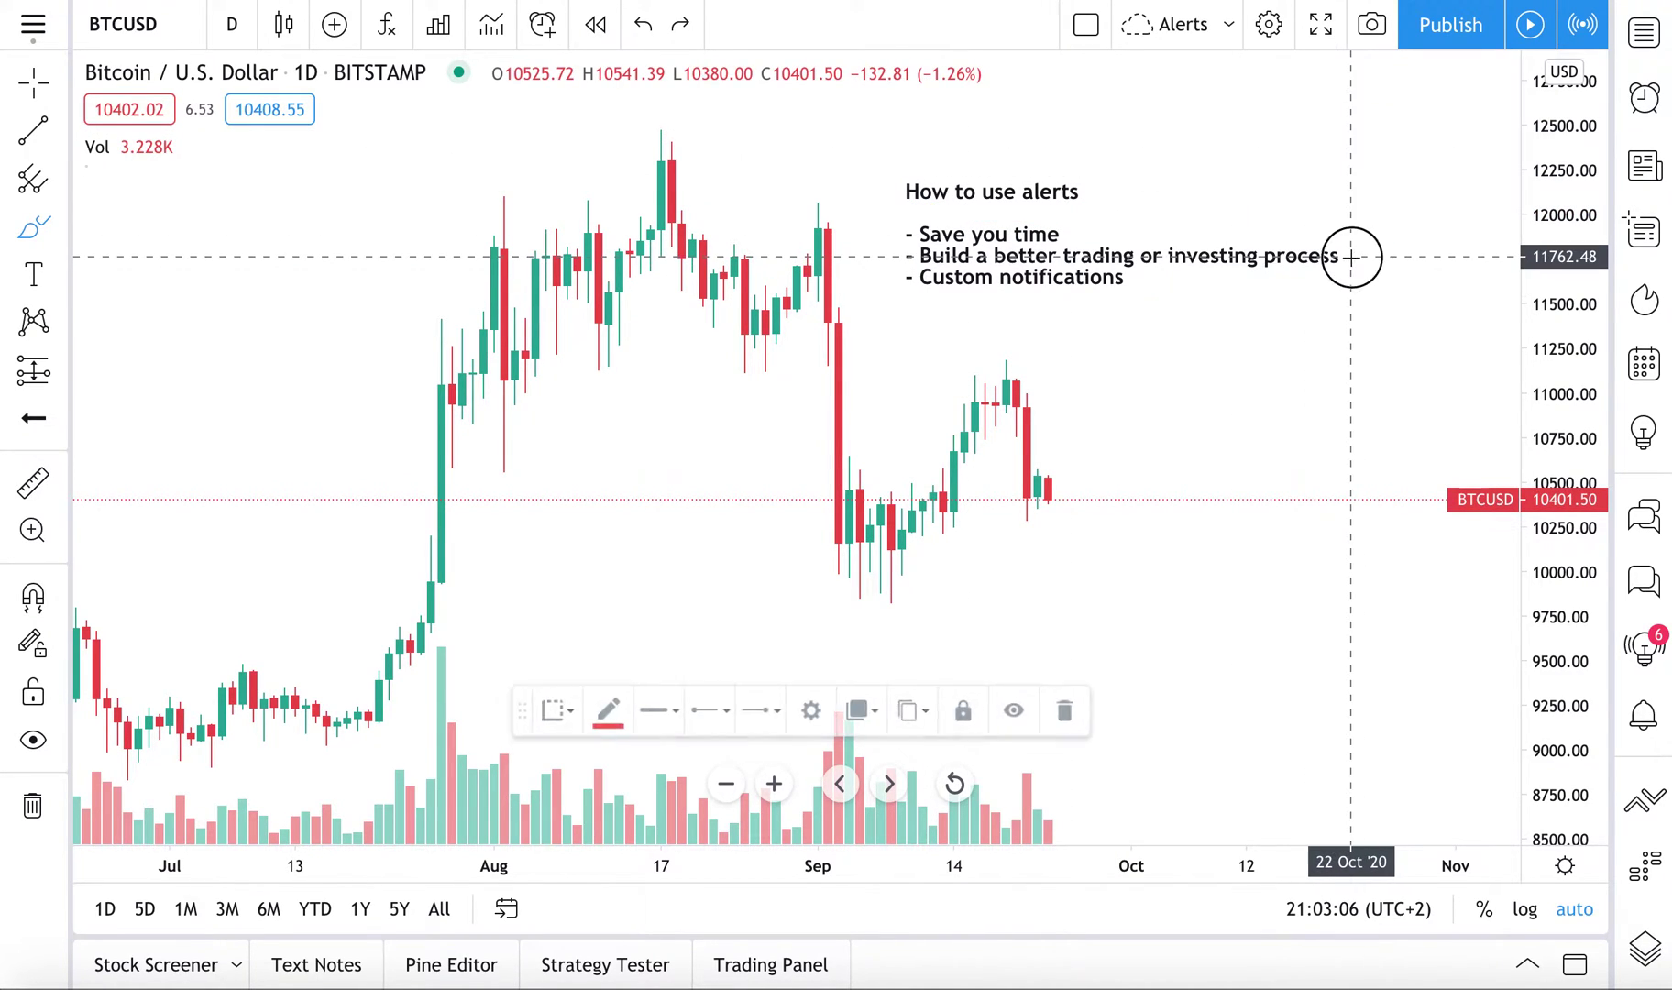
{"action": "left_click_drag", "start_coordinate": [1359, 257], "coordinate": [1373, 256]}
{"action": "left_click_drag", "start_coordinate": [1079, 235], "coordinate": [1183, 278]}
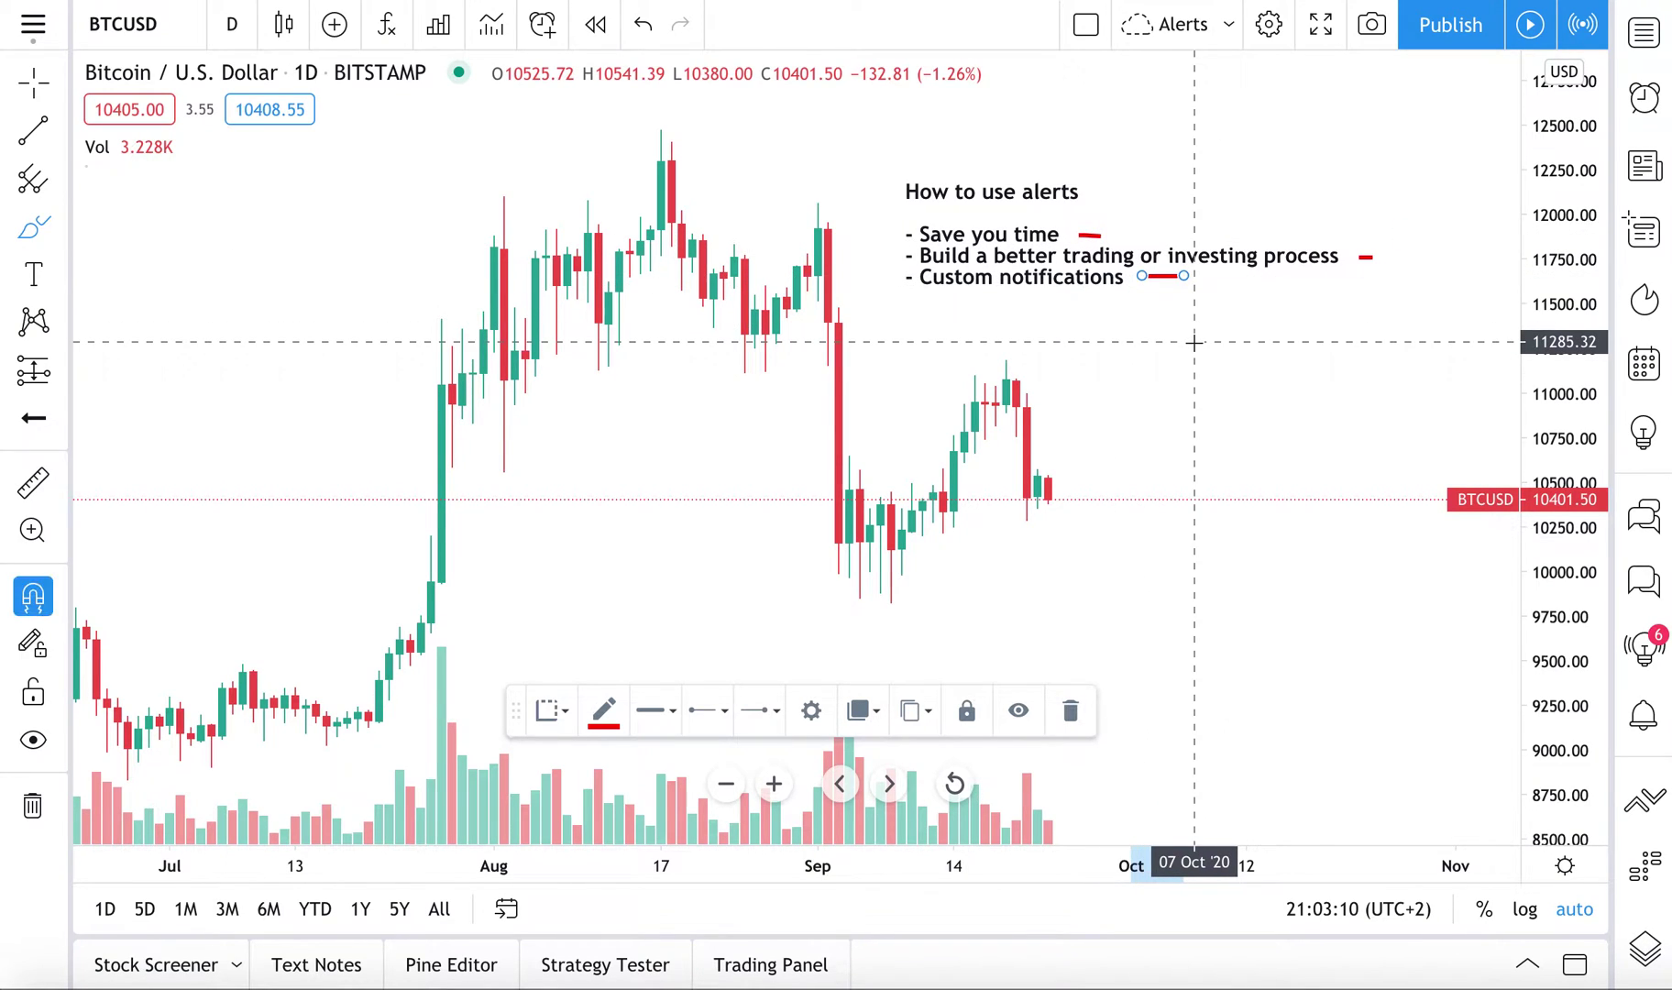
{"action": "key", "text": "Delete"}
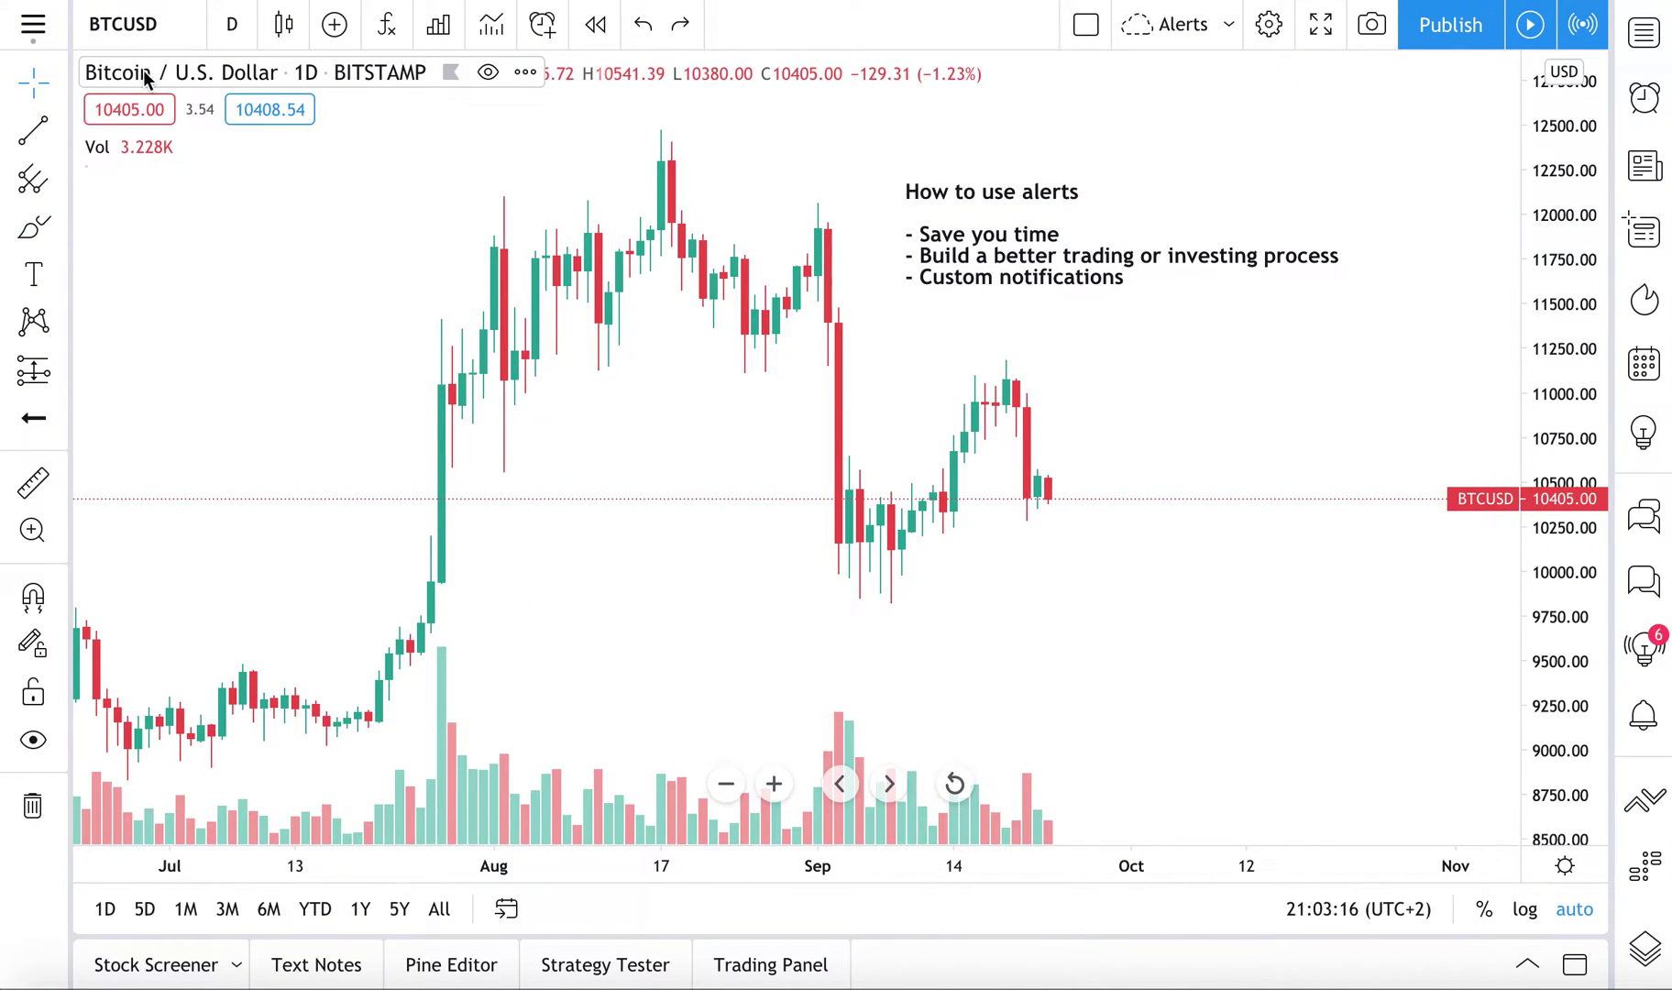
Cancel a symbol search, then open and dismiss the new alert form twice.
{"action": "left_click", "coordinate": [89, 27]}
{"action": "left_click", "coordinate": [274, 235]}
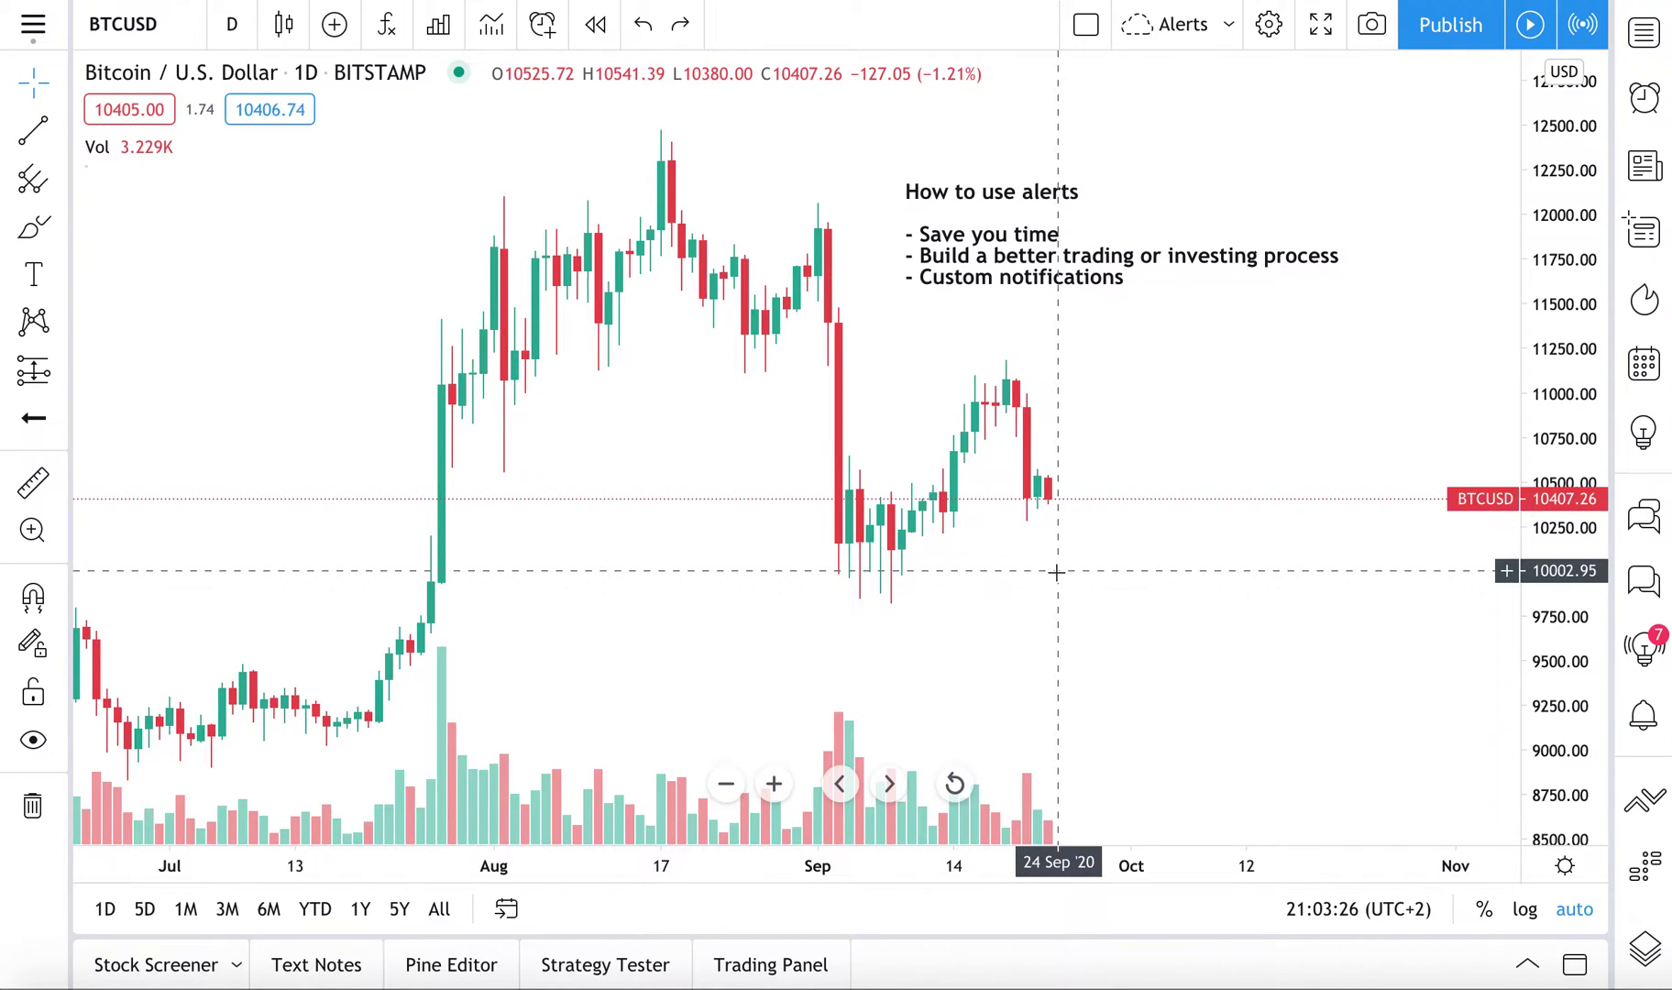
{"action": "right_click", "coordinate": [1058, 571]}
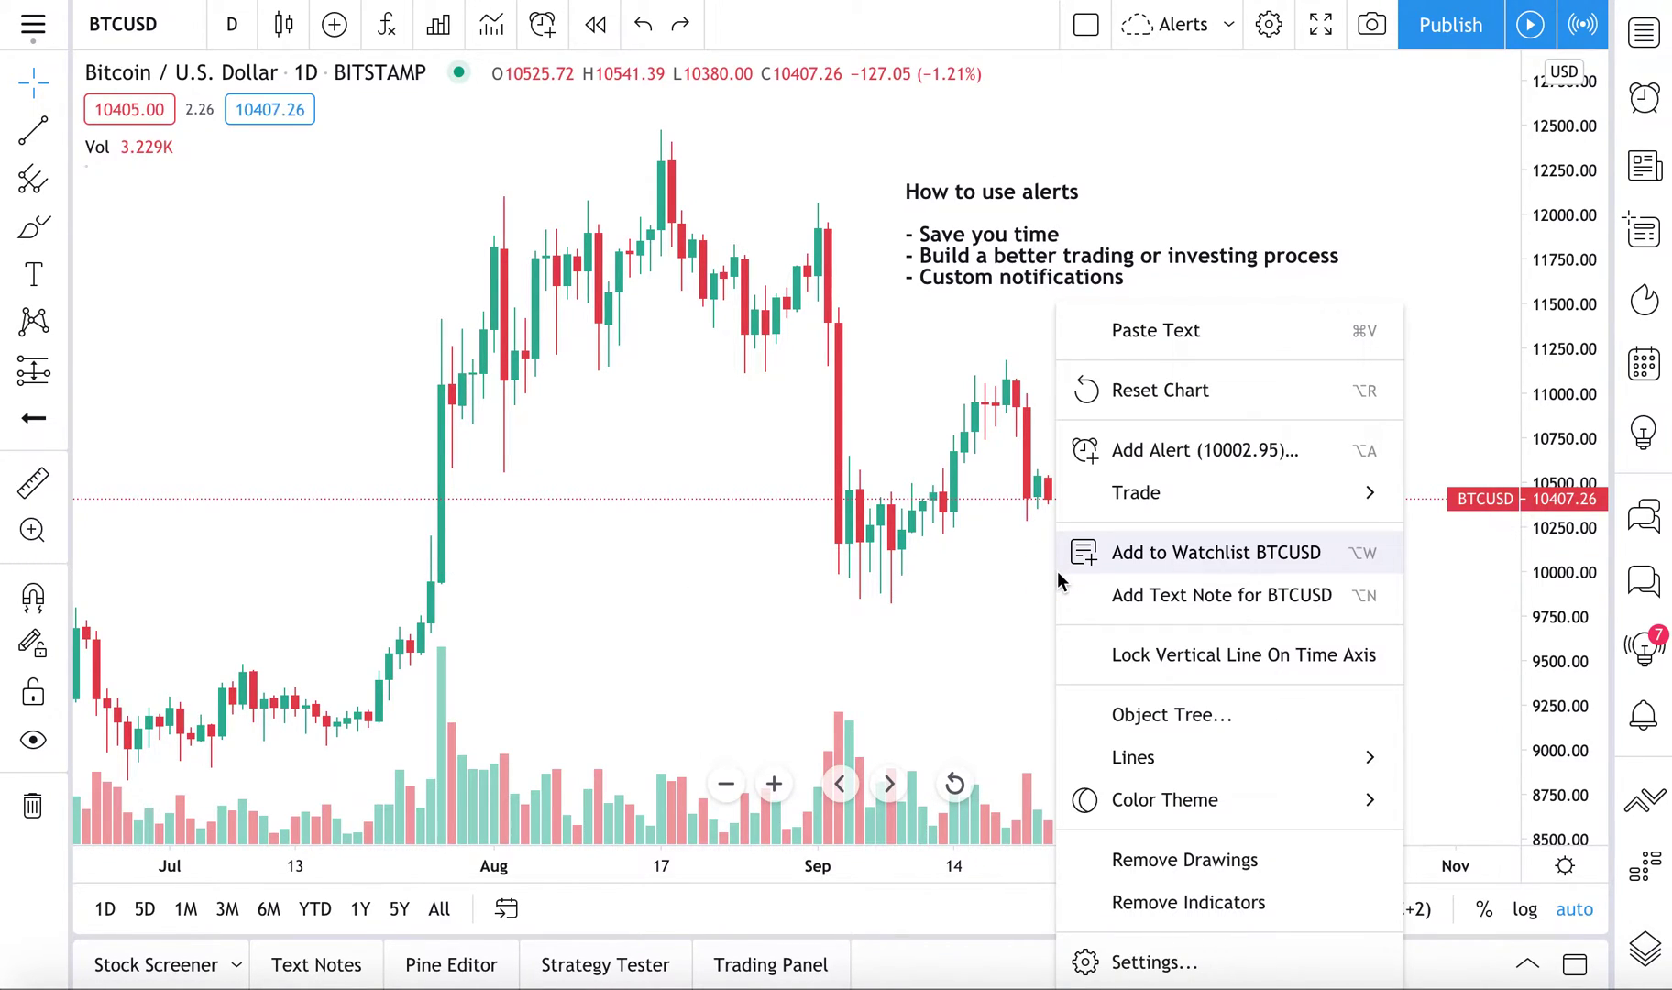
{"action": "left_click", "coordinate": [1145, 456]}
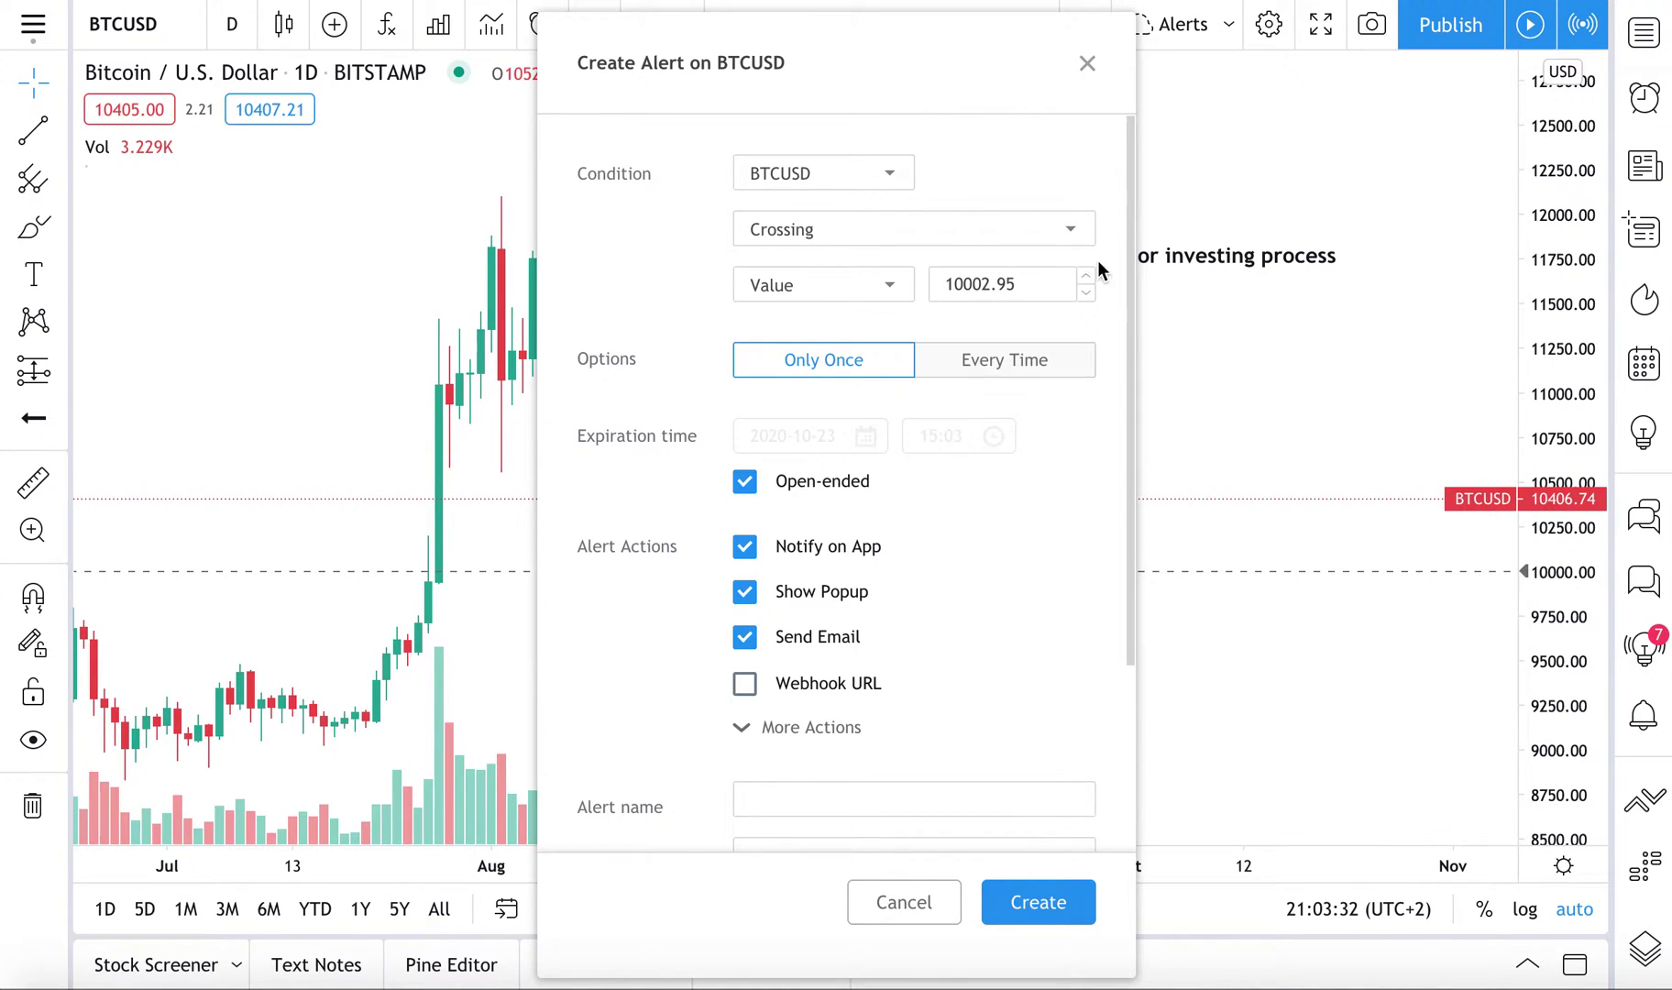
{"action": "left_click", "coordinate": [1086, 63]}
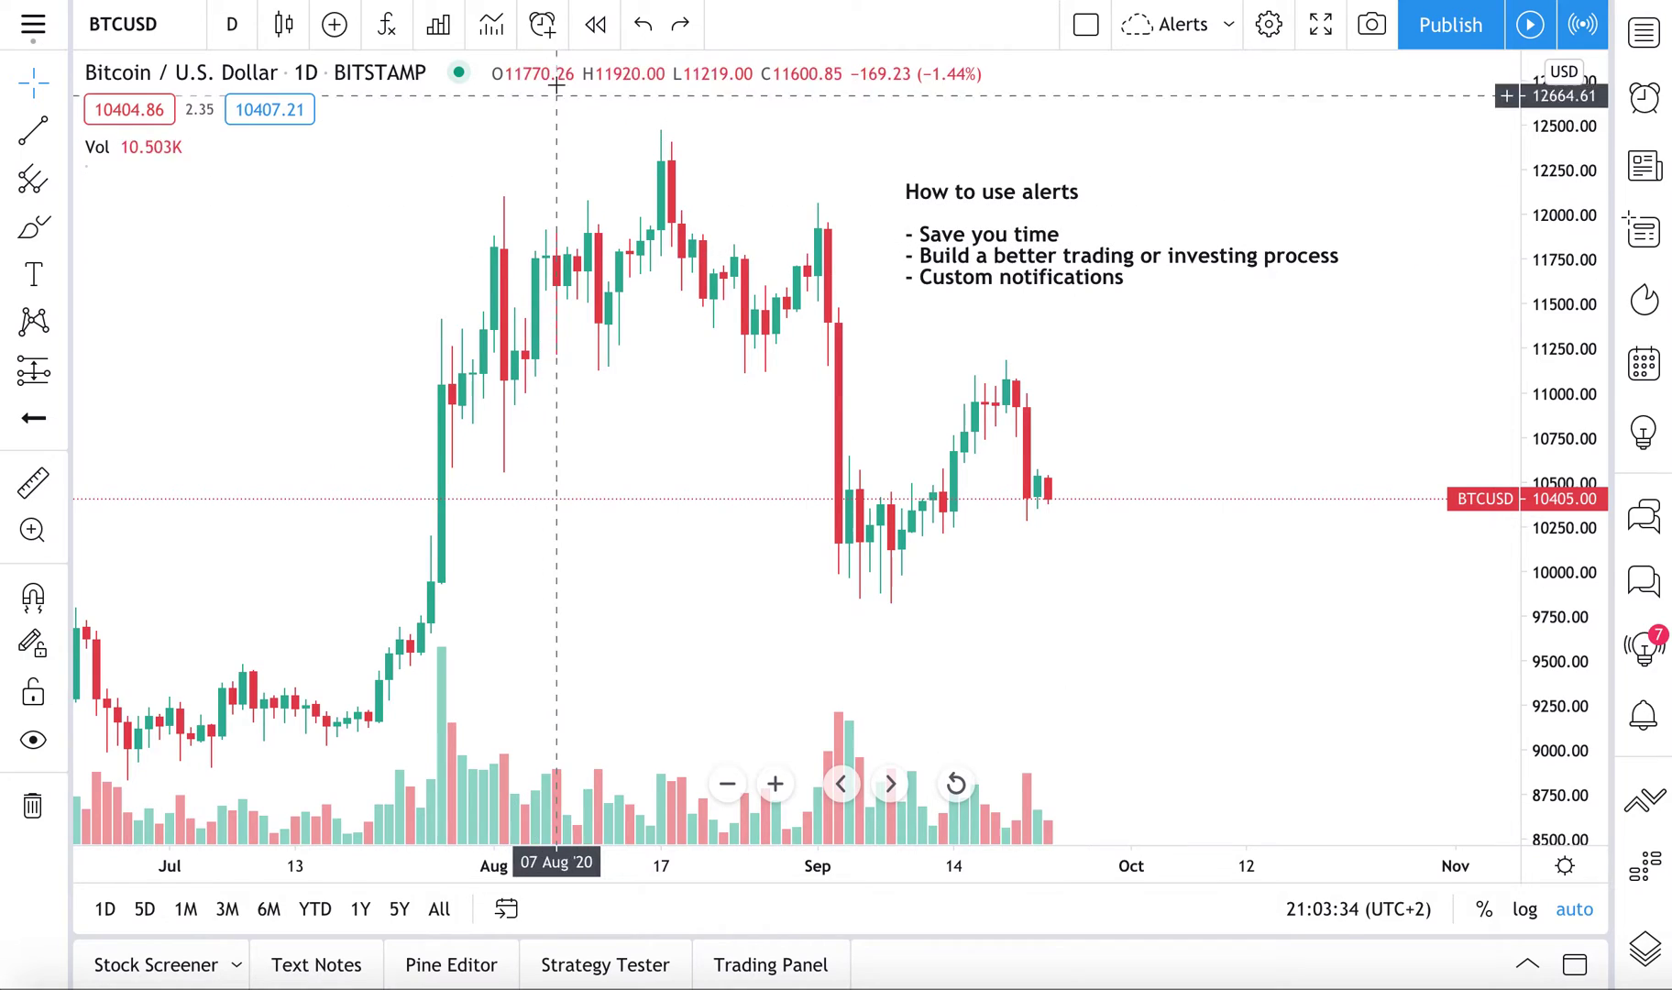
{"action": "left_click", "coordinate": [542, 25]}
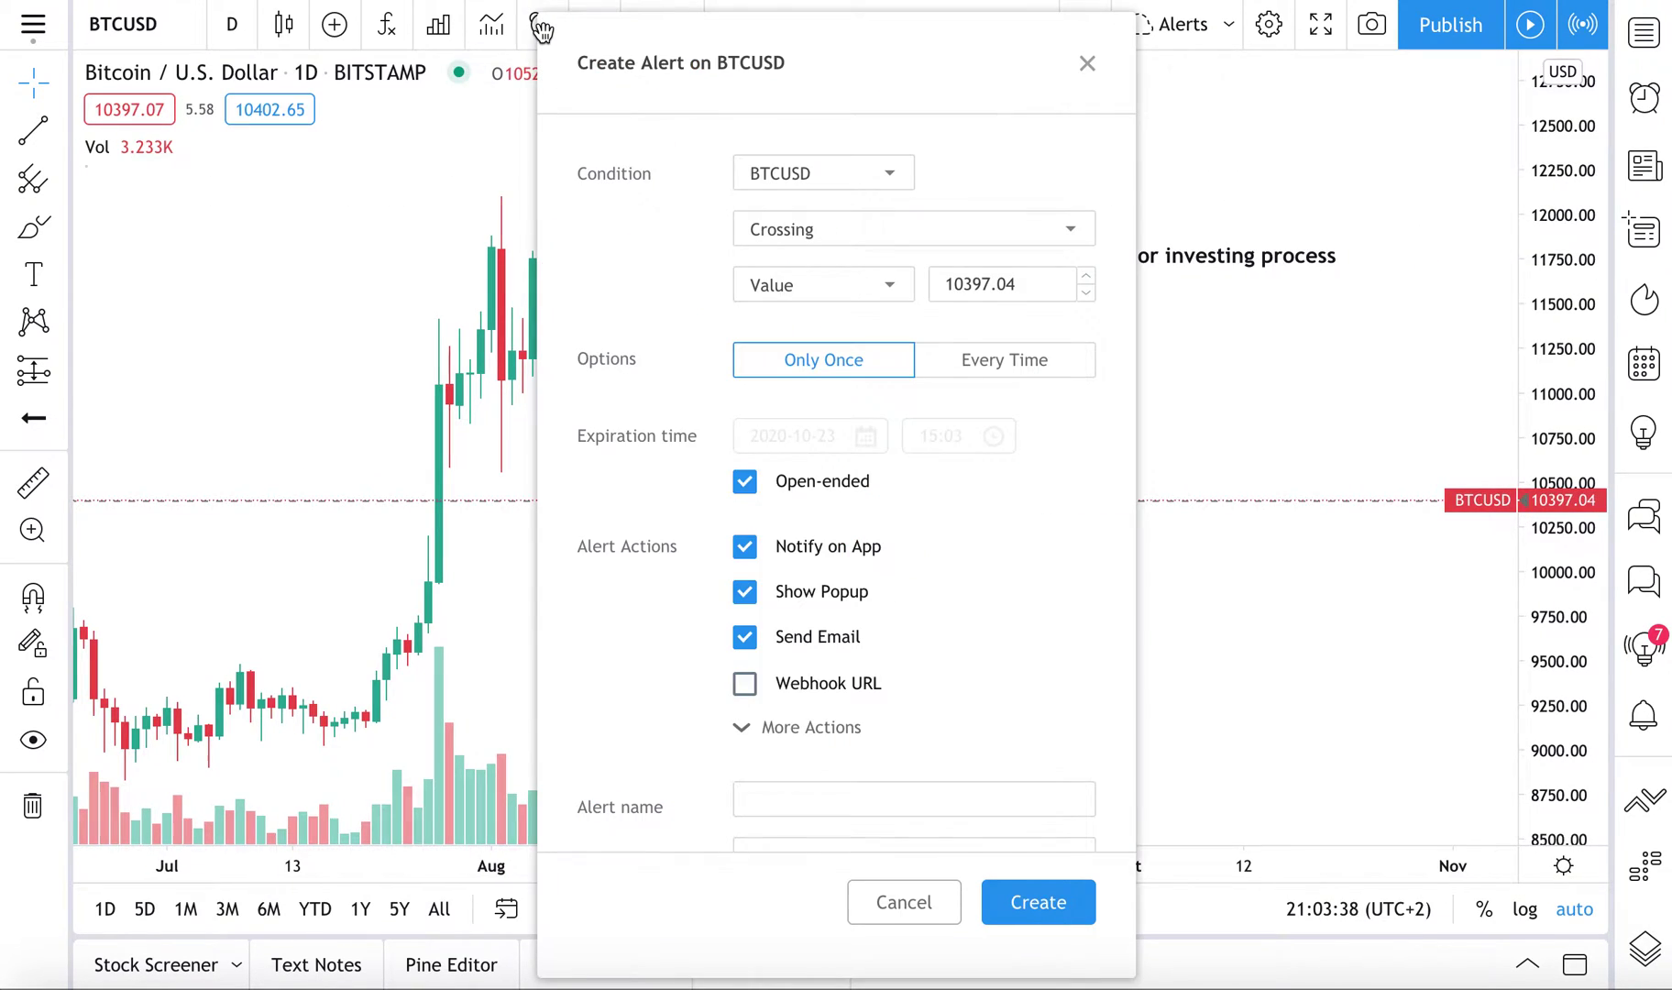
{"action": "left_click", "coordinate": [1087, 62]}
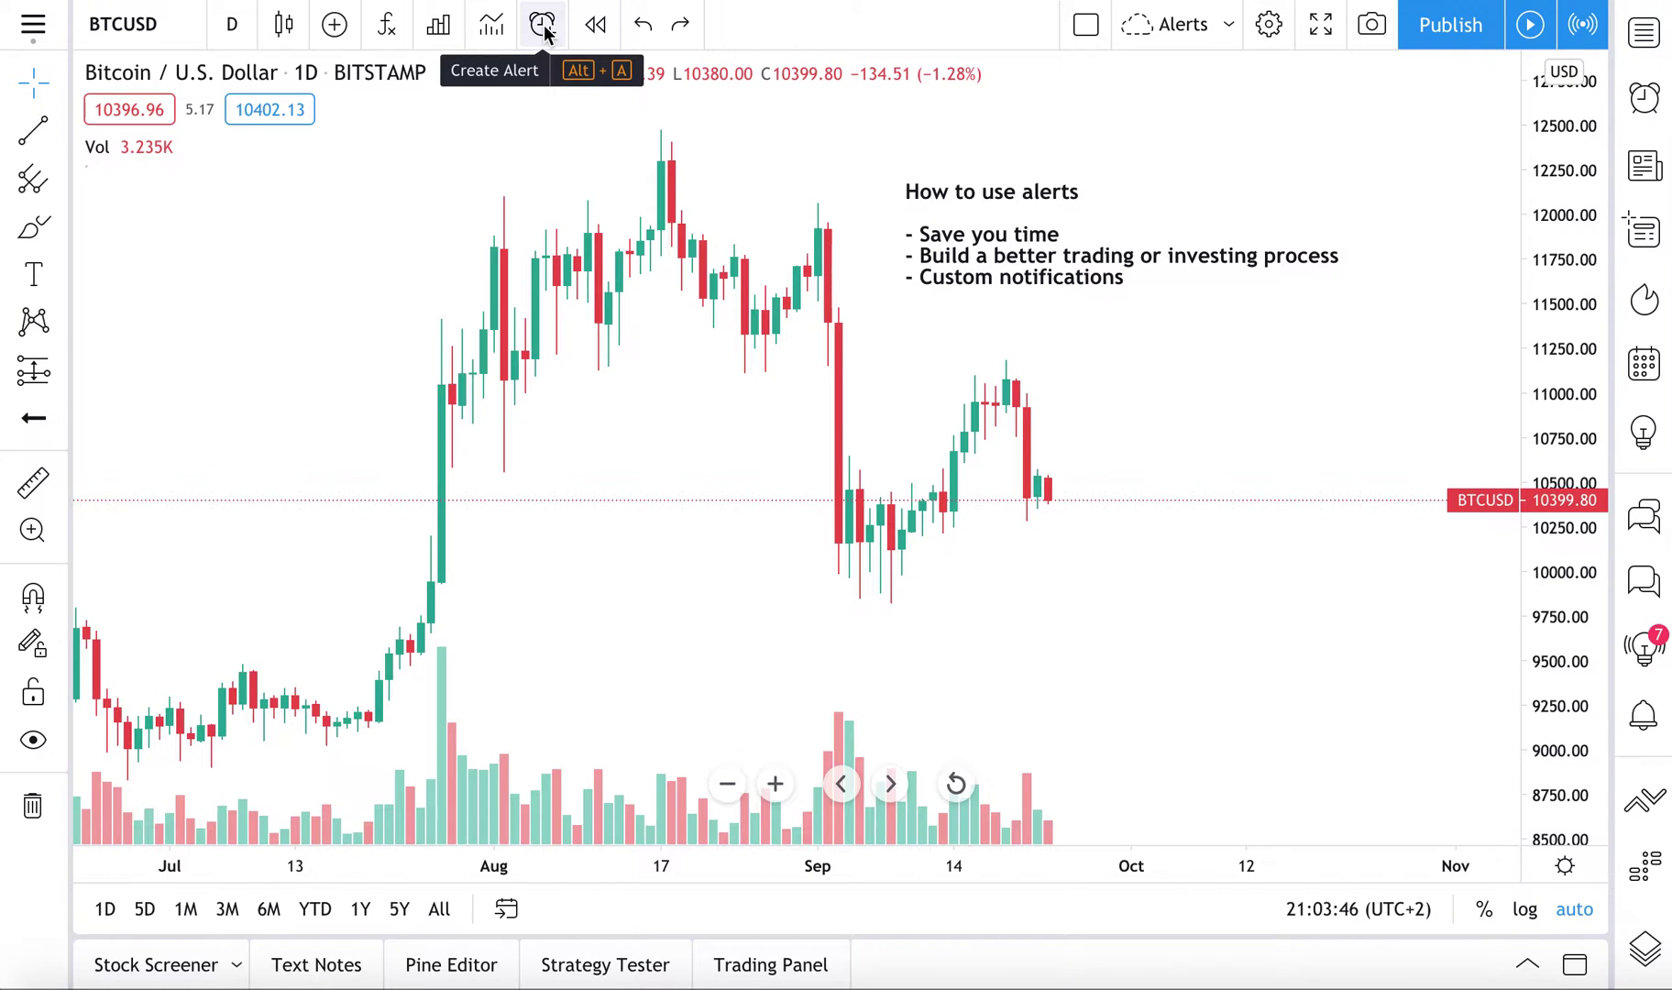
Open and close the alert form twice with Alt+A, then show and hide the alerts list.
{"action": "key", "text": "alt+a"}
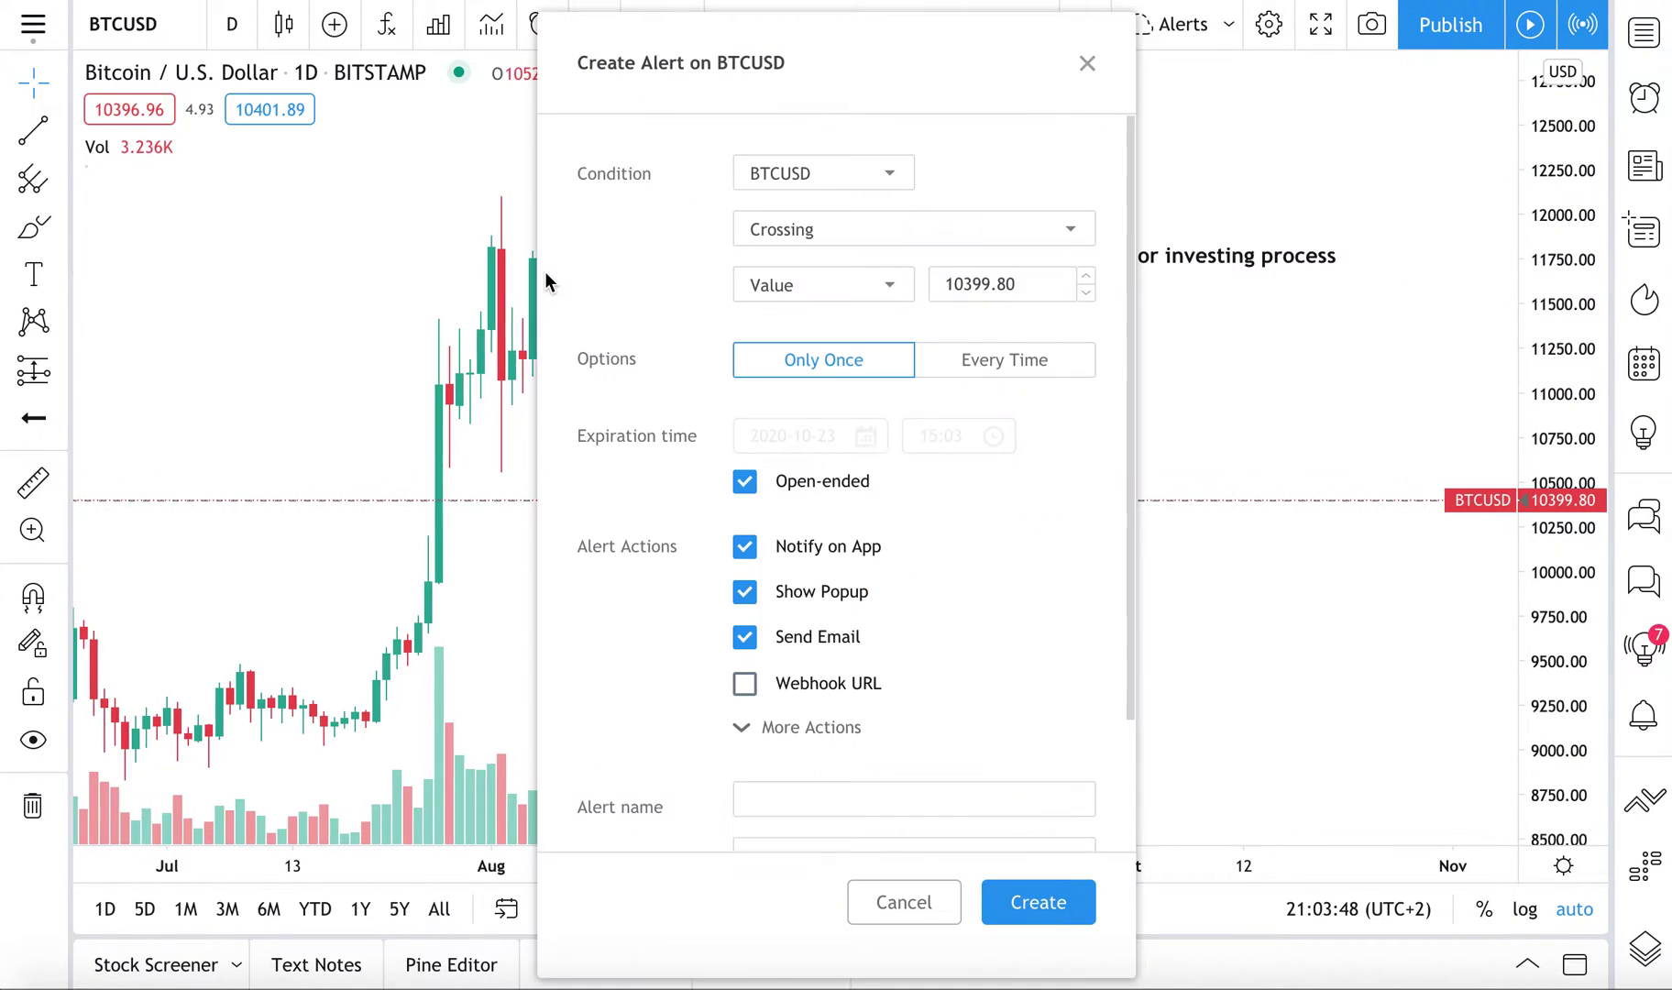
{"action": "left_click", "coordinate": [1087, 64]}
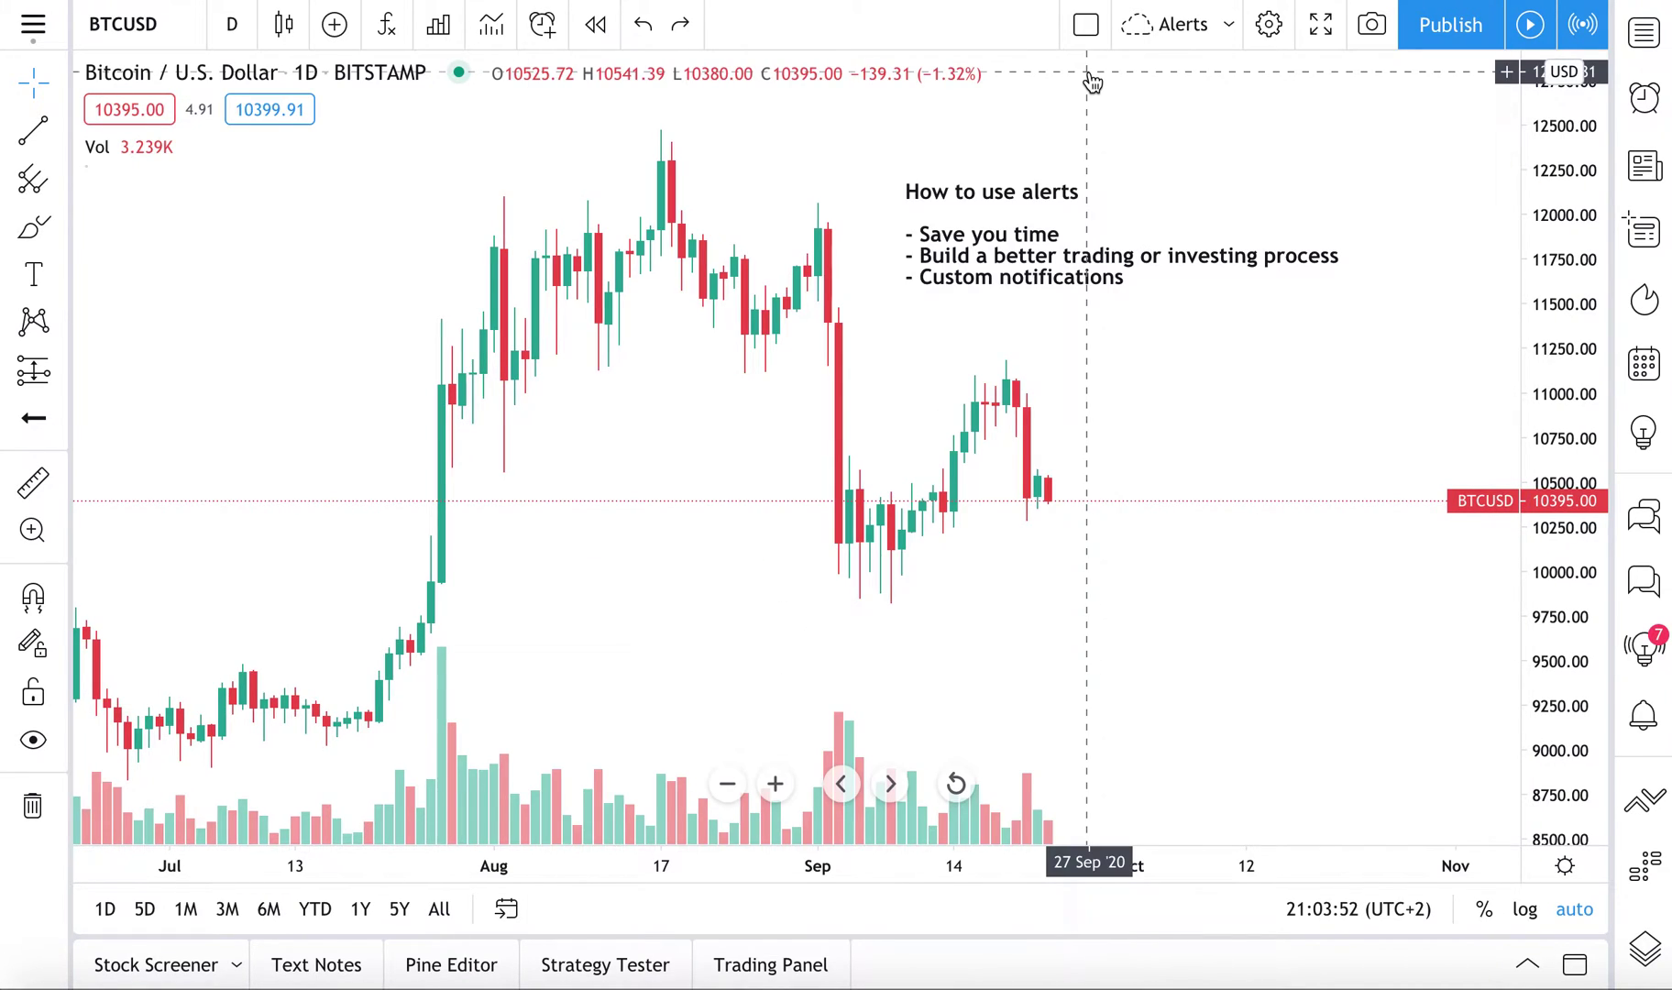
{"action": "key", "text": "alt+a"}
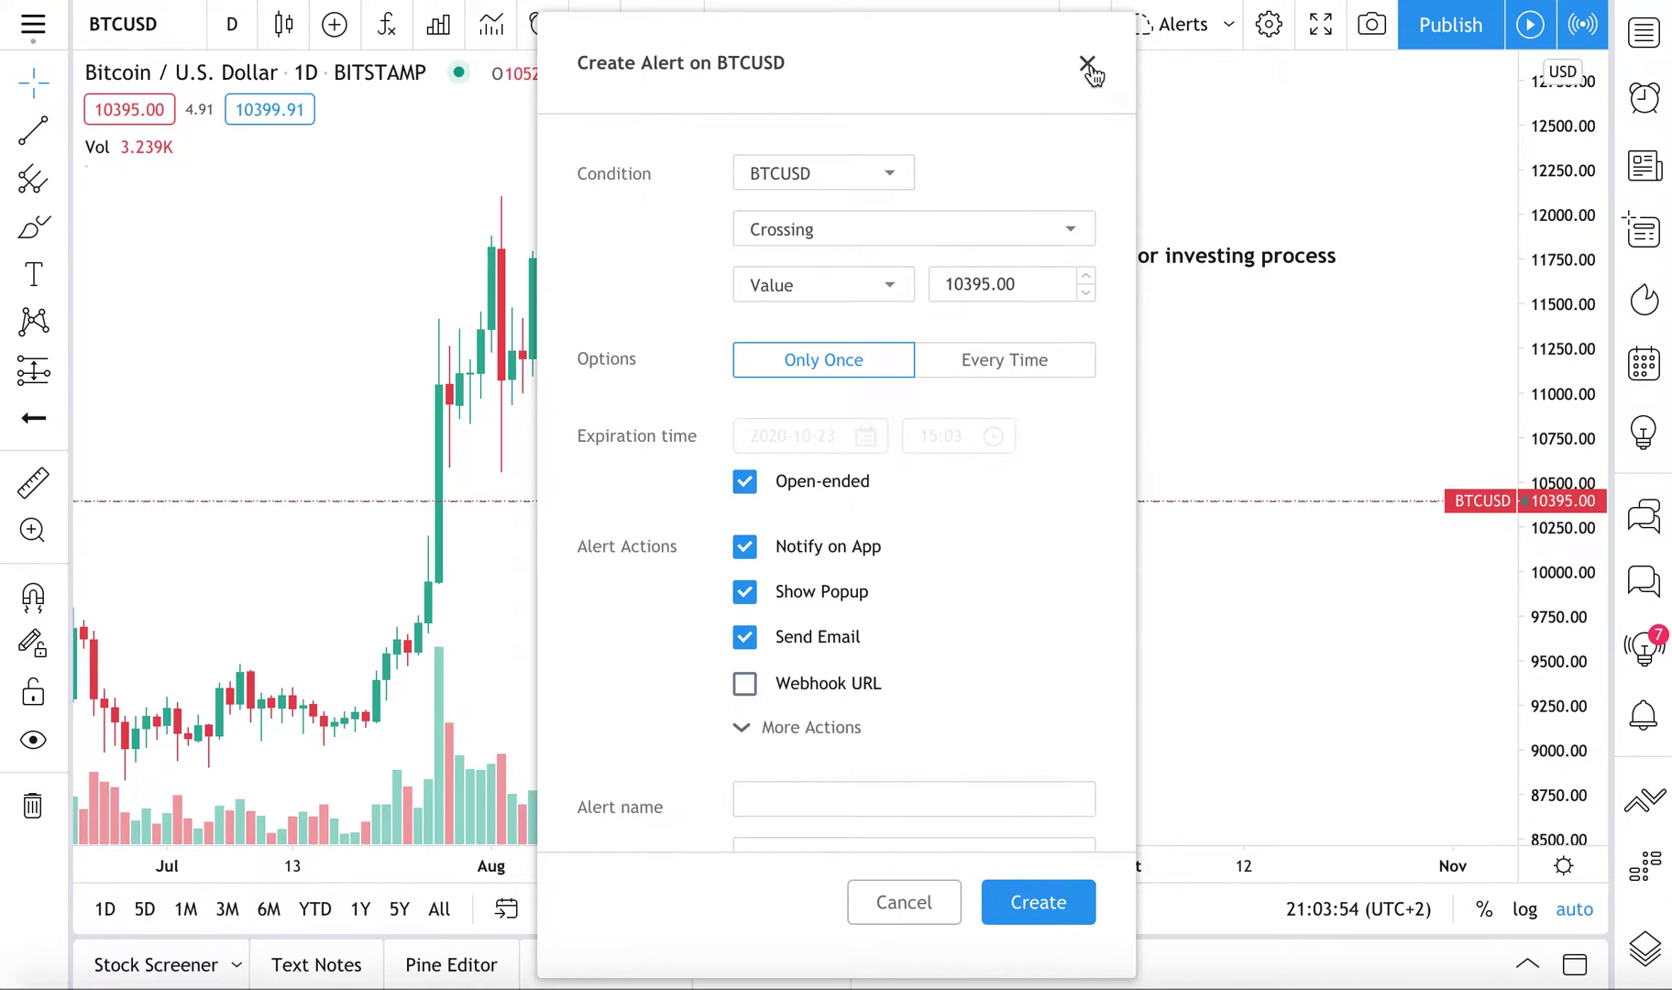
{"action": "left_click", "coordinate": [1091, 68]}
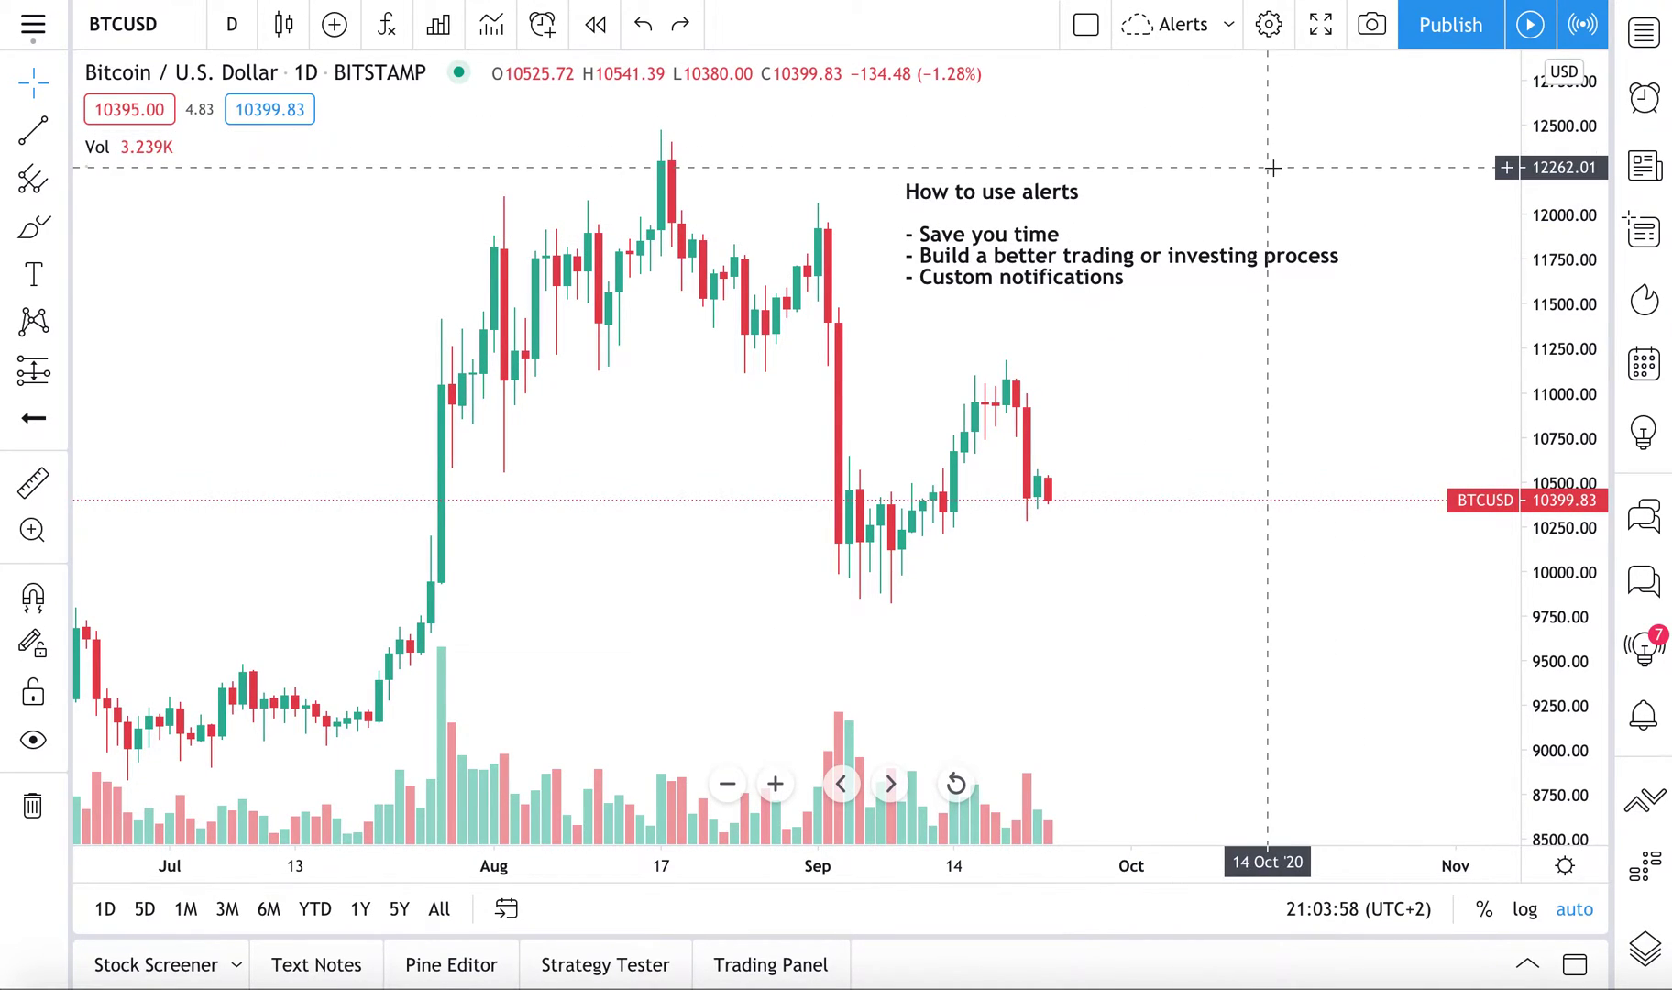
{"action": "left_click", "coordinate": [1645, 102]}
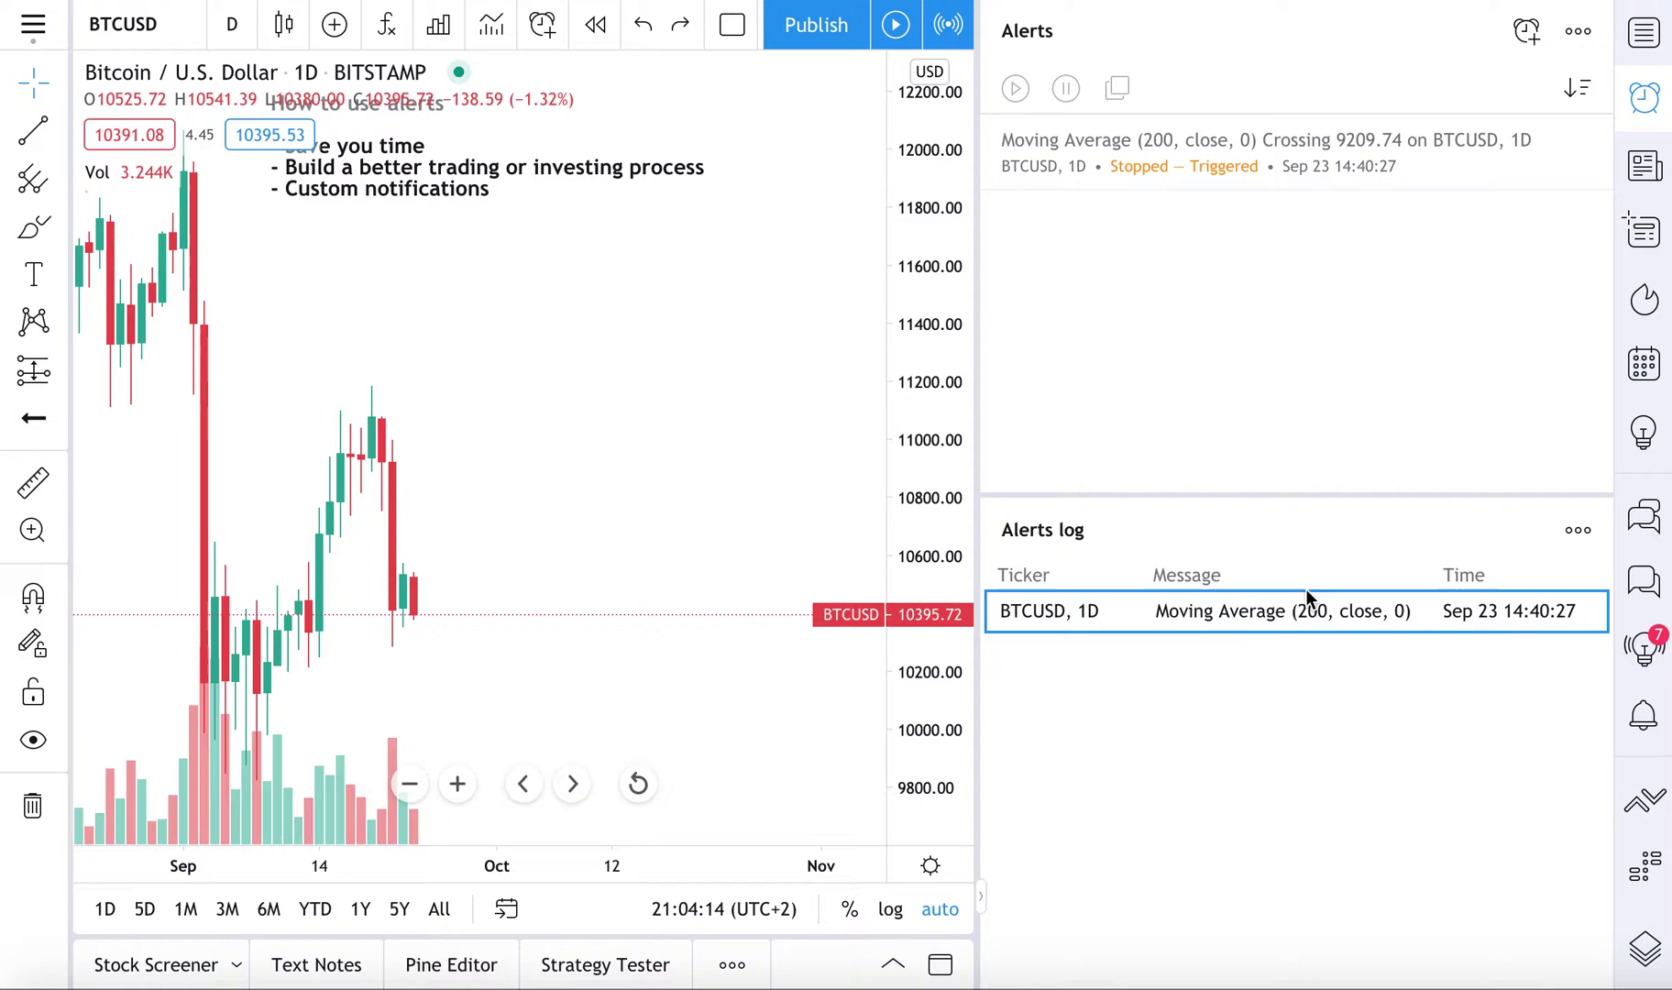
{"action": "left_click", "coordinate": [1645, 100]}
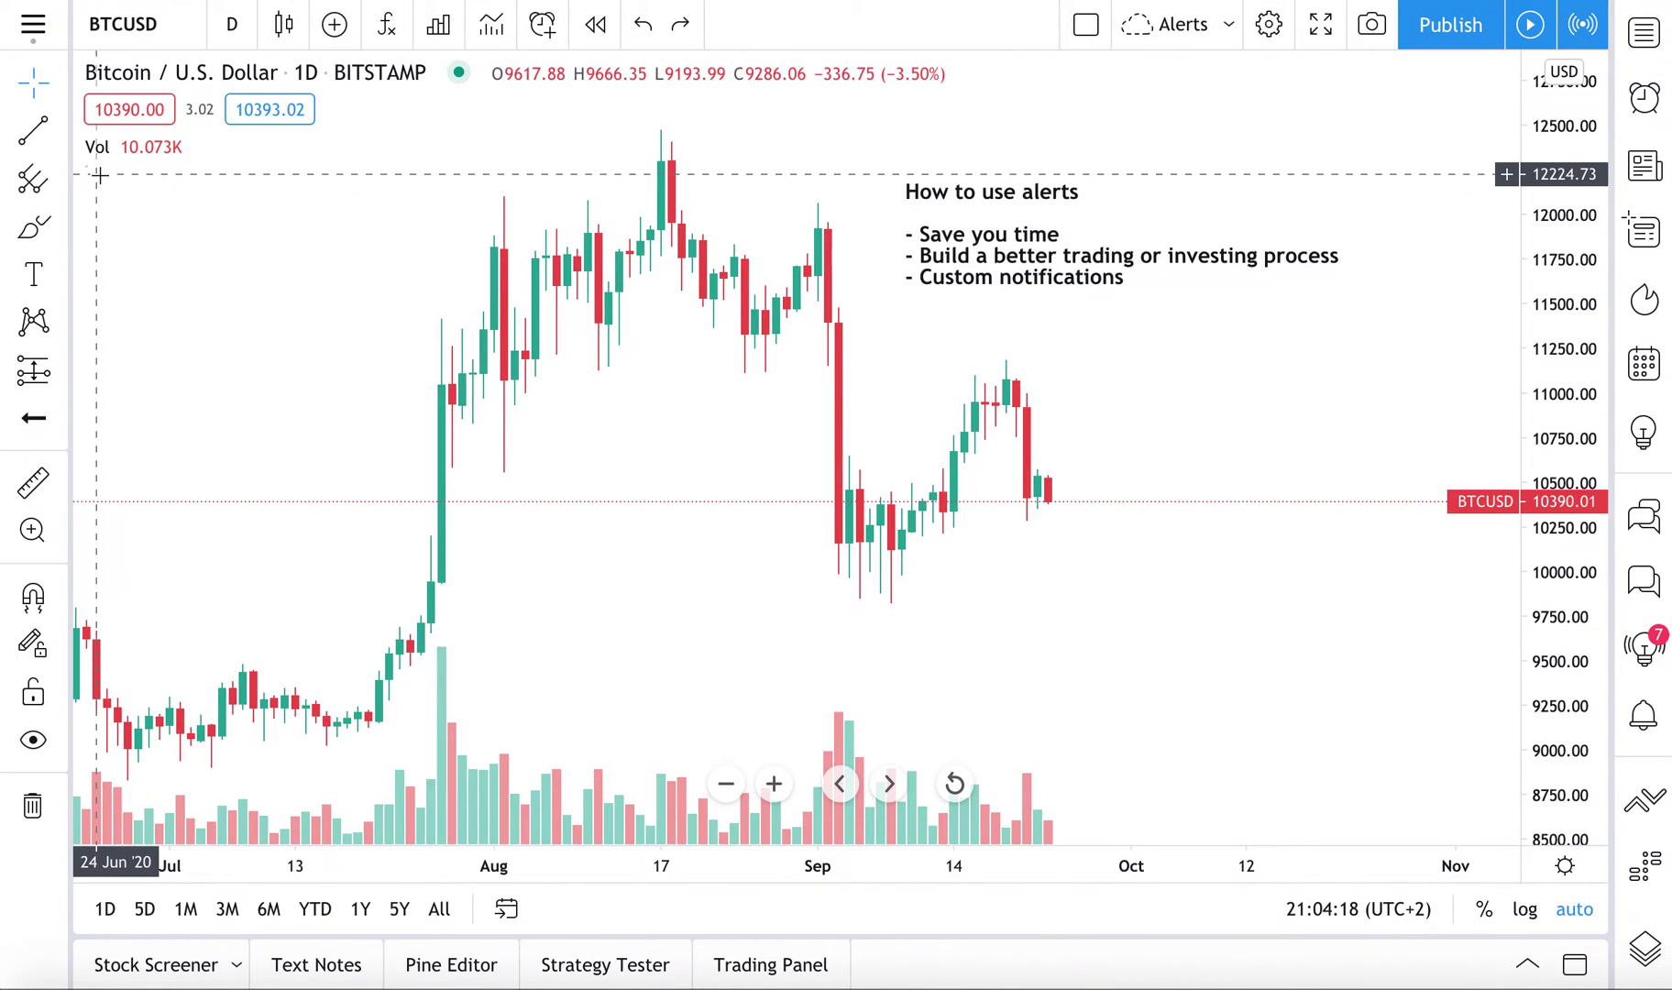
{"action": "scroll", "coordinate": [595, 525], "scroll_direction": "down", "scroll_amount": 1}
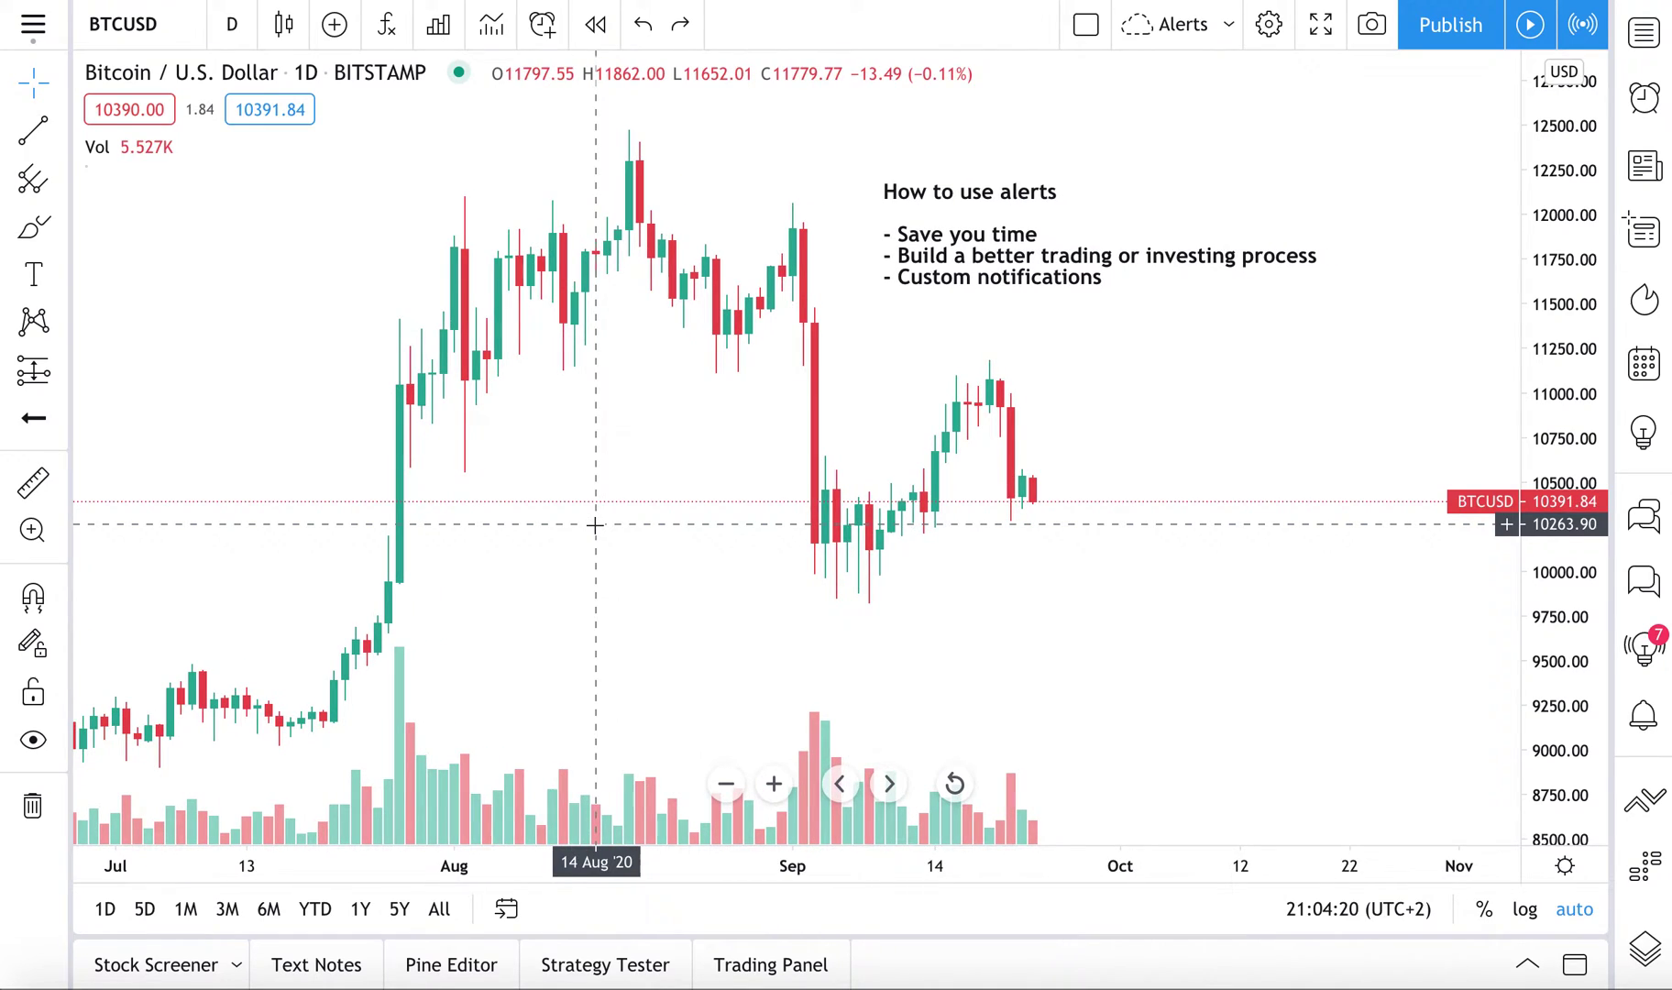
{"action": "scroll", "coordinate": [595, 525], "scroll_direction": "up", "scroll_amount": 2}
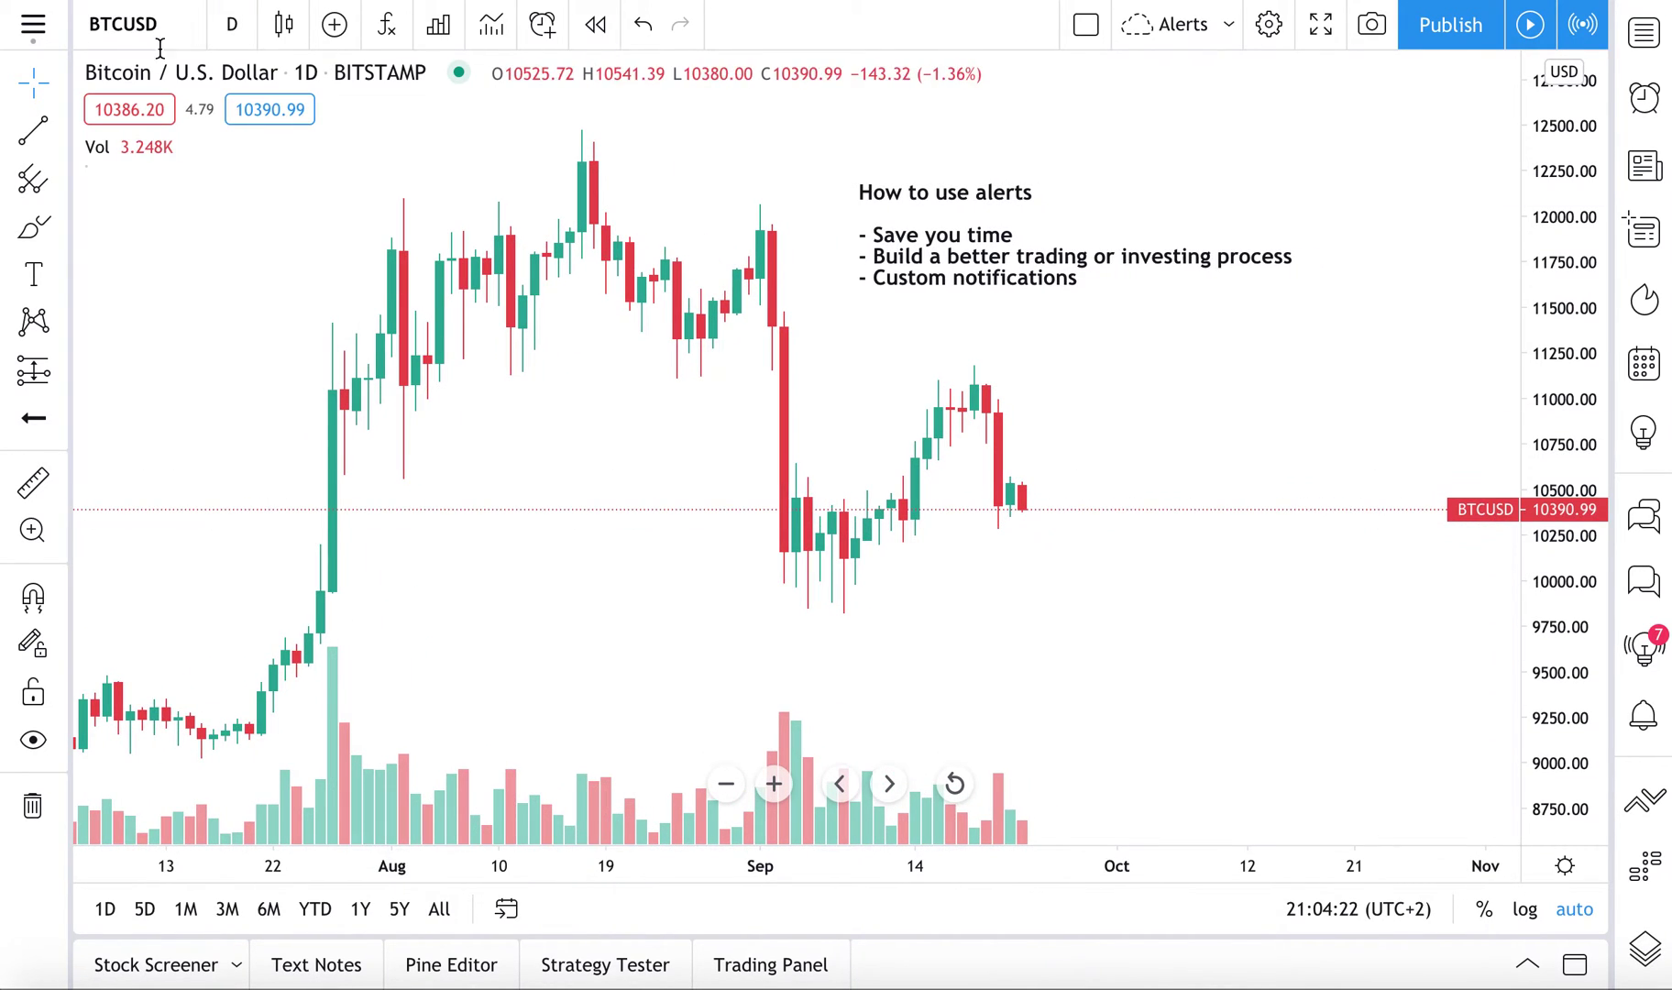
Switch the chart to 1-minute candles and back to daily, and move the alerts note top-left.
{"action": "left_click", "coordinate": [231, 25]}
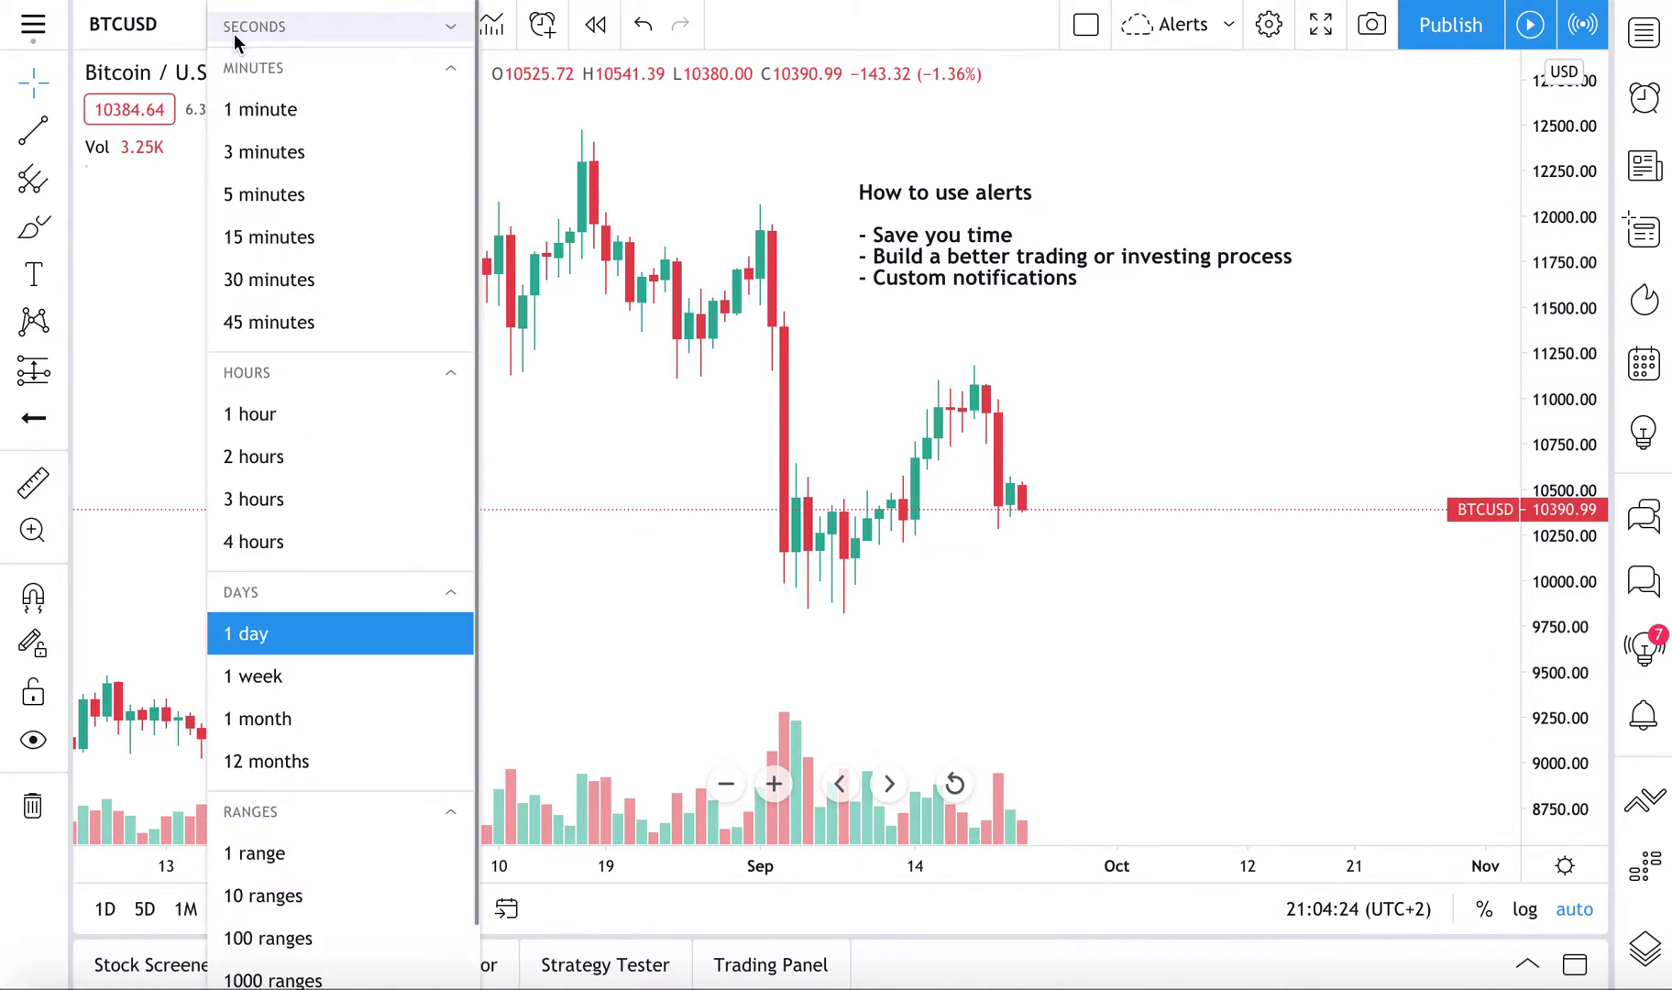
{"action": "left_click", "coordinate": [261, 109]}
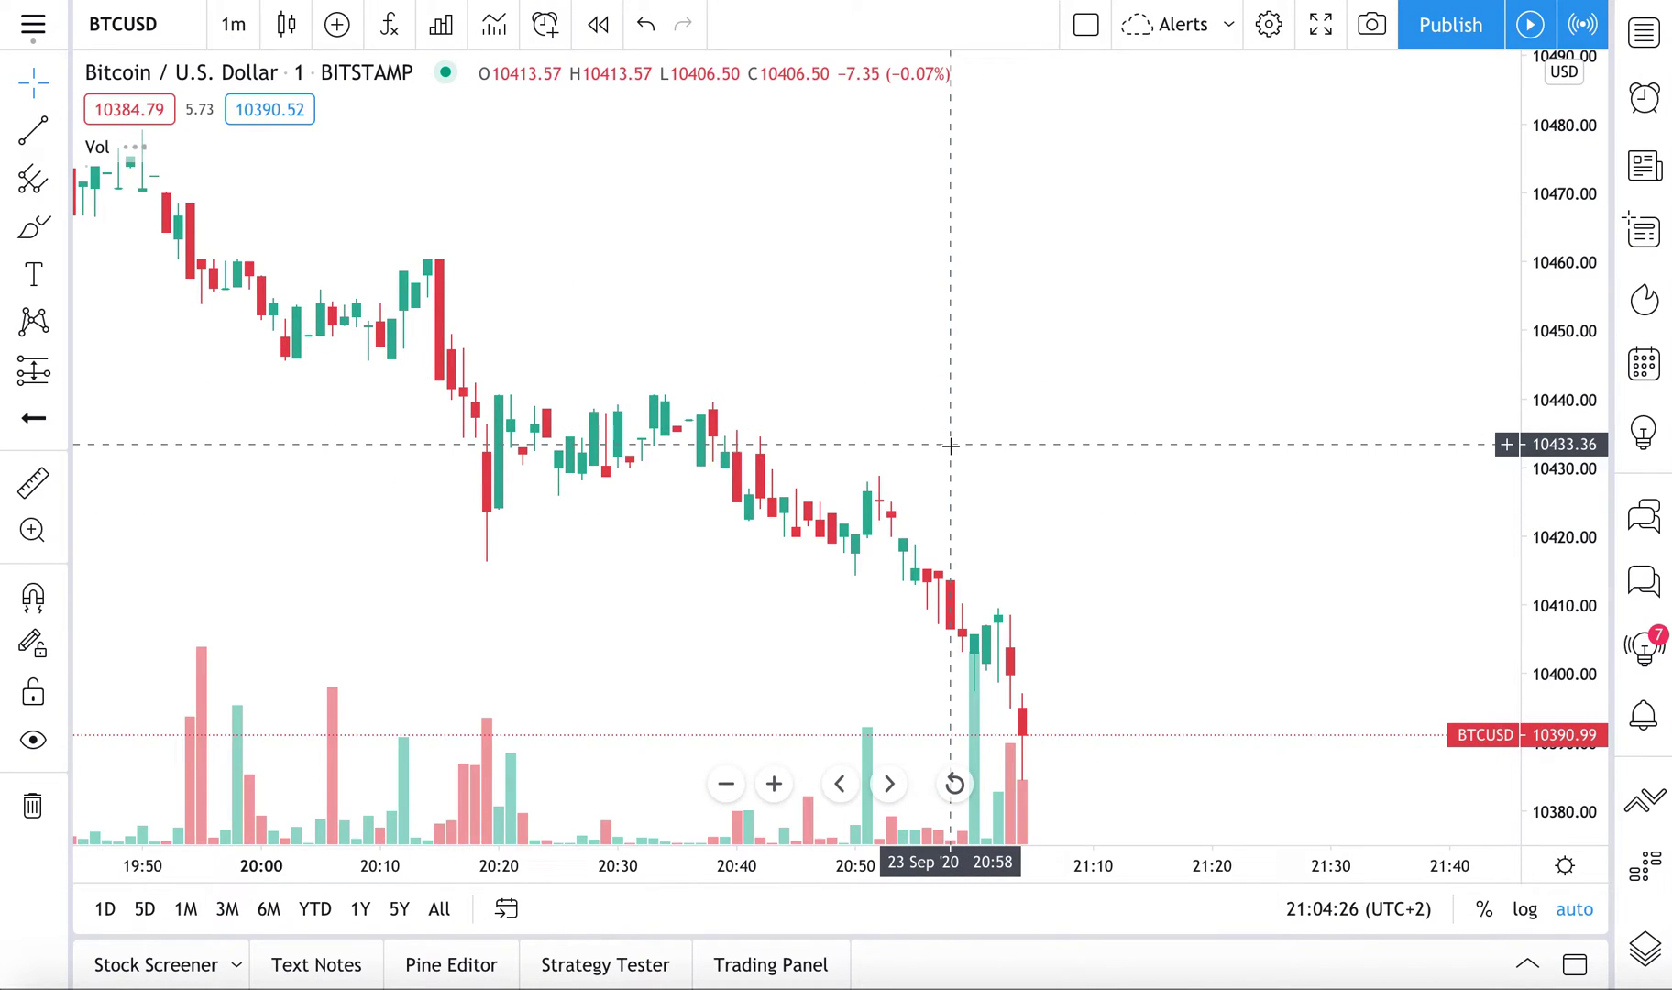
{"action": "scroll", "coordinate": [950, 447], "scroll_direction": "down", "scroll_amount": 3}
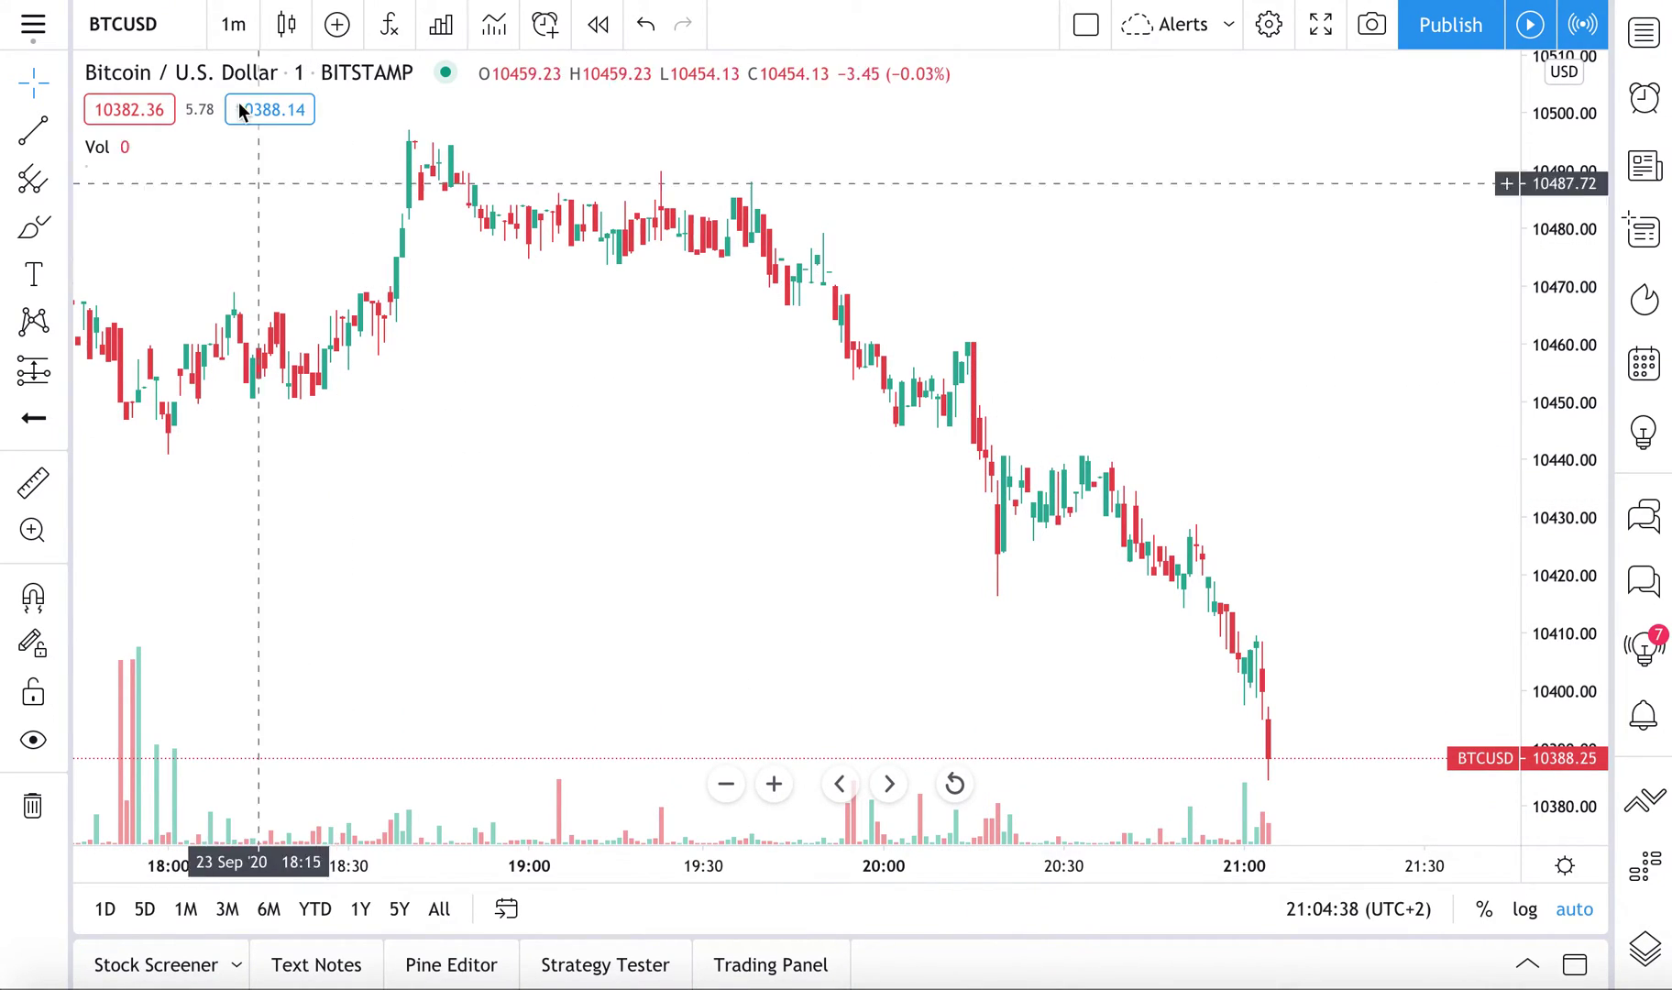
{"action": "left_click", "coordinate": [232, 24]}
{"action": "left_click", "coordinate": [256, 630]}
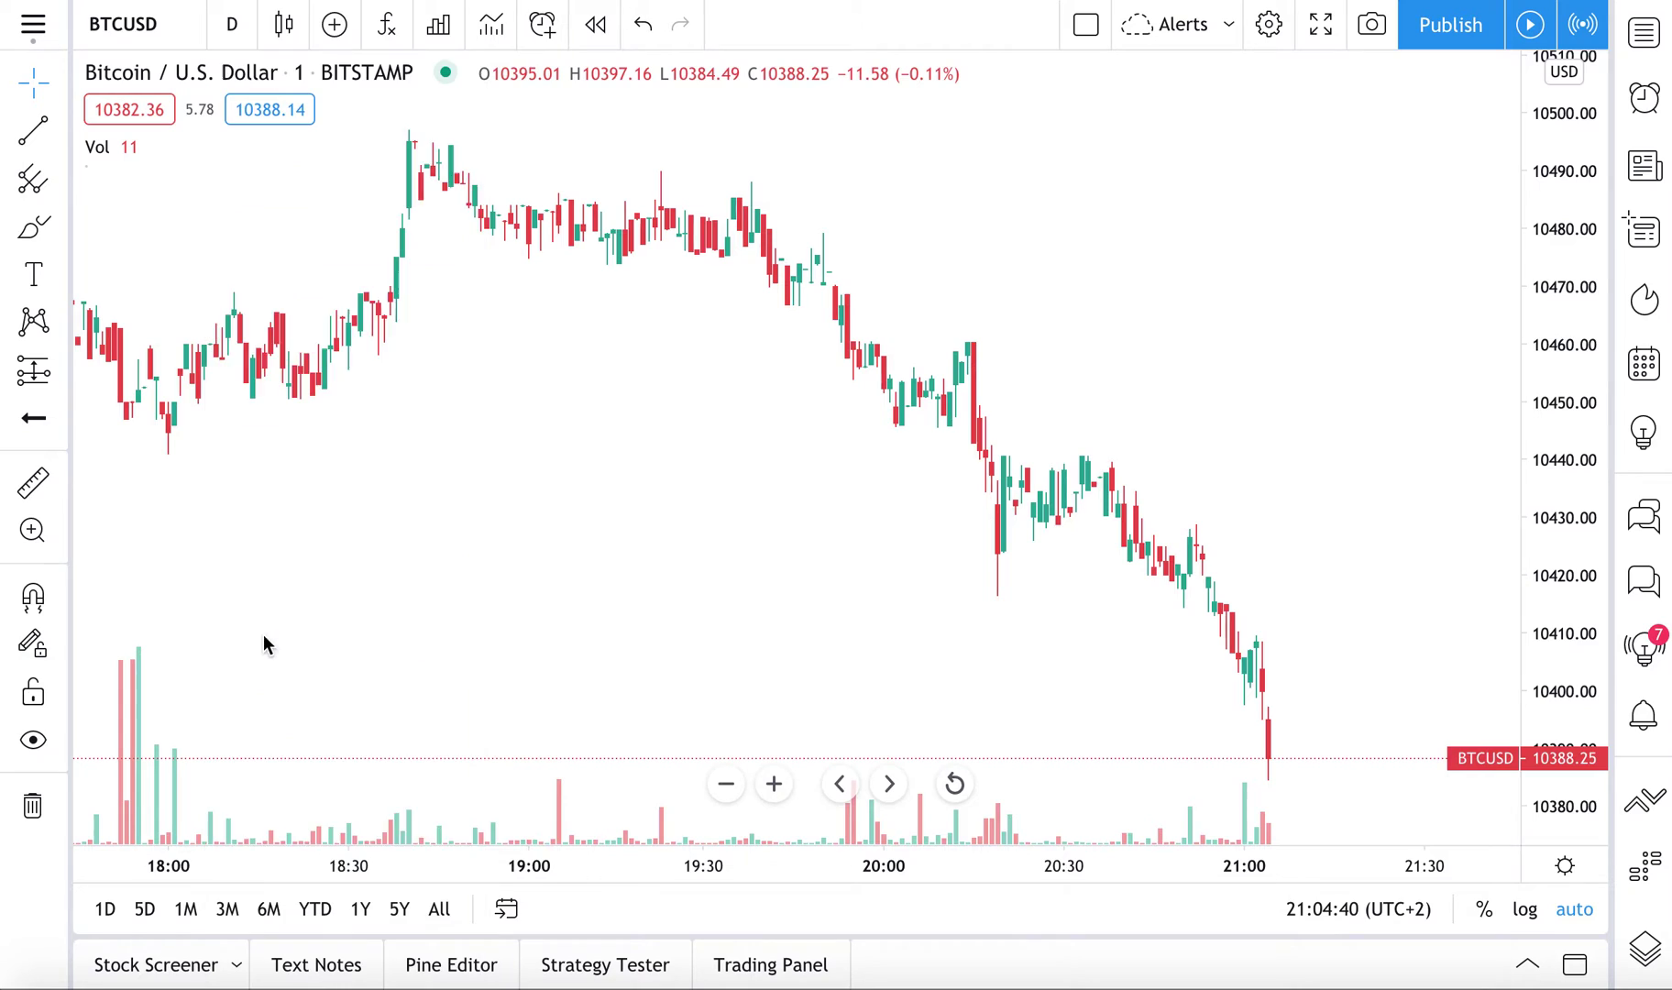
{"action": "scroll", "coordinate": [967, 372], "scroll_direction": "up", "scroll_amount": 5}
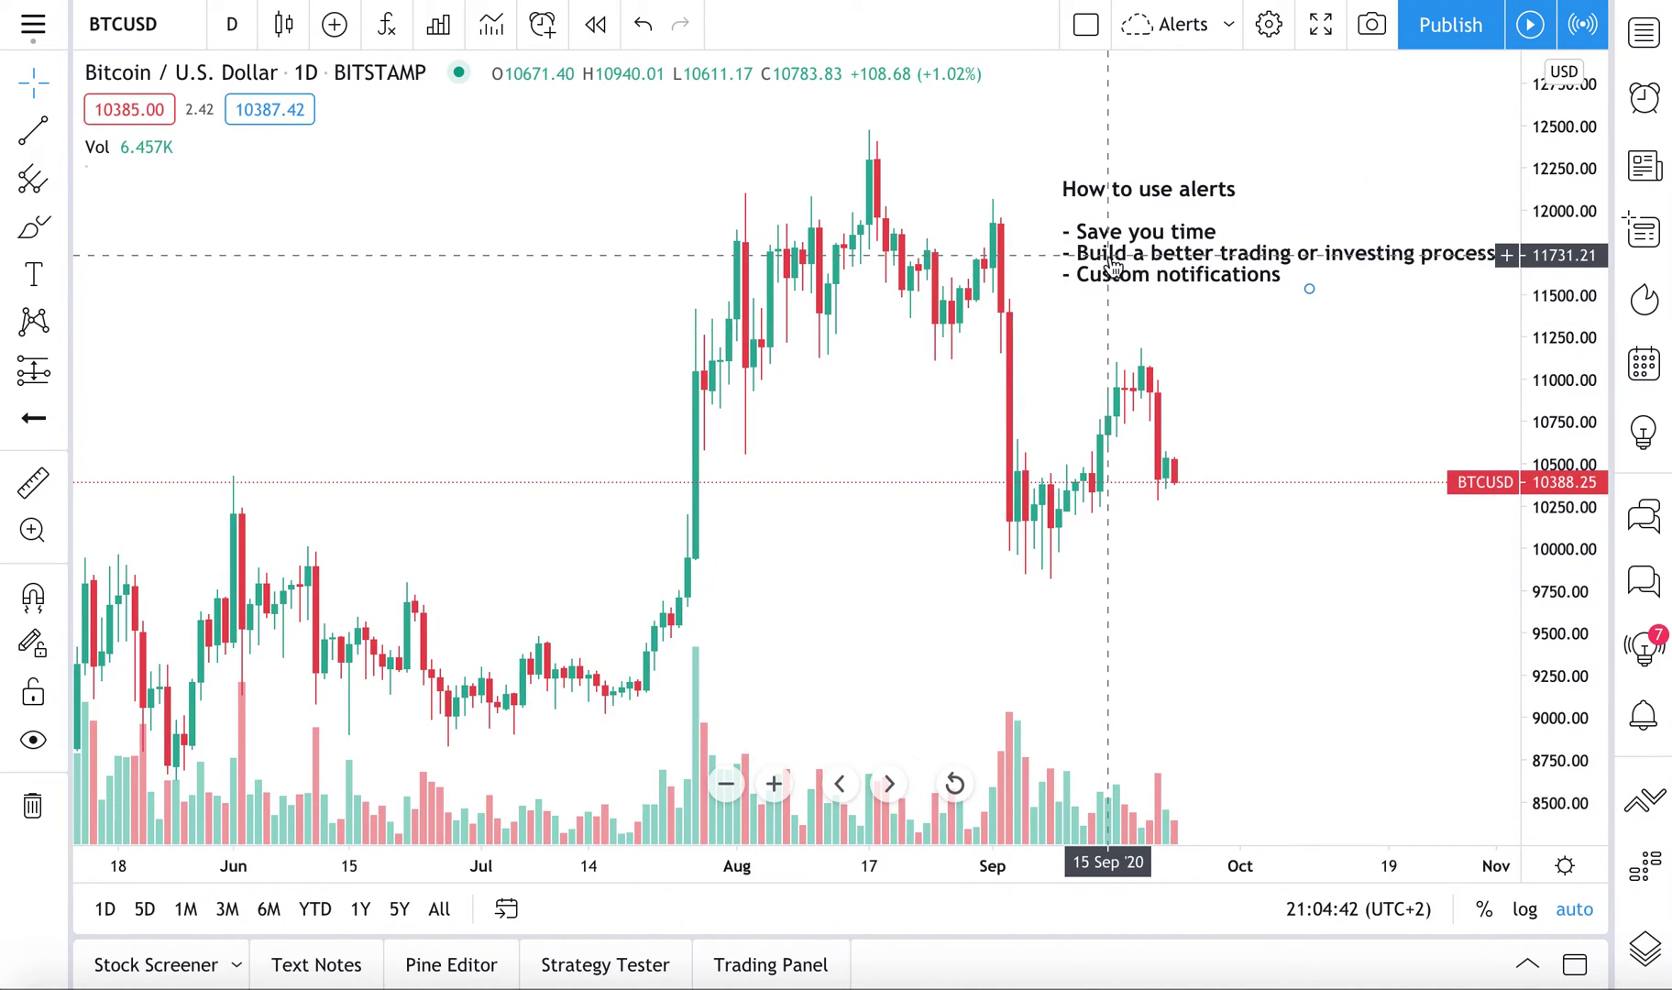
{"action": "mouse_move", "coordinate": [1176, 235]}
{"action": "left_mouse_down"}
{"action": "mouse_move", "coordinate": [652, 263]}
{"action": "mouse_move", "coordinate": [334, 216]}
{"action": "left_mouse_up"}
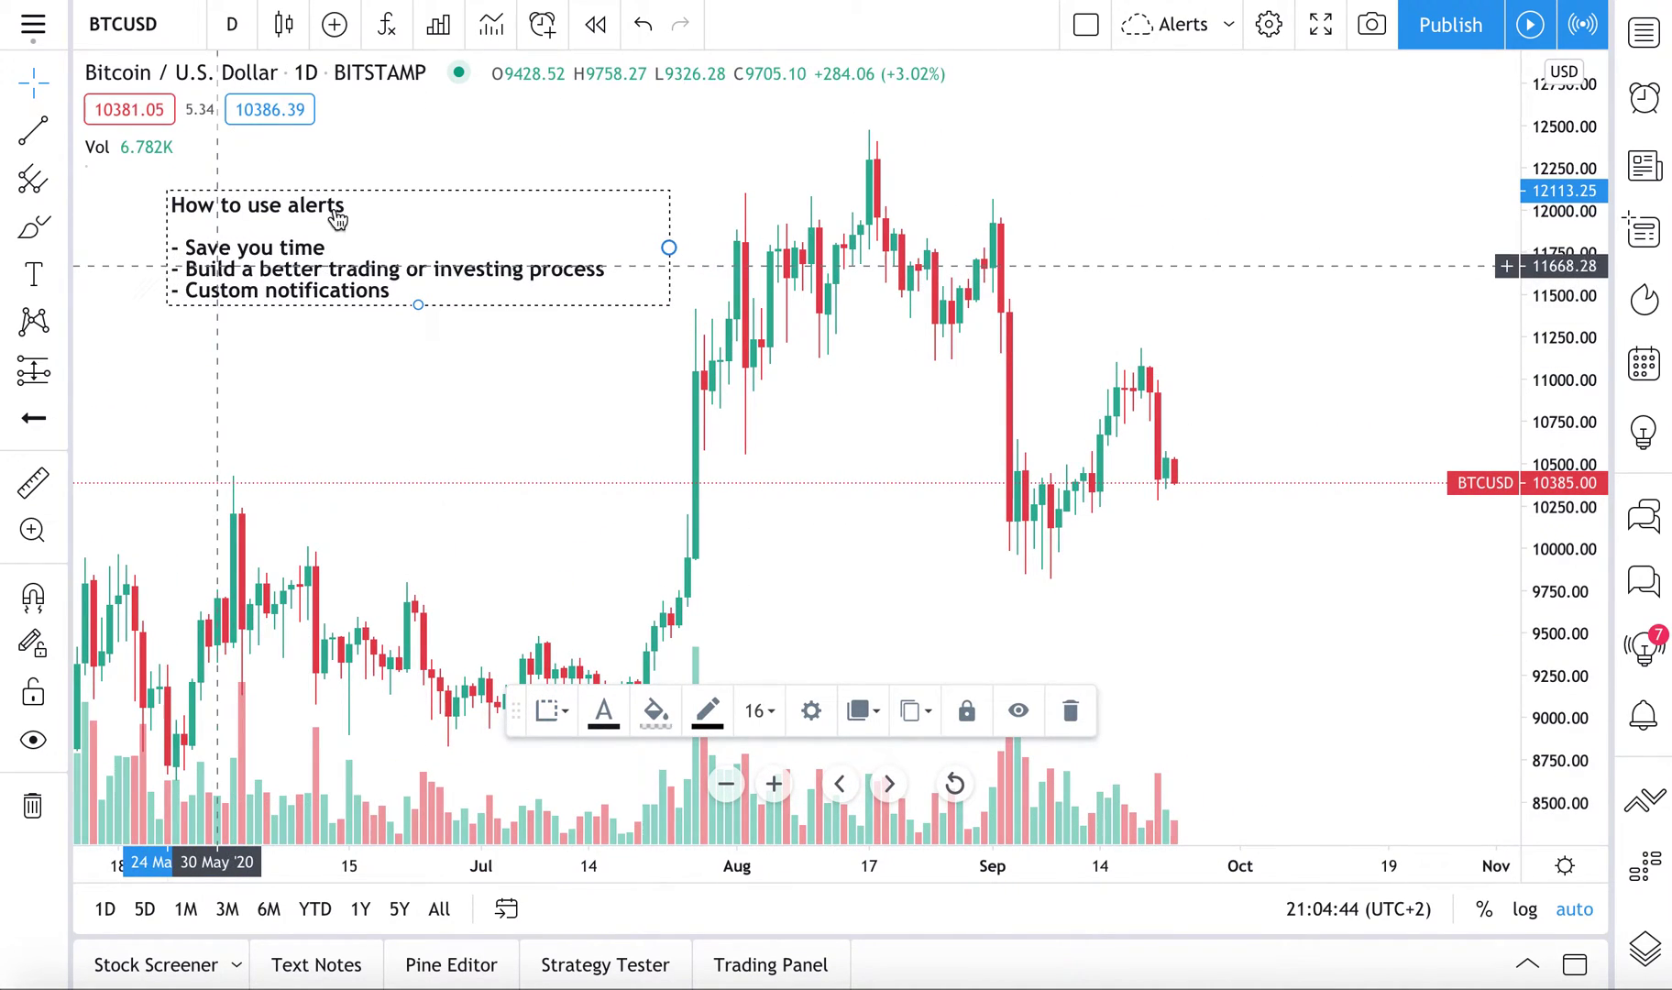
{"action": "left_click", "coordinate": [611, 135]}
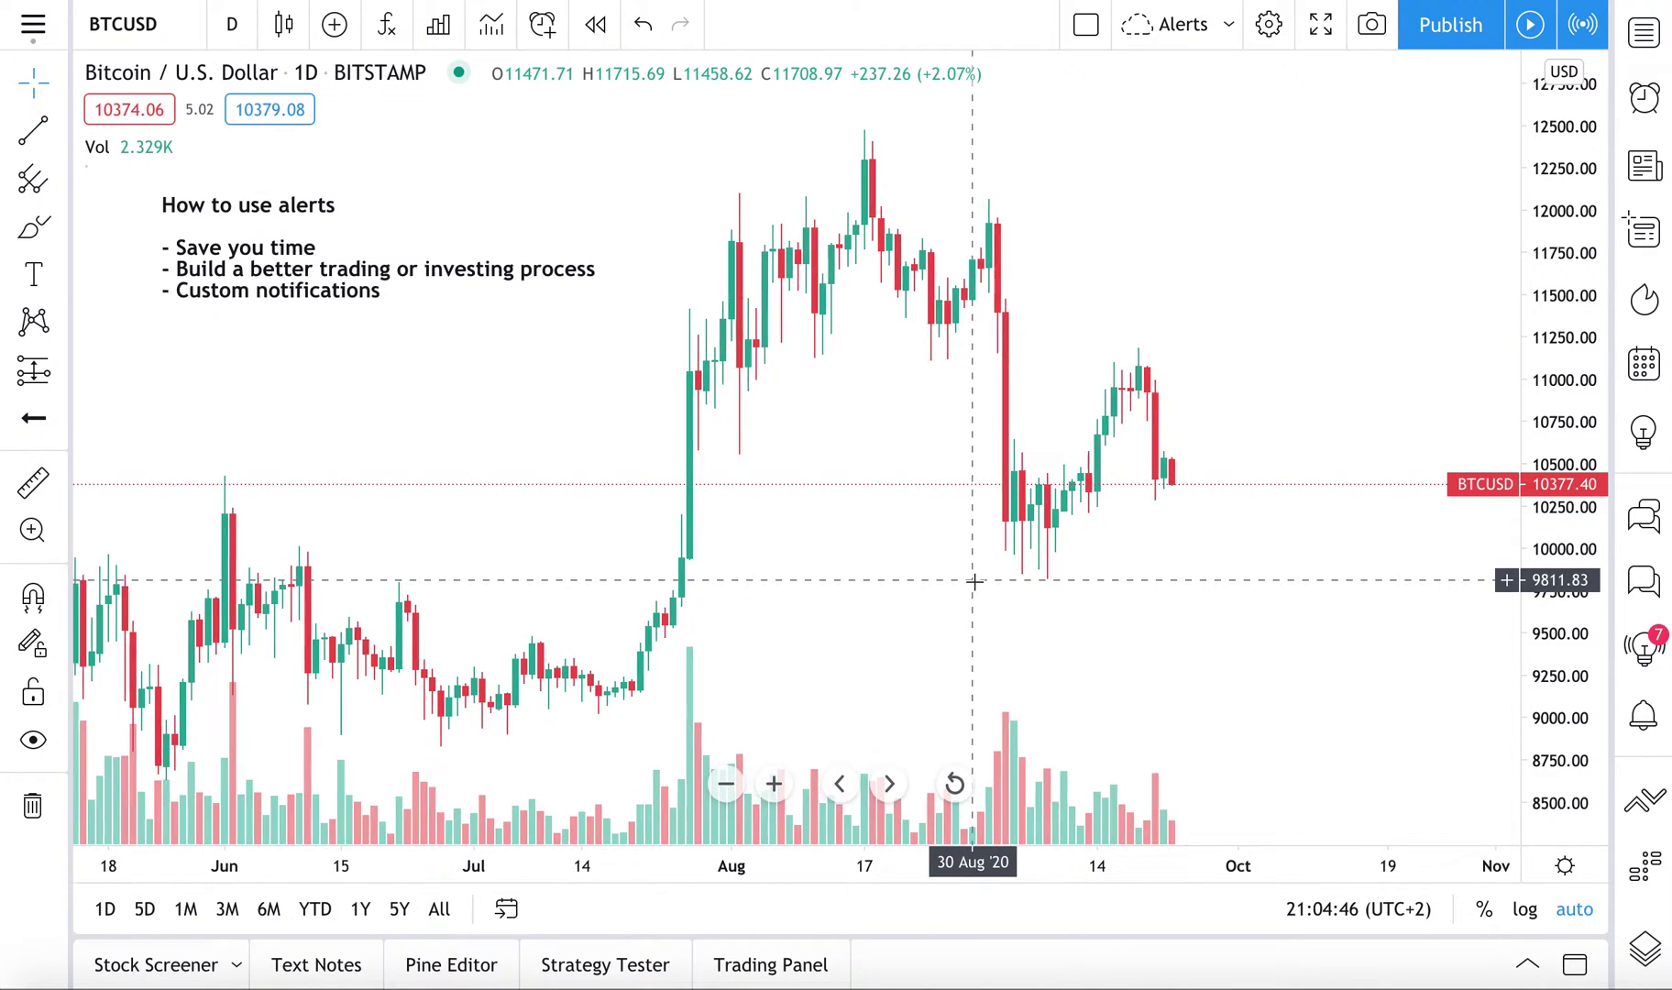
{"action": "scroll", "coordinate": [974, 582], "scroll_direction": "up", "scroll_amount": 2}
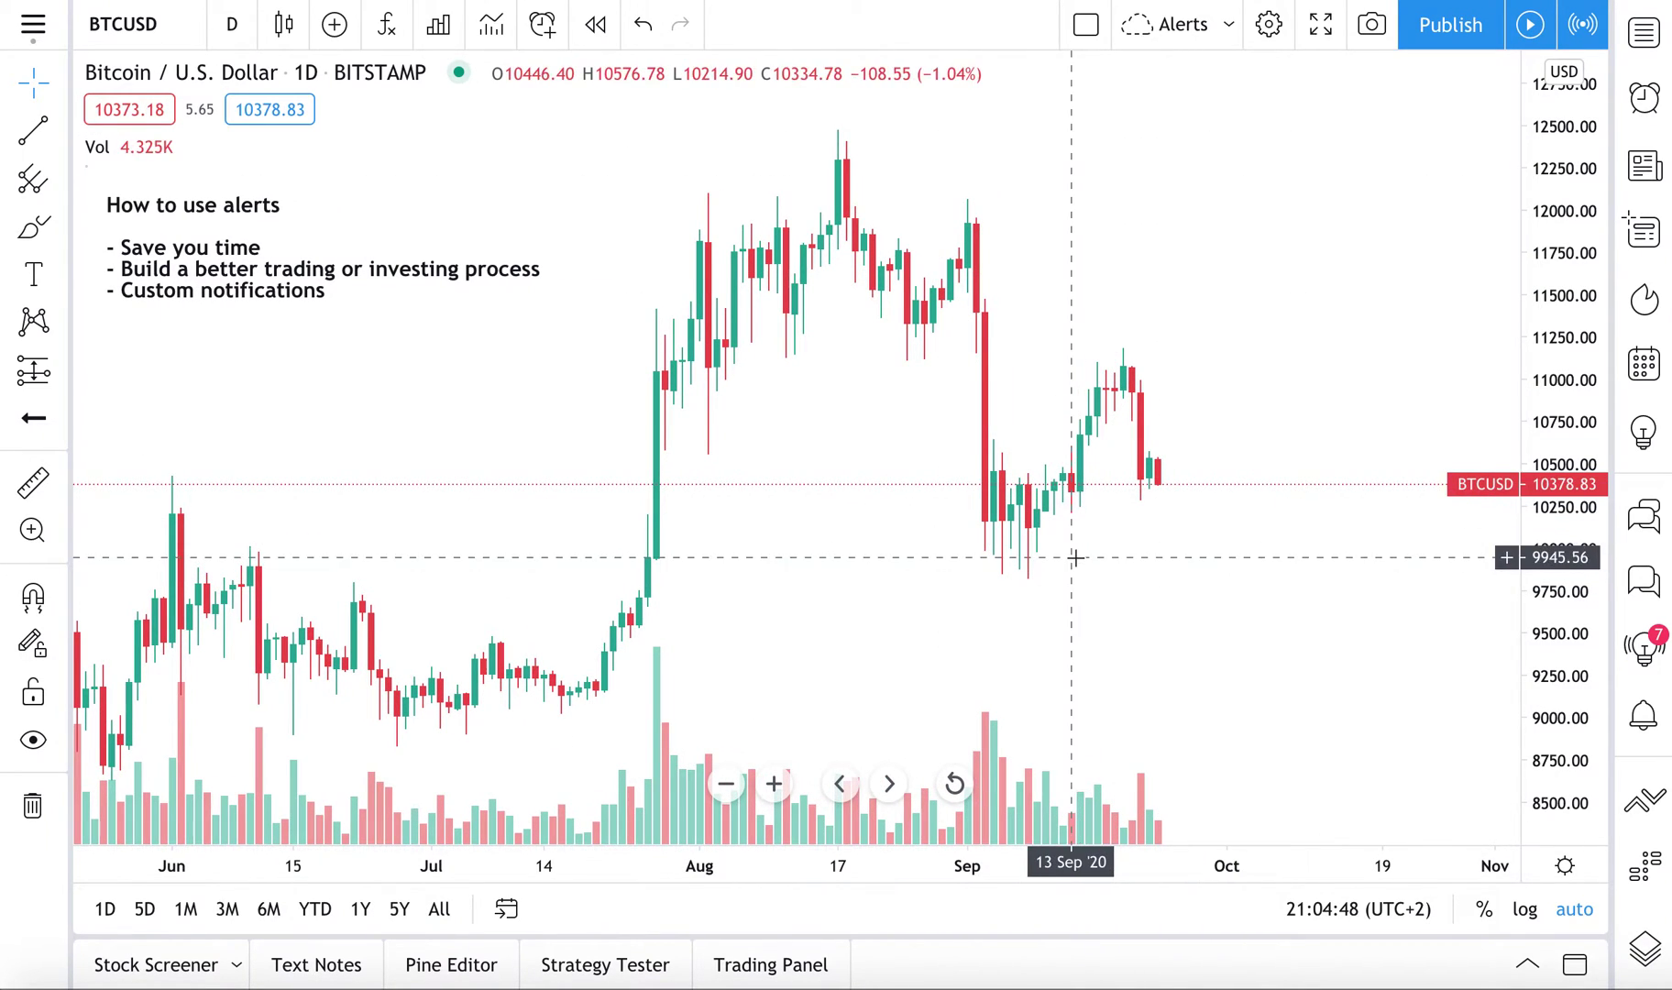
Sketch red freehand strokes around the September candles and lows, then undo and delete them.
{"action": "left_click", "coordinate": [35, 231]}
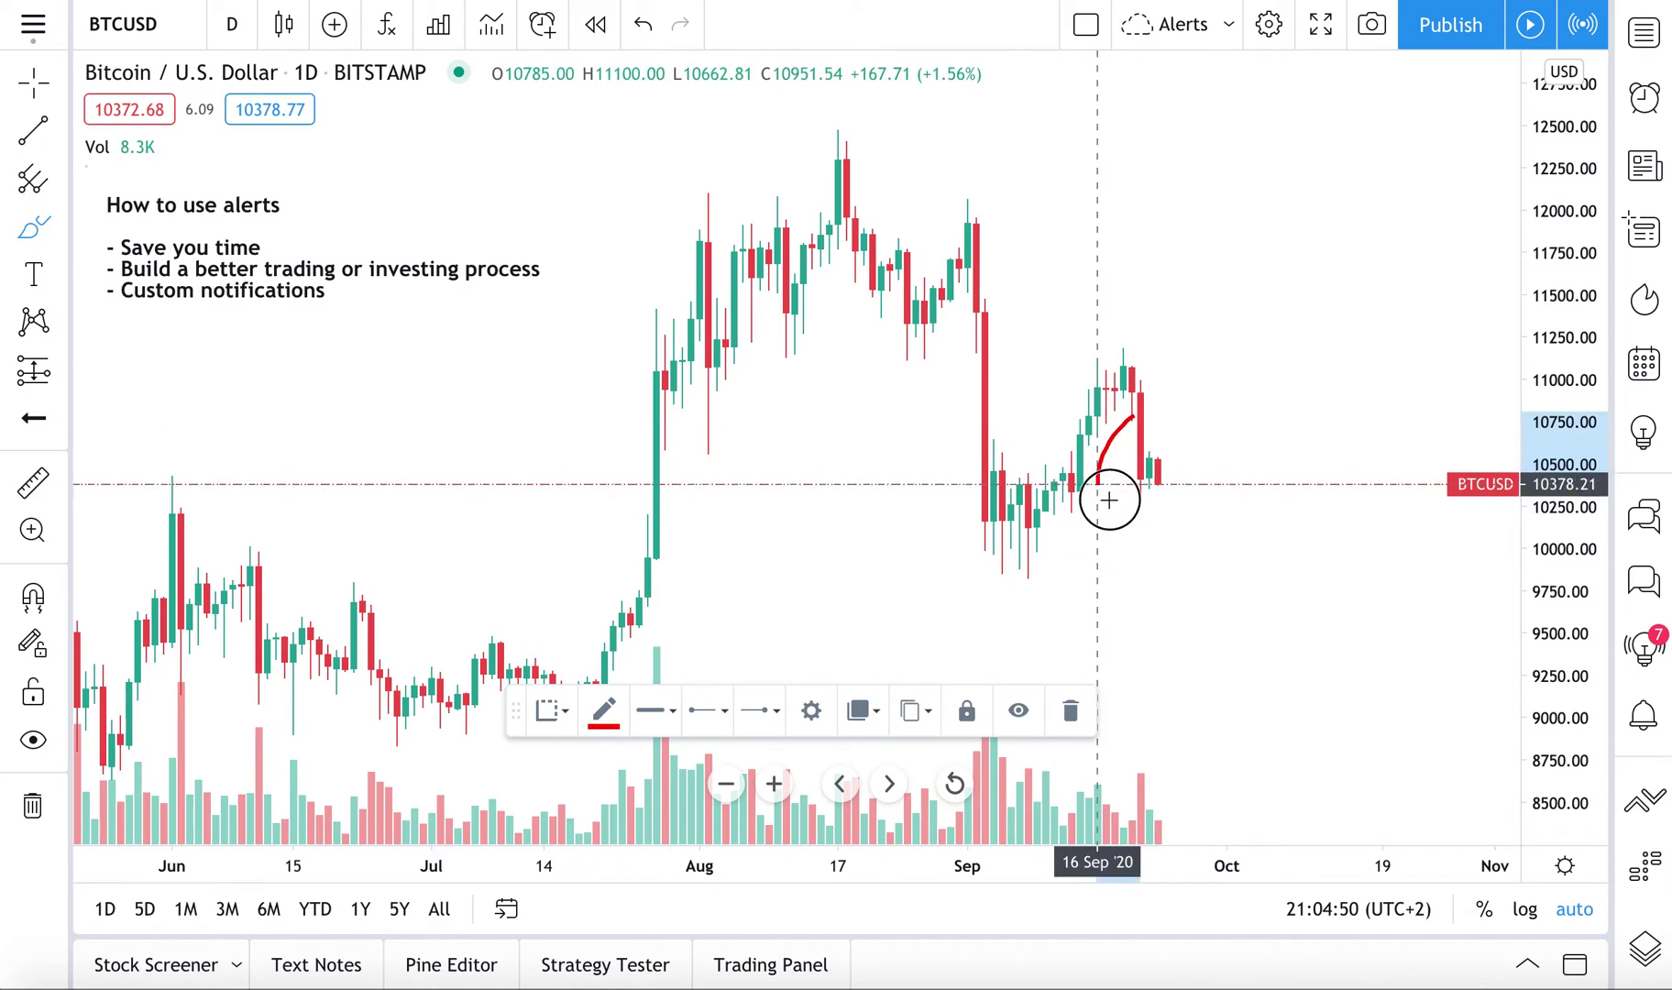
{"action": "mouse_move", "coordinate": [1111, 497]}
{"action": "left_mouse_down"}
{"action": "mouse_move", "coordinate": [1153, 457]}
{"action": "mouse_move", "coordinate": [1118, 485]}
{"action": "mouse_move", "coordinate": [1174, 479]}
{"action": "left_mouse_up"}
{"action": "key", "text": "ctrl+z"}
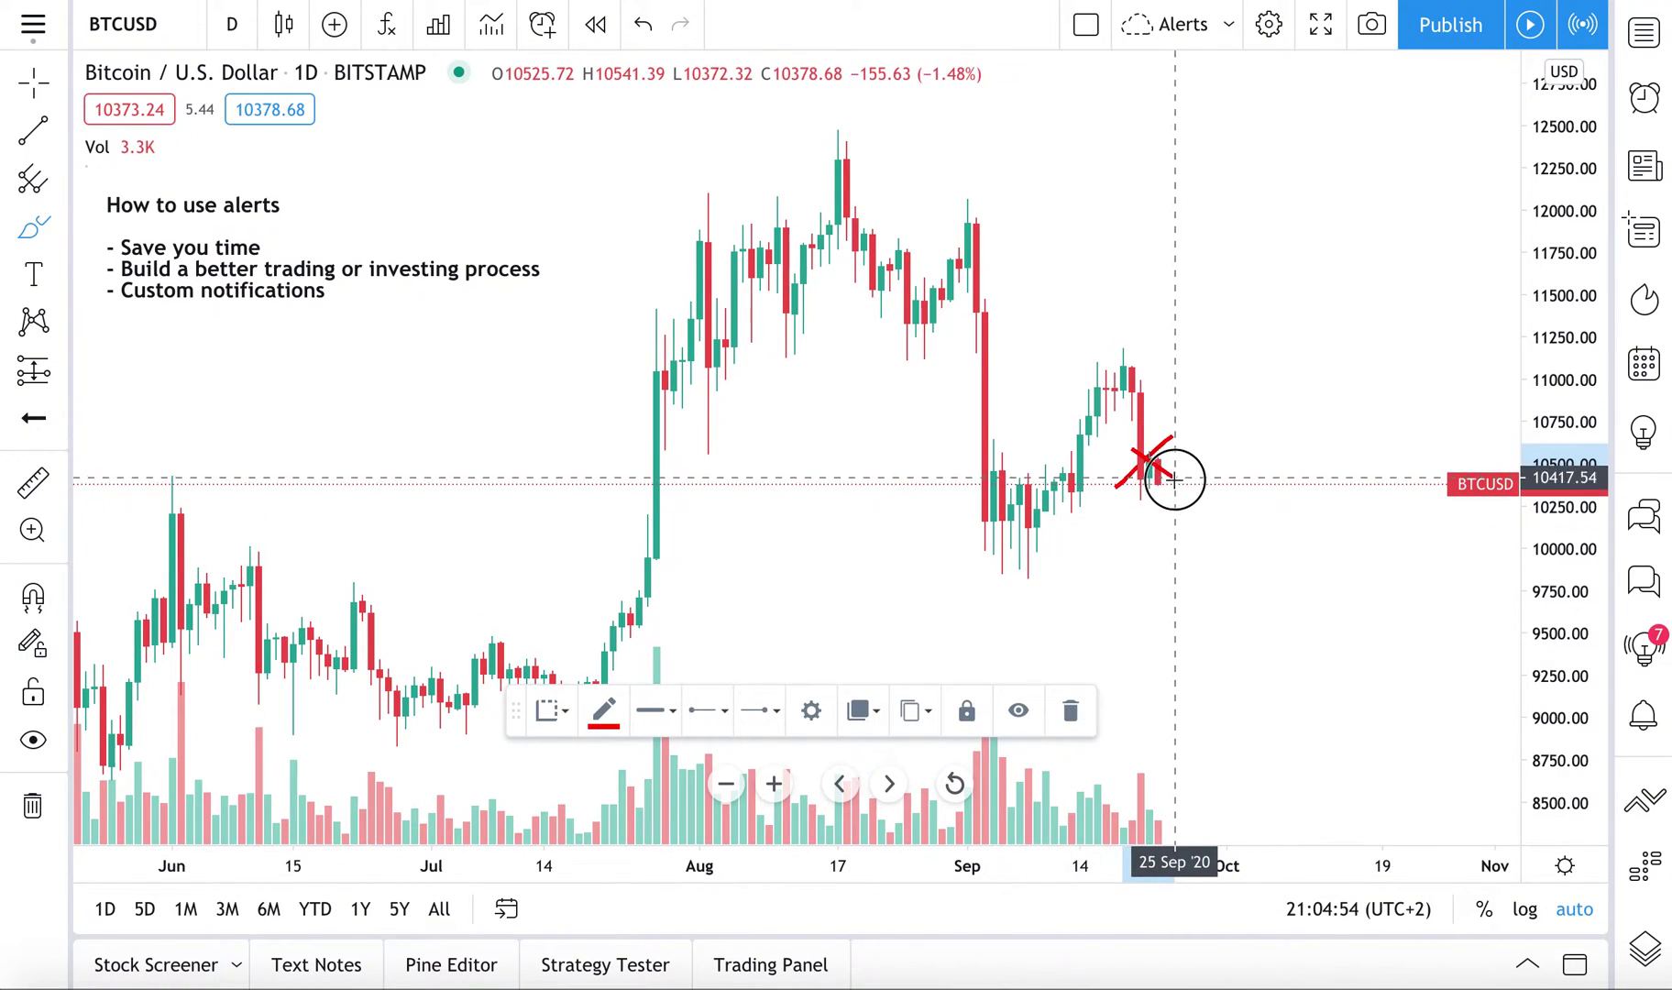
{"action": "key", "text": "Delete"}
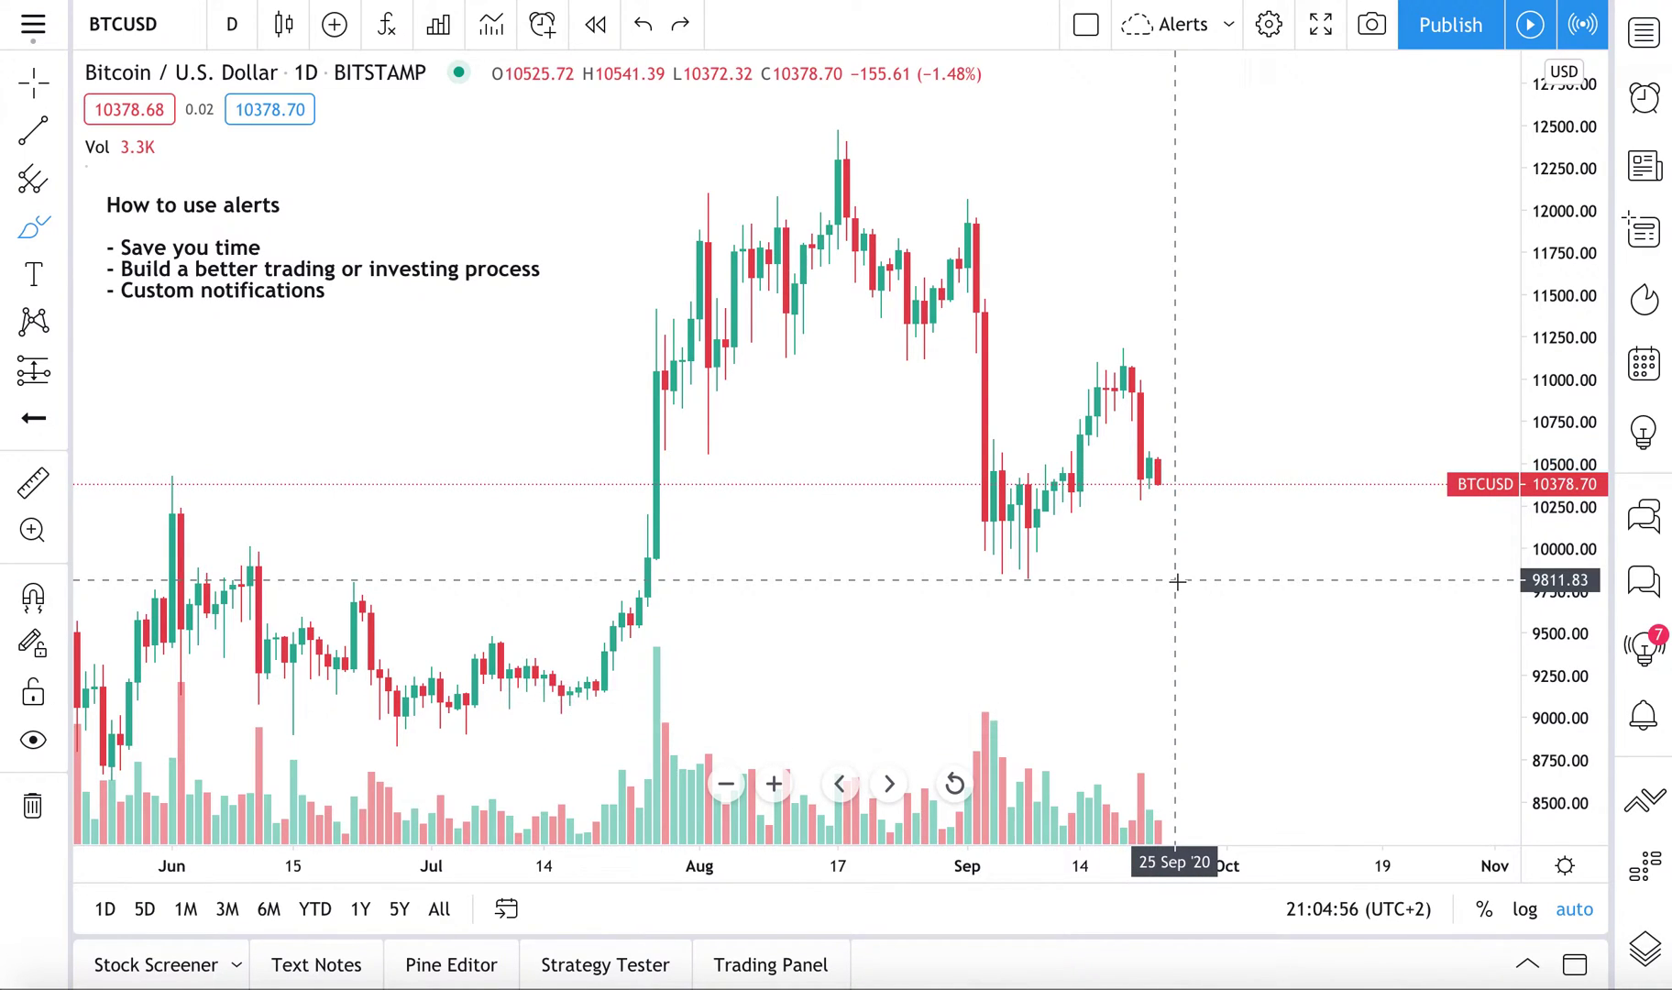
{"action": "mouse_move", "coordinate": [1056, 530]}
{"action": "left_mouse_down"}
{"action": "mouse_move", "coordinate": [1070, 566]}
{"action": "mouse_move", "coordinate": [1032, 533]}
{"action": "left_mouse_up"}
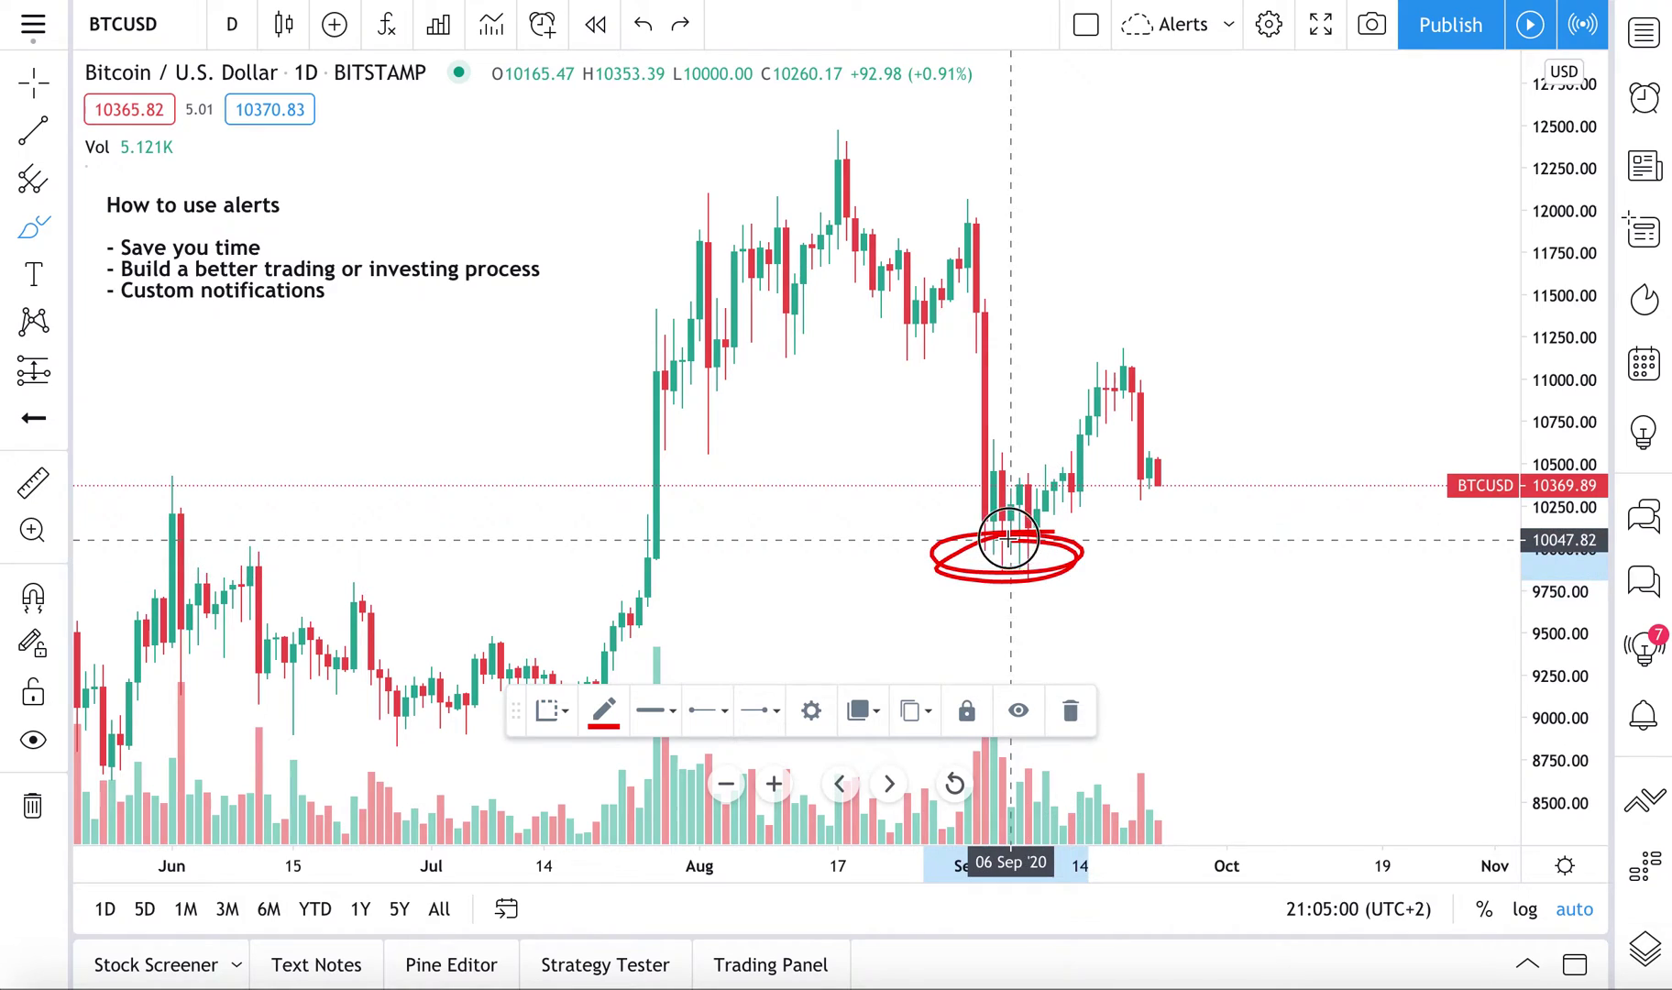
{"action": "key", "text": "Delete"}
{"action": "scroll", "coordinate": [838, 529], "scroll_direction": "up", "scroll_amount": 3}
{"action": "scroll", "coordinate": [837, 530], "scroll_direction": "up", "scroll_amount": 3}
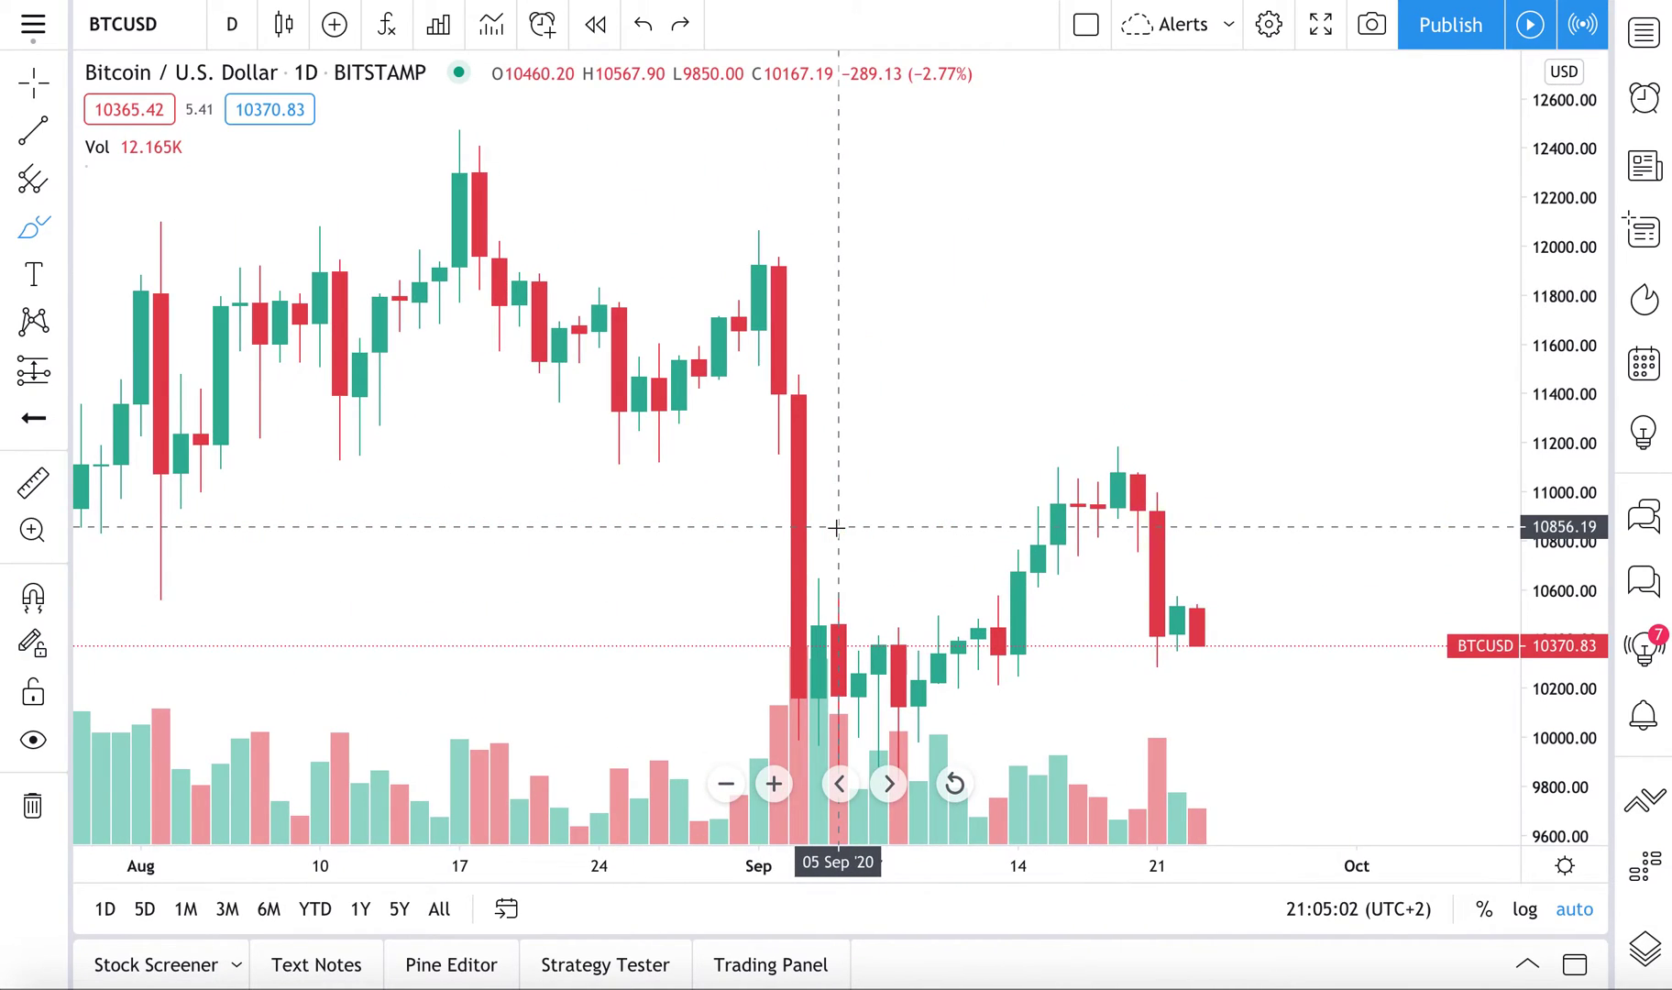
{"action": "scroll", "coordinate": [837, 529], "scroll_direction": "up", "scroll_amount": 3}
{"action": "scroll", "coordinate": [838, 530], "scroll_direction": "down", "scroll_amount": 1}
{"action": "mouse_move", "coordinate": [886, 529]}
{"action": "left_mouse_down"}
{"action": "mouse_move", "coordinate": [887, 621]}
{"action": "mouse_move", "coordinate": [925, 636]}
{"action": "mouse_move", "coordinate": [996, 546]}
{"action": "mouse_move", "coordinate": [1000, 595]}
{"action": "mouse_move", "coordinate": [1159, 407]}
{"action": "left_mouse_up"}
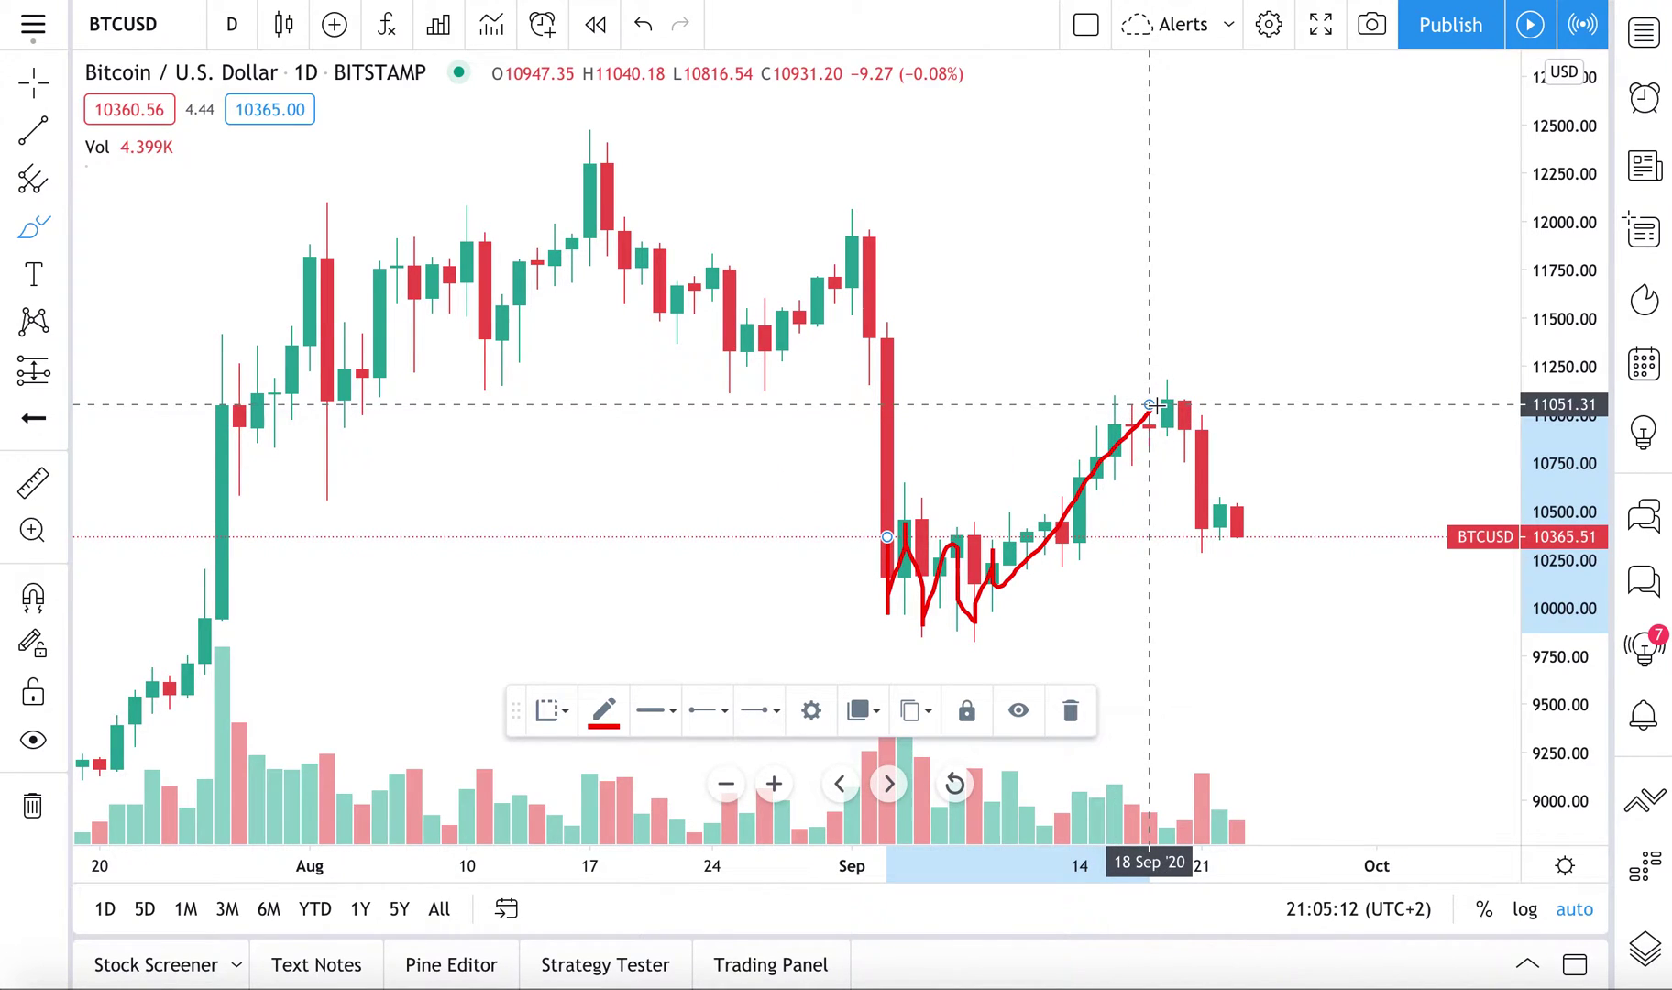
{"action": "key", "text": "ctrl+z"}
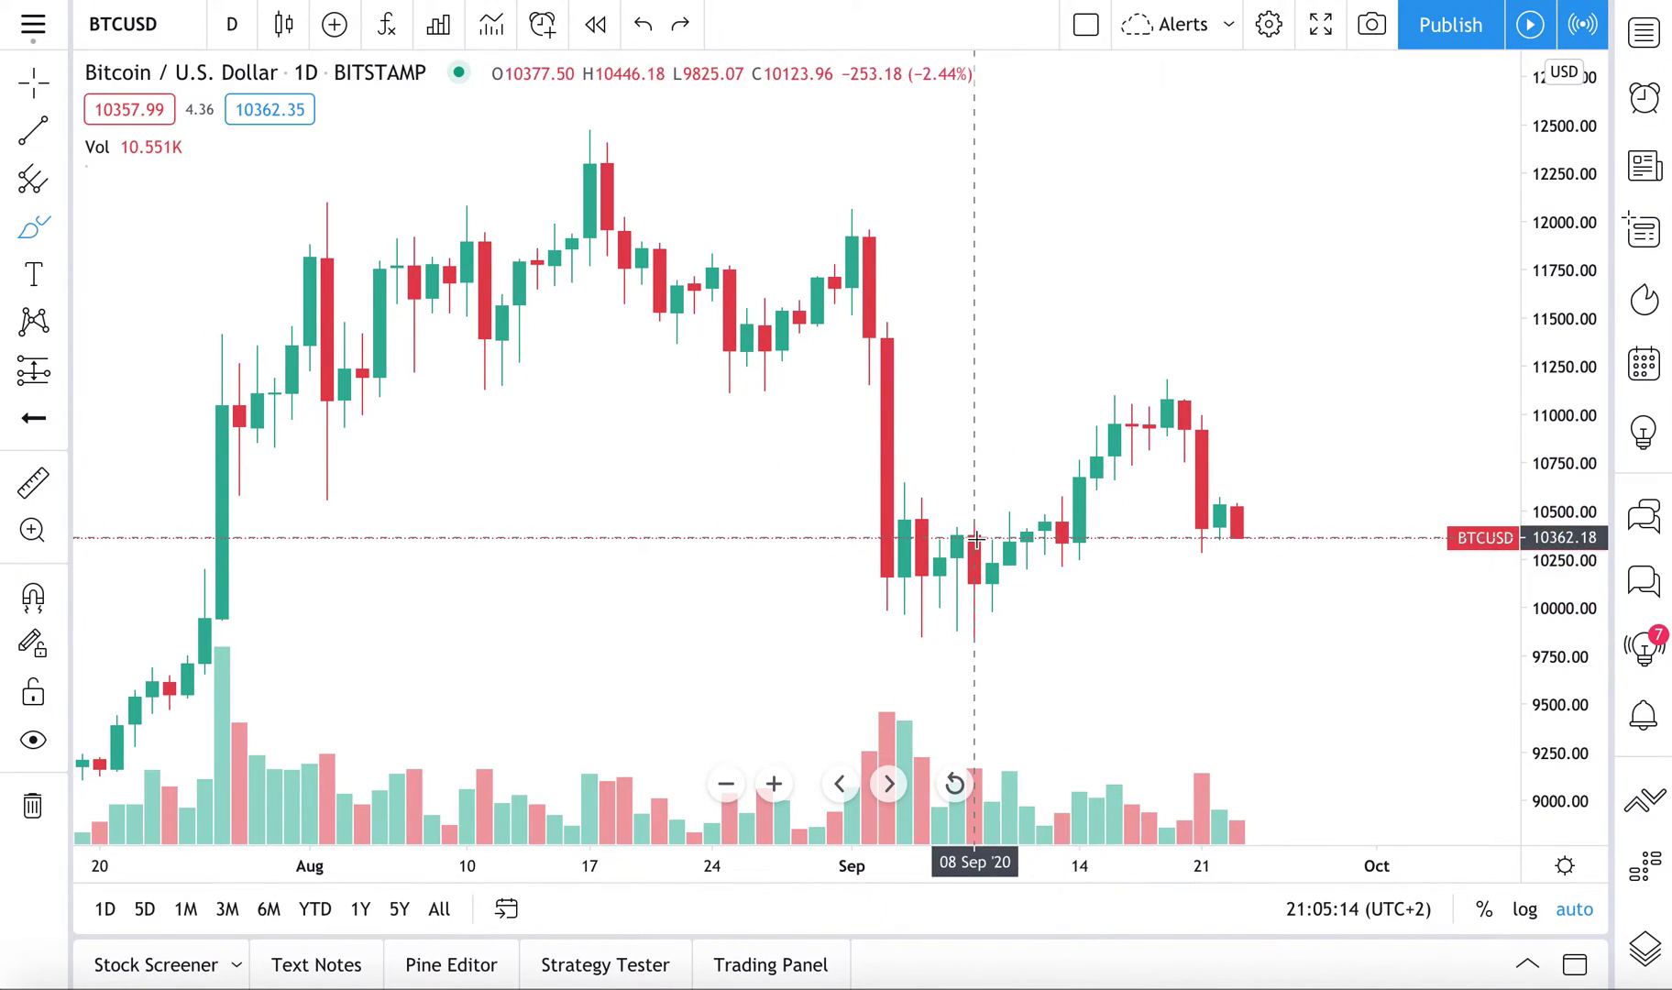
{"action": "mouse_move", "coordinate": [1019, 590]}
{"action": "left_mouse_down"}
{"action": "mouse_move", "coordinate": [856, 616]}
{"action": "mouse_move", "coordinate": [1195, 636]}
{"action": "mouse_move", "coordinate": [1086, 582]}
{"action": "mouse_move", "coordinate": [884, 628]}
{"action": "left_mouse_up"}
{"action": "key", "text": "ctrl+z"}
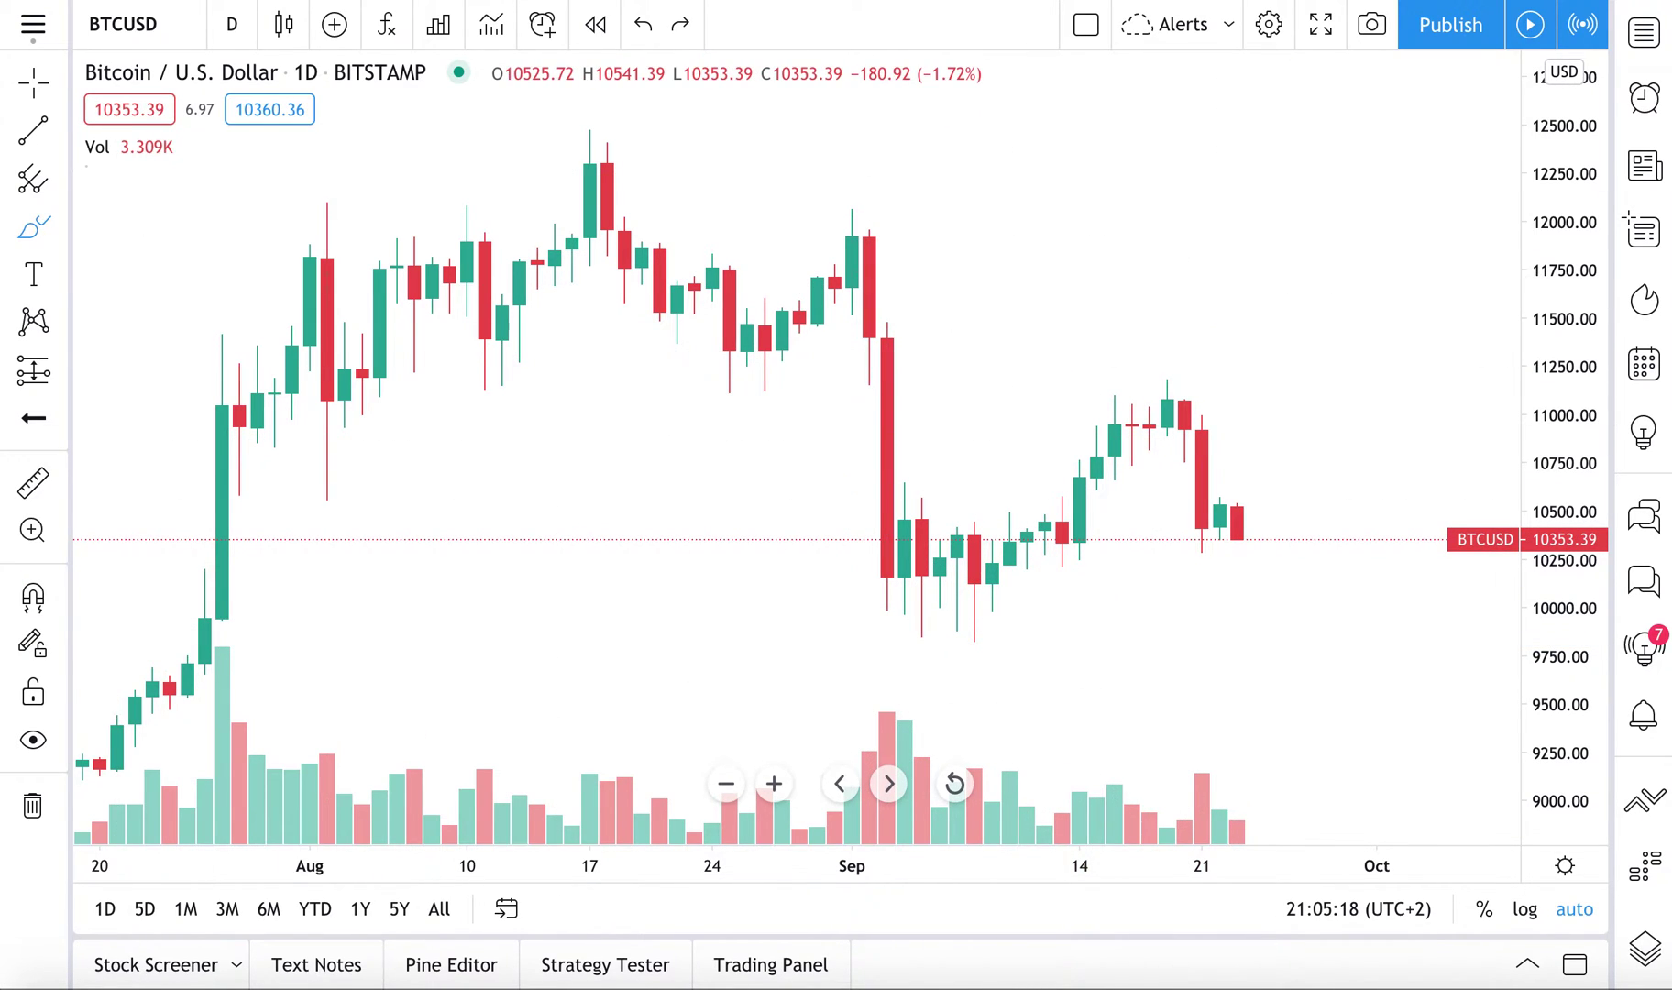
Draw a level trend line from the 3 Sep low to around 29 Sep.
{"action": "left_click", "coordinate": [59, 137]}
{"action": "left_click", "coordinate": [196, 131]}
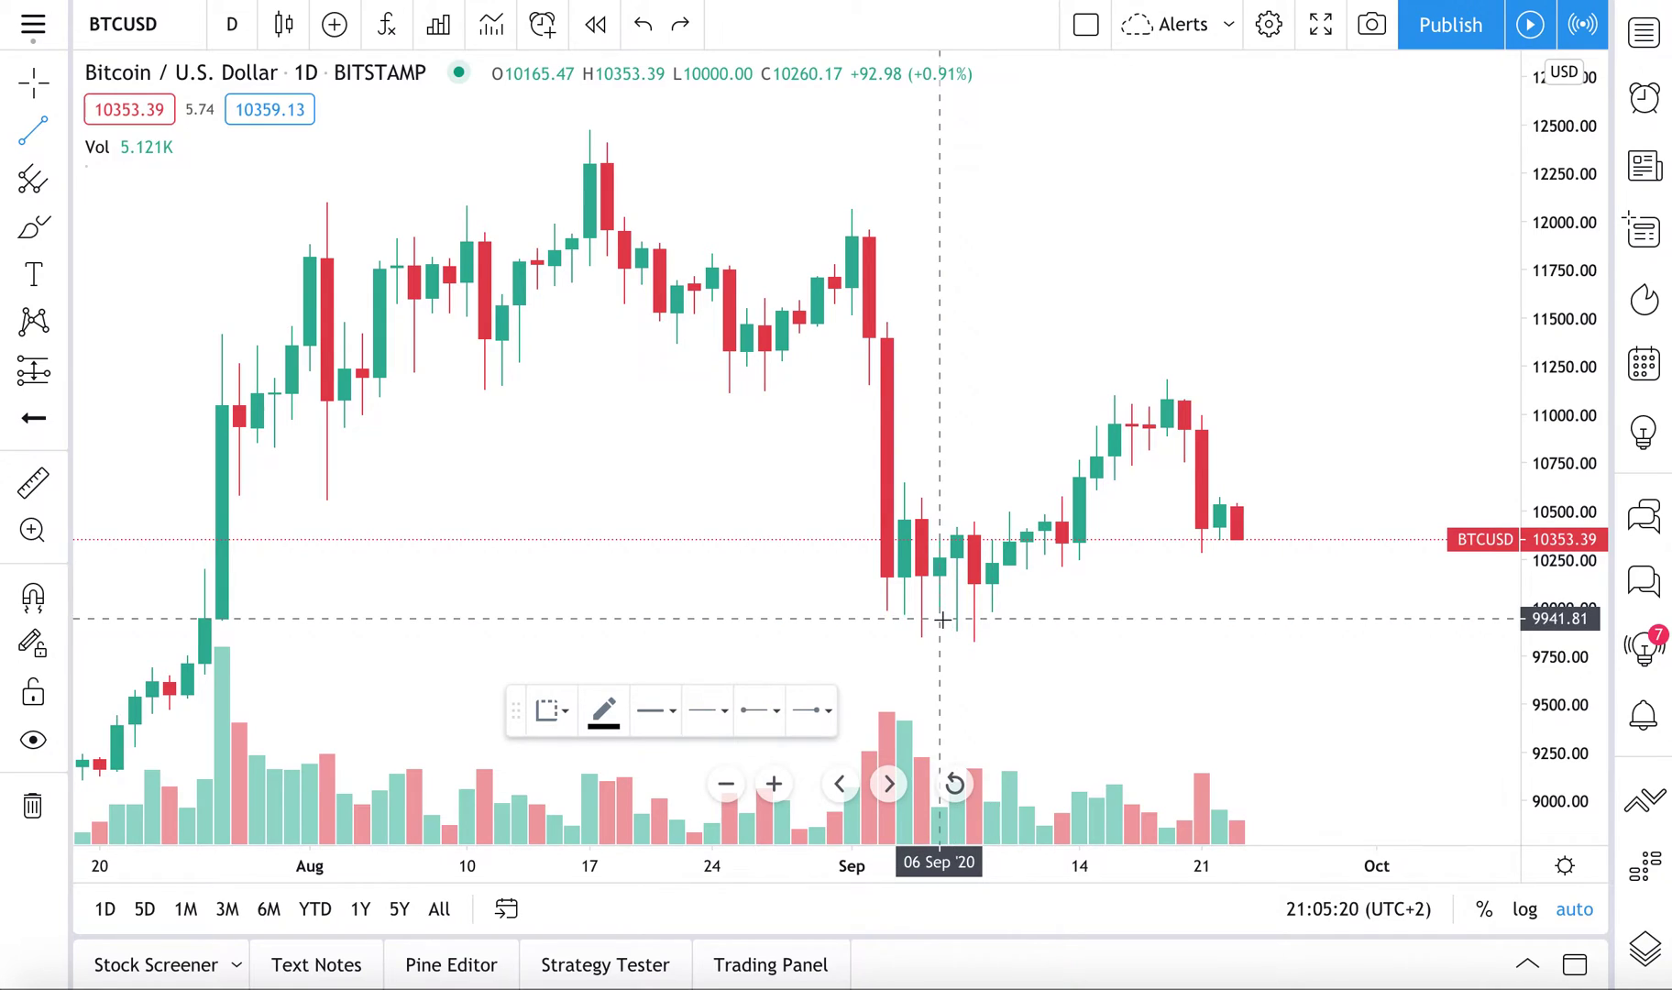
{"action": "left_click", "coordinate": [888, 586]}
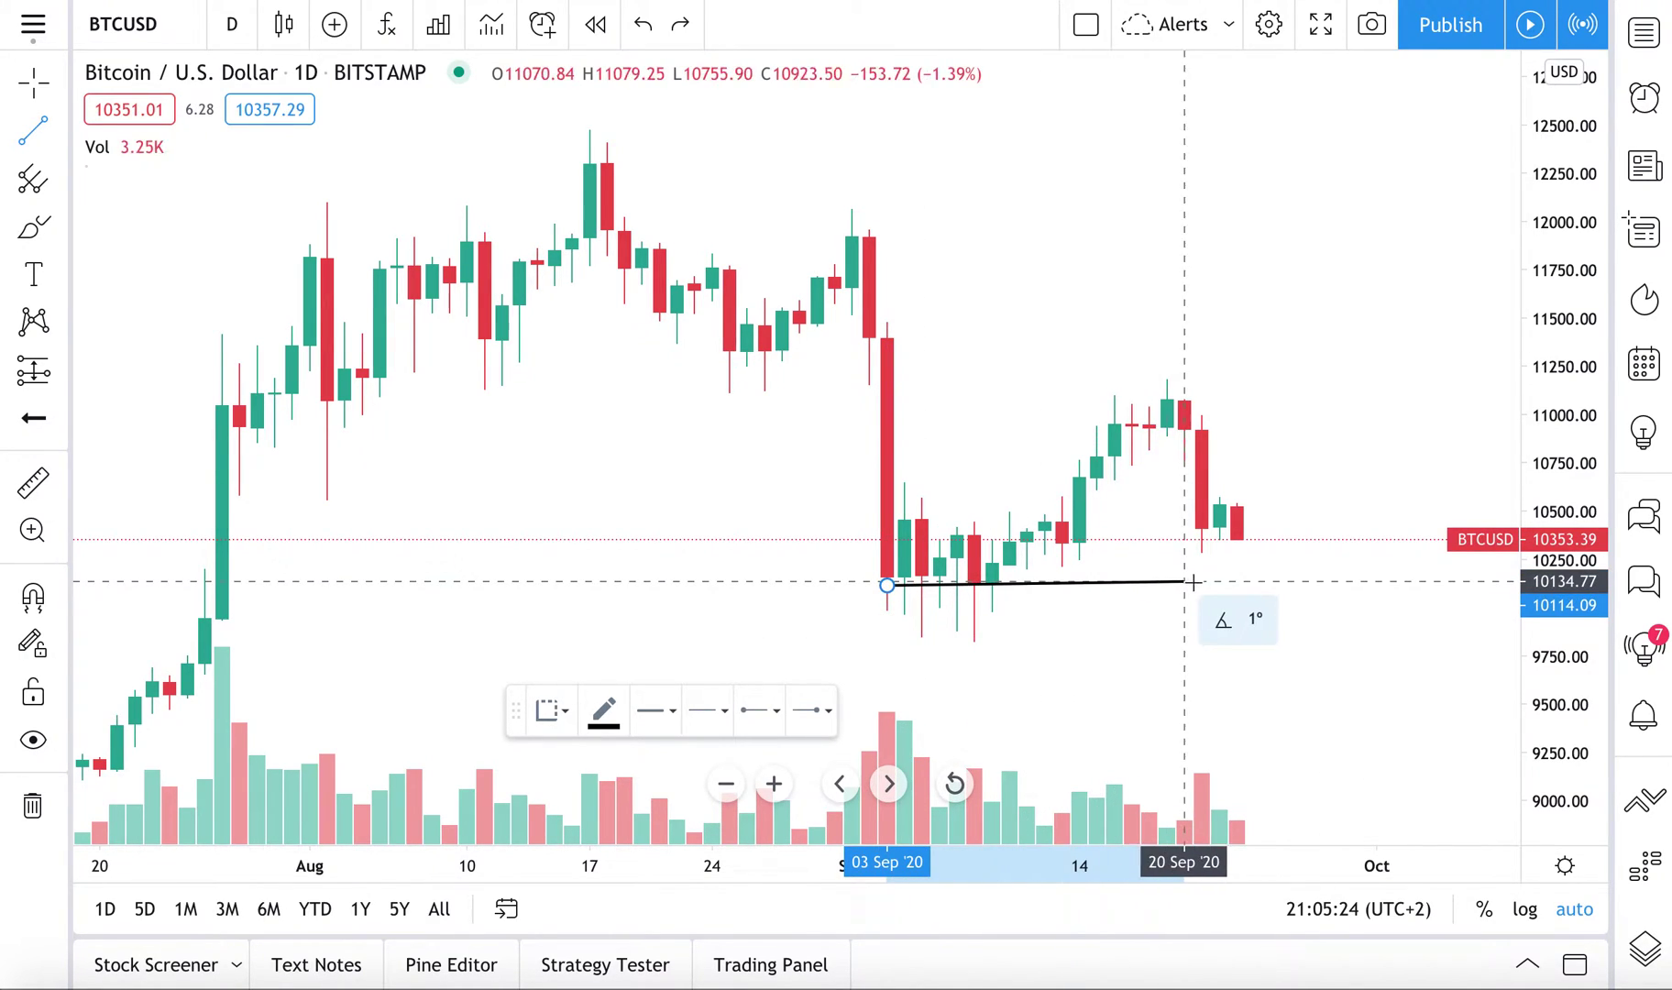
{"action": "left_click", "coordinate": [1345, 583]}
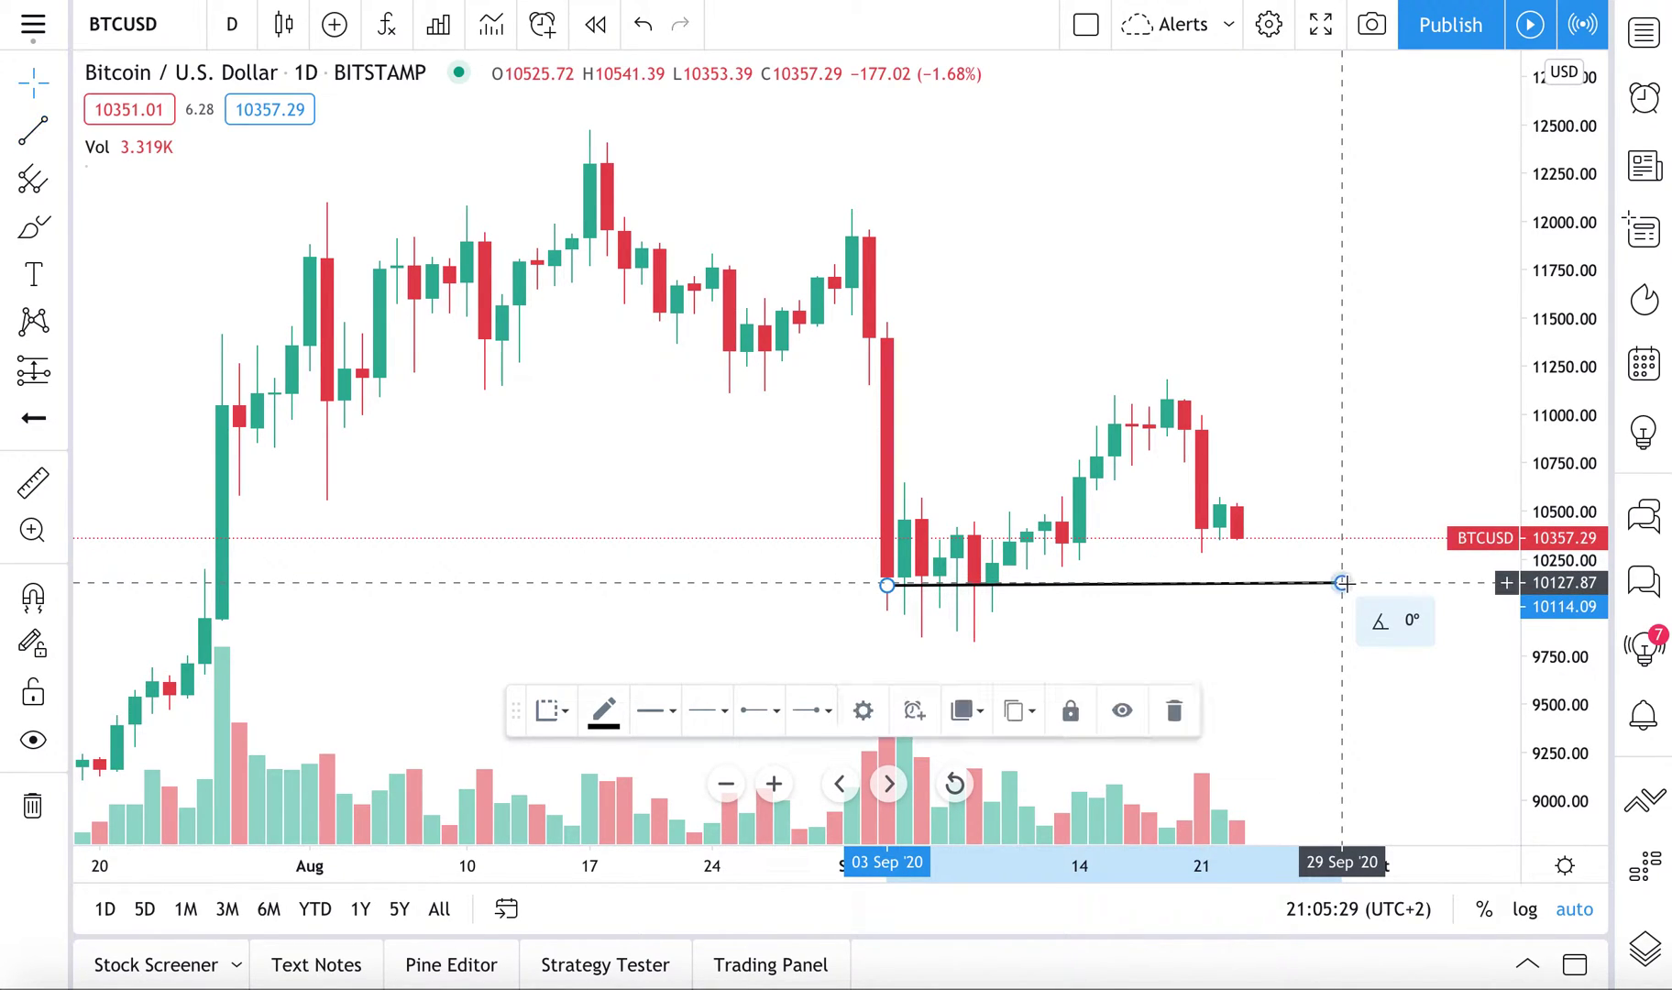
Add an alert on the trend line with condition Crossing Down, firing Only Once.
{"action": "right_click", "coordinate": [1217, 584]}
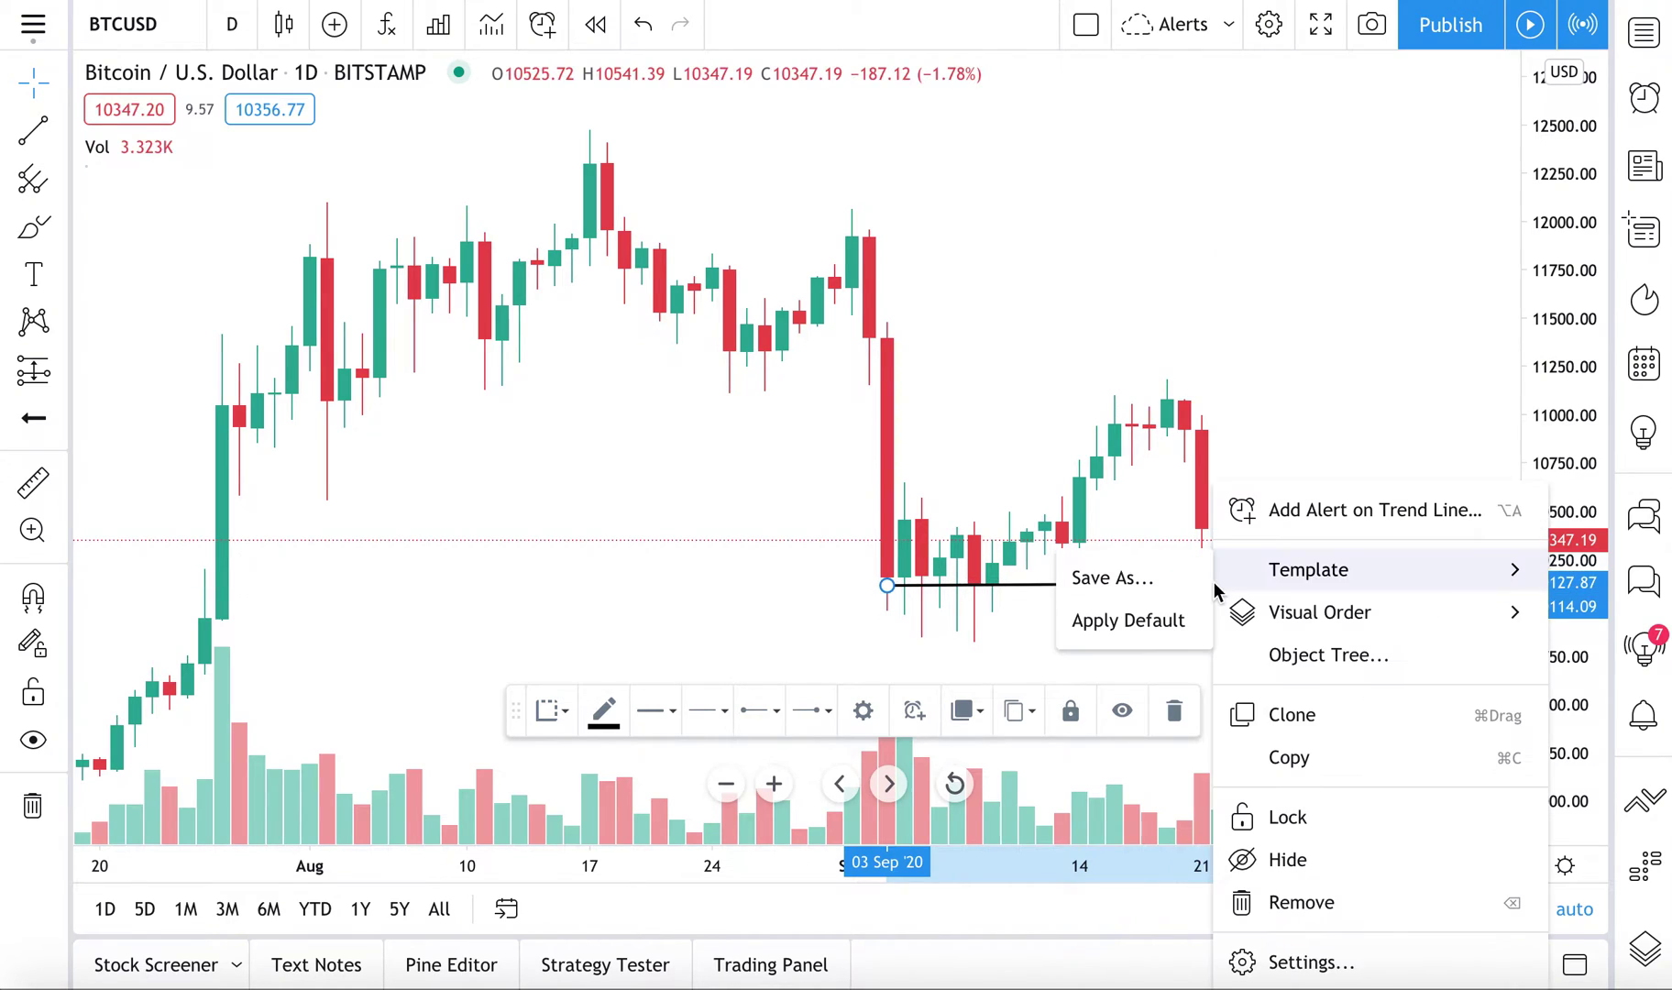
{"action": "left_click", "coordinate": [1293, 514]}
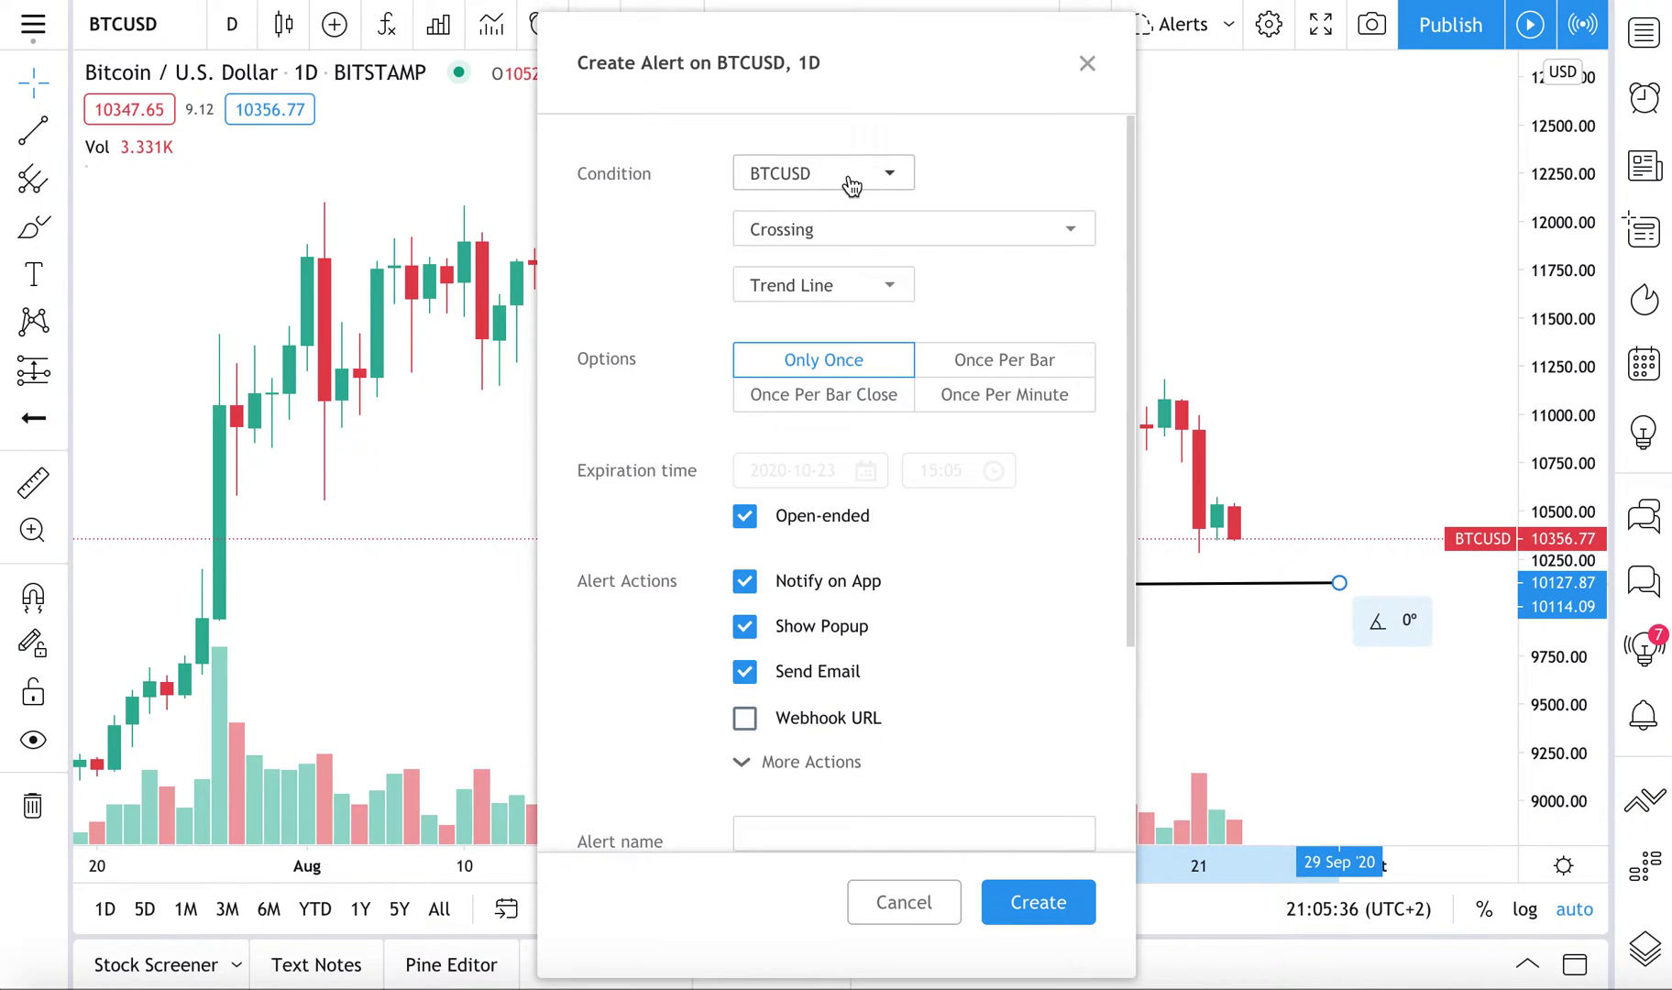
{"action": "left_click", "coordinate": [821, 235]}
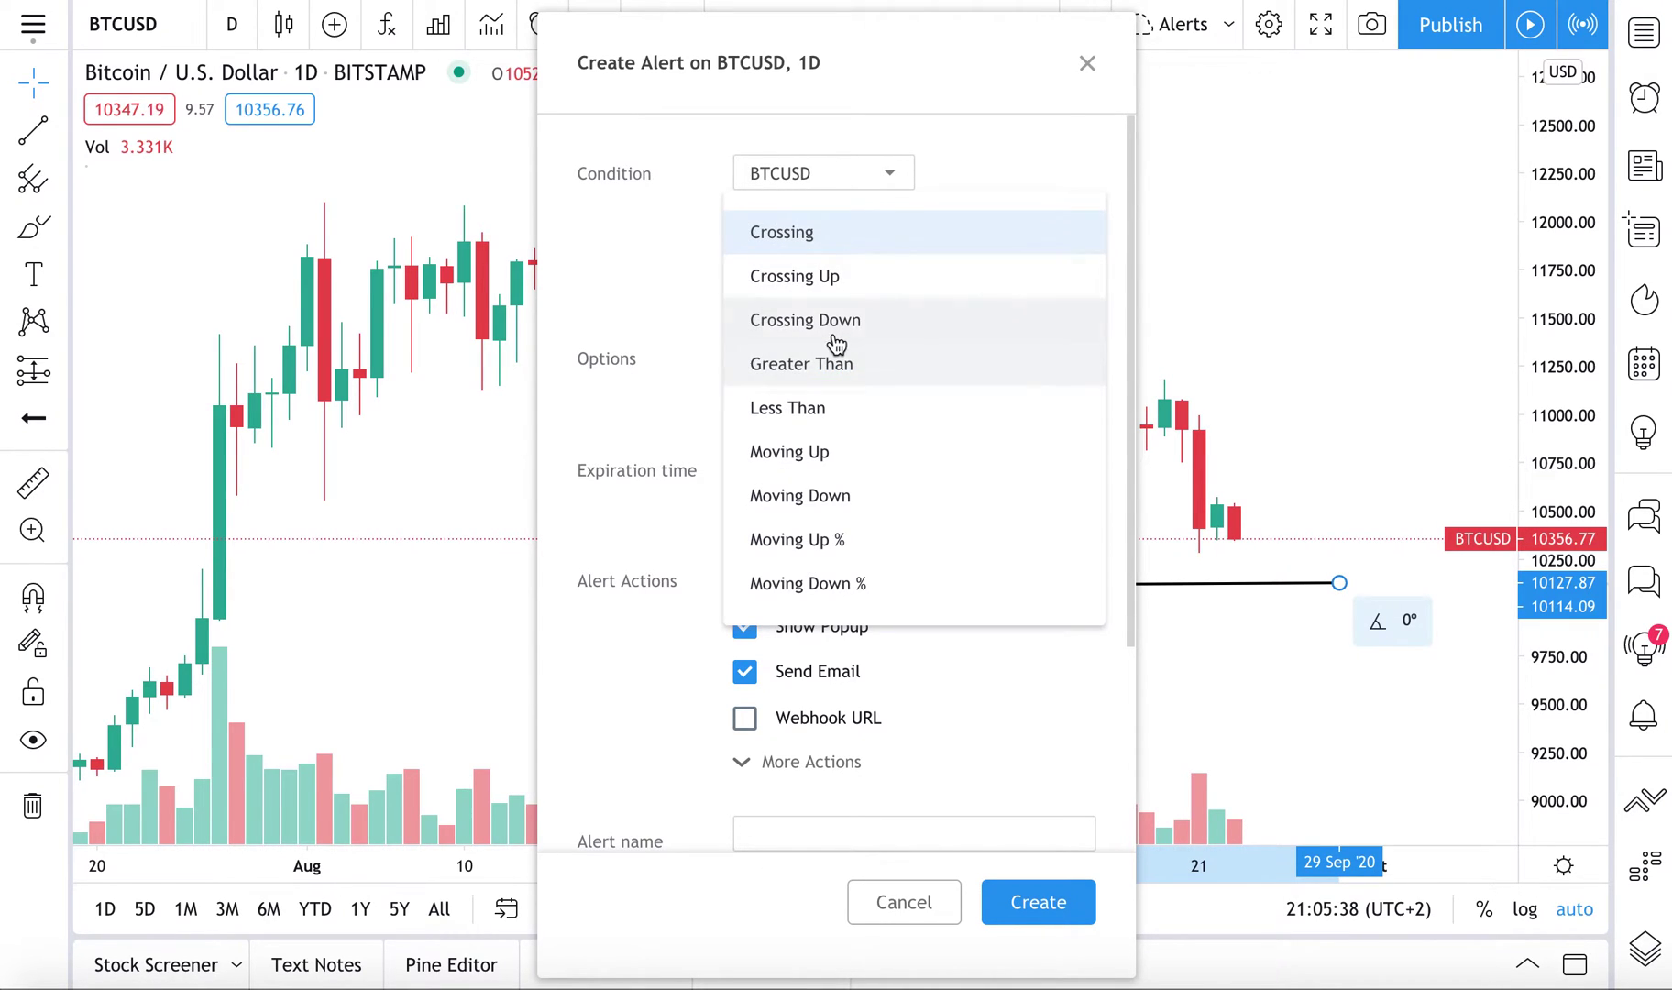
{"action": "left_click", "coordinate": [804, 320]}
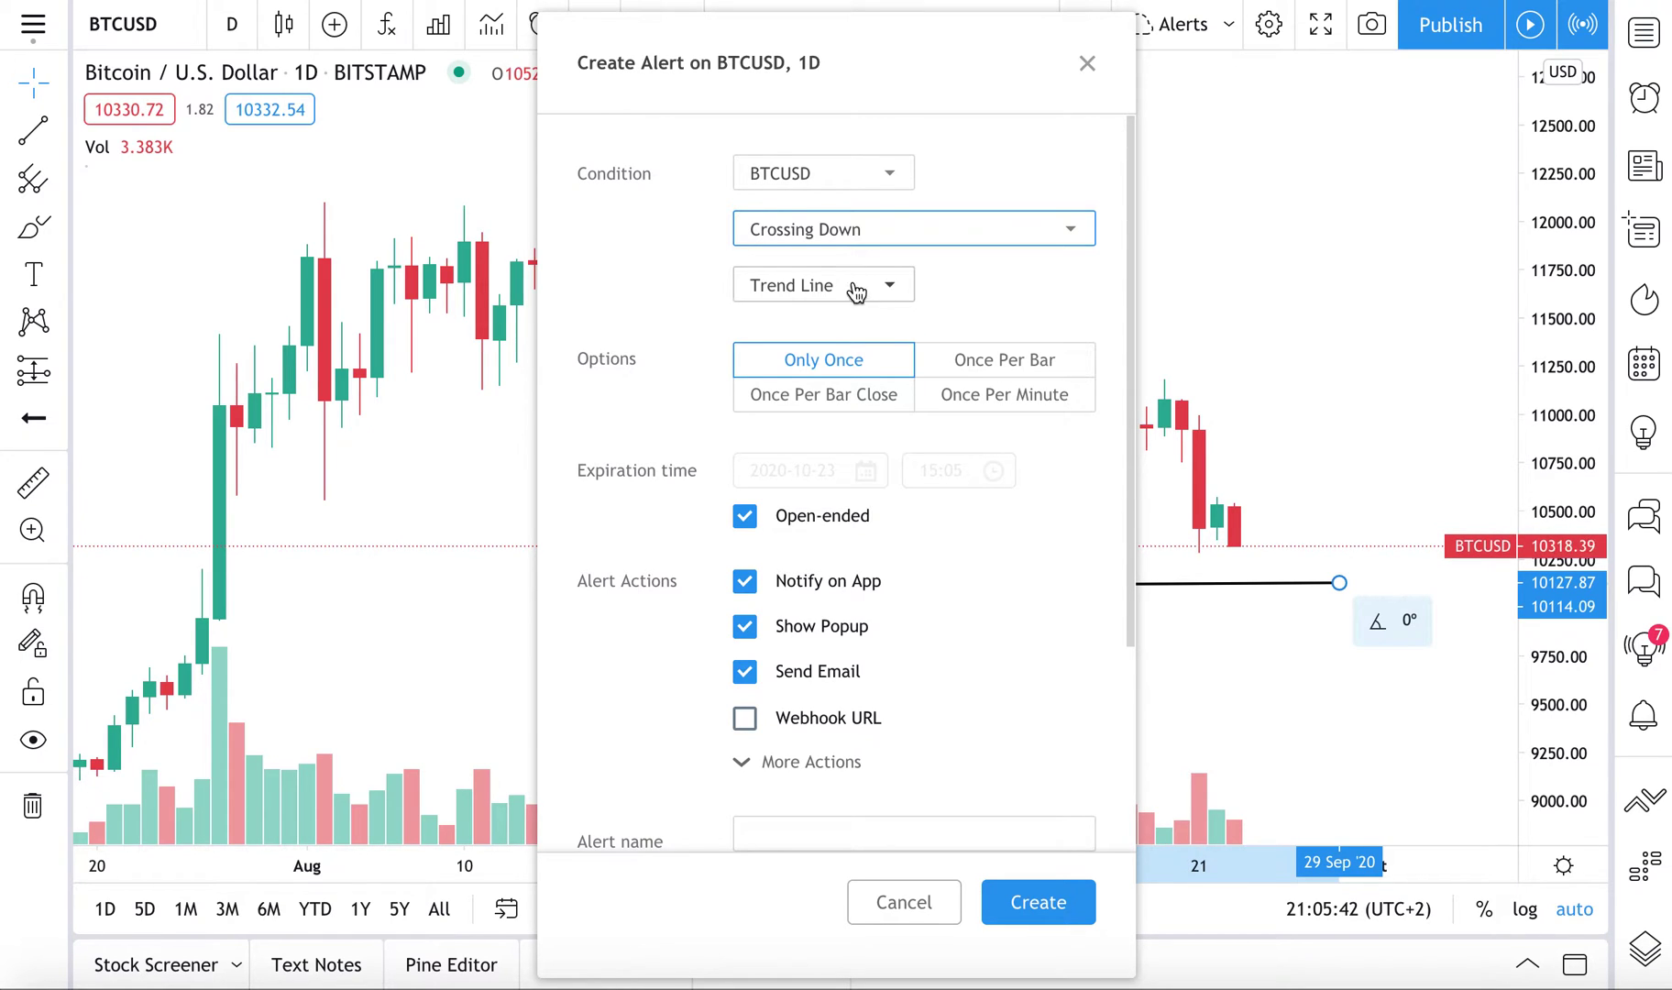
{"action": "left_click", "coordinate": [802, 366]}
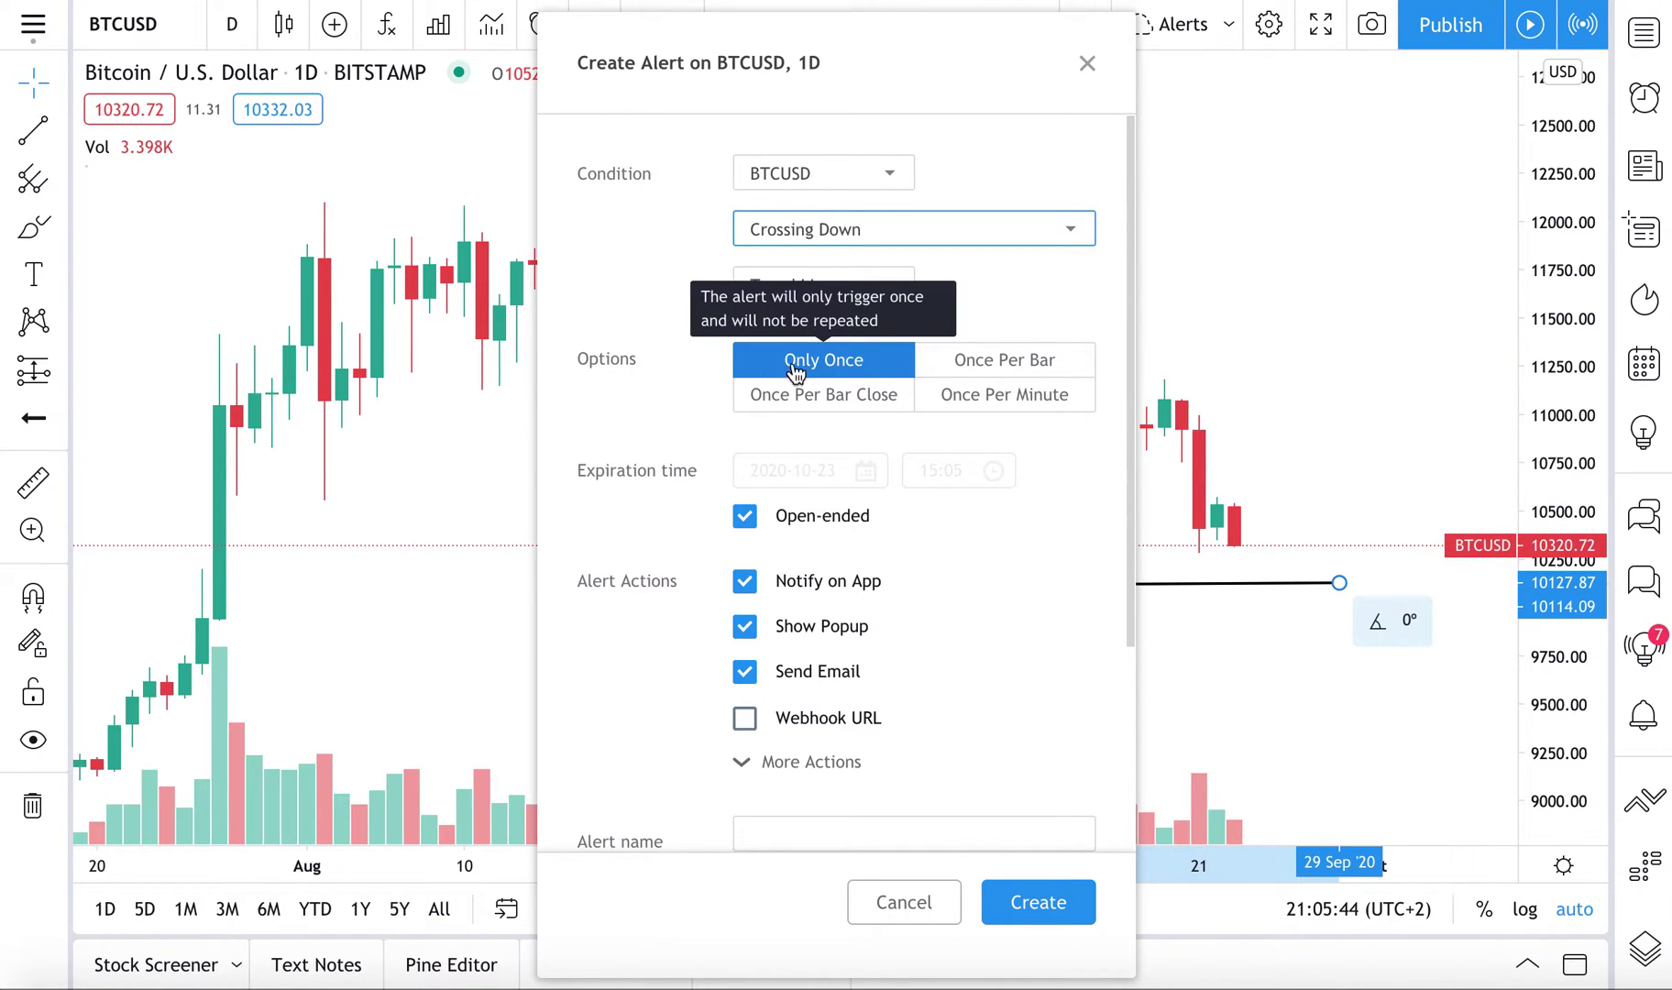
{"action": "mouse_move", "coordinate": [1002, 394]}
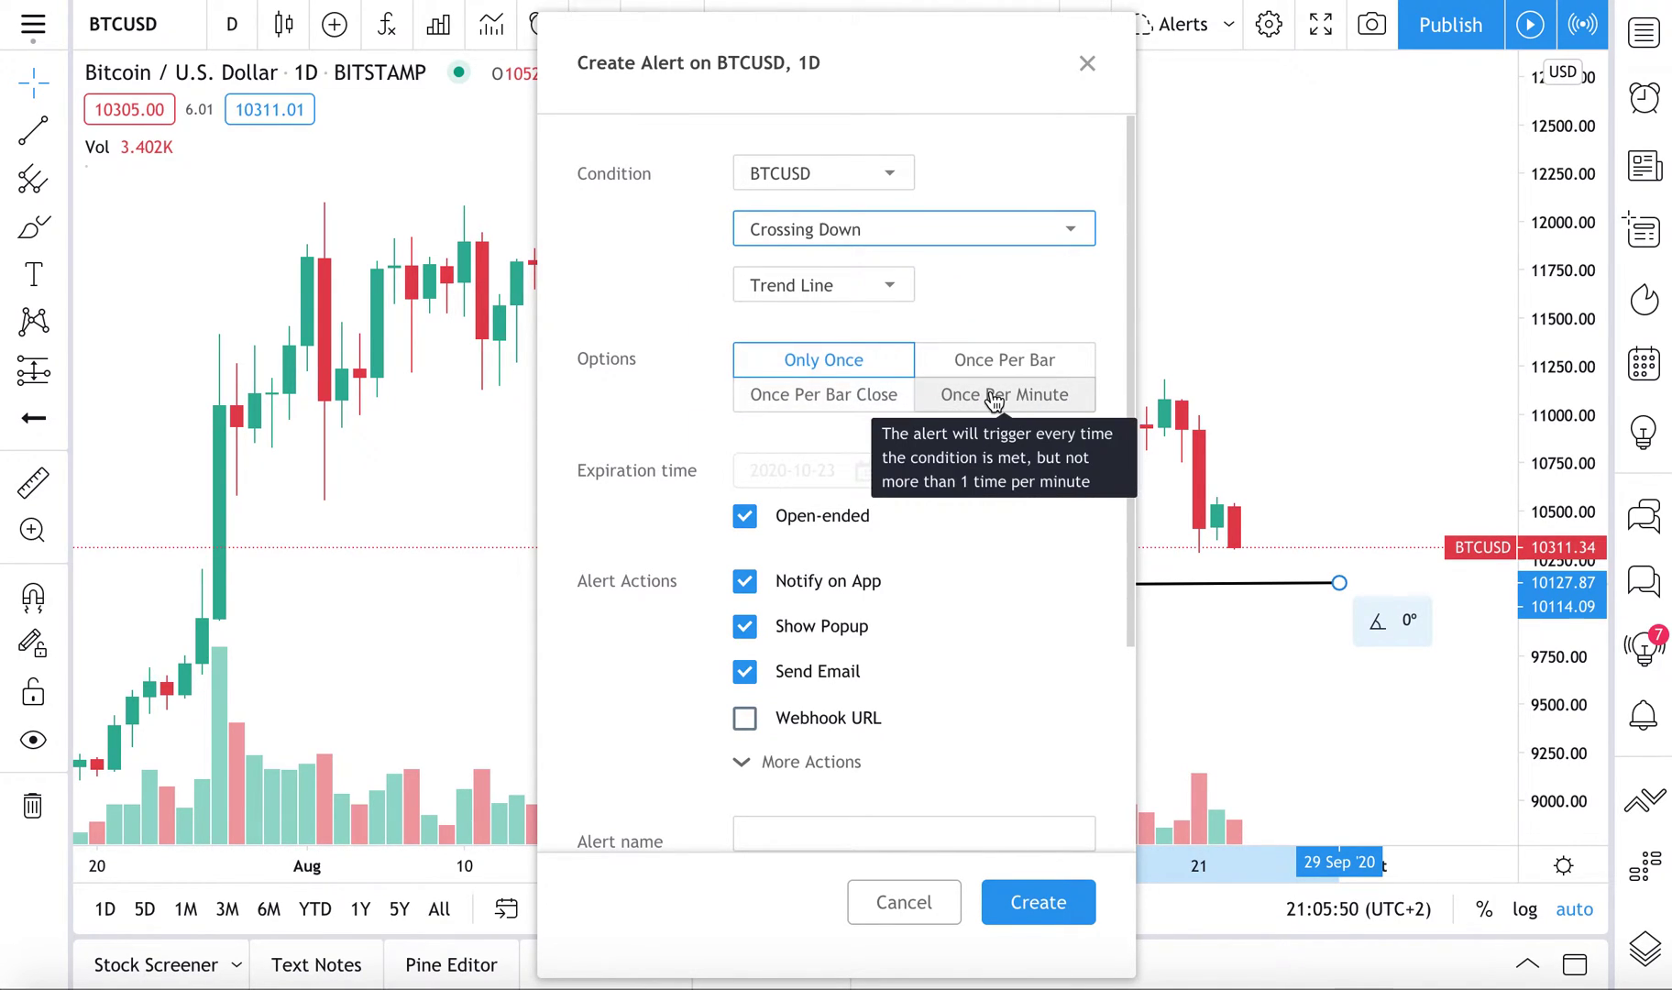
Try the expiration date picker without changing it, leaving the alert open-ended.
{"action": "left_click", "coordinate": [745, 516]}
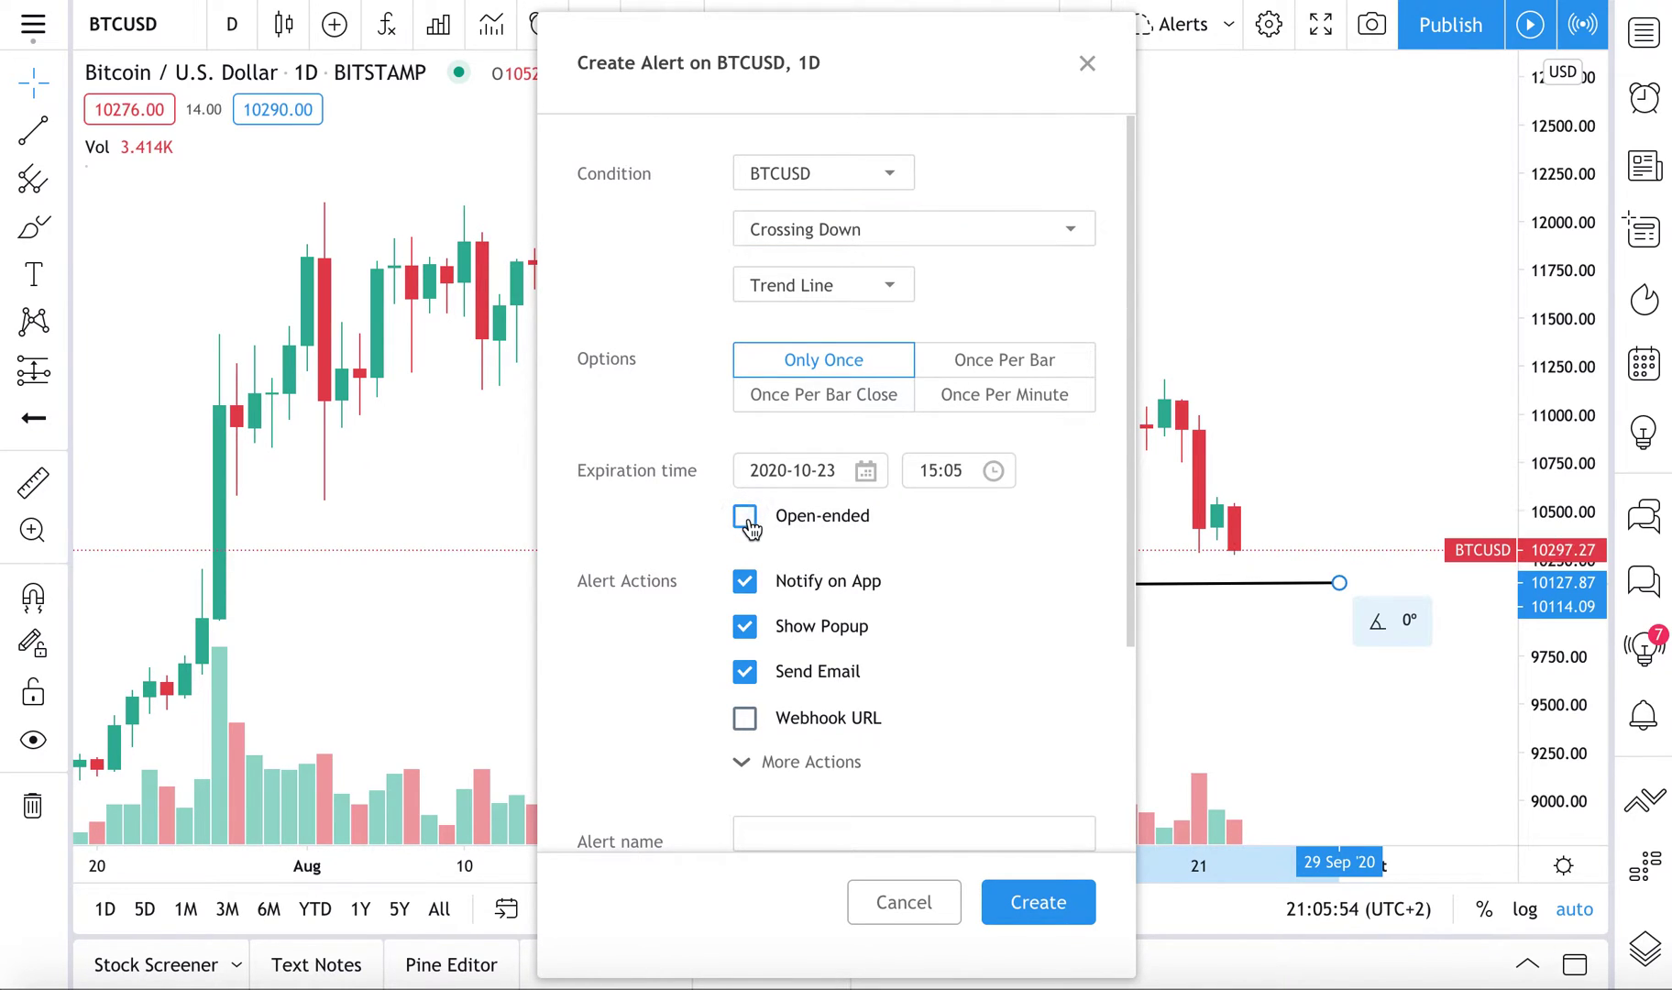
{"action": "left_click", "coordinate": [745, 517]}
{"action": "left_click", "coordinate": [745, 515]}
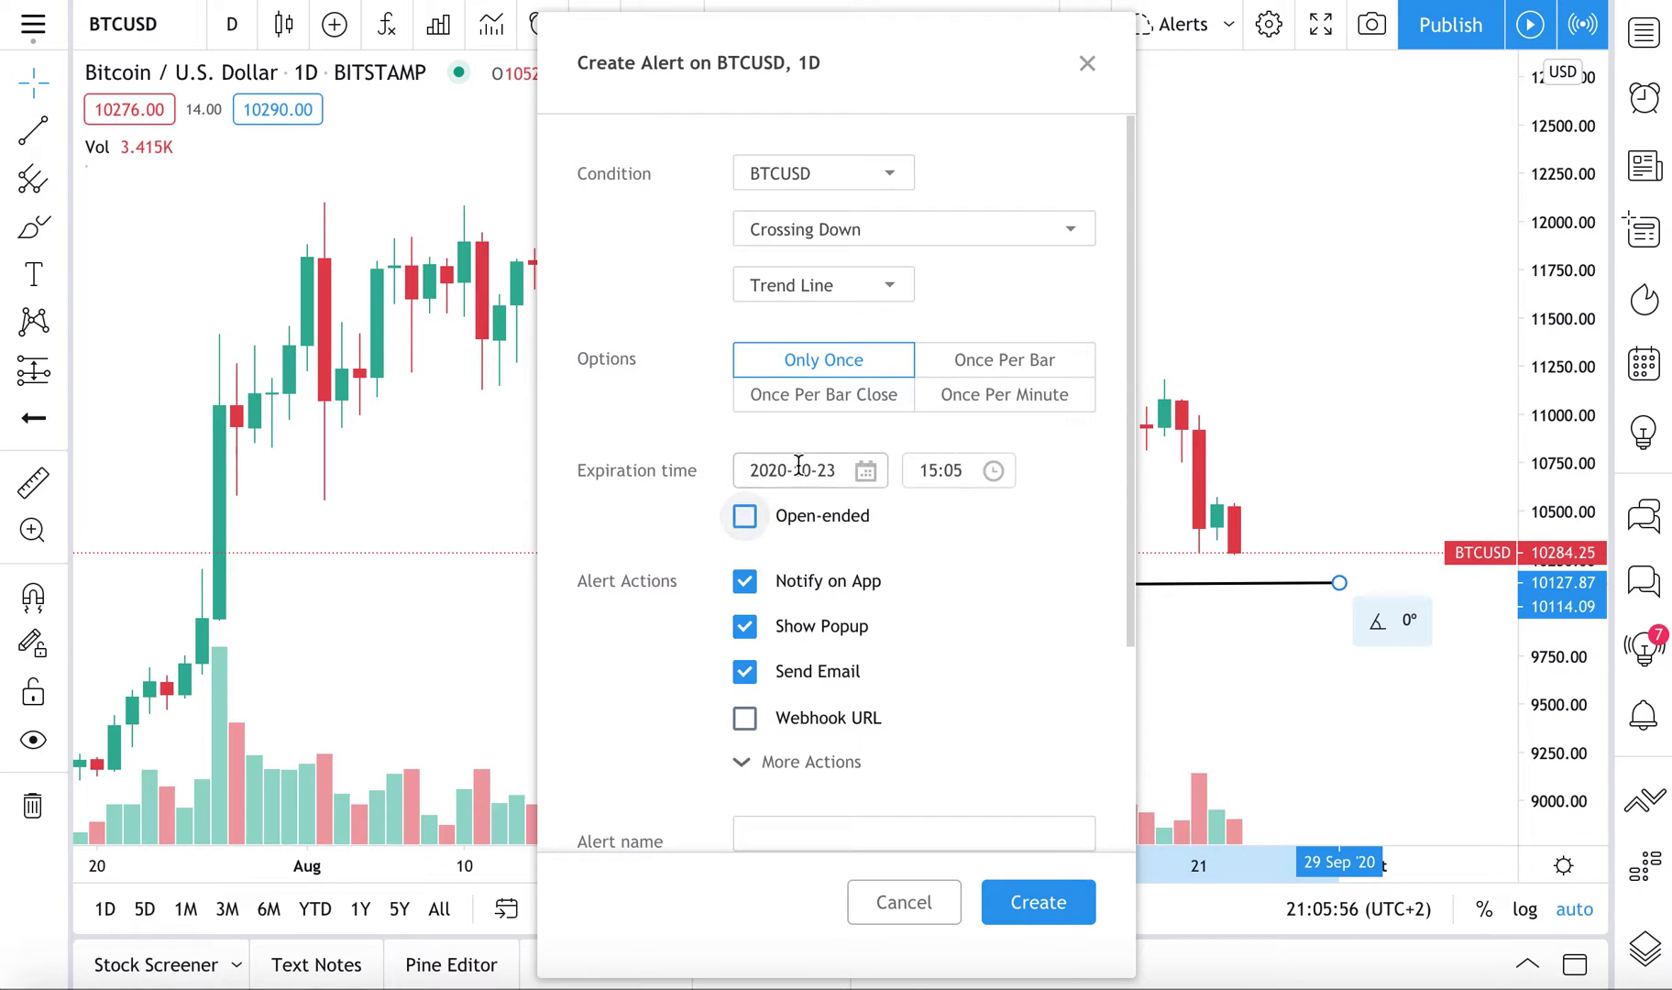
{"action": "left_click", "coordinate": [794, 470]}
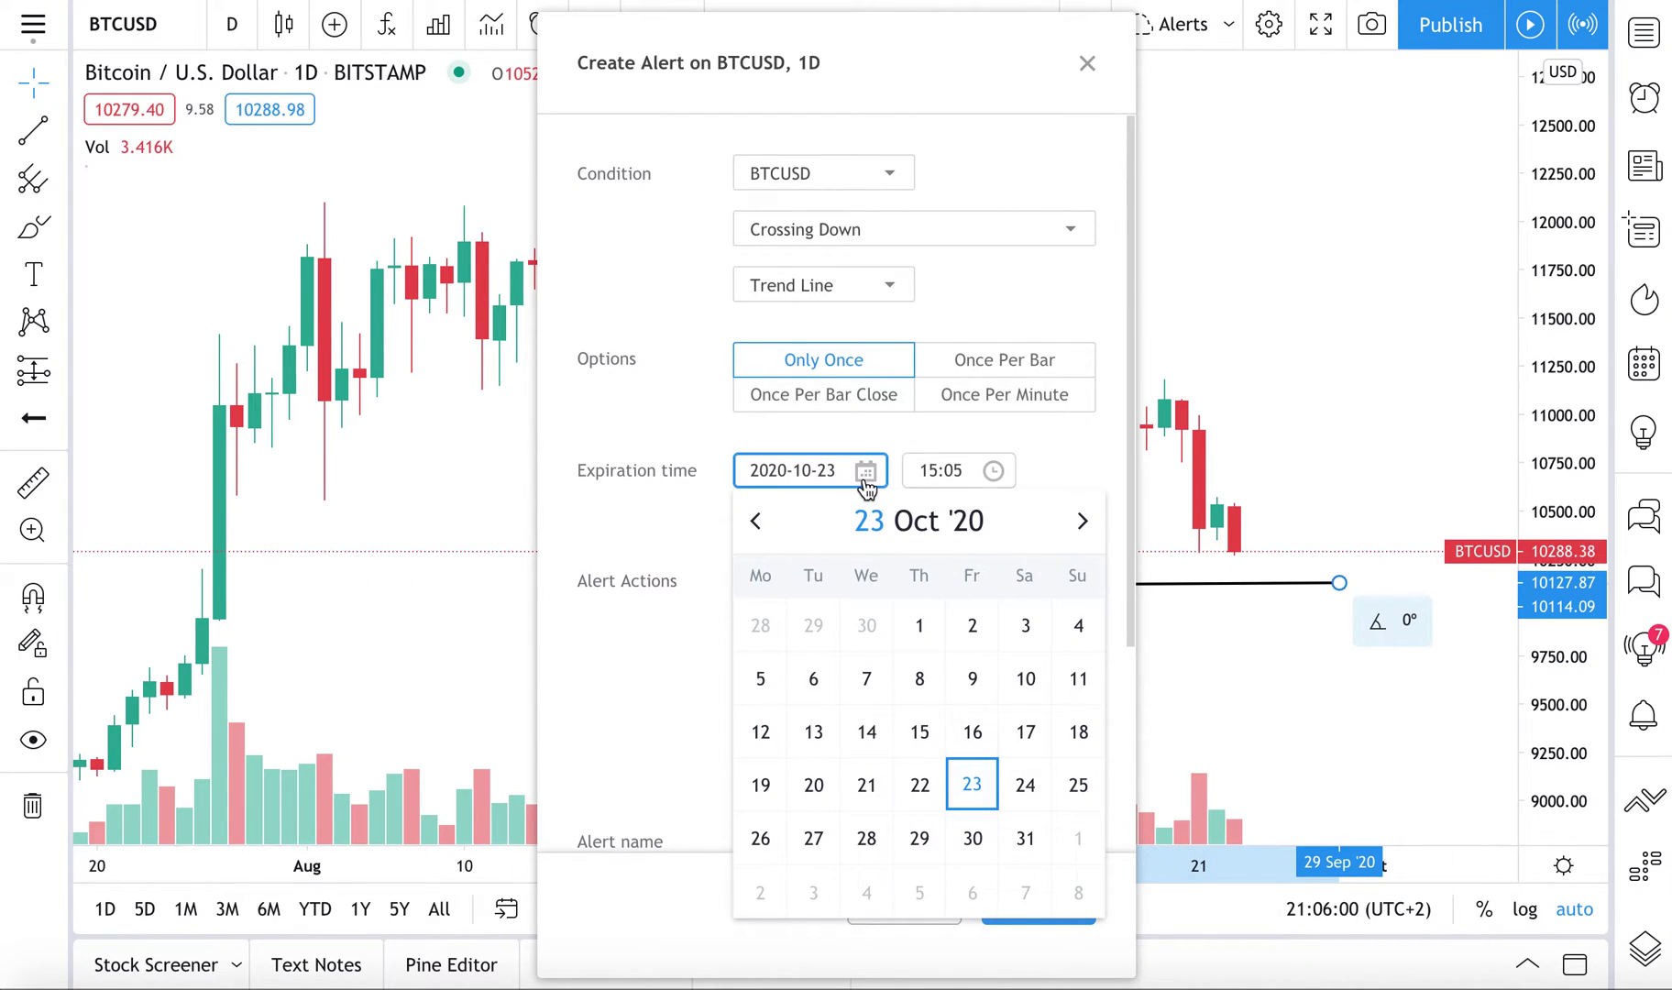
{"action": "left_click", "coordinate": [1060, 468]}
{"action": "left_click", "coordinate": [746, 516]}
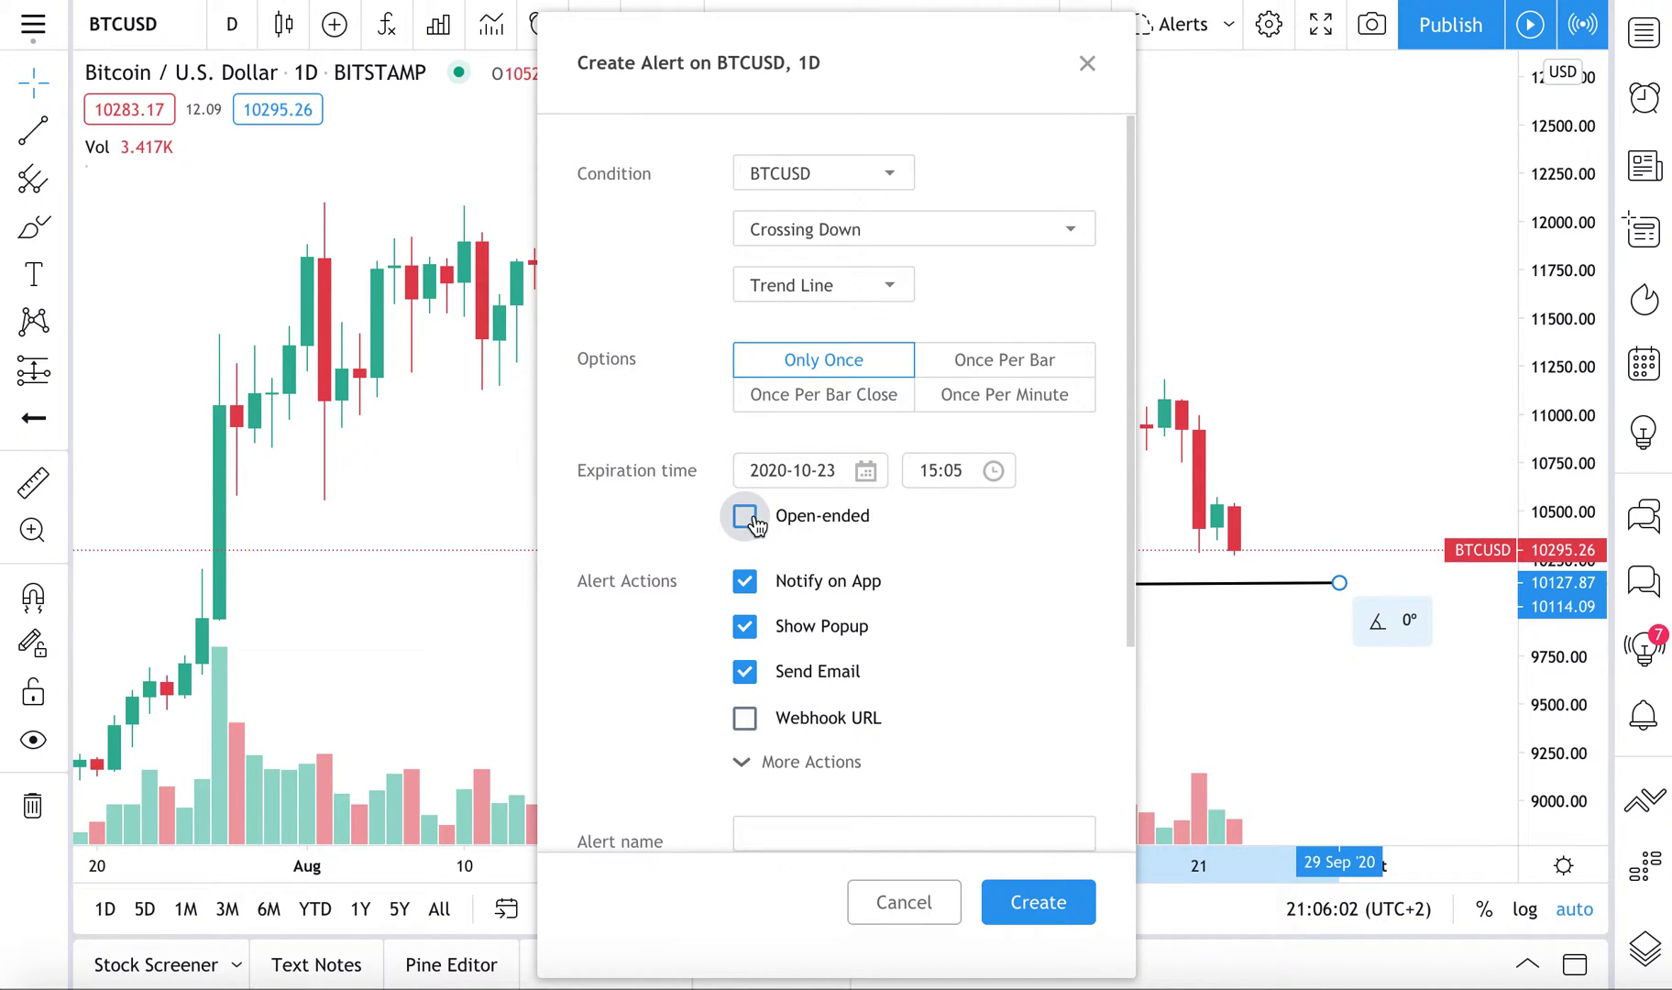
{"action": "scroll", "coordinate": [881, 567], "scroll_direction": "down", "scroll_amount": 1}
{"action": "scroll", "coordinate": [880, 568], "scroll_direction": "down", "scroll_amount": 5}
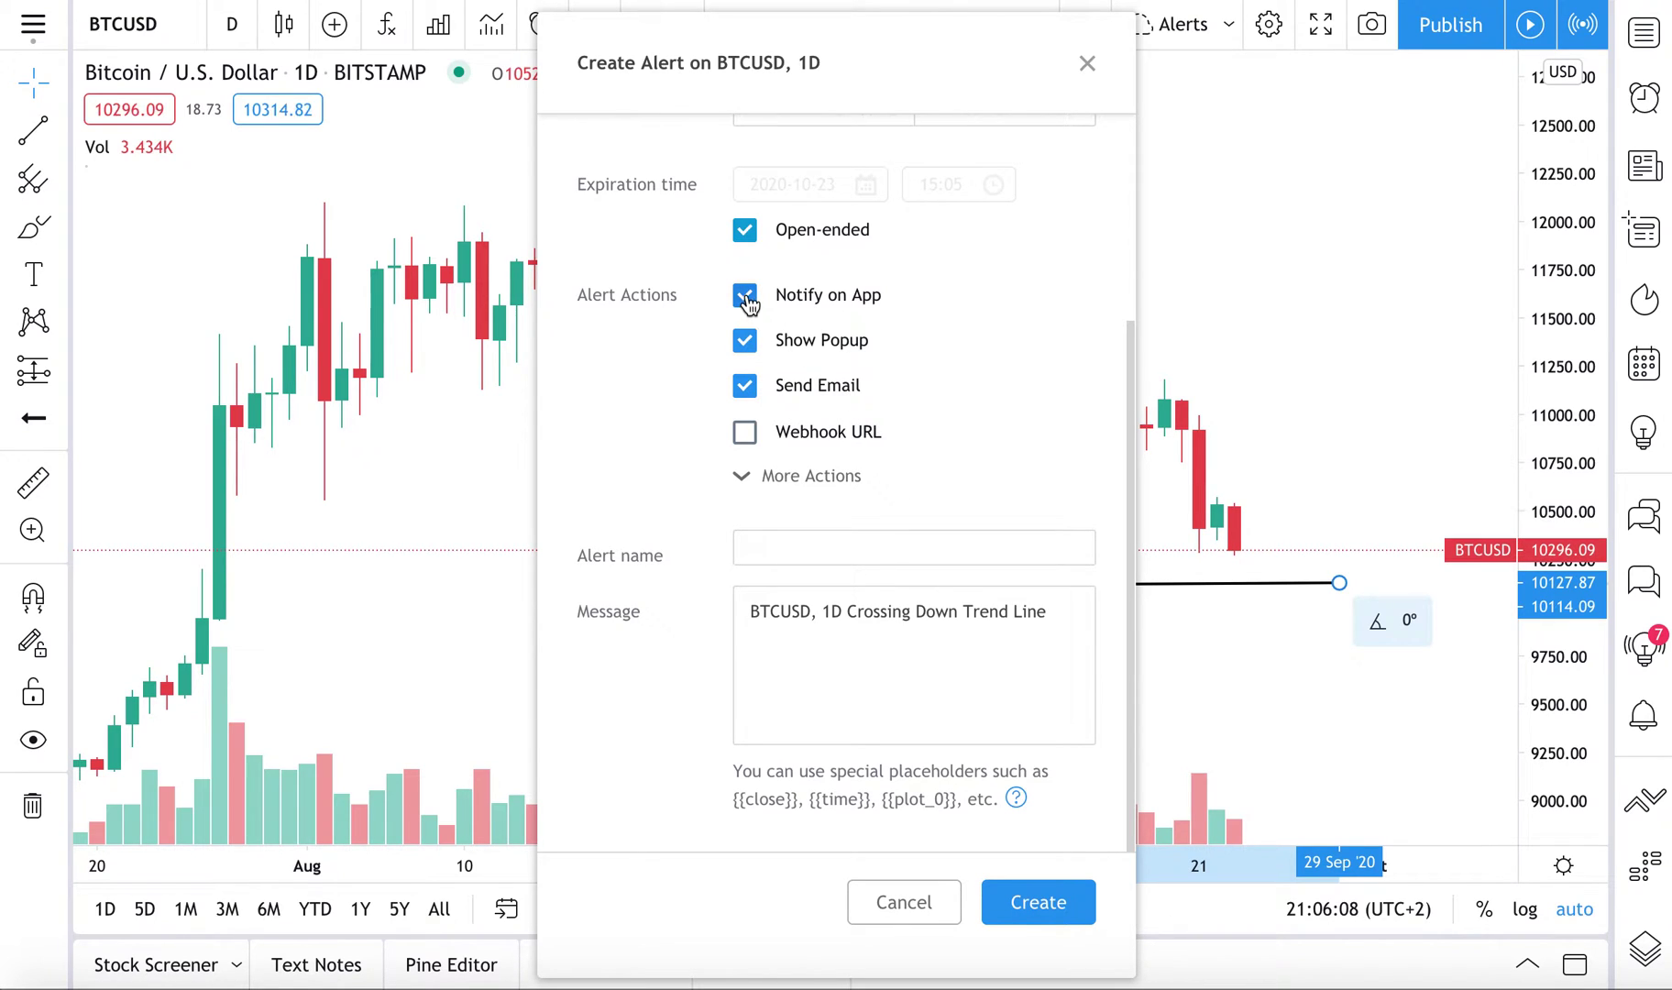
Reveal the extra alert actions and leave Webhook URL switched off.
{"action": "left_click", "coordinate": [749, 476]}
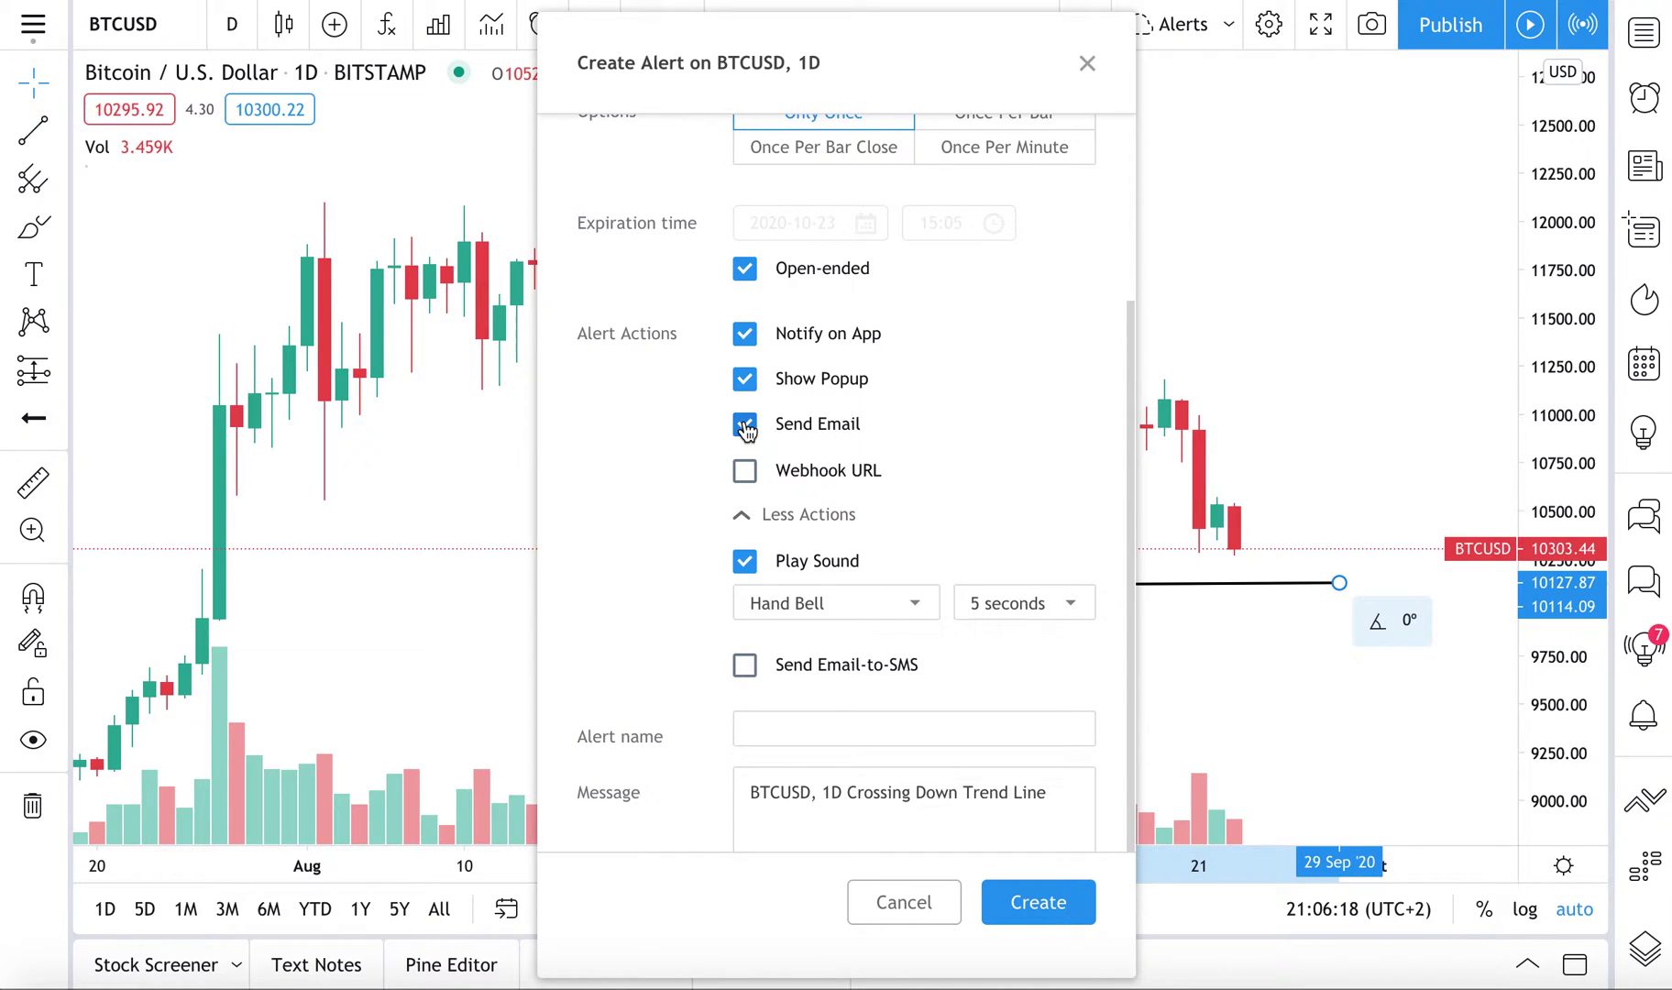
{"action": "left_click", "coordinate": [743, 471]}
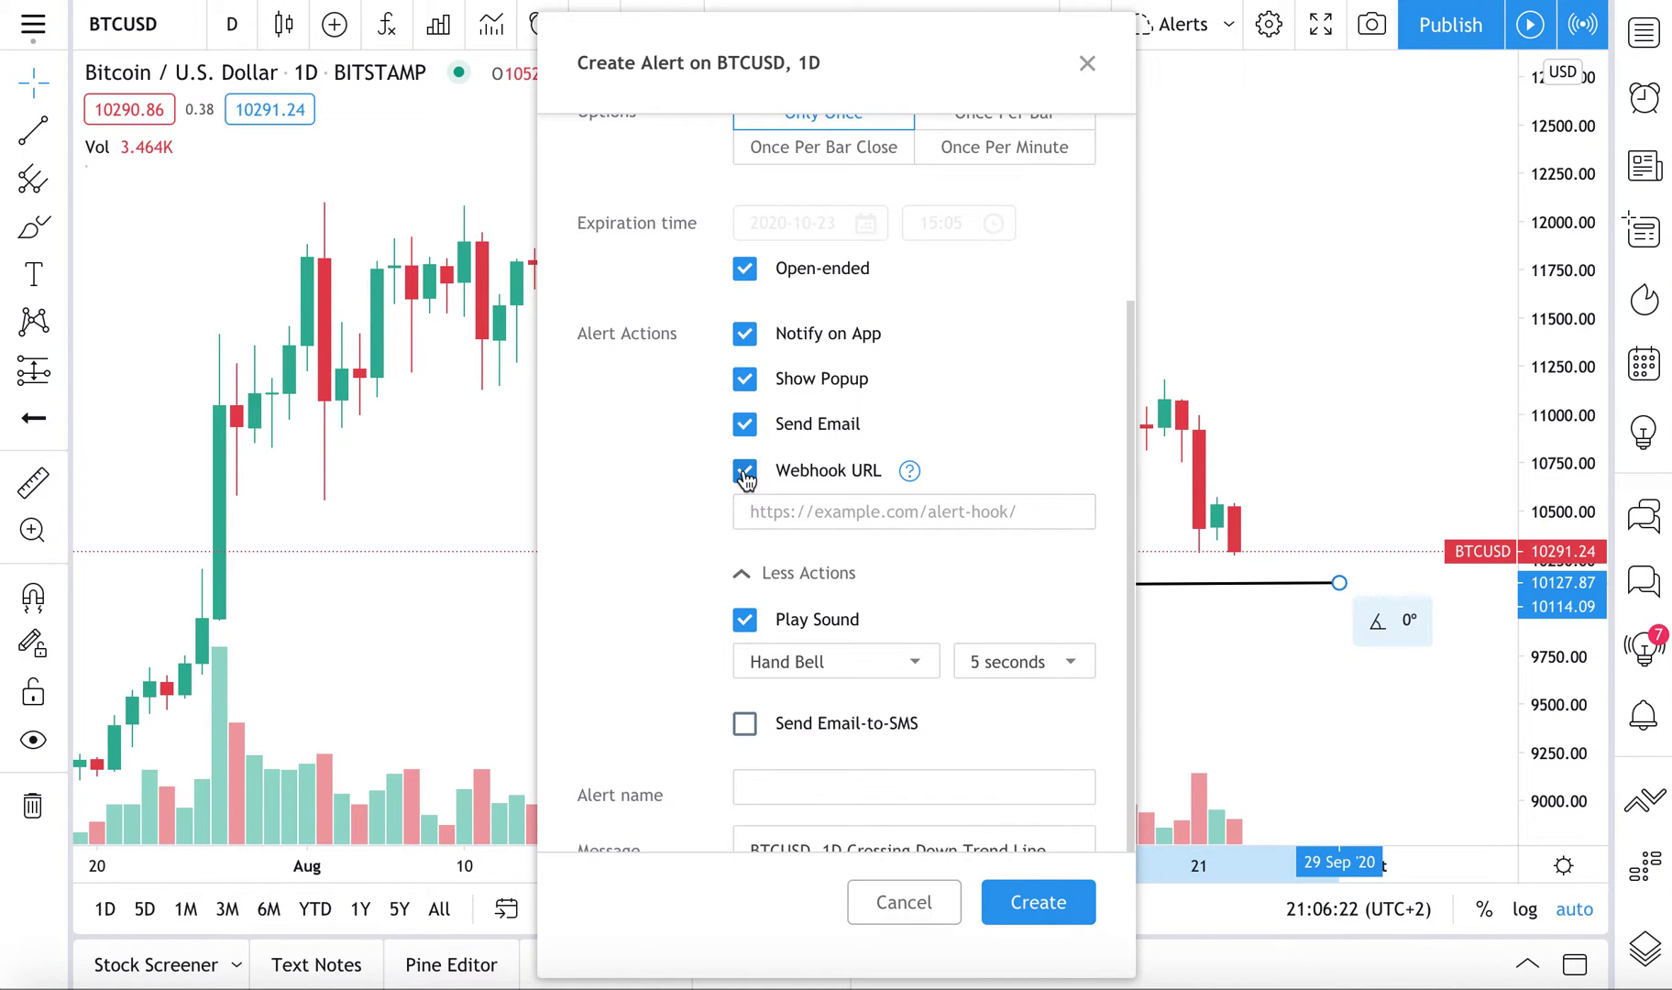
{"action": "left_click", "coordinate": [743, 473]}
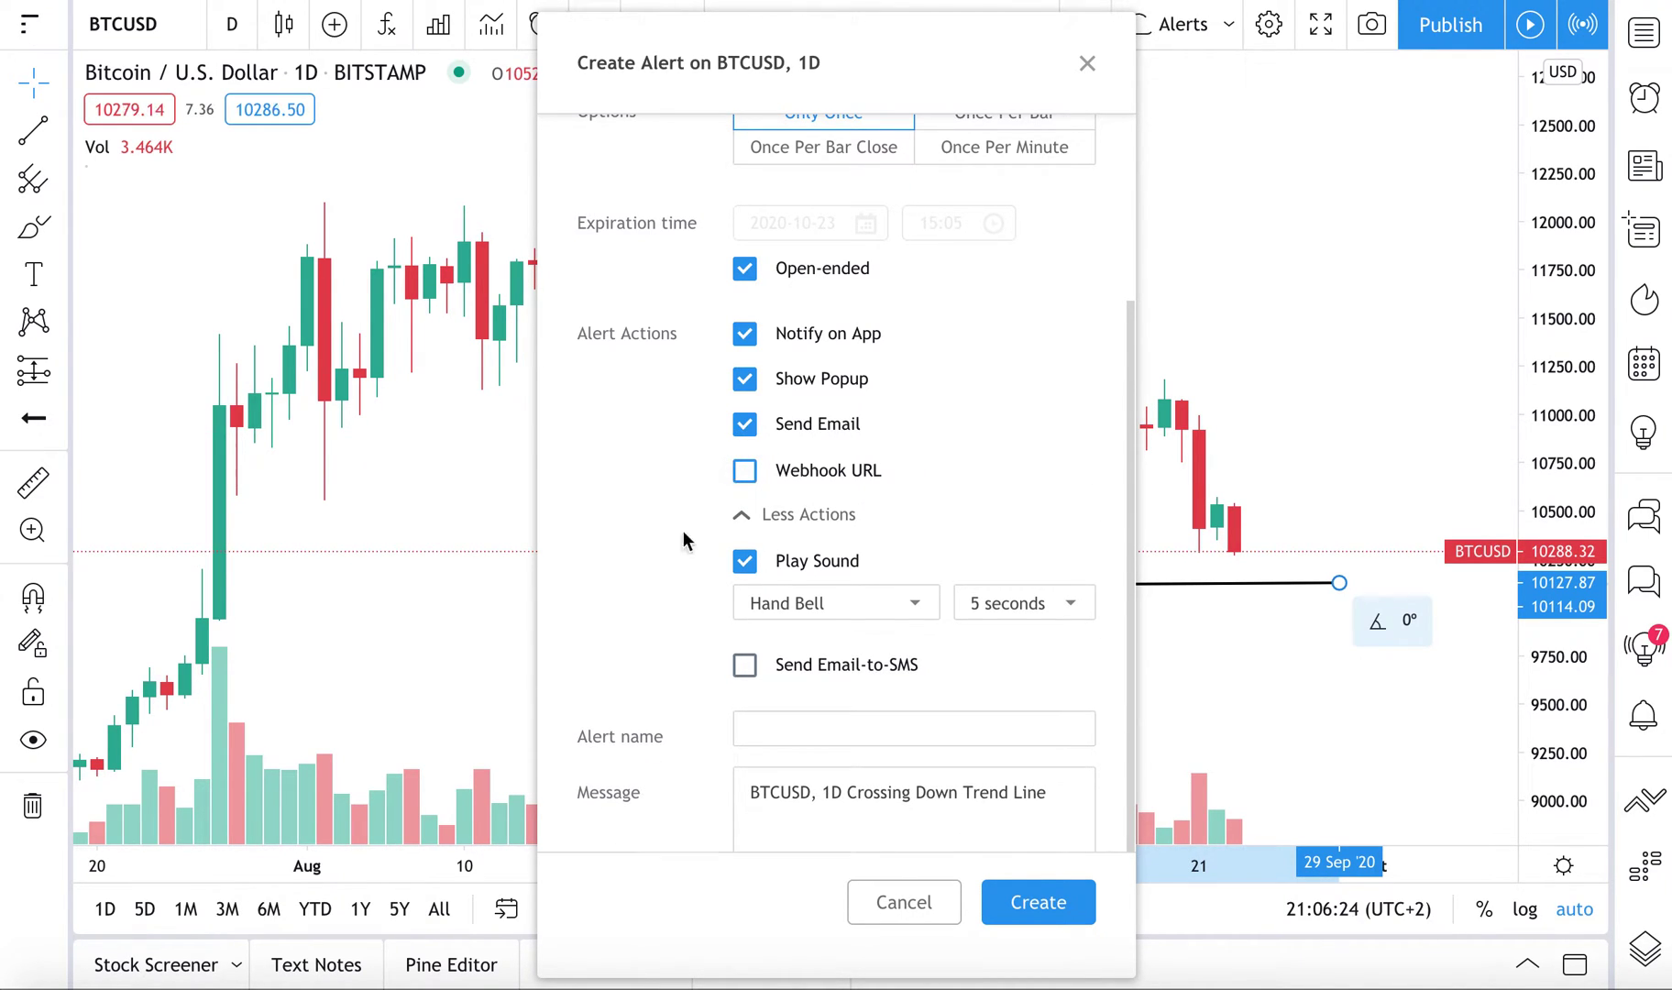
{"action": "scroll", "coordinate": [632, 552], "scroll_direction": "down", "scroll_amount": 1}
{"action": "scroll", "coordinate": [822, 466], "scroll_direction": "down", "scroll_amount": 1}
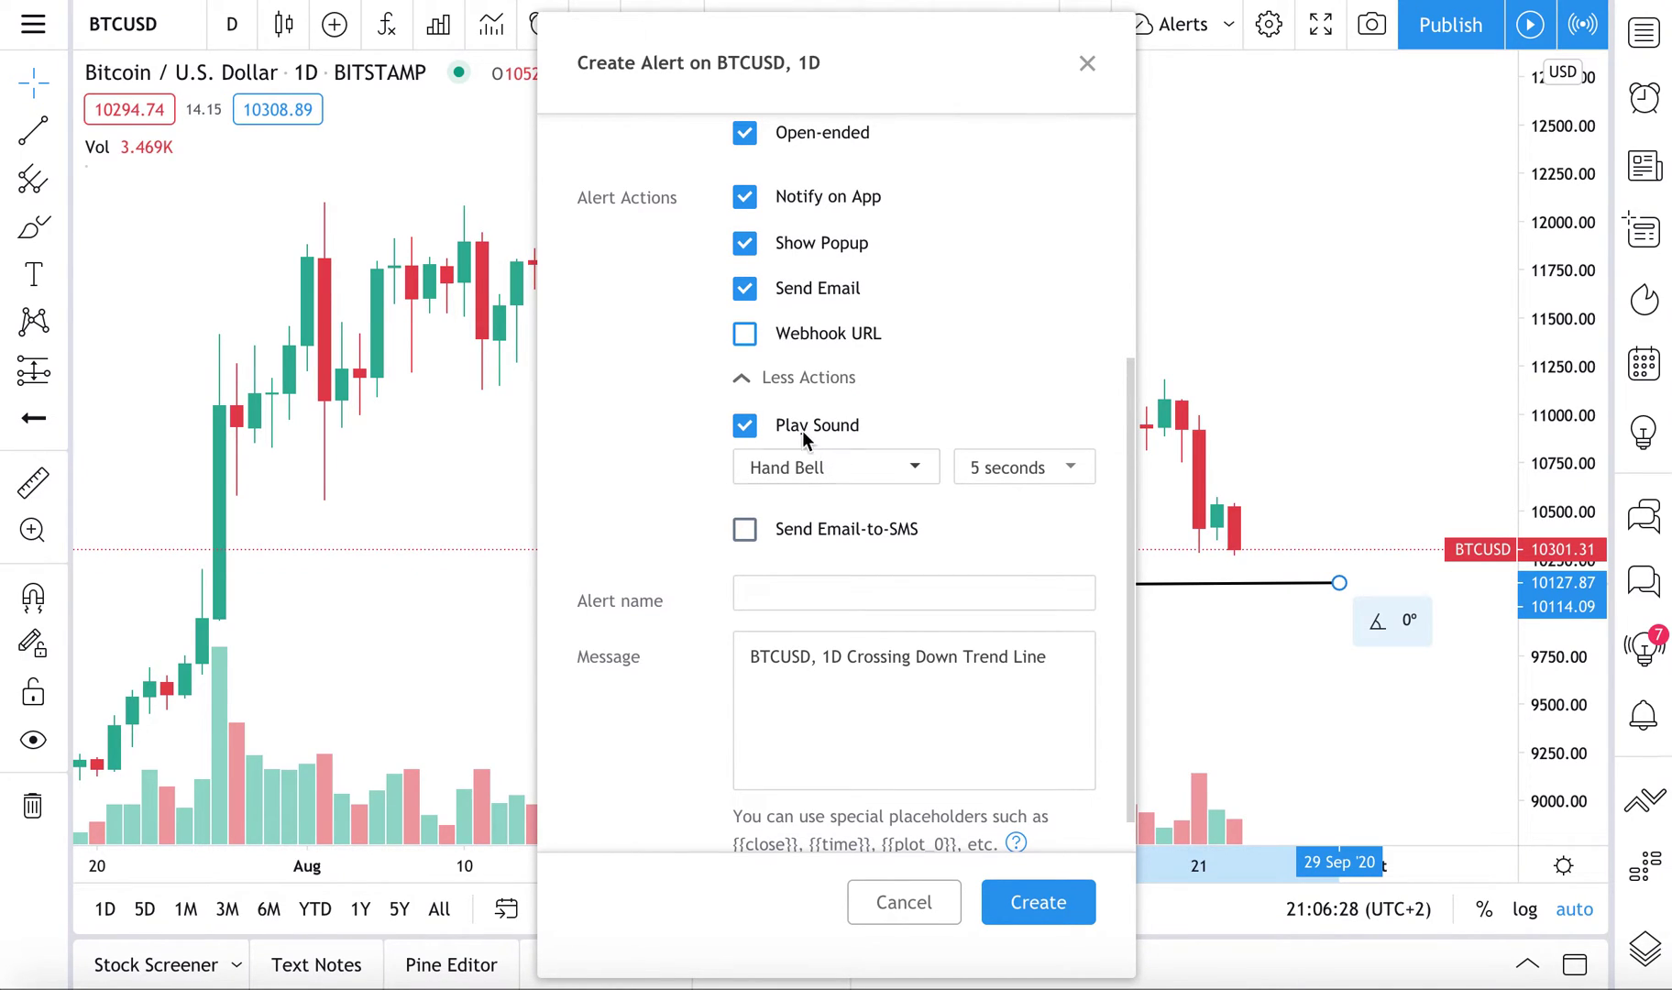
Keep Hand Bell as the alert sound with a 5-second duration.
{"action": "left_click", "coordinate": [804, 468]}
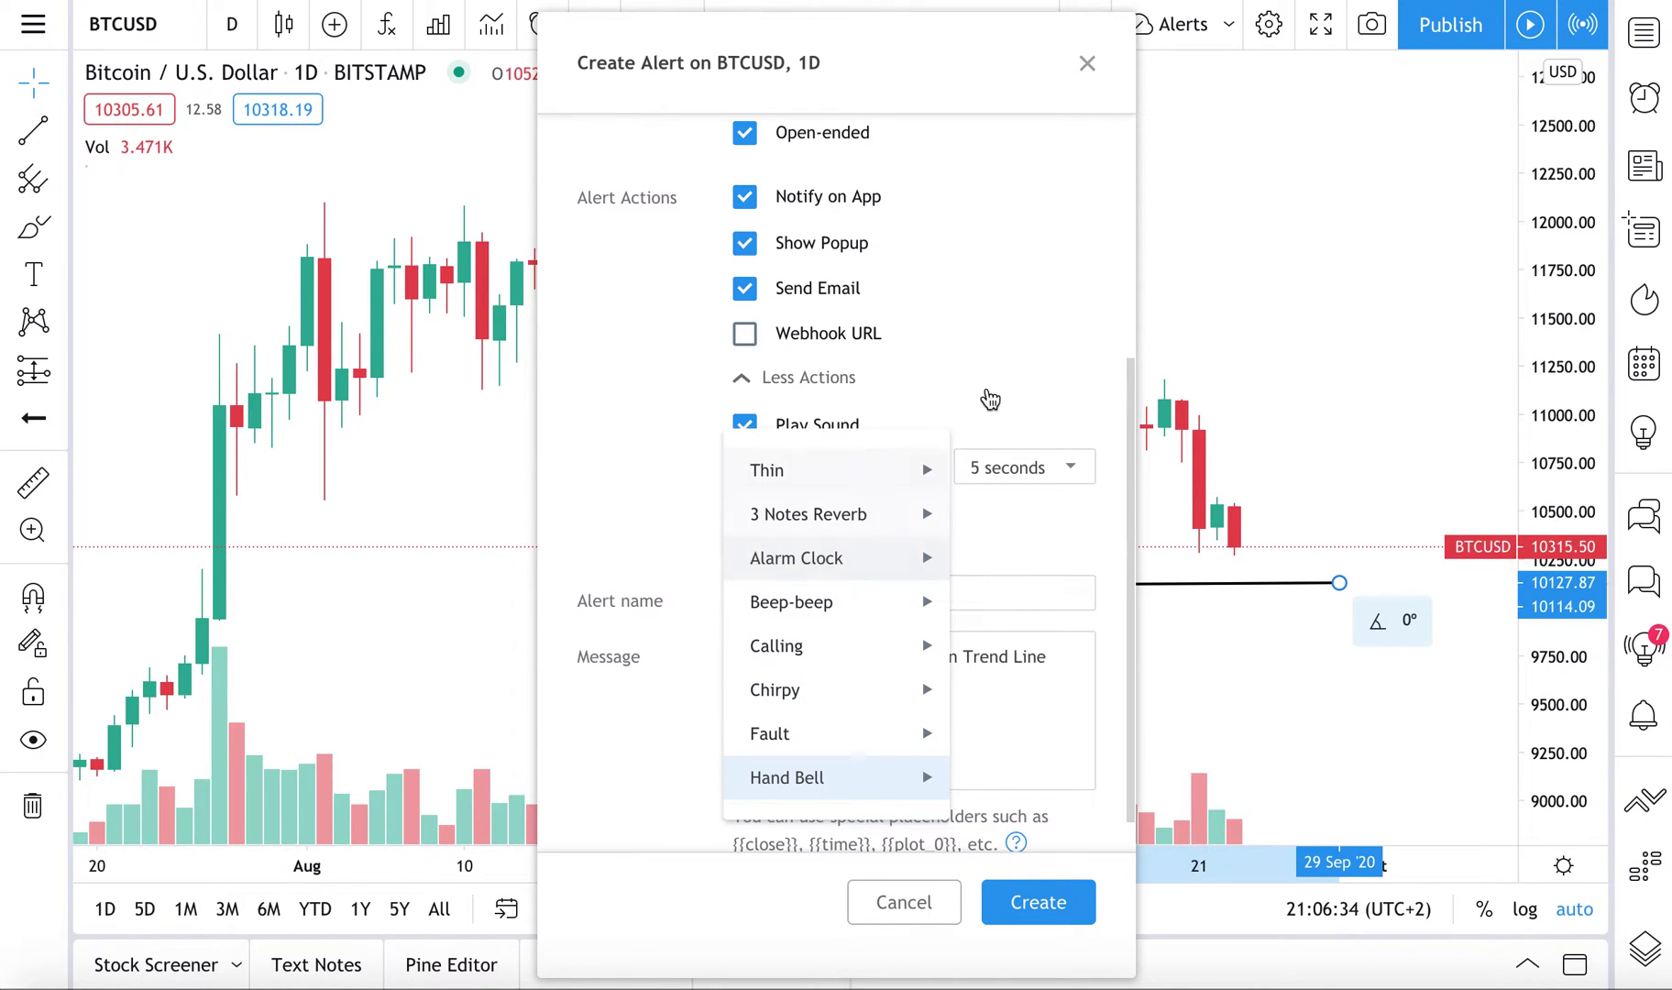
{"action": "left_click", "coordinate": [990, 393]}
{"action": "left_click", "coordinate": [826, 513]}
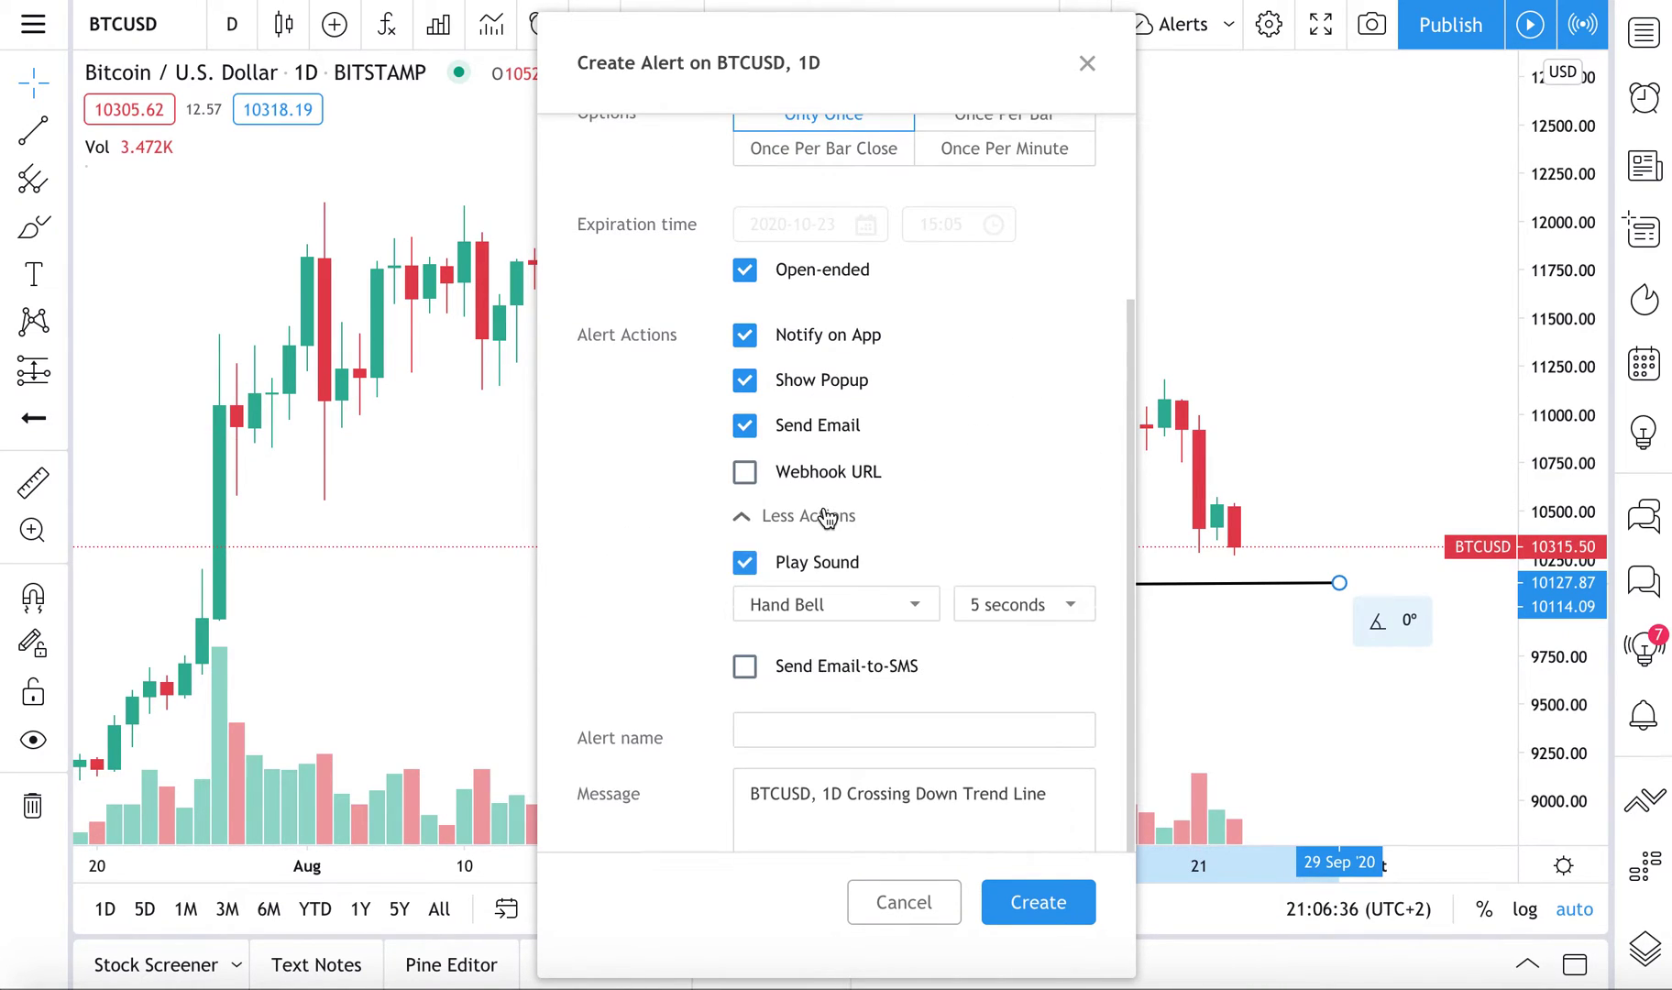
{"action": "left_click", "coordinate": [1047, 608]}
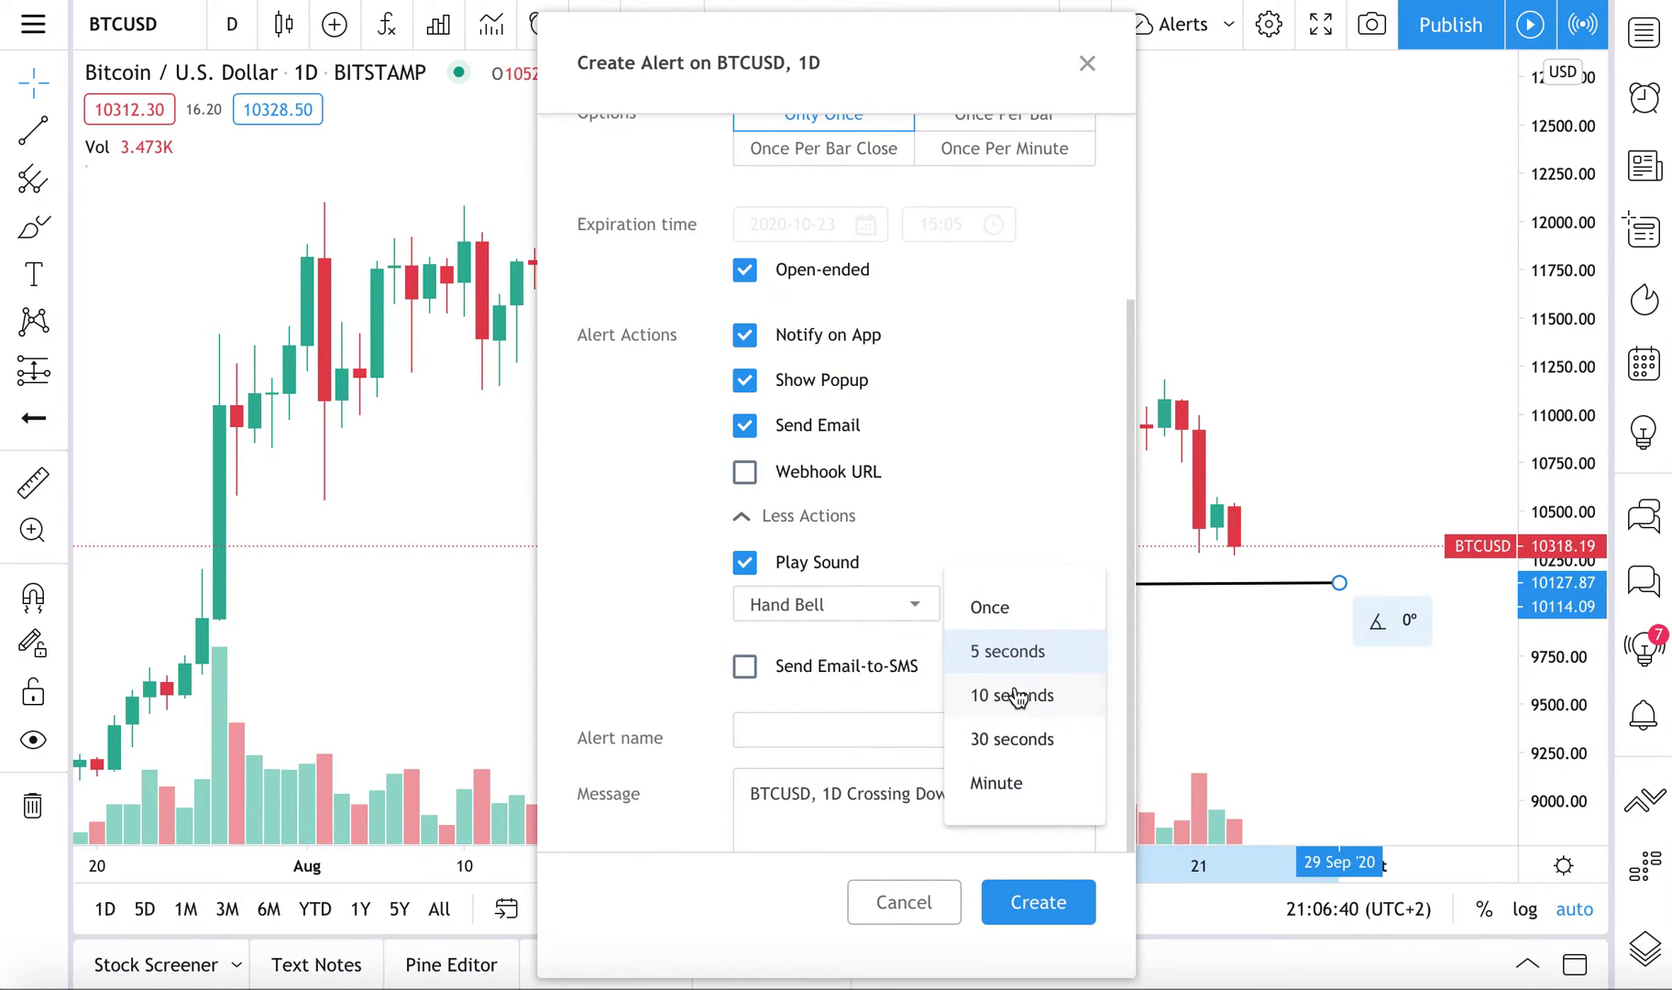
{"action": "left_click", "coordinate": [1123, 517]}
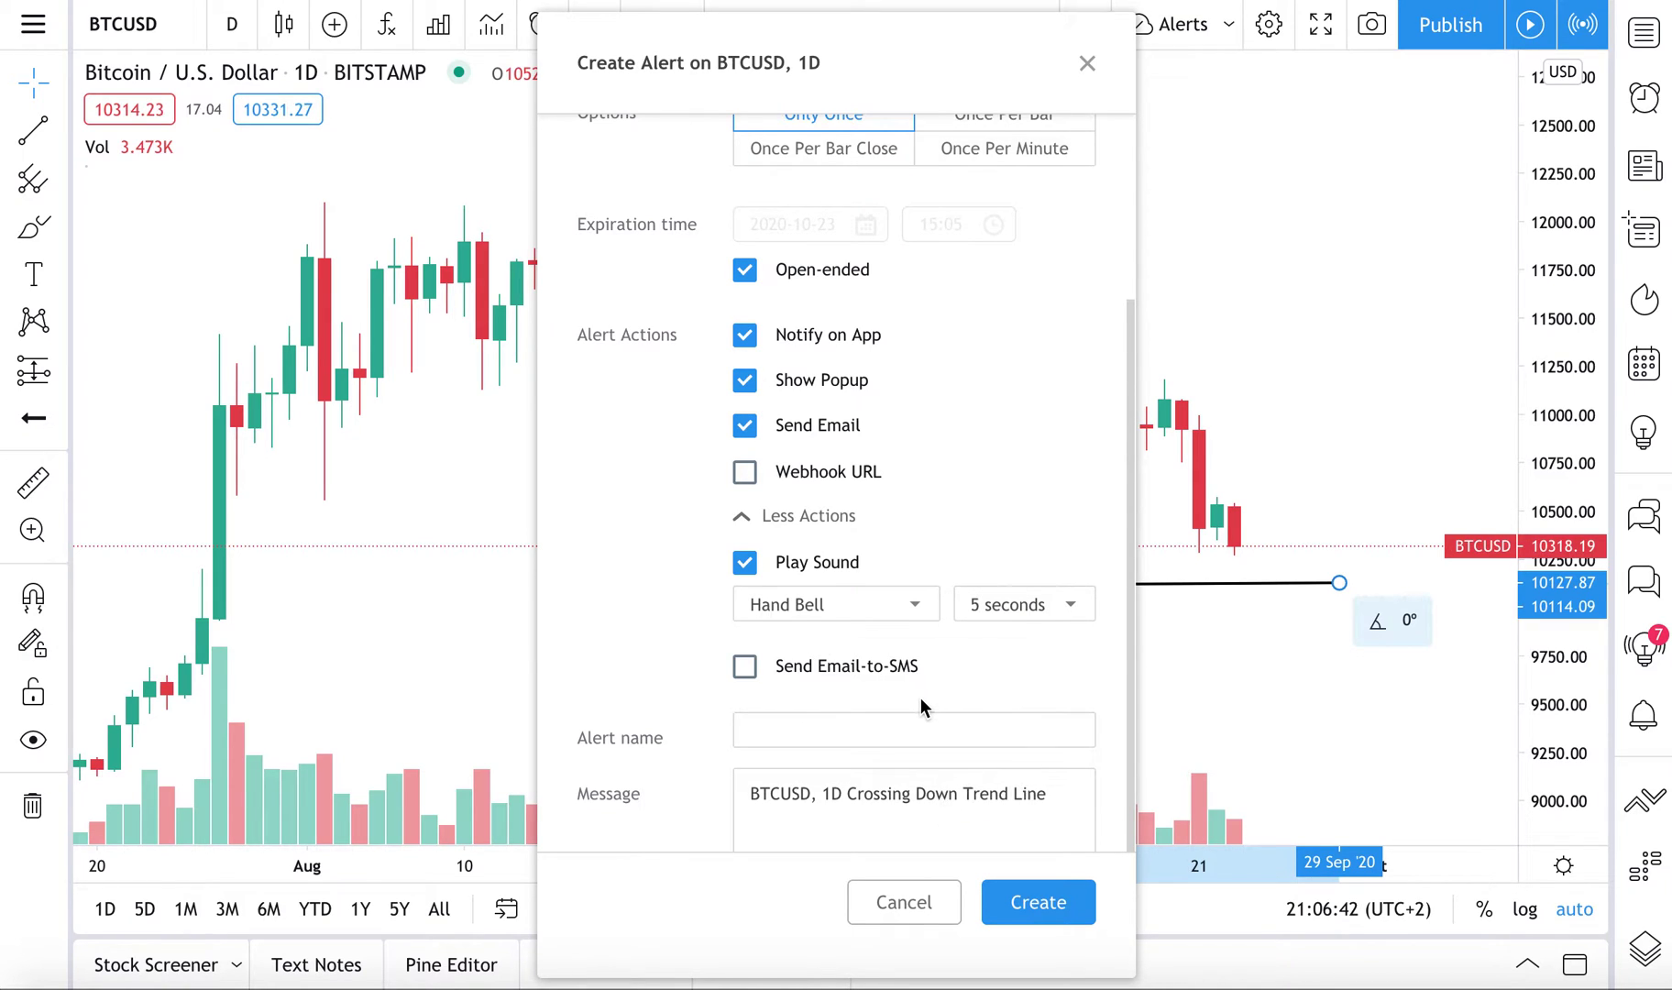
{"action": "scroll", "coordinate": [920, 698], "scroll_direction": "down", "scroll_amount": 3}
{"action": "scroll", "coordinate": [851, 711], "scroll_direction": "up", "scroll_amount": 6}
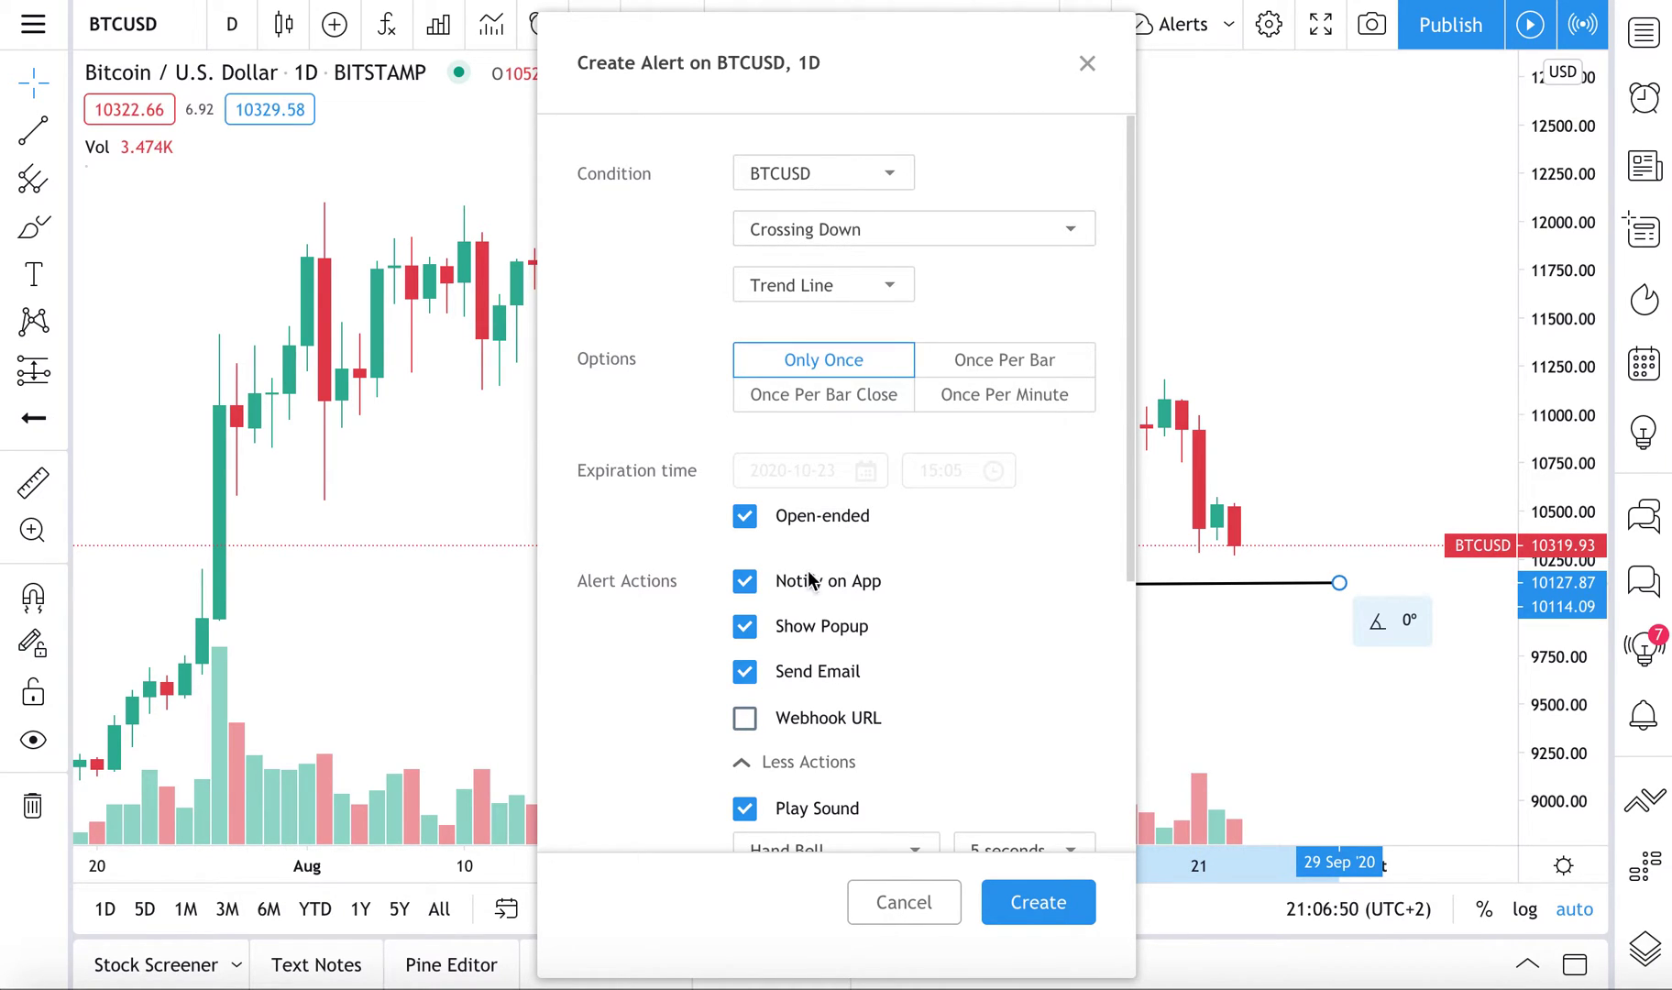
{"action": "scroll", "coordinate": [810, 562], "scroll_direction": "down", "scroll_amount": 3}
{"action": "scroll", "coordinate": [824, 431], "scroll_direction": "down", "scroll_amount": 2}
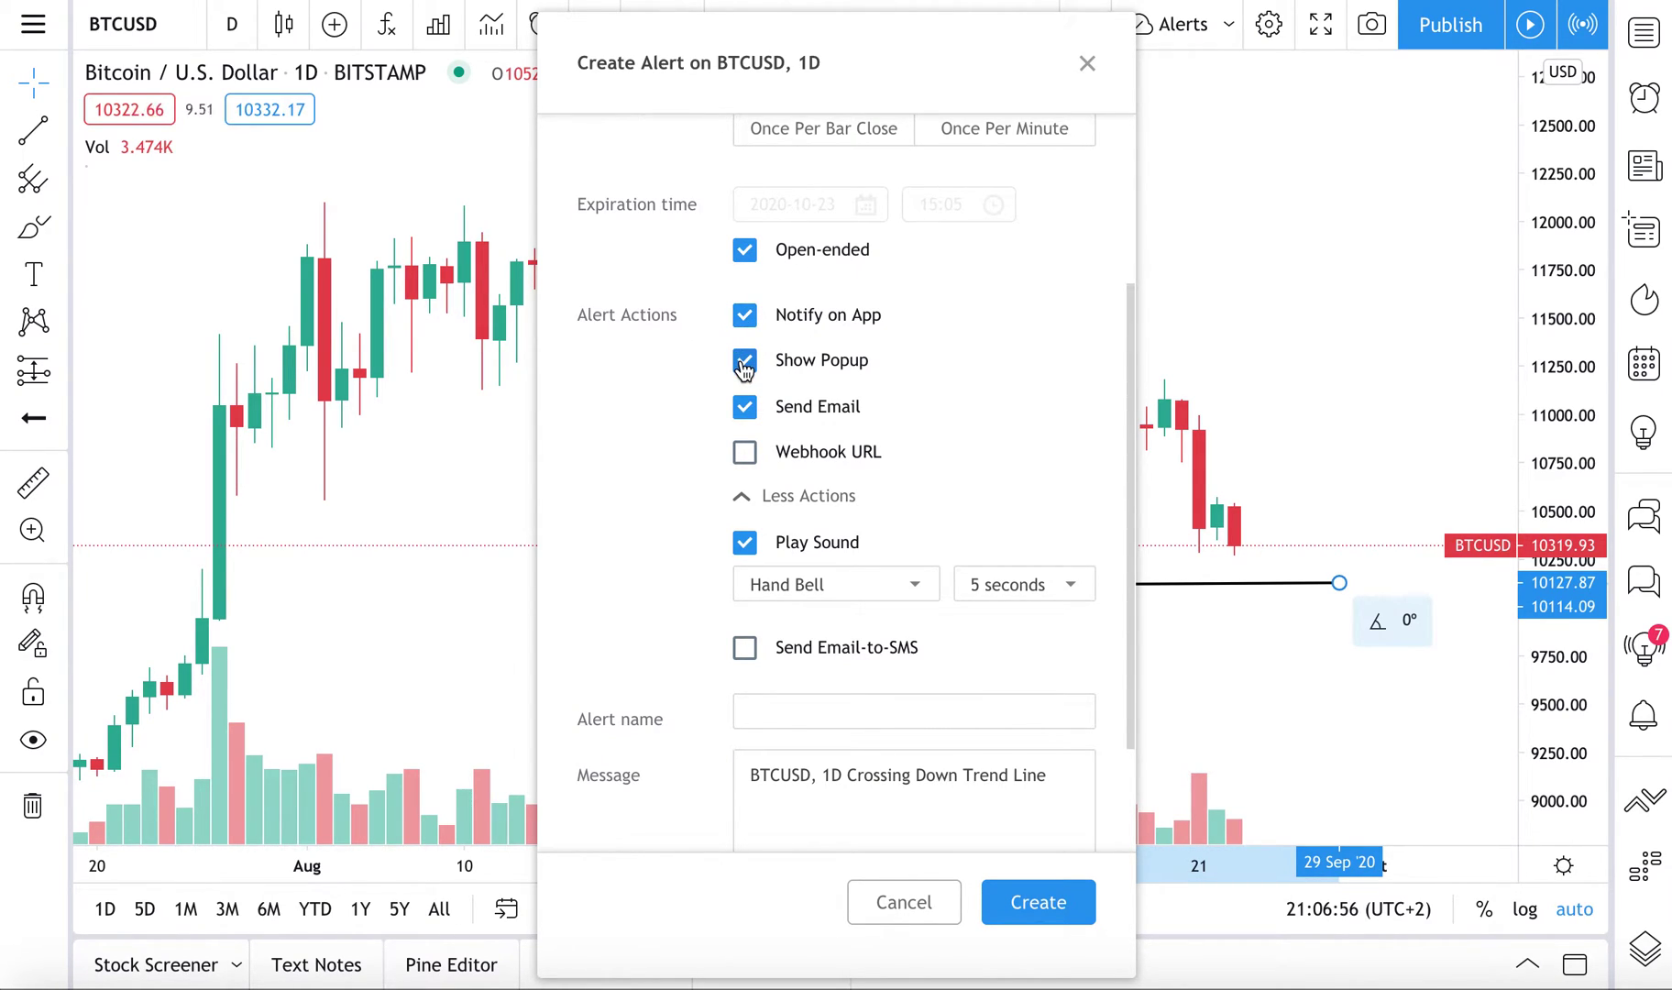
{"action": "scroll", "coordinate": [745, 415], "scroll_direction": "down", "scroll_amount": 3}
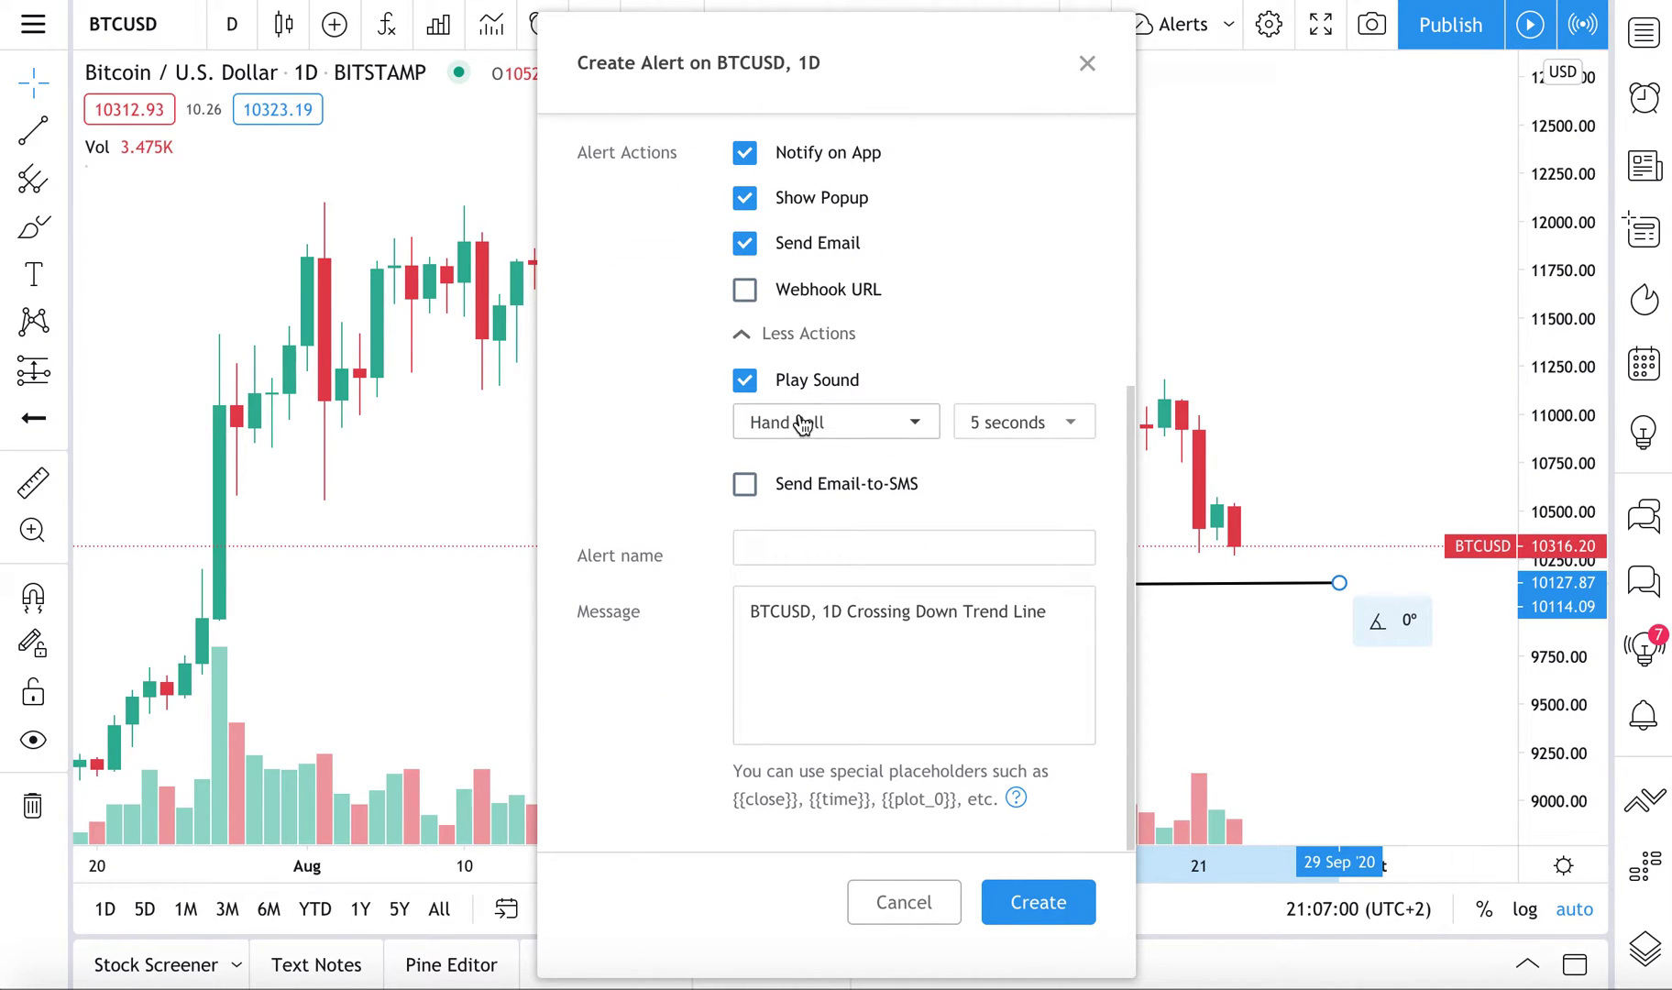
Name the alert 'Buy Bitcoin at trend line?', append 'TradingView Alert Video' to the message, and create it.
{"action": "left_click", "coordinate": [825, 551]}
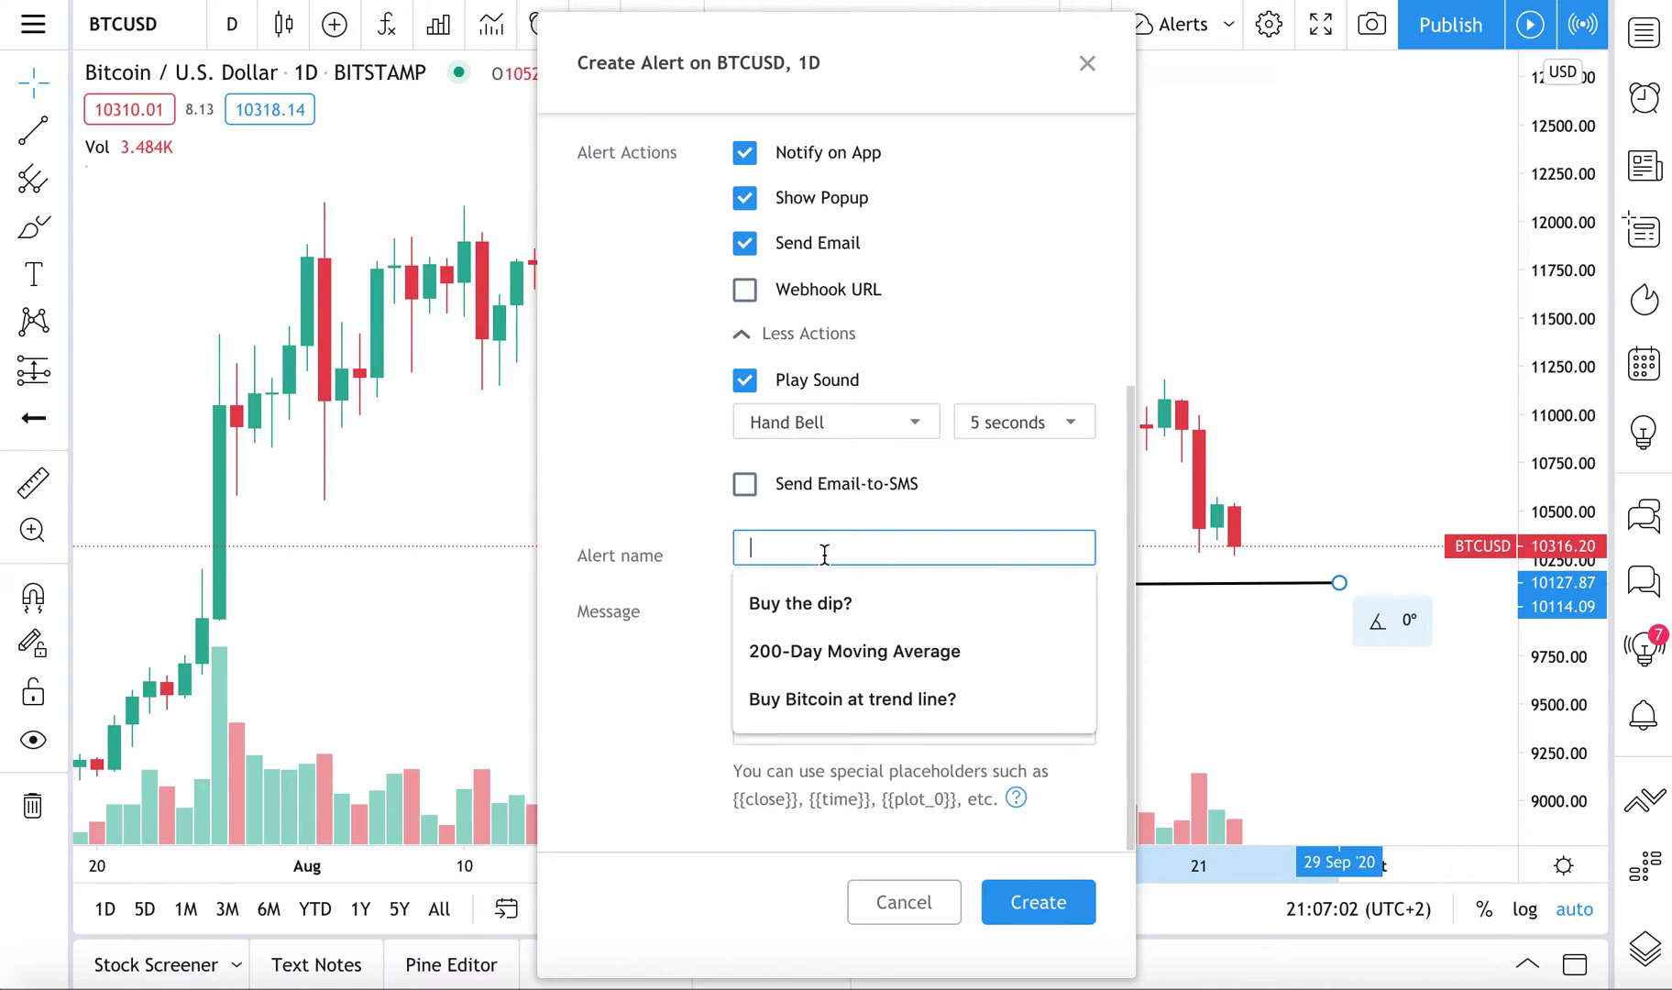
{"action": "left_click", "coordinate": [831, 698]}
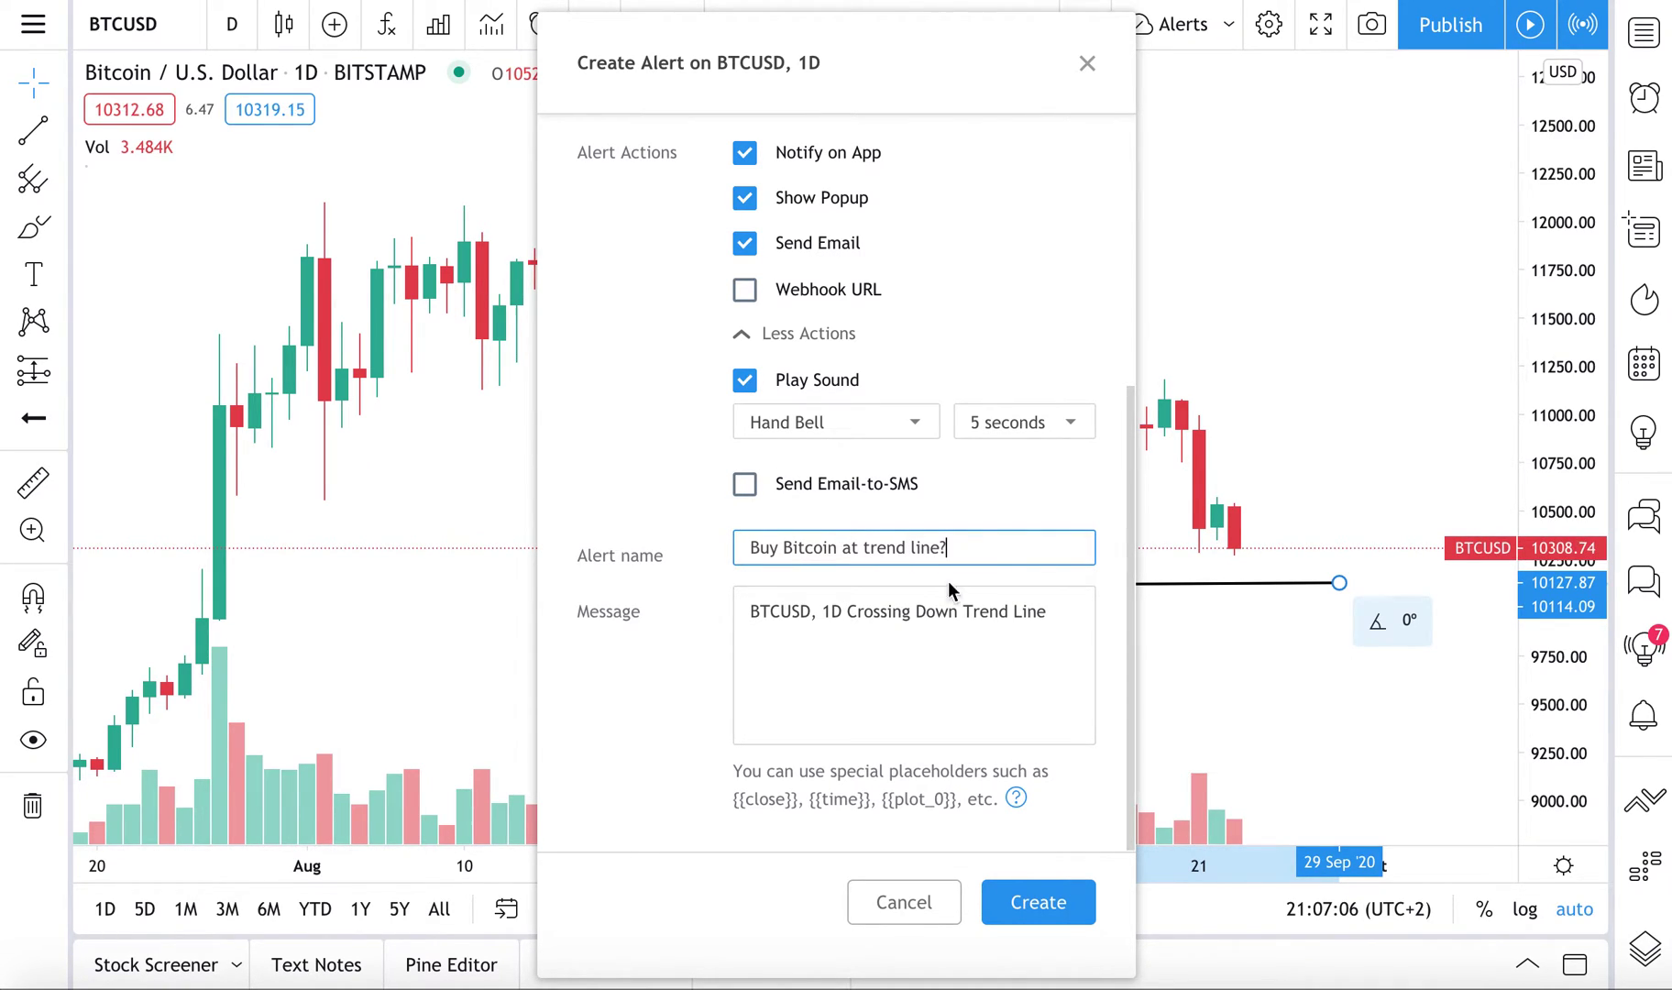
{"action": "left_click", "coordinate": [755, 612]}
{"action": "left_click", "coordinate": [754, 612]}
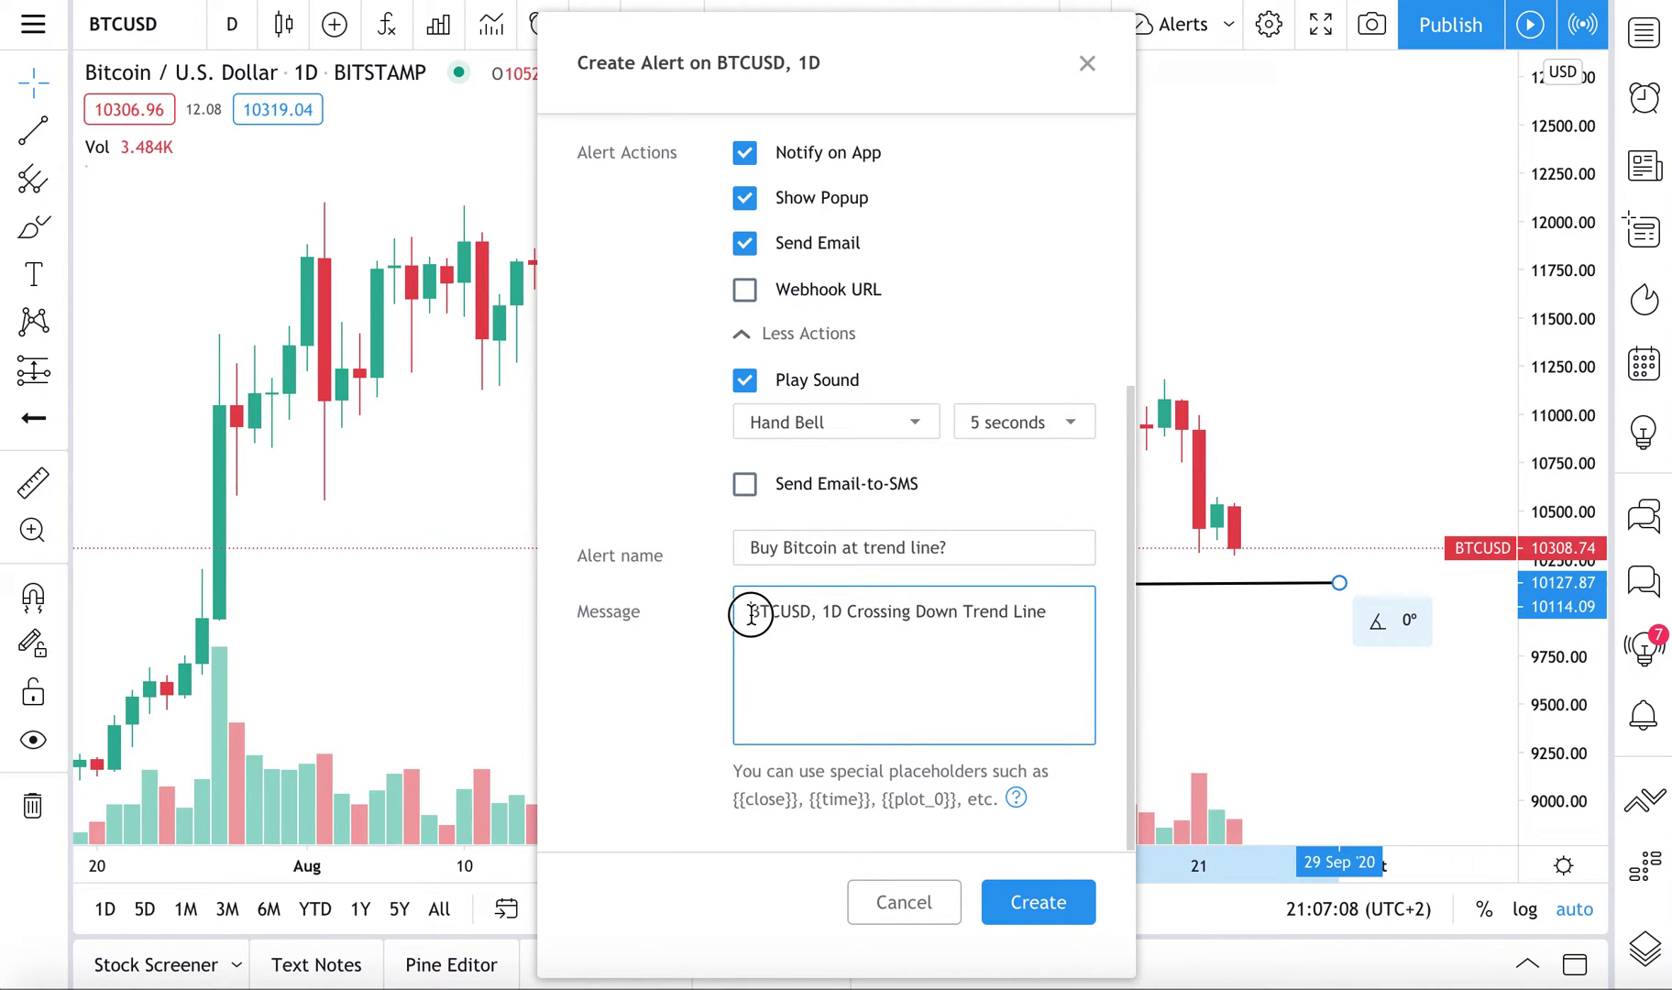
{"action": "left_click", "coordinate": [829, 611]}
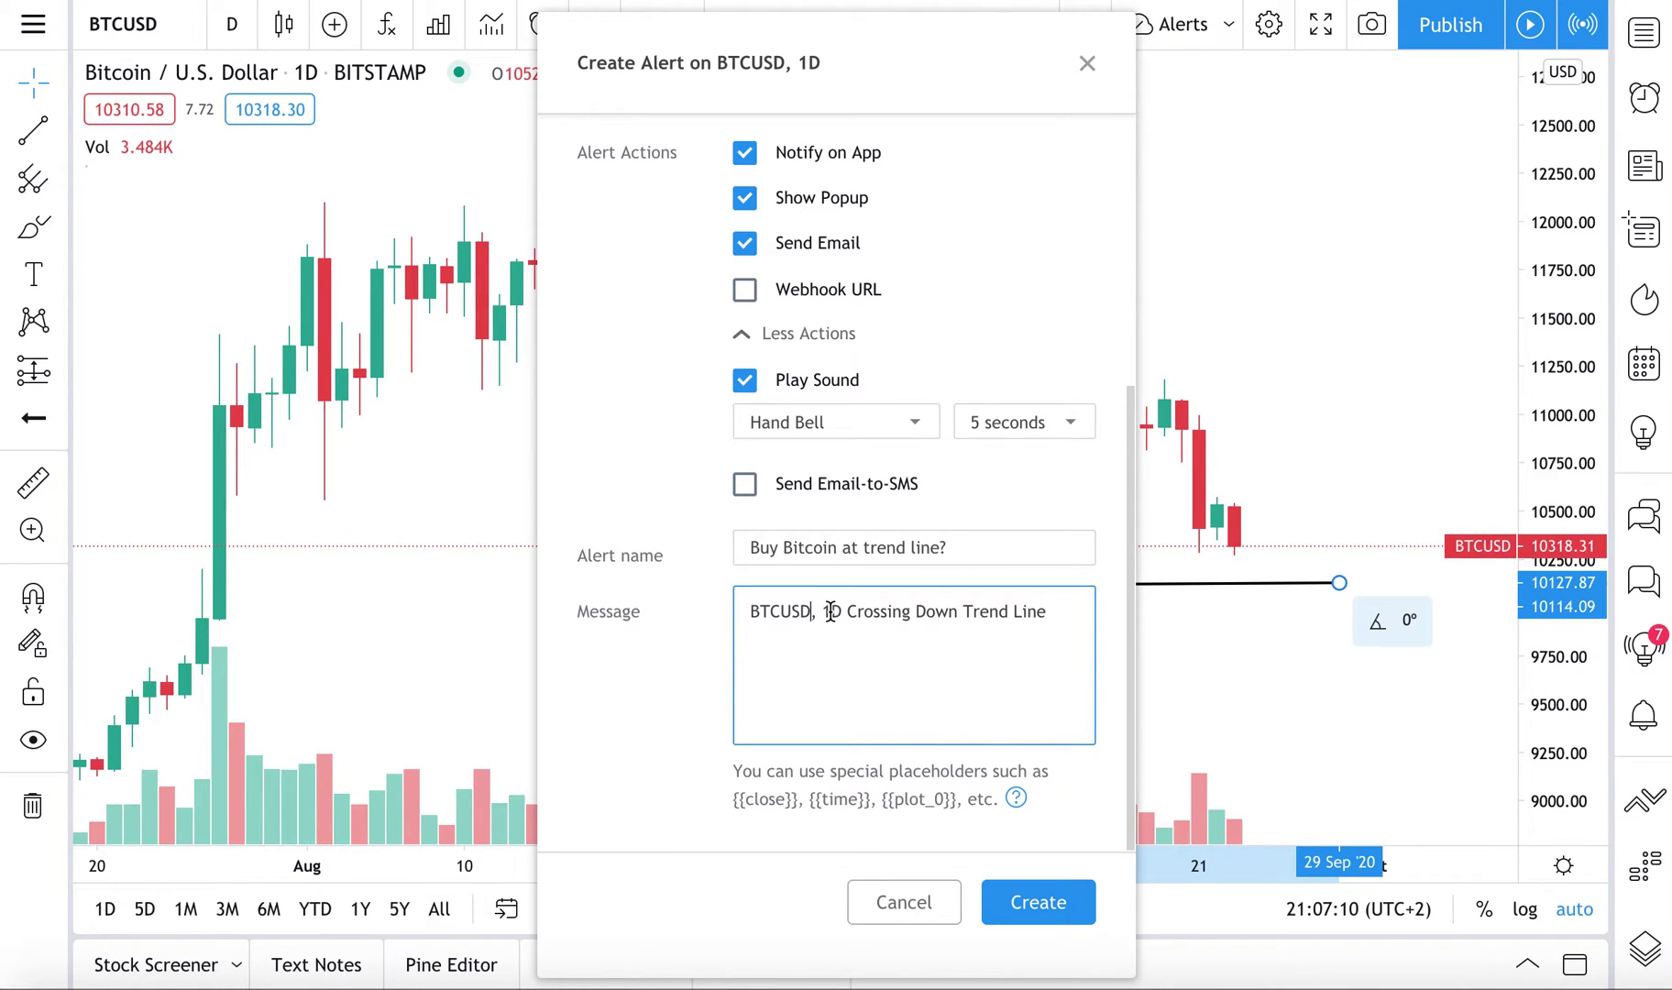
{"action": "left_click", "coordinate": [1045, 614]}
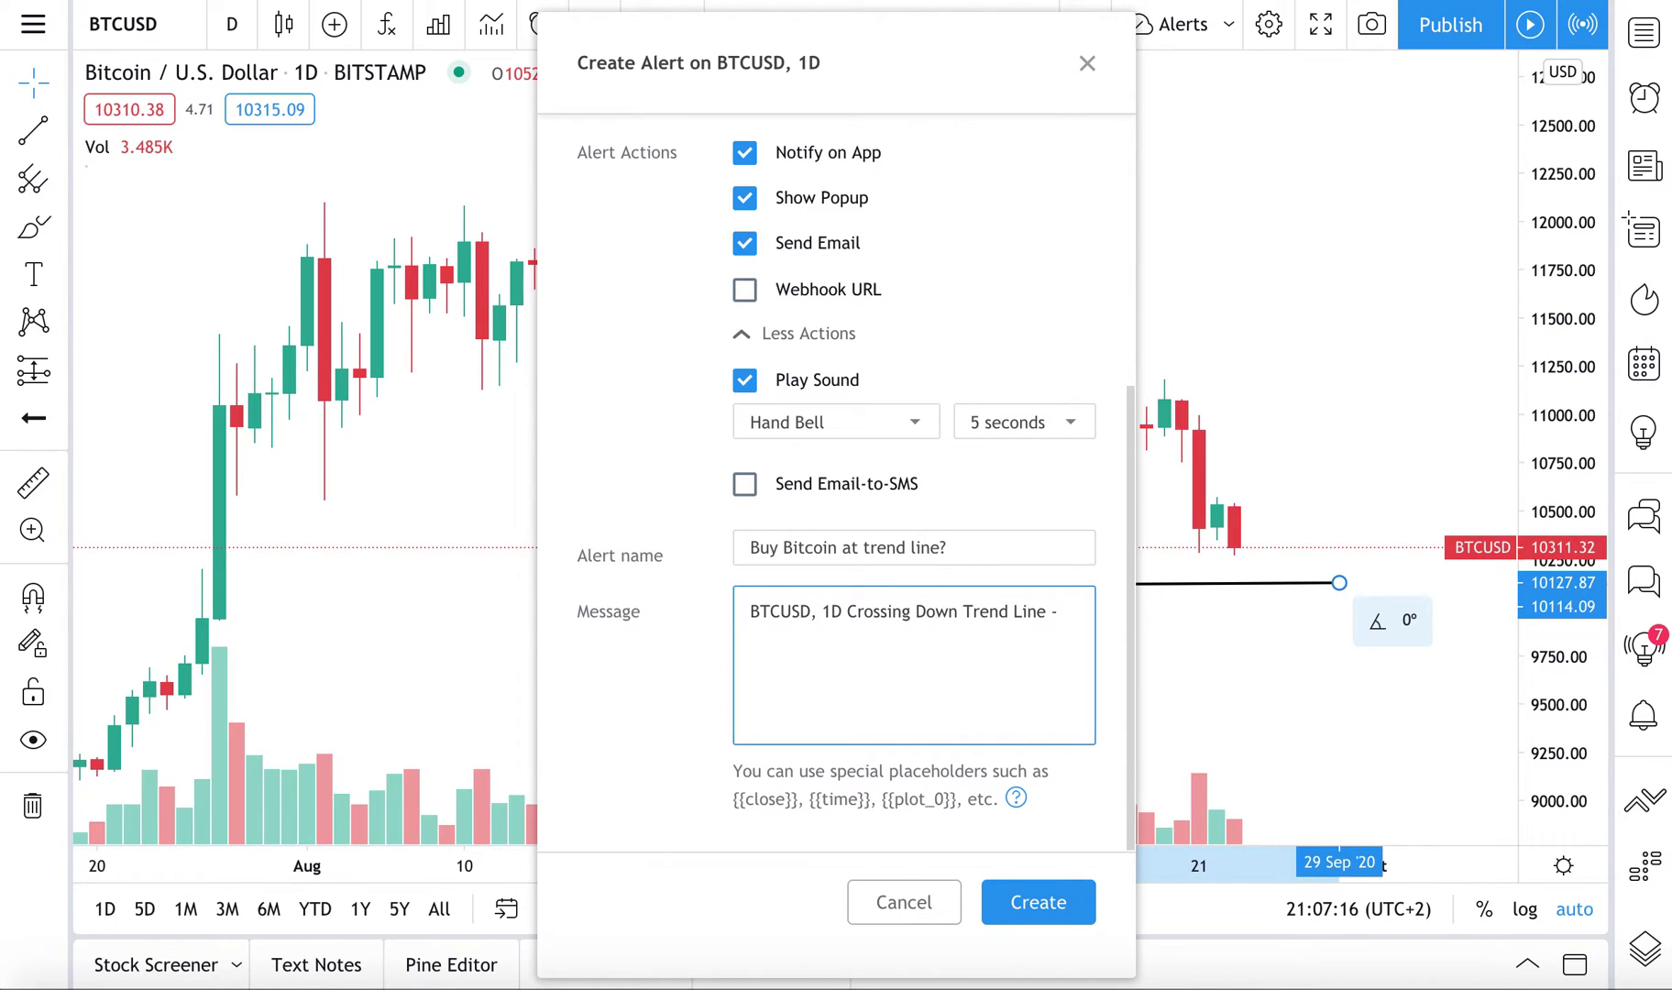
{"action": "type", "text": "radingVi"}
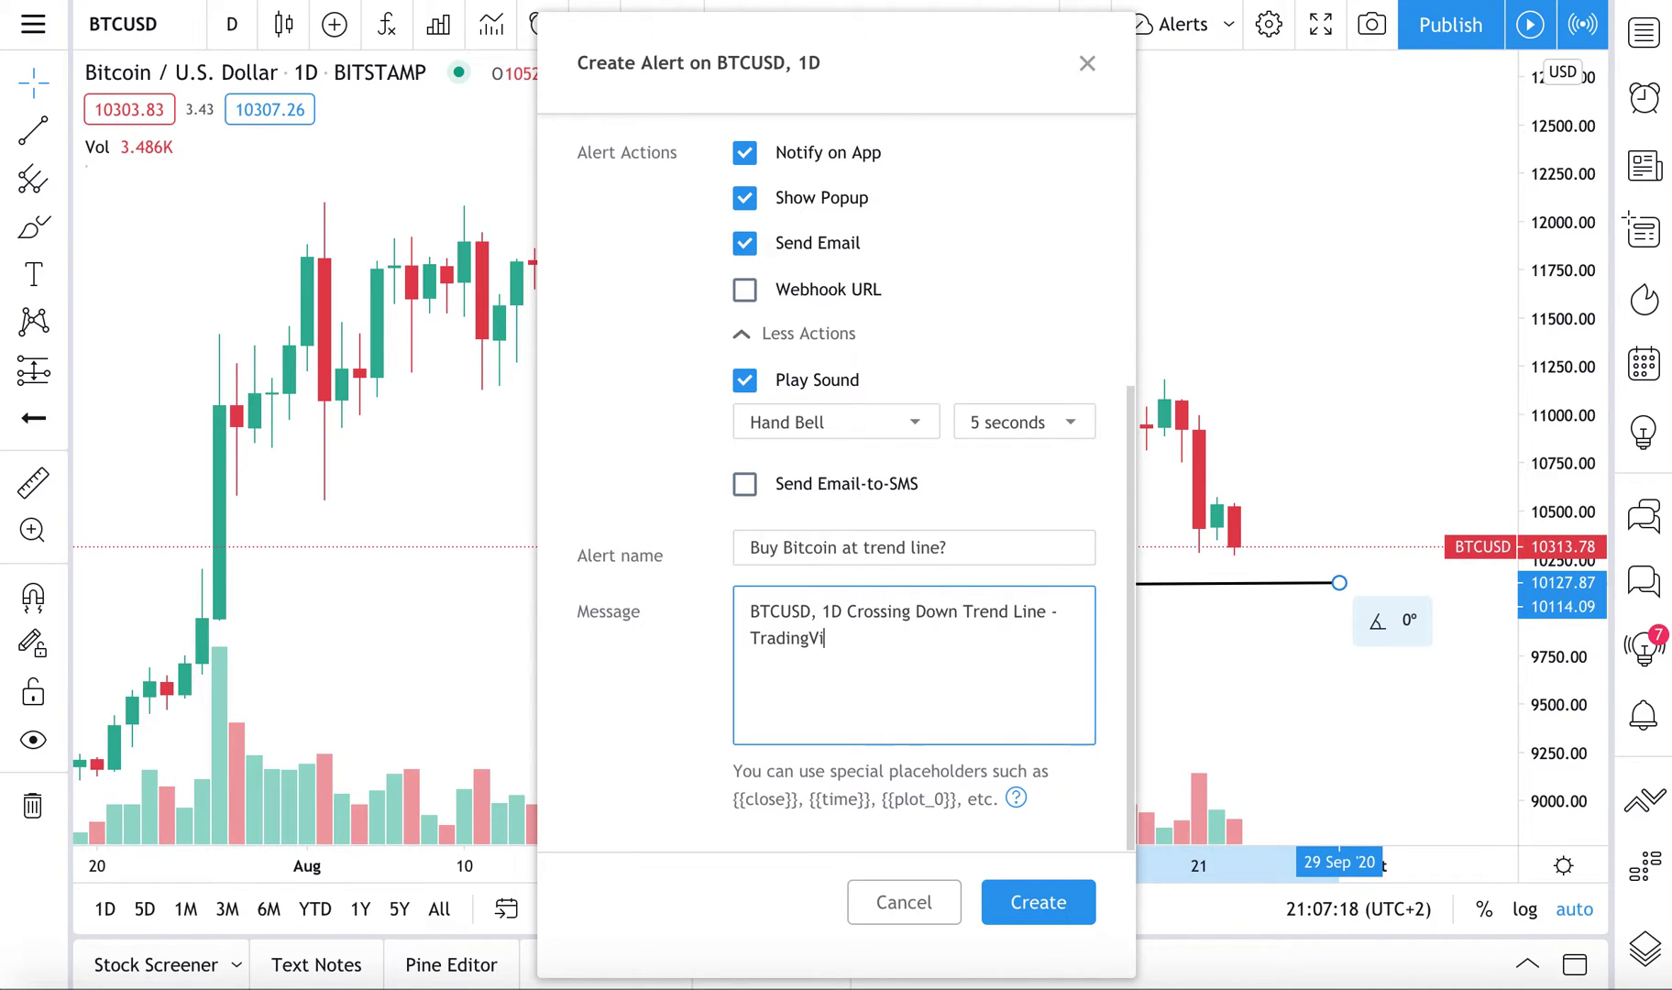
{"action": "type", "text": " Video"}
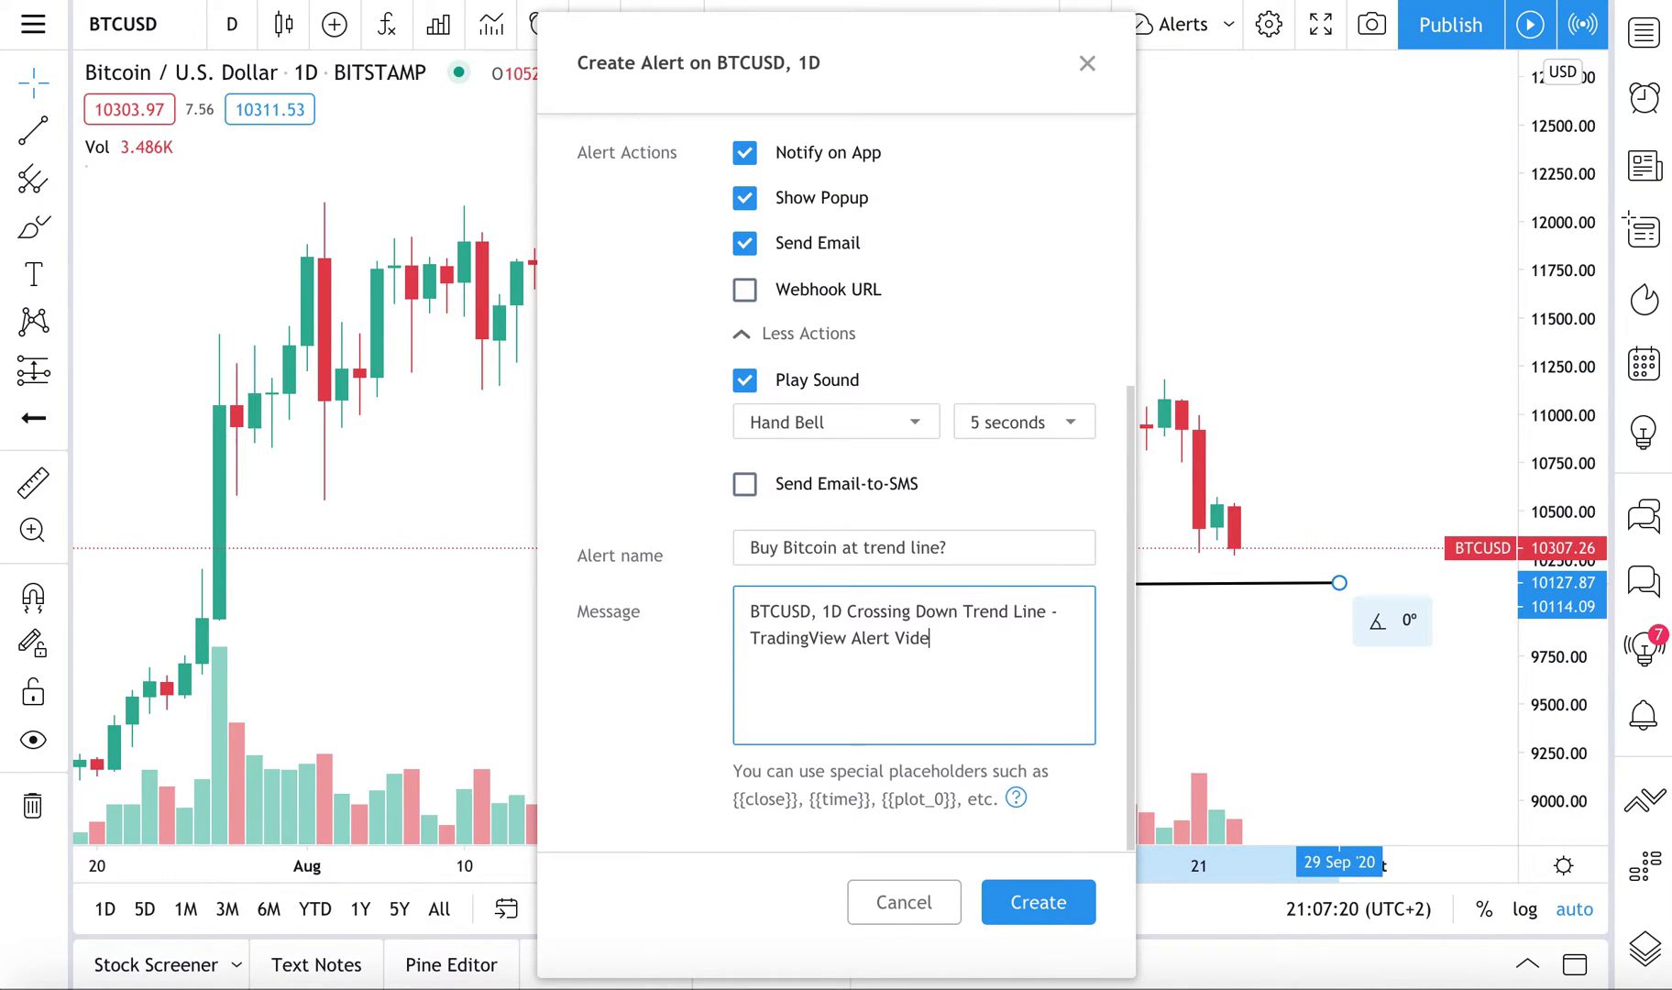
{"action": "left_click", "coordinate": [1039, 903]}
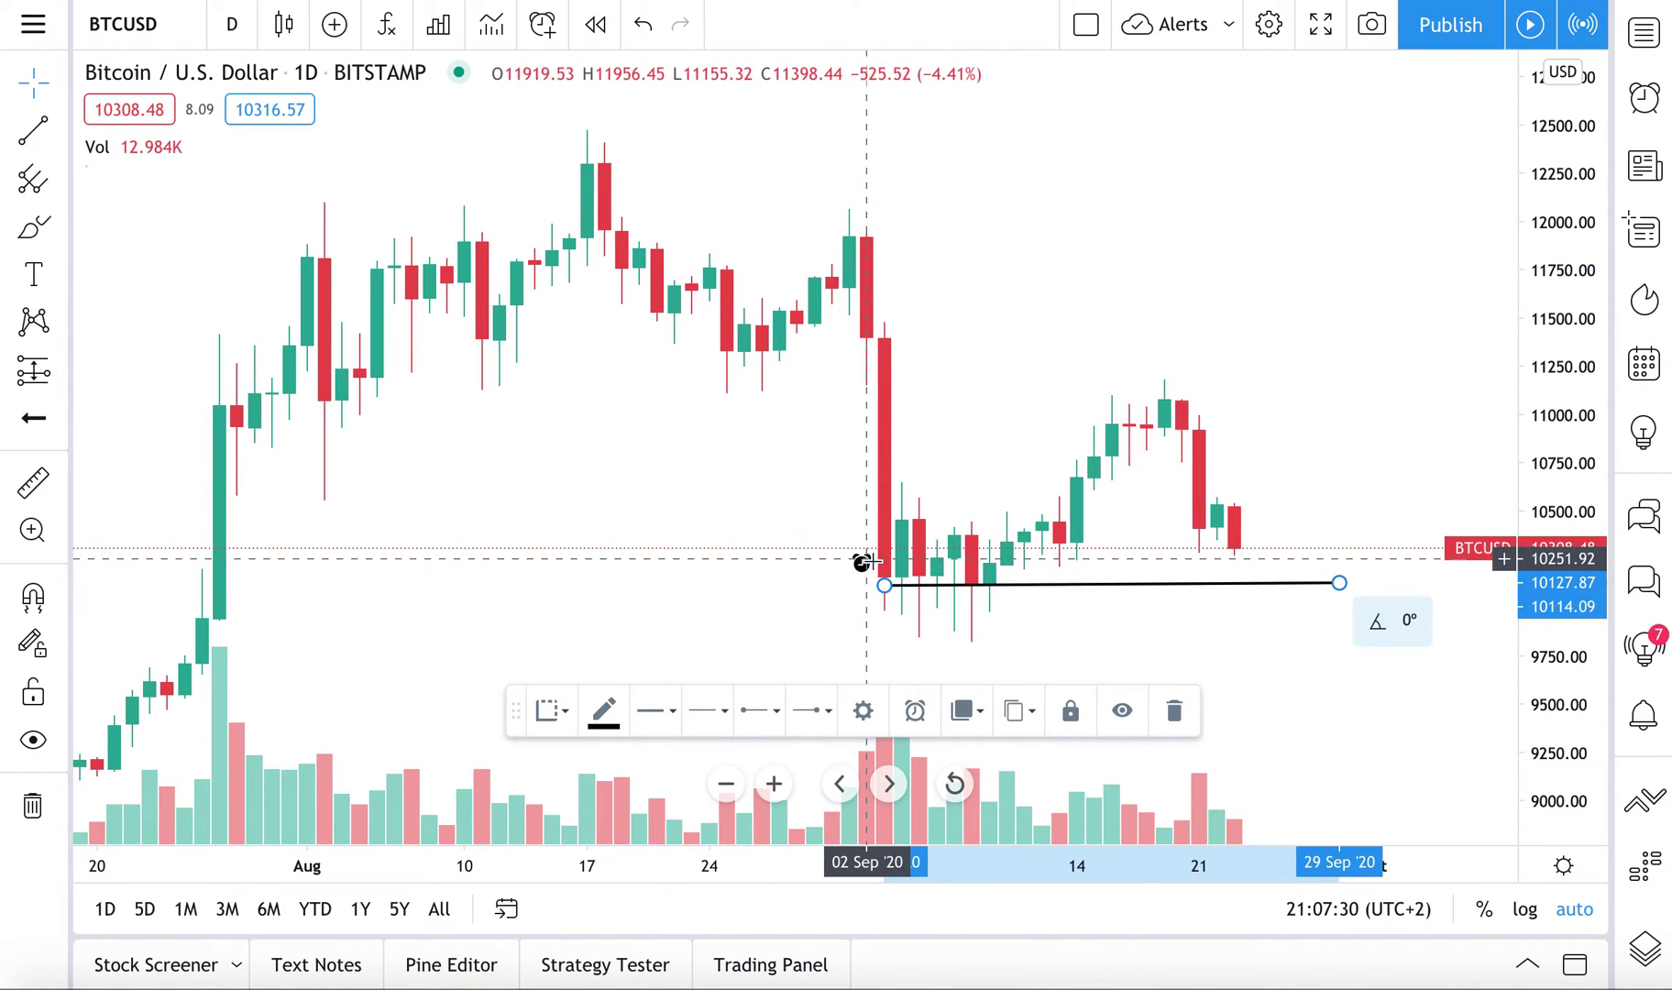
{"action": "left_click", "coordinate": [653, 505]}
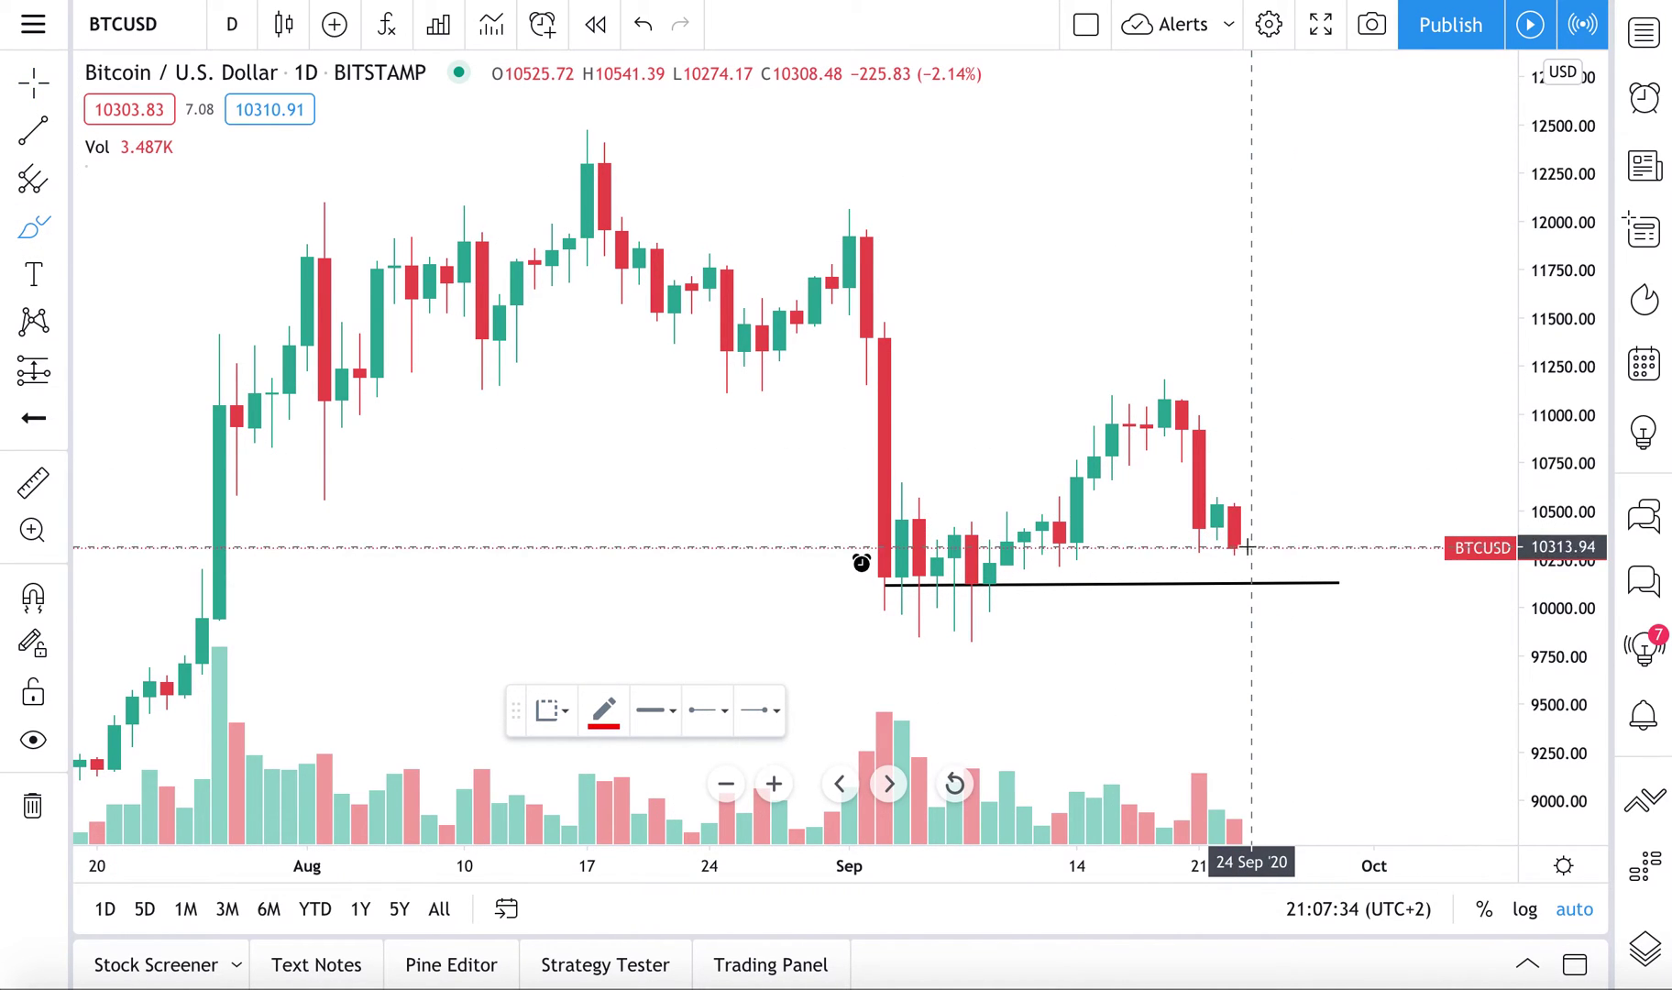
{"action": "mouse_move", "coordinate": [1257, 540]}
{"action": "left_mouse_down"}
{"action": "mouse_move", "coordinate": [1255, 578]}
{"action": "mouse_move", "coordinate": [1273, 581]}
{"action": "left_mouse_up"}
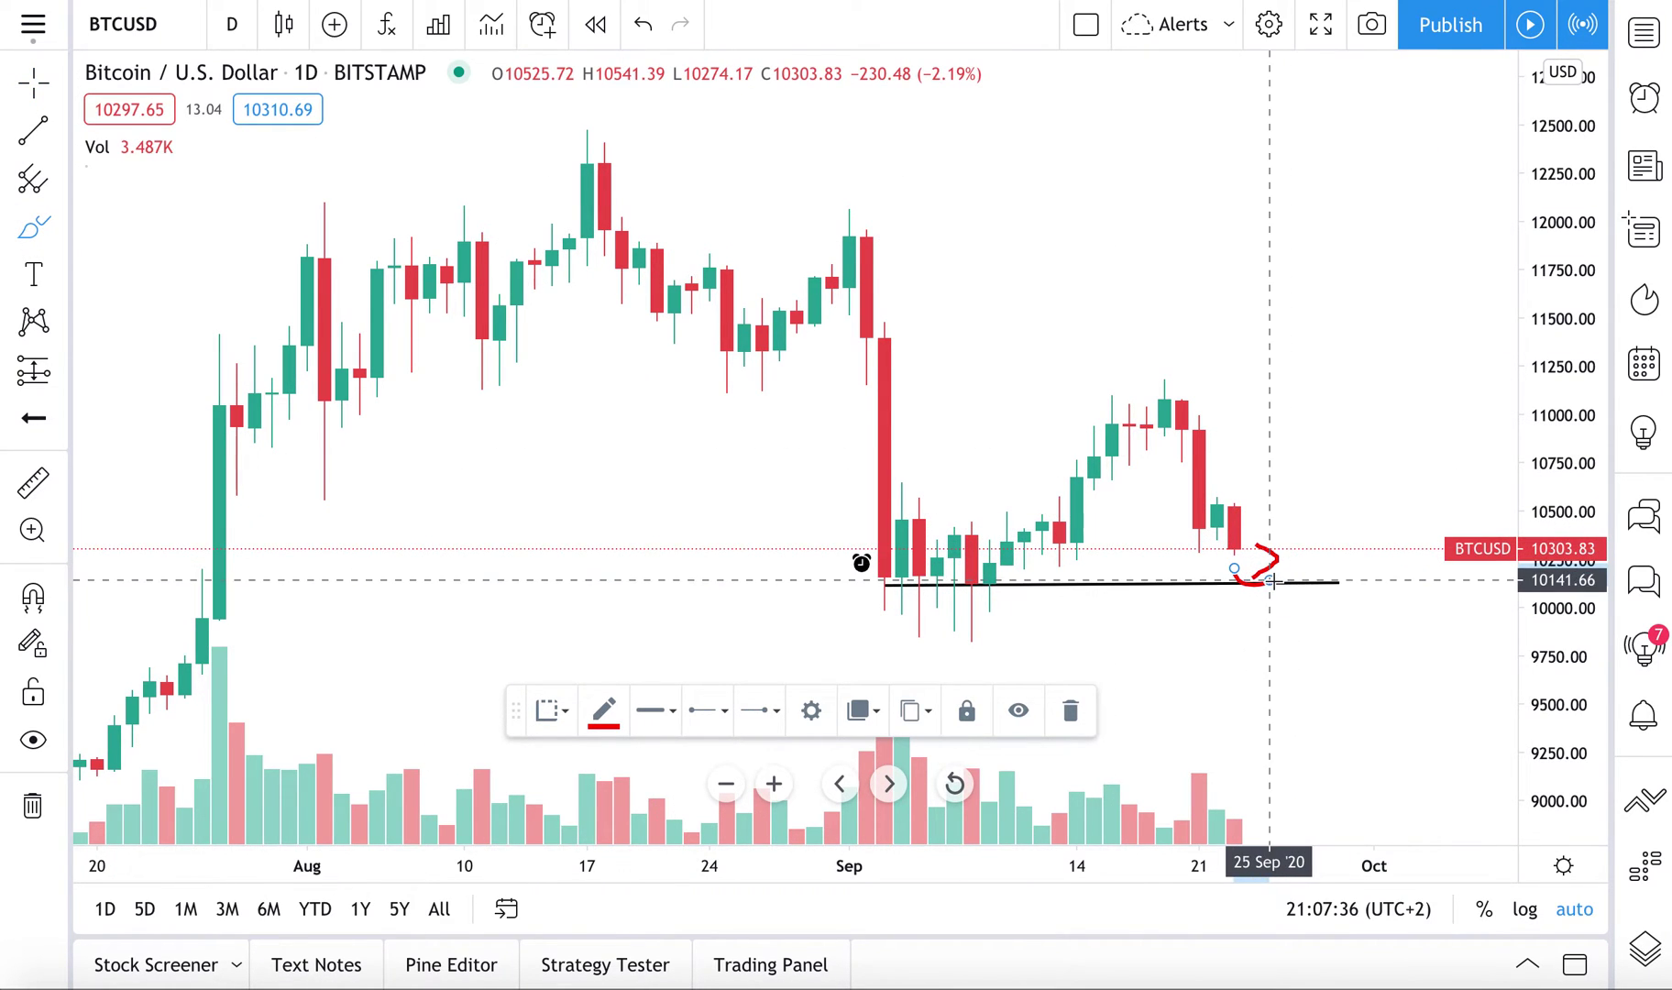
{"action": "key", "text": "ctrl+z"}
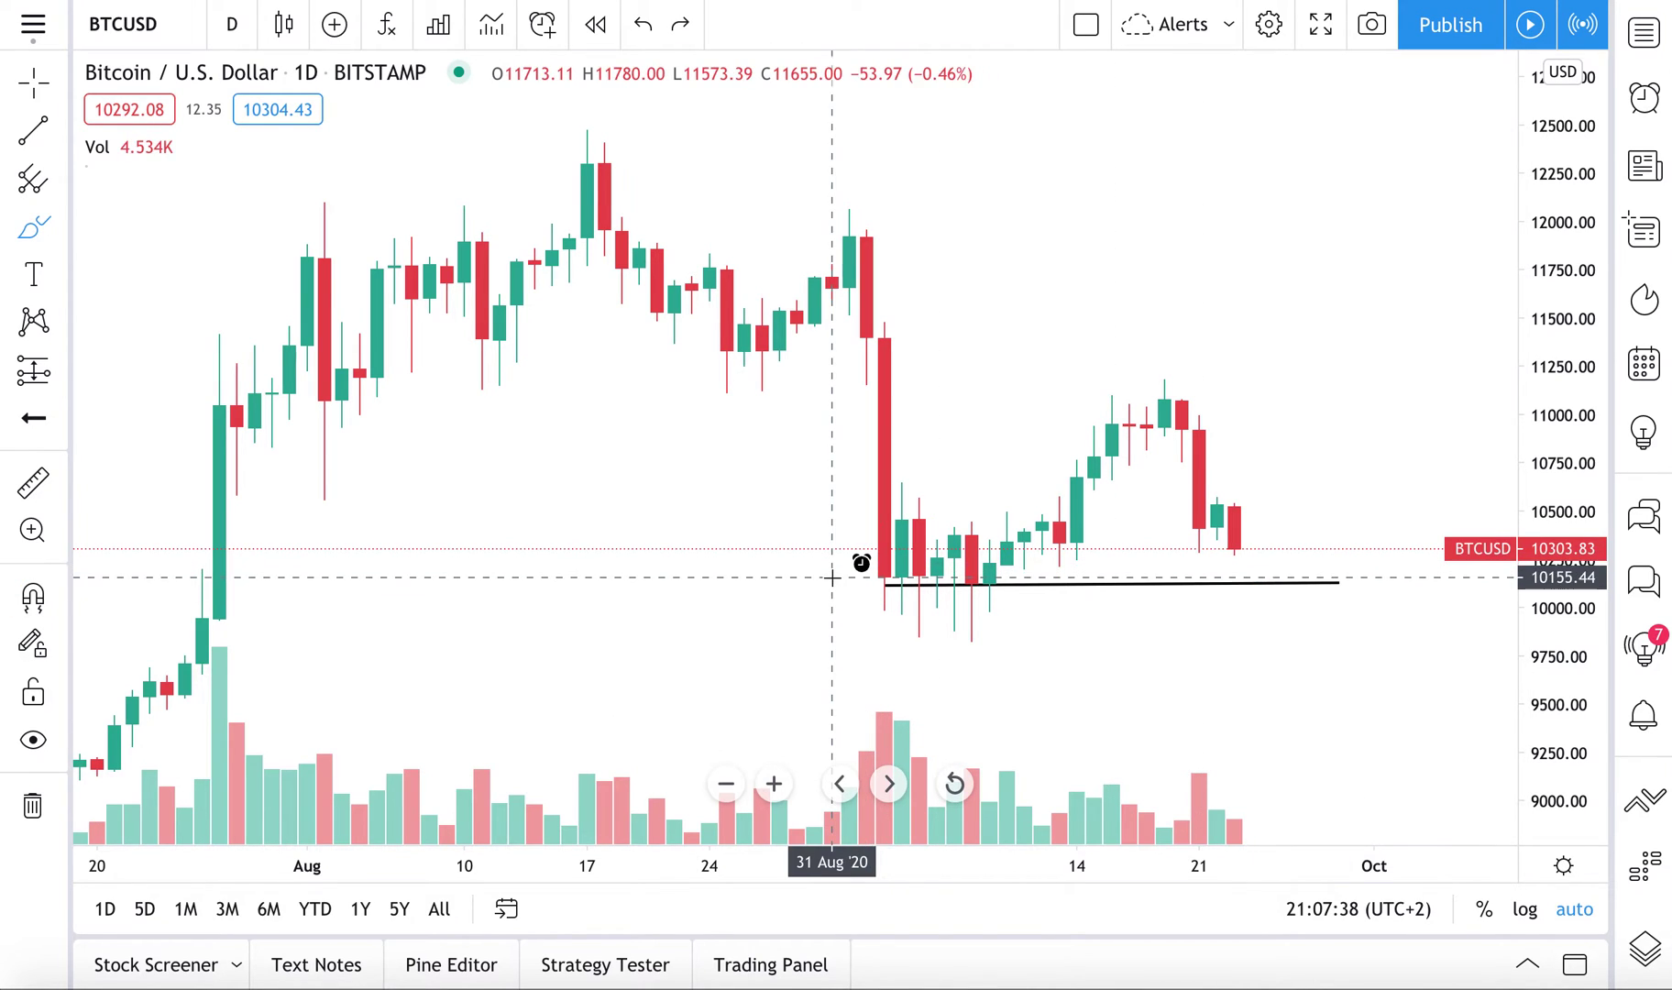
{"action": "left_click", "coordinate": [863, 581]}
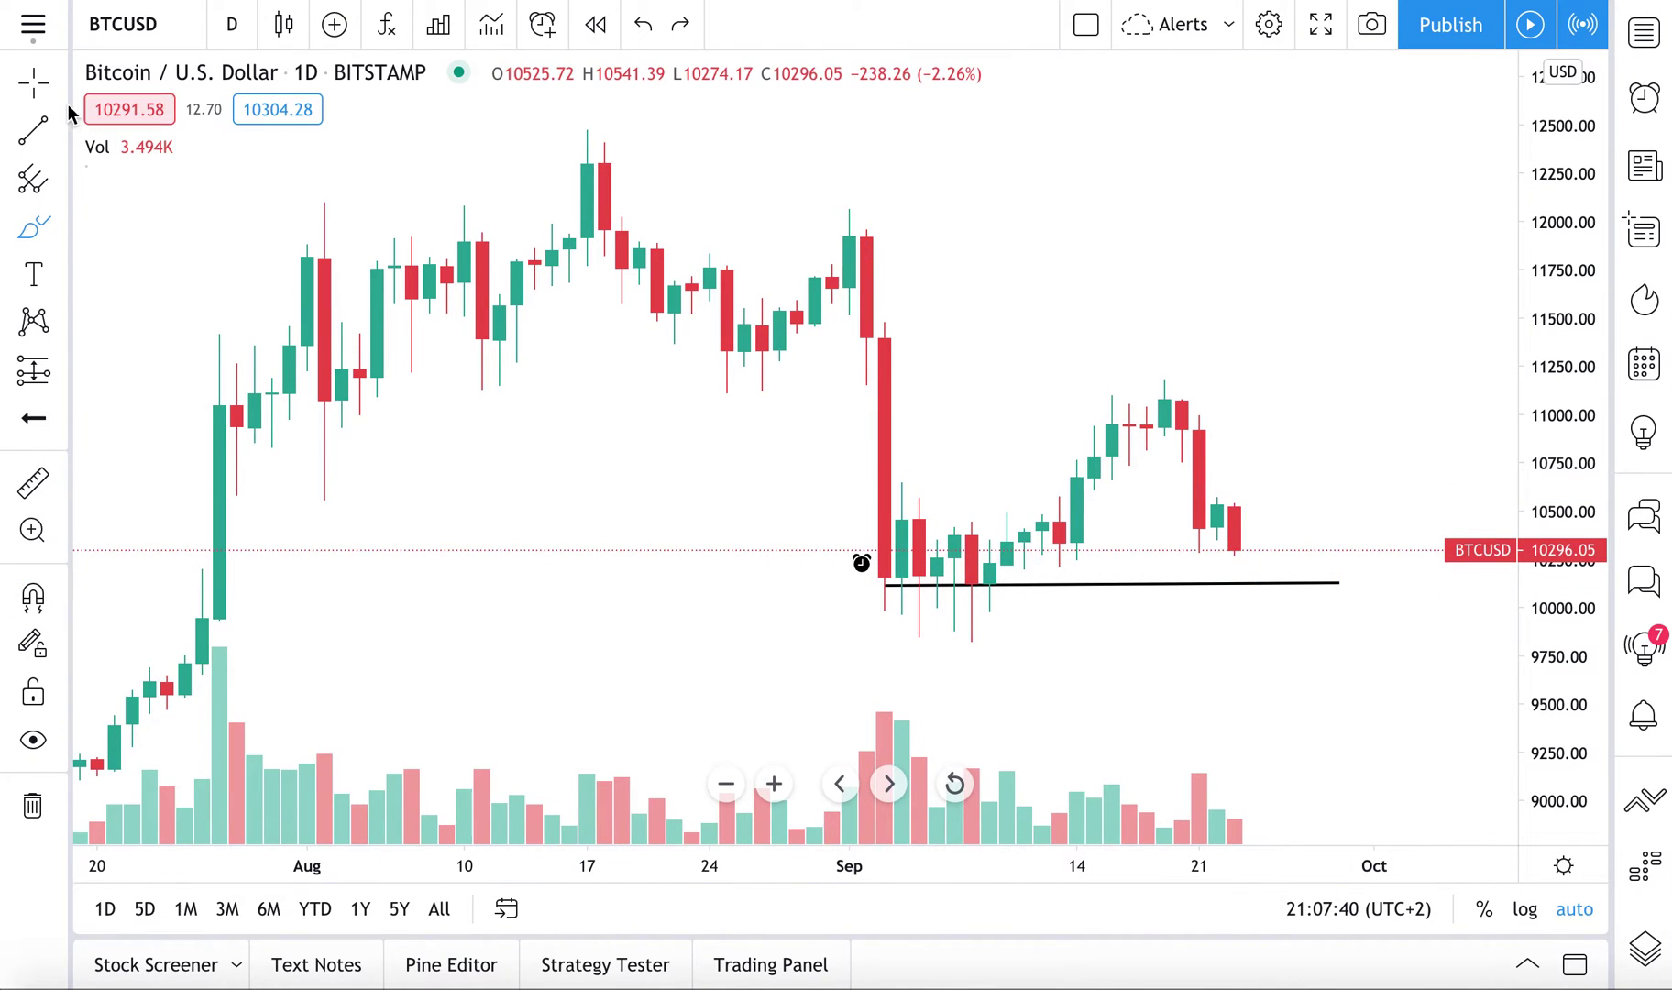
{"action": "left_click", "coordinate": [36, 86]}
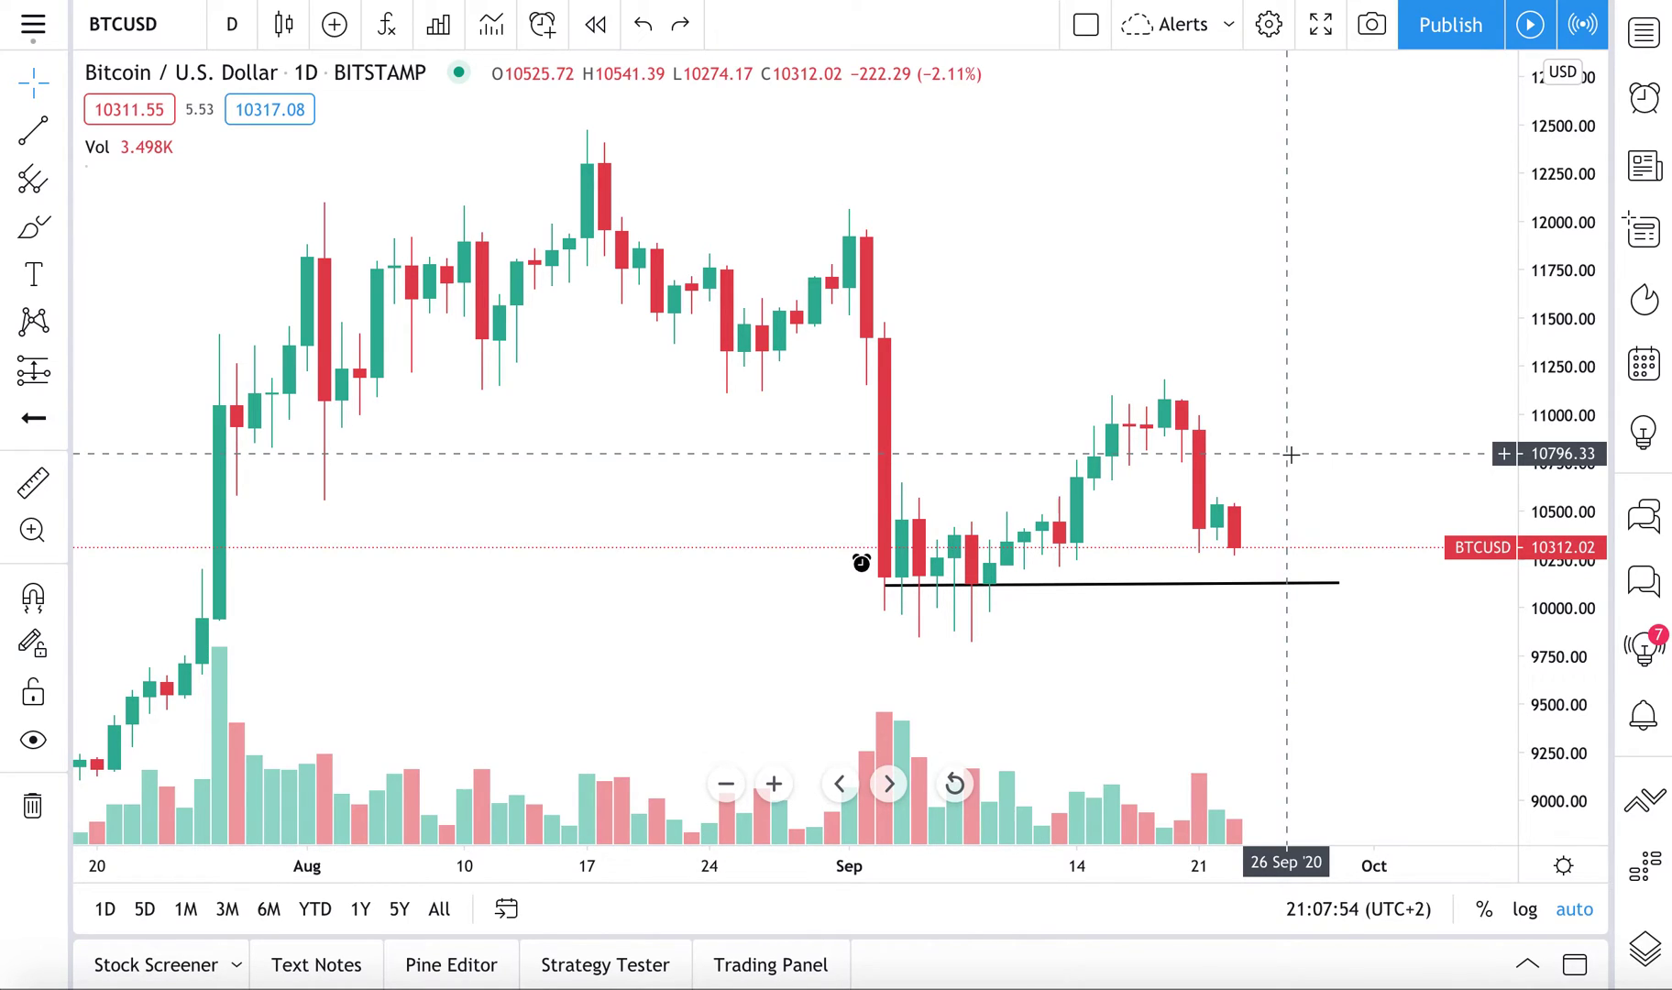
{"action": "left_click", "coordinate": [1644, 100]}
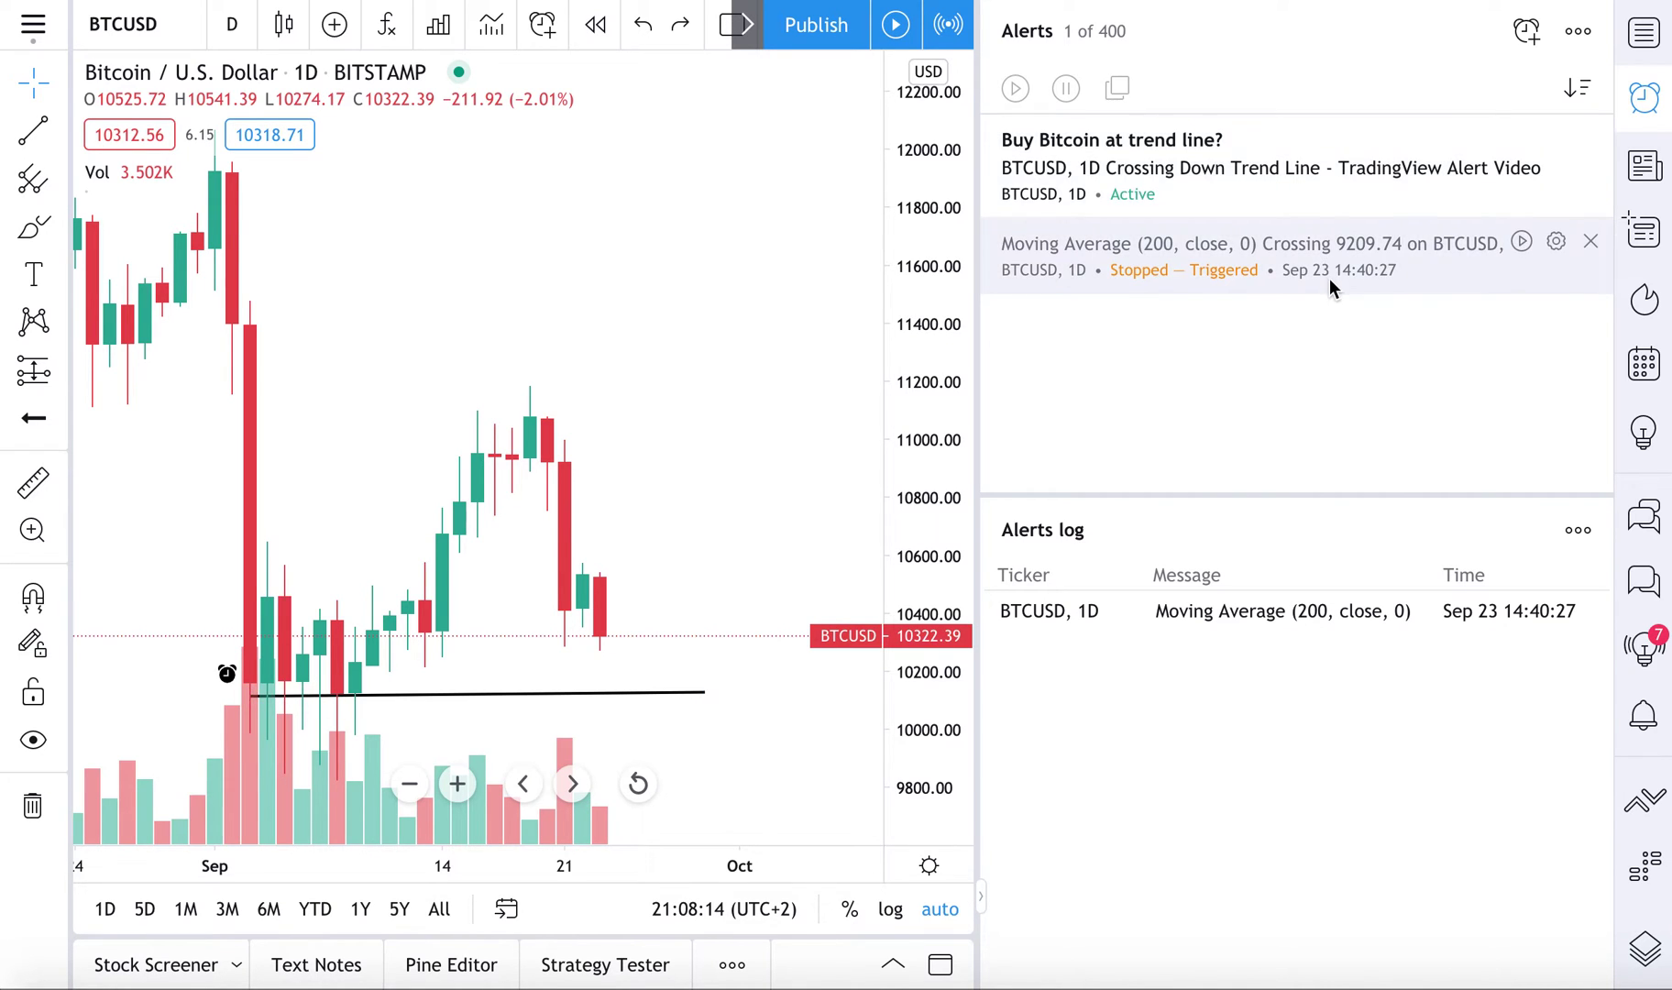
{"action": "left_click", "coordinate": [1645, 96]}
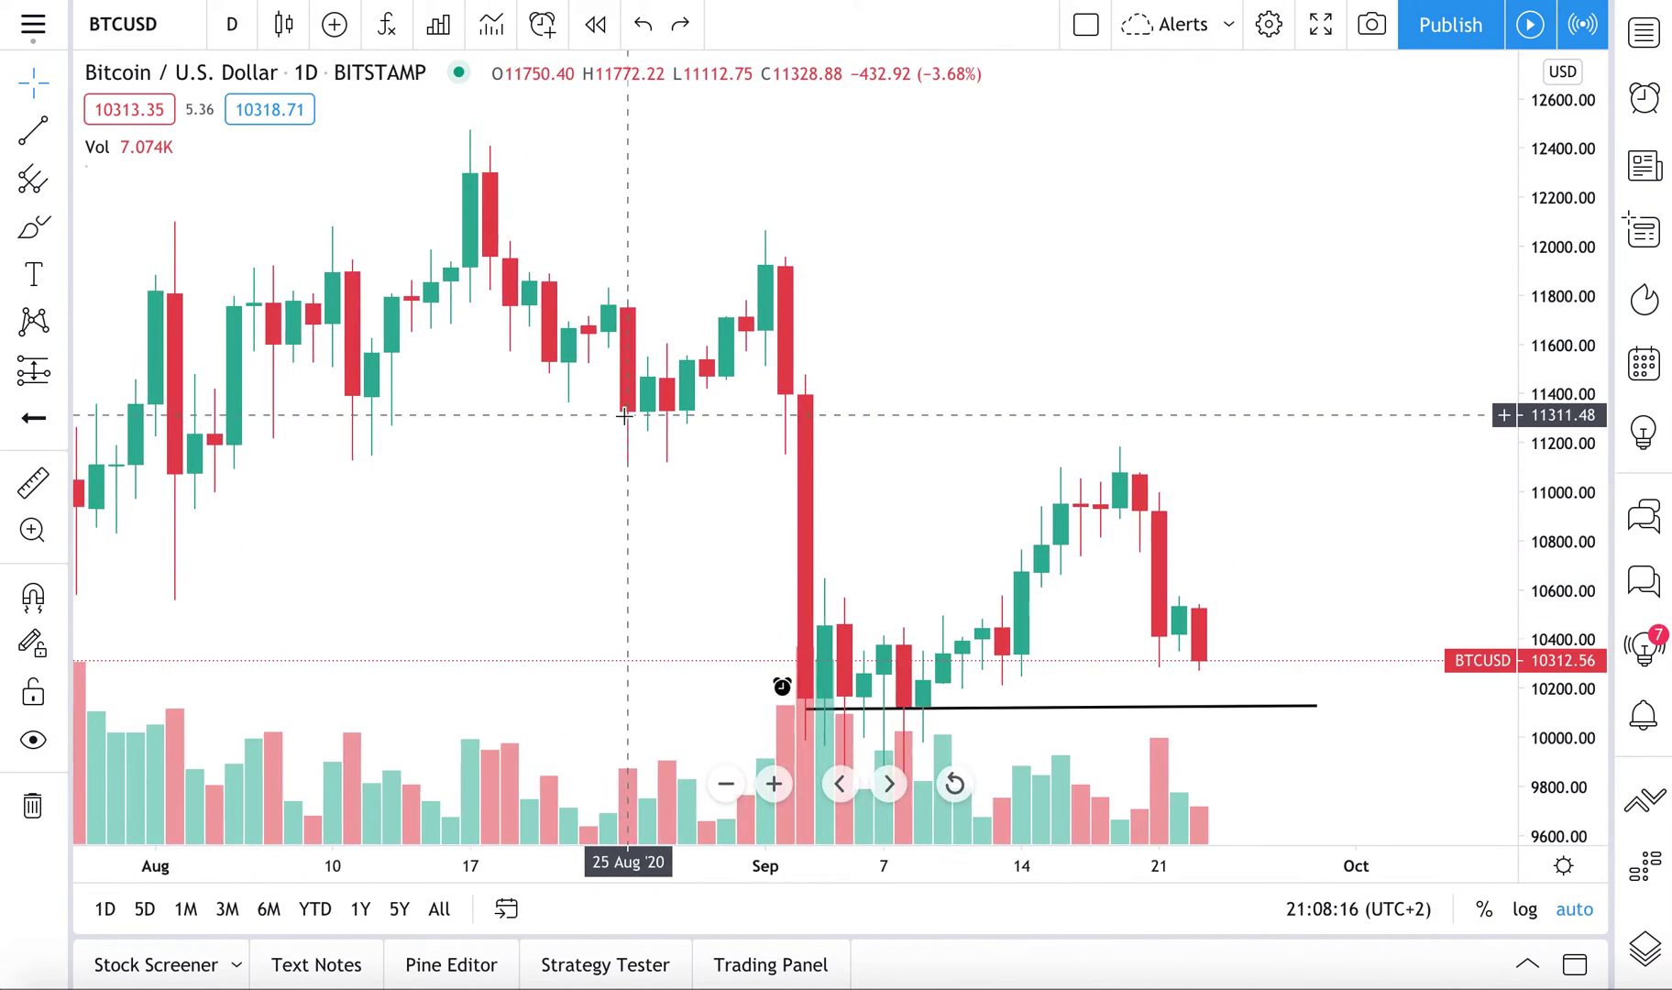
Switch the chart to ES1! and delete the existing blue moving average.
{"action": "left_click", "coordinate": [124, 23]}
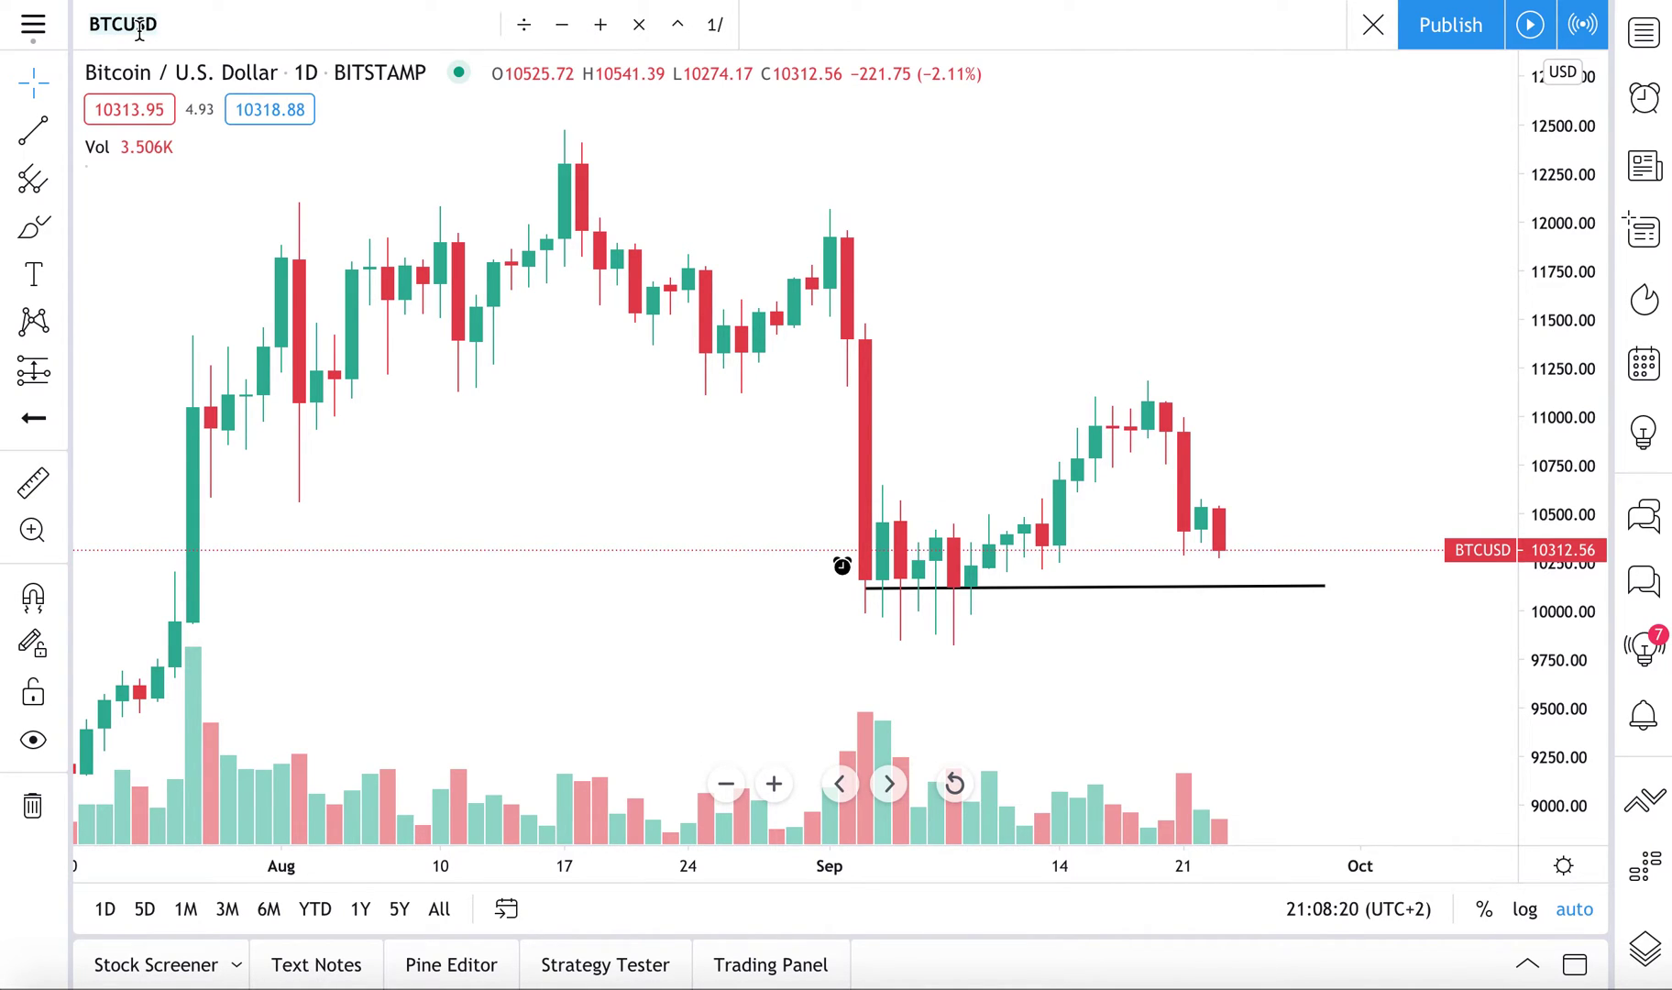
{"action": "type", "text": "ES"}
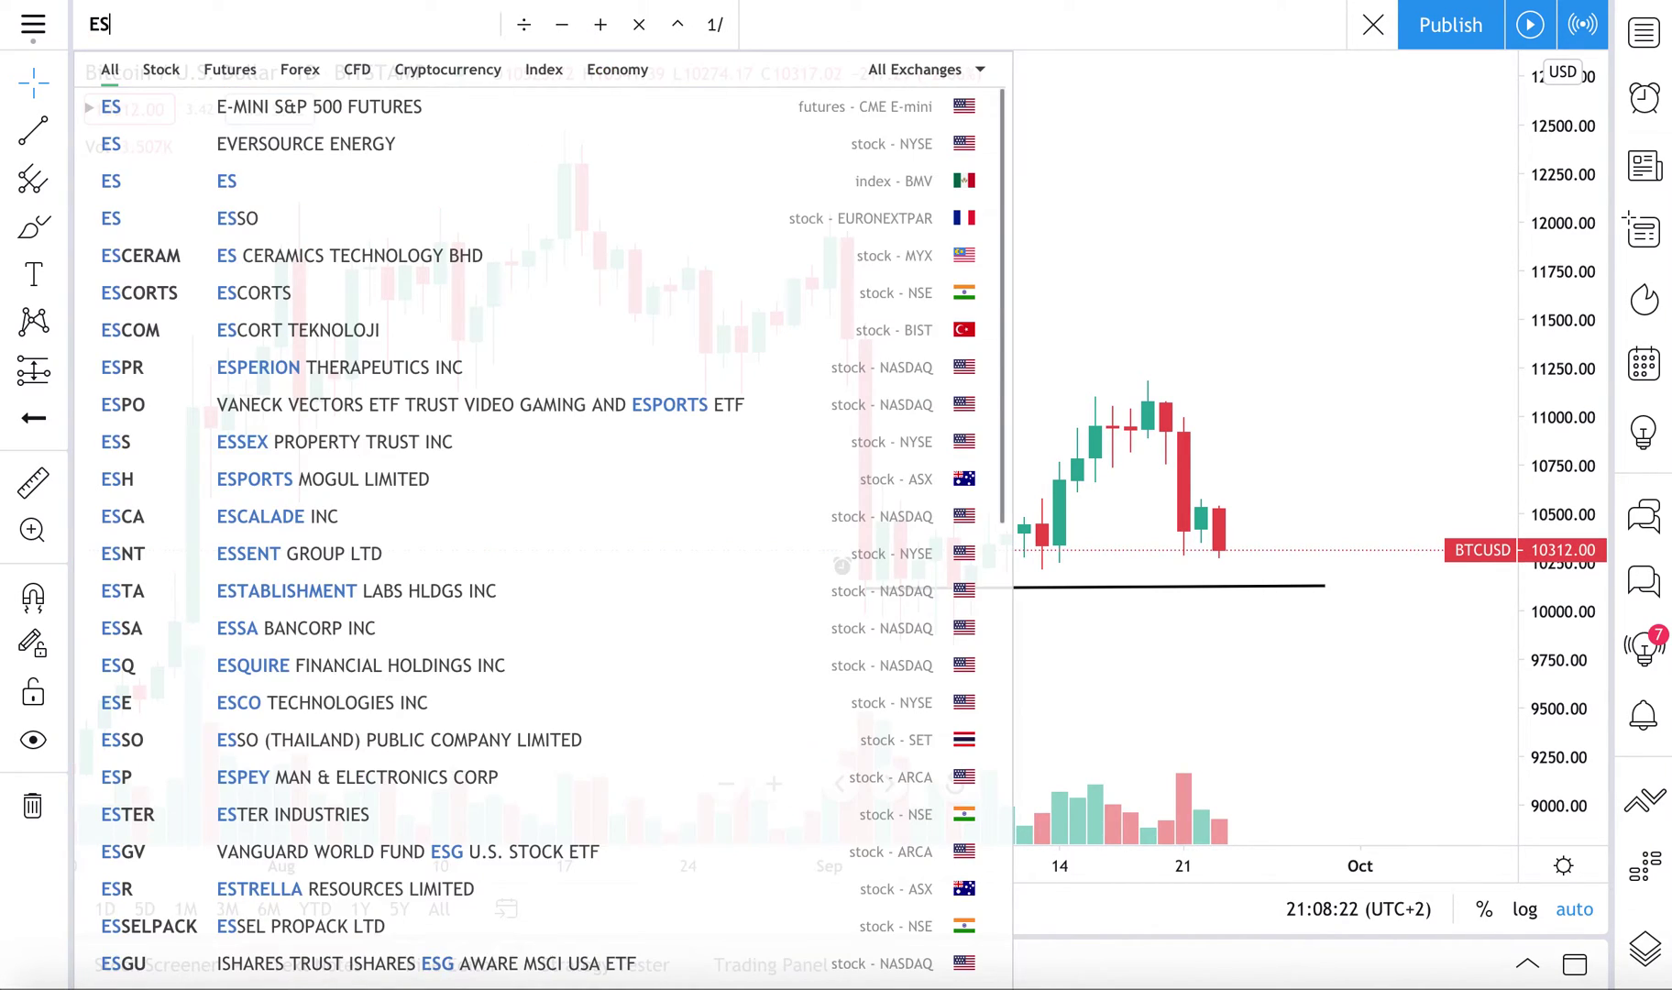
{"action": "type", "text": "1"}
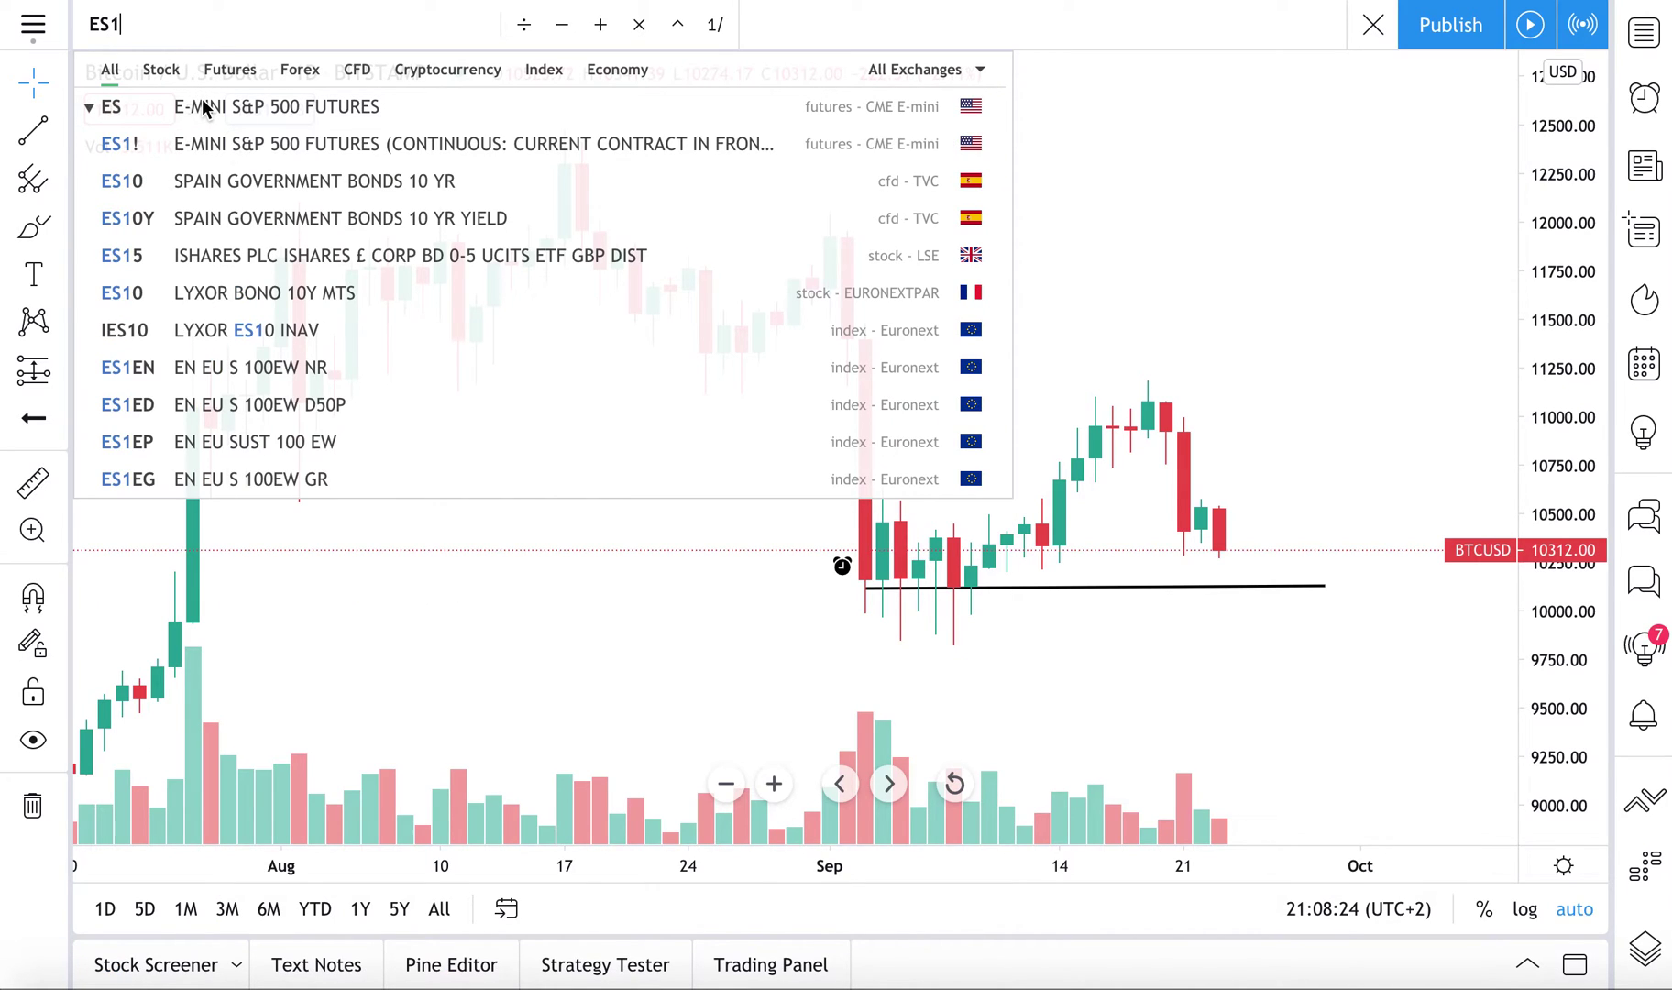
{"action": "left_click", "coordinate": [230, 144]}
{"action": "scroll", "coordinate": [763, 500], "scroll_direction": "down", "scroll_amount": 4}
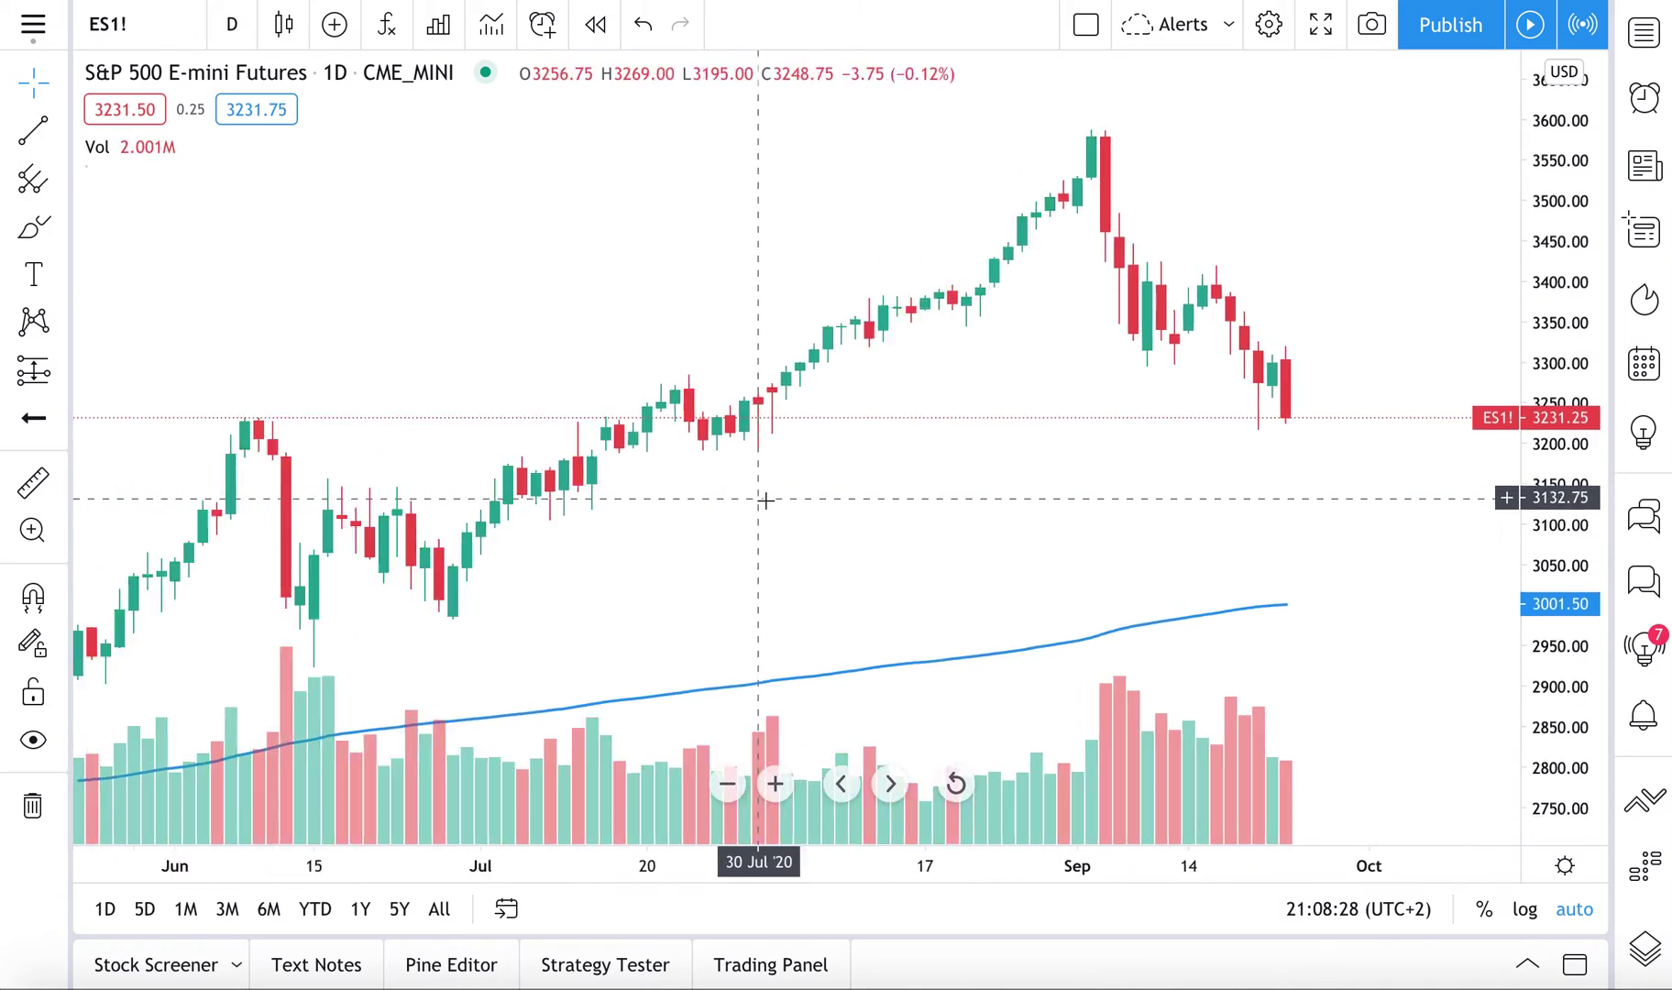
{"action": "scroll", "coordinate": [784, 392], "scroll_direction": "down", "scroll_amount": 3}
{"action": "scroll", "coordinate": [800, 317], "scroll_direction": "up", "scroll_amount": 2}
{"action": "scroll", "coordinate": [799, 318], "scroll_direction": "up", "scroll_amount": 2}
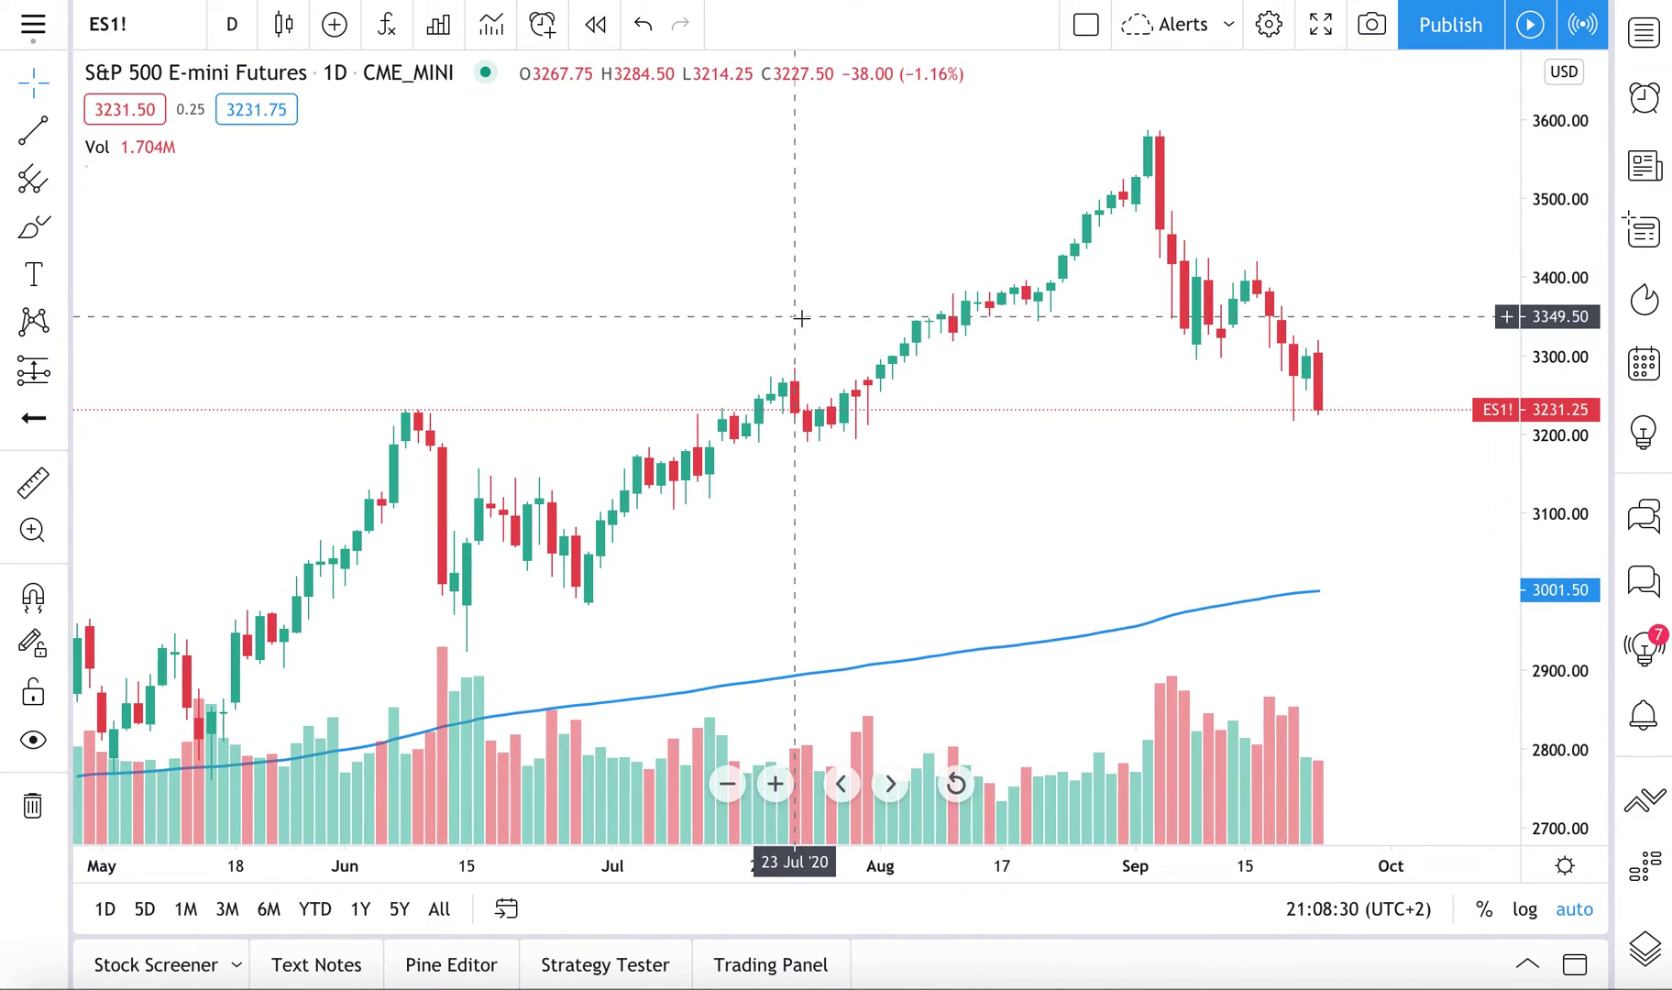
{"action": "scroll", "coordinate": [1177, 391], "scroll_direction": "up", "scroll_amount": 2}
{"action": "left_click", "coordinate": [1180, 611]}
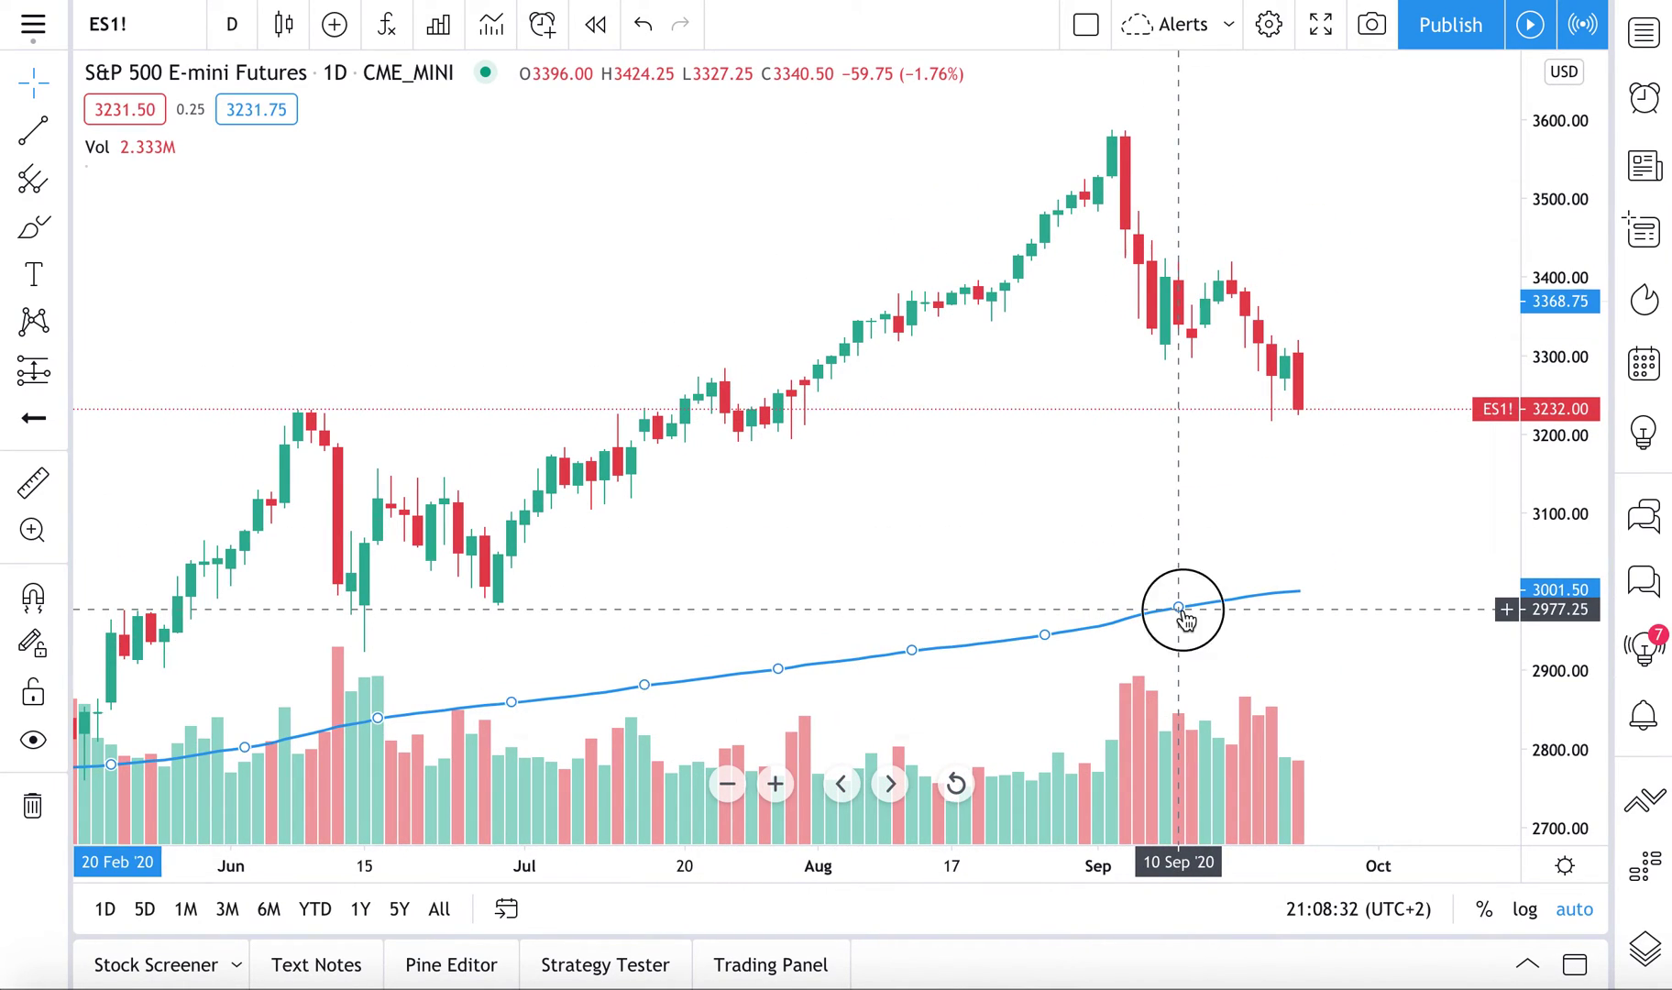
{"action": "key", "text": "Delete"}
{"action": "scroll", "coordinate": [967, 412], "scroll_direction": "down", "scroll_amount": 4}
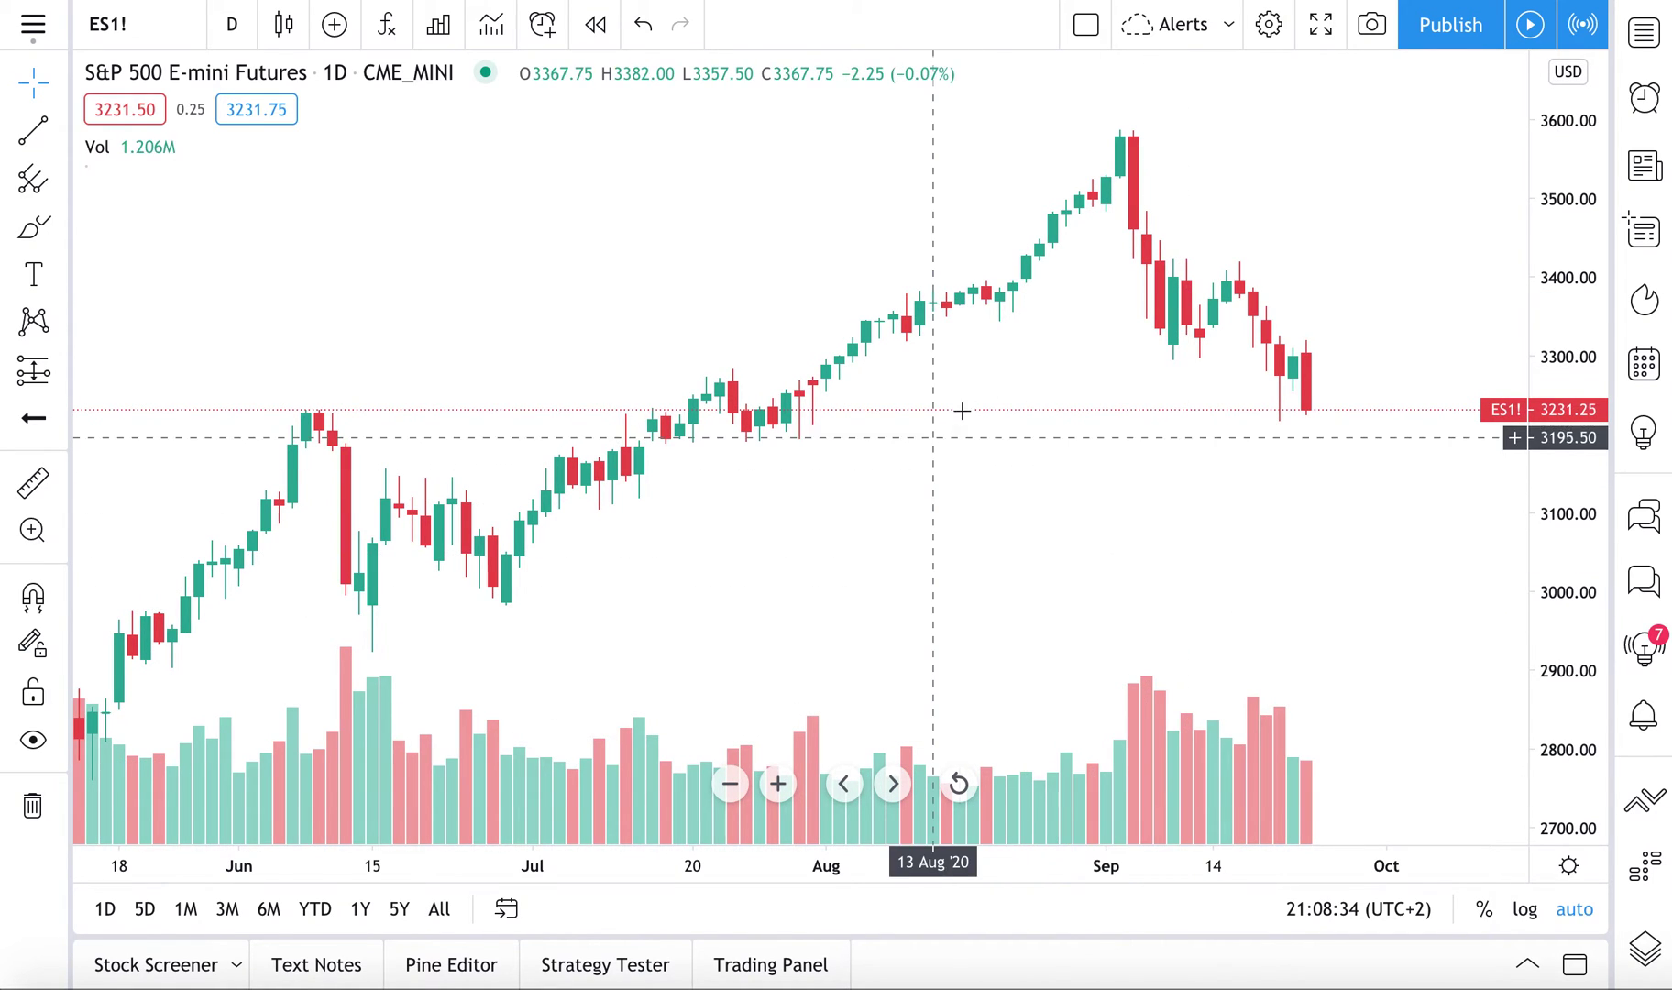
{"action": "scroll", "coordinate": [979, 393], "scroll_direction": "up", "scroll_amount": 3}
{"action": "scroll", "coordinate": [986, 391], "scroll_direction": "down", "scroll_amount": 2}
{"action": "scroll", "coordinate": [1094, 530], "scroll_direction": "down", "scroll_amount": 2}
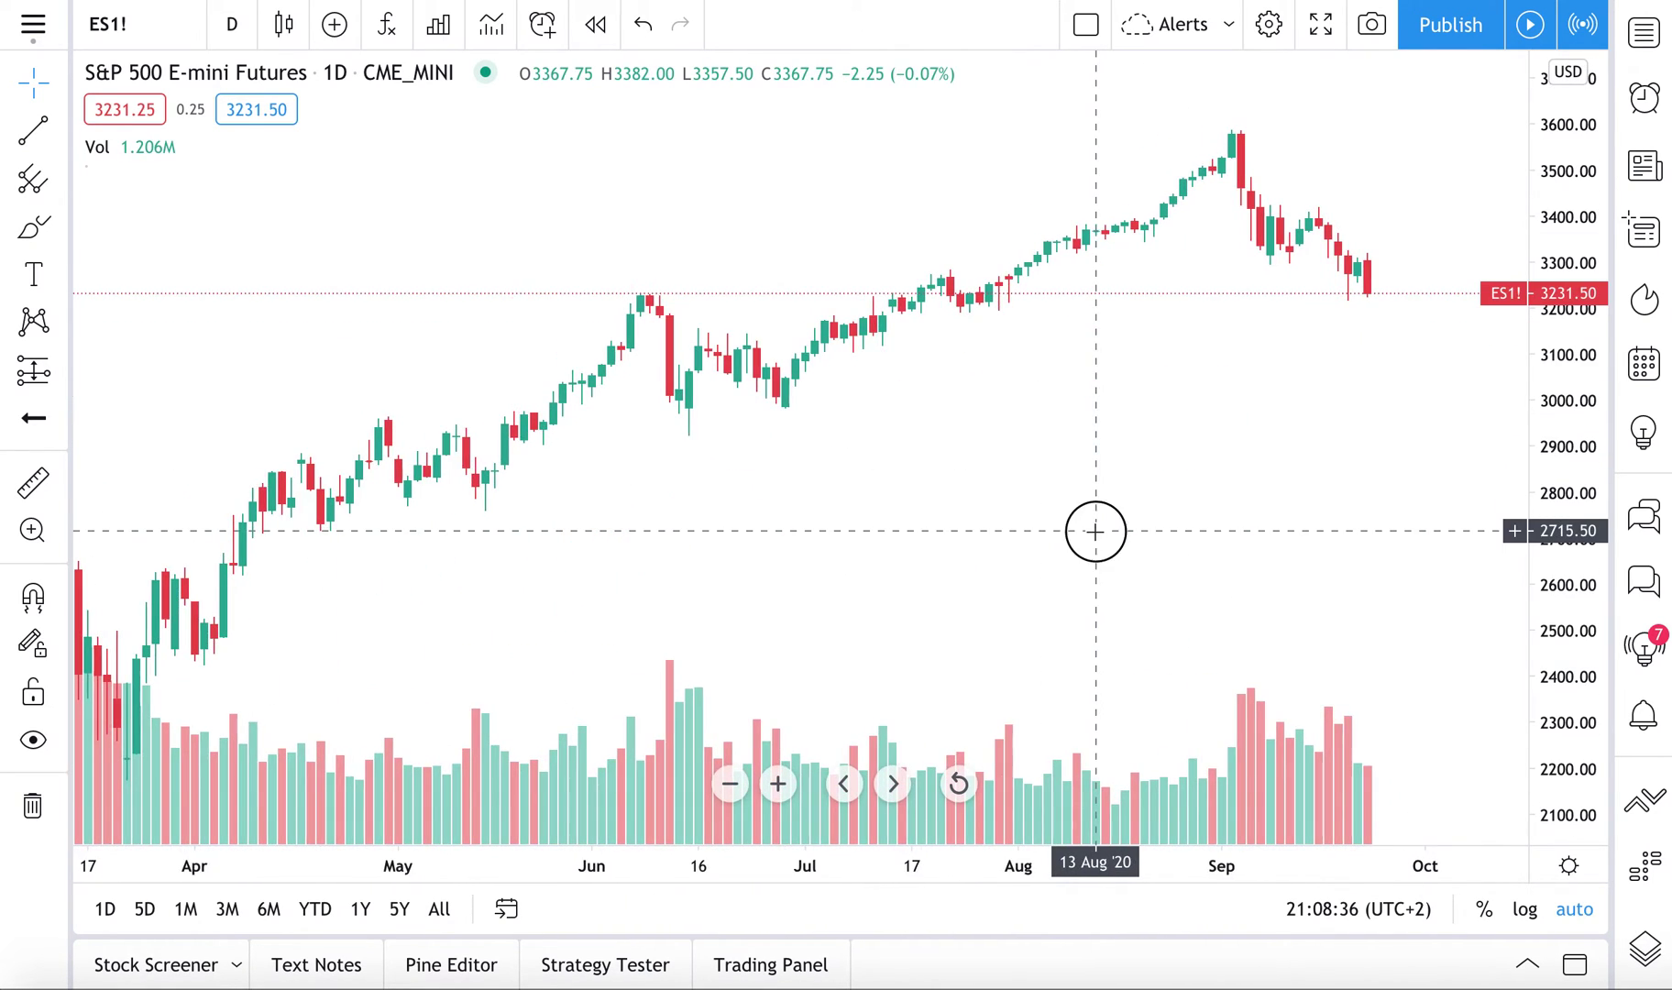
Draw a trend line from the September high down past the drop, then delete it.
{"action": "left_click_drag", "start_coordinate": [1094, 531], "coordinate": [800, 531]}
{"action": "scroll", "coordinate": [800, 531], "scroll_direction": "up", "scroll_amount": 2}
{"action": "left_click", "coordinate": [57, 132]}
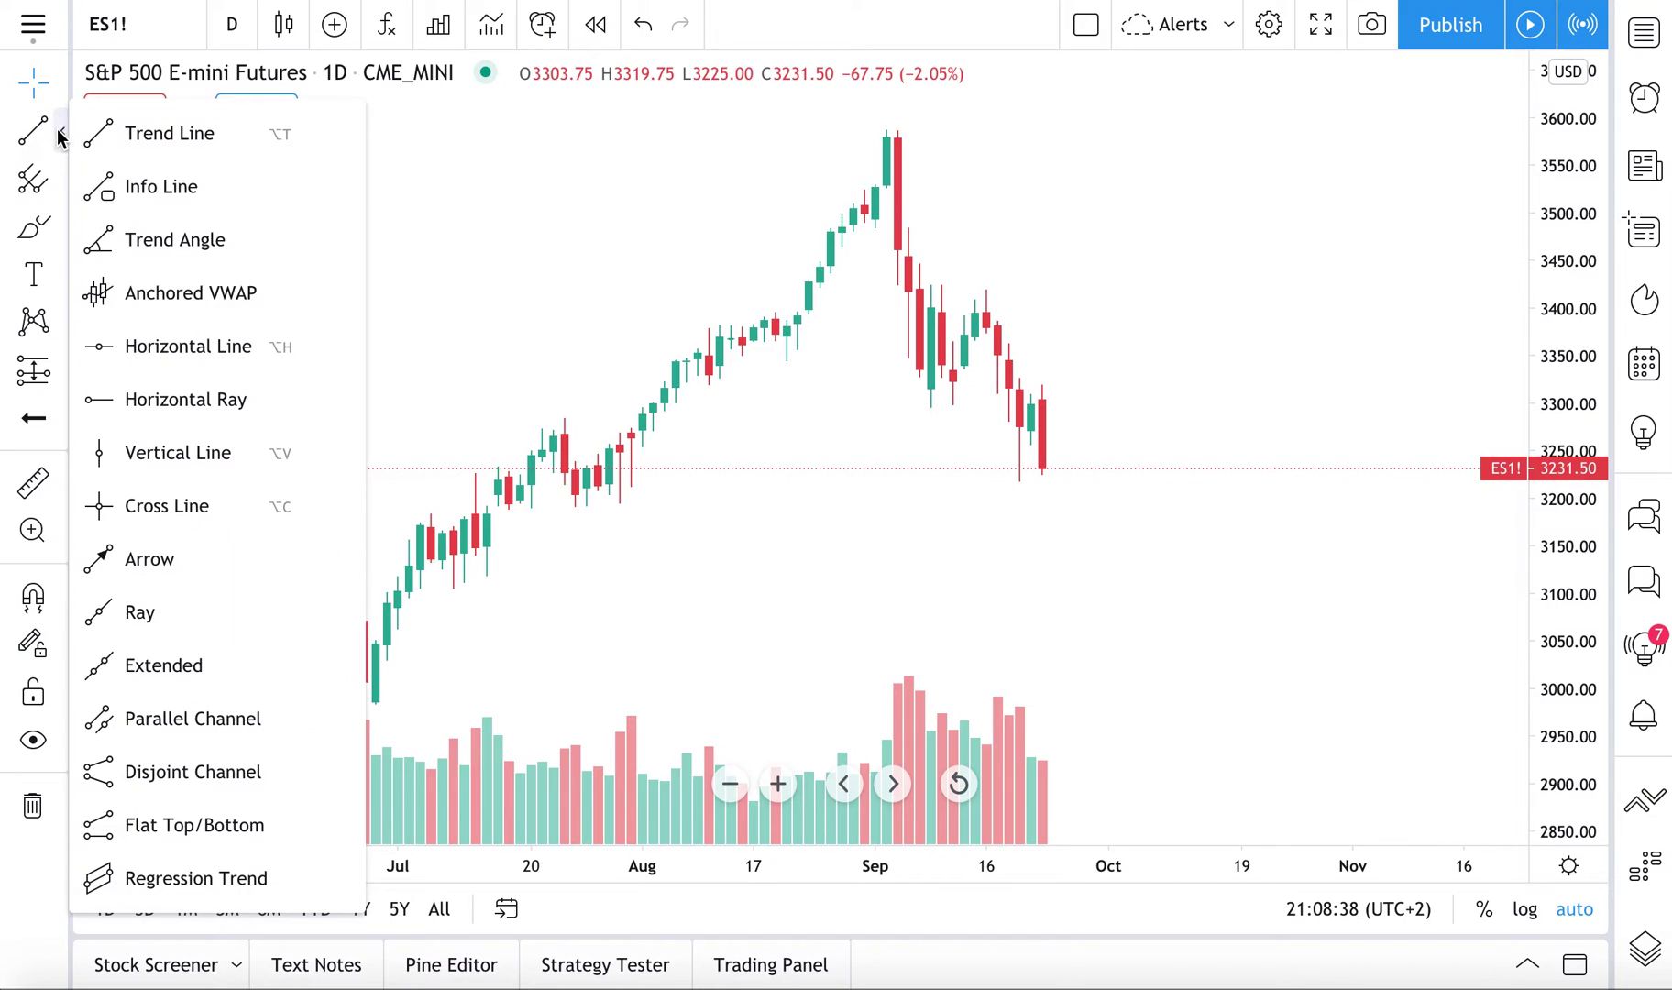
{"action": "left_click", "coordinate": [176, 529]}
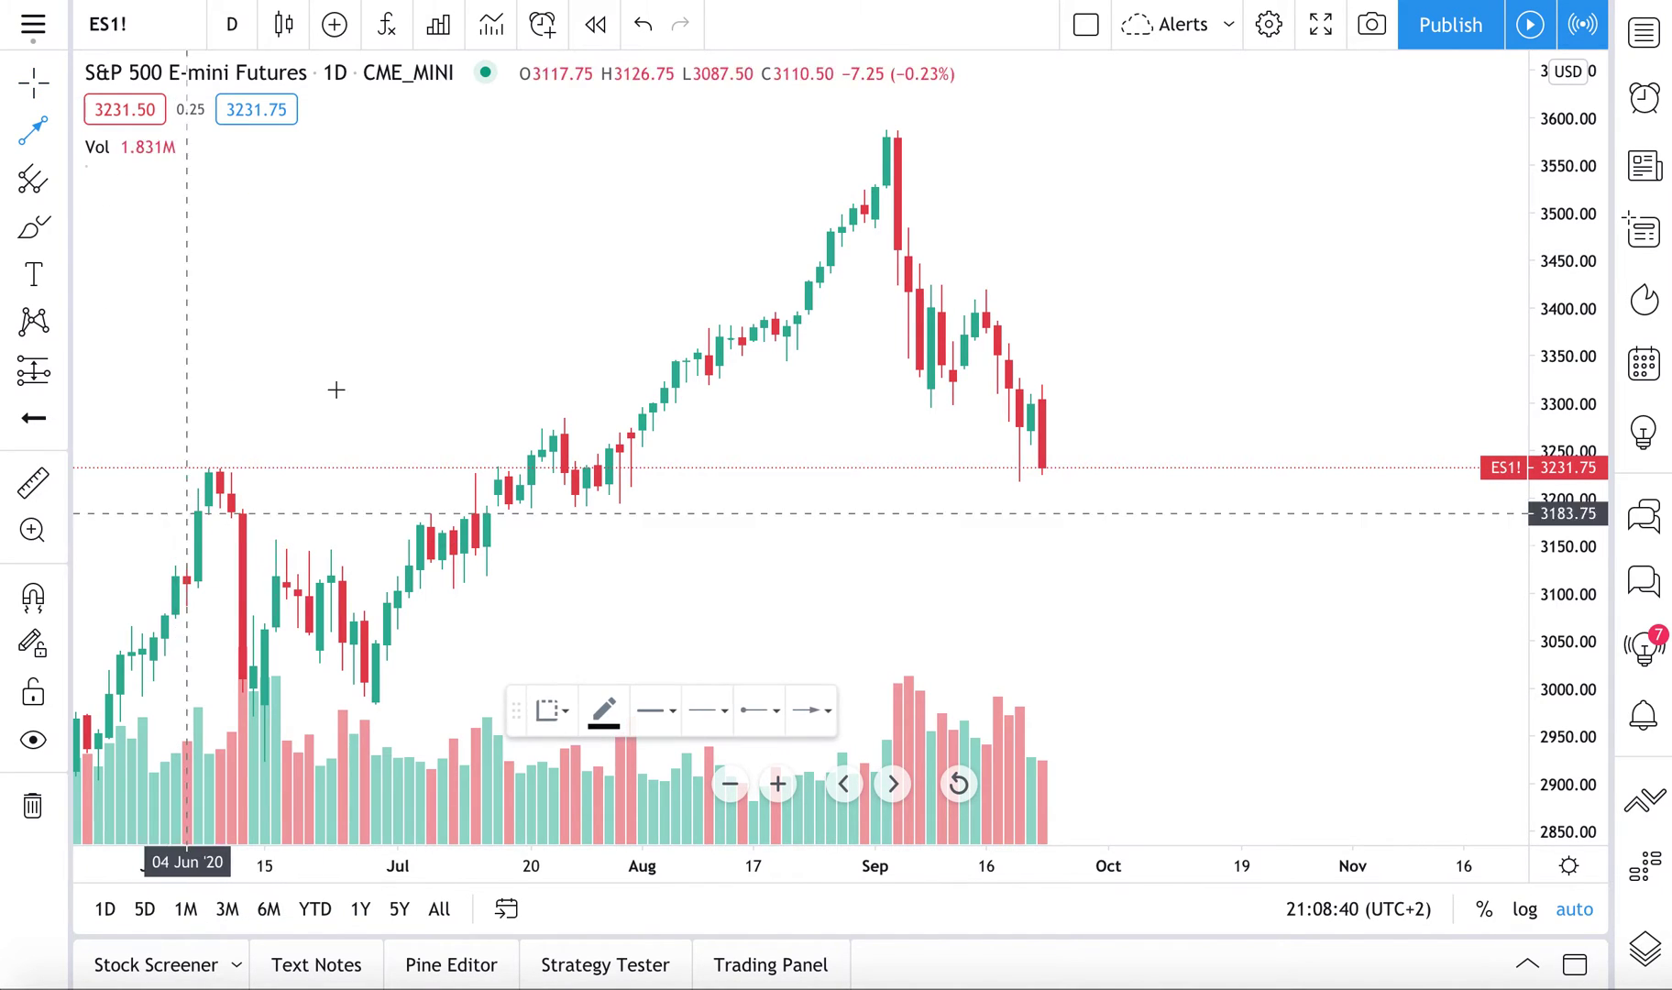
{"action": "left_click", "coordinate": [908, 137]}
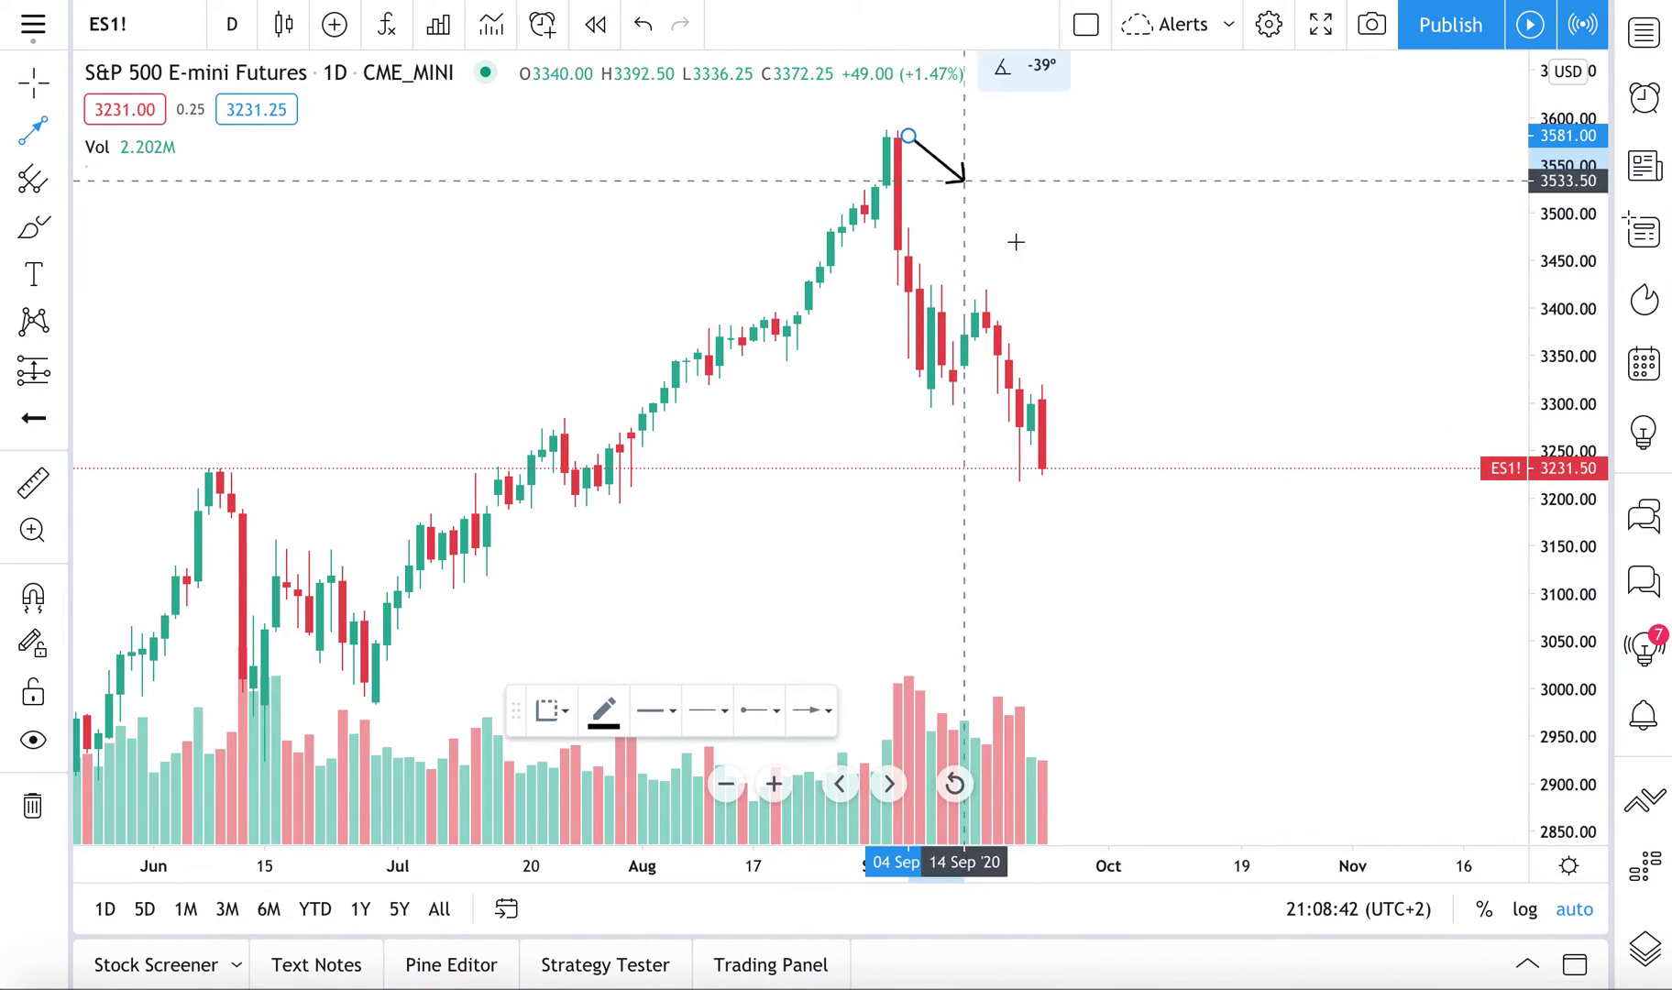
{"action": "left_click", "coordinate": [1072, 380]}
{"action": "scroll", "coordinate": [1102, 579], "scroll_direction": "down", "scroll_amount": 5}
{"action": "scroll", "coordinate": [1102, 579], "scroll_direction": "down", "scroll_amount": 3}
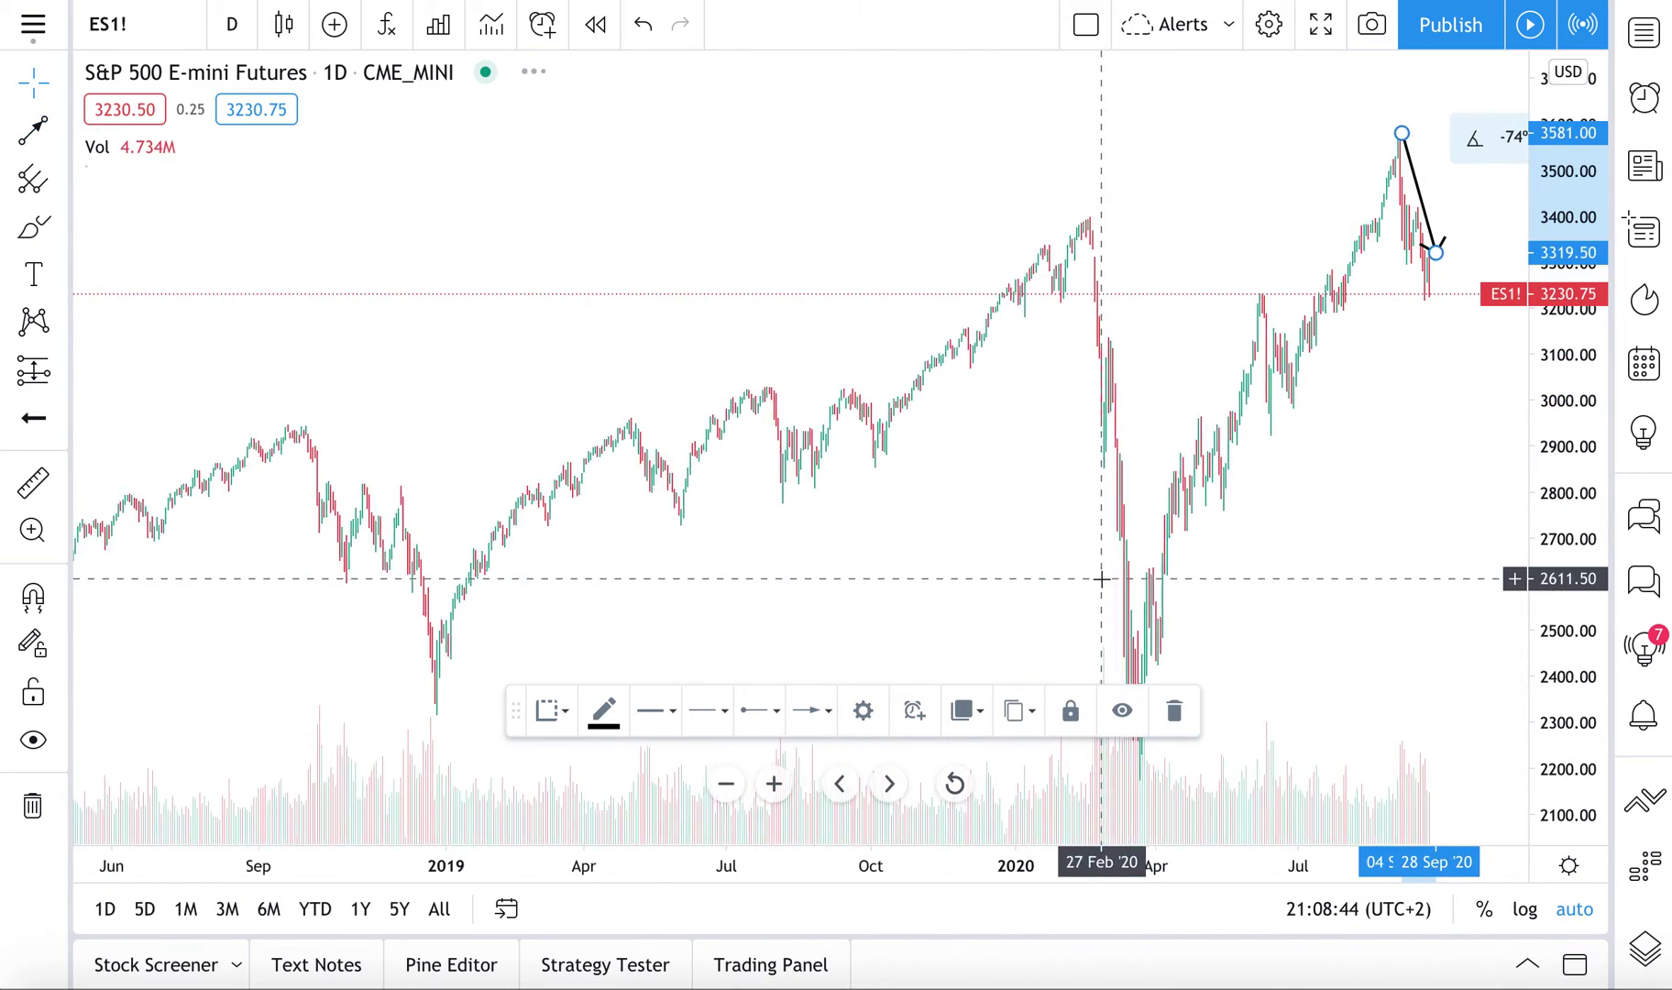
{"action": "scroll", "coordinate": [1101, 578], "scroll_direction": "up", "scroll_amount": 4}
{"action": "scroll", "coordinate": [1231, 517], "scroll_direction": "up", "scroll_amount": 4}
{"action": "scroll", "coordinate": [1231, 517], "scroll_direction": "up", "scroll_amount": 2}
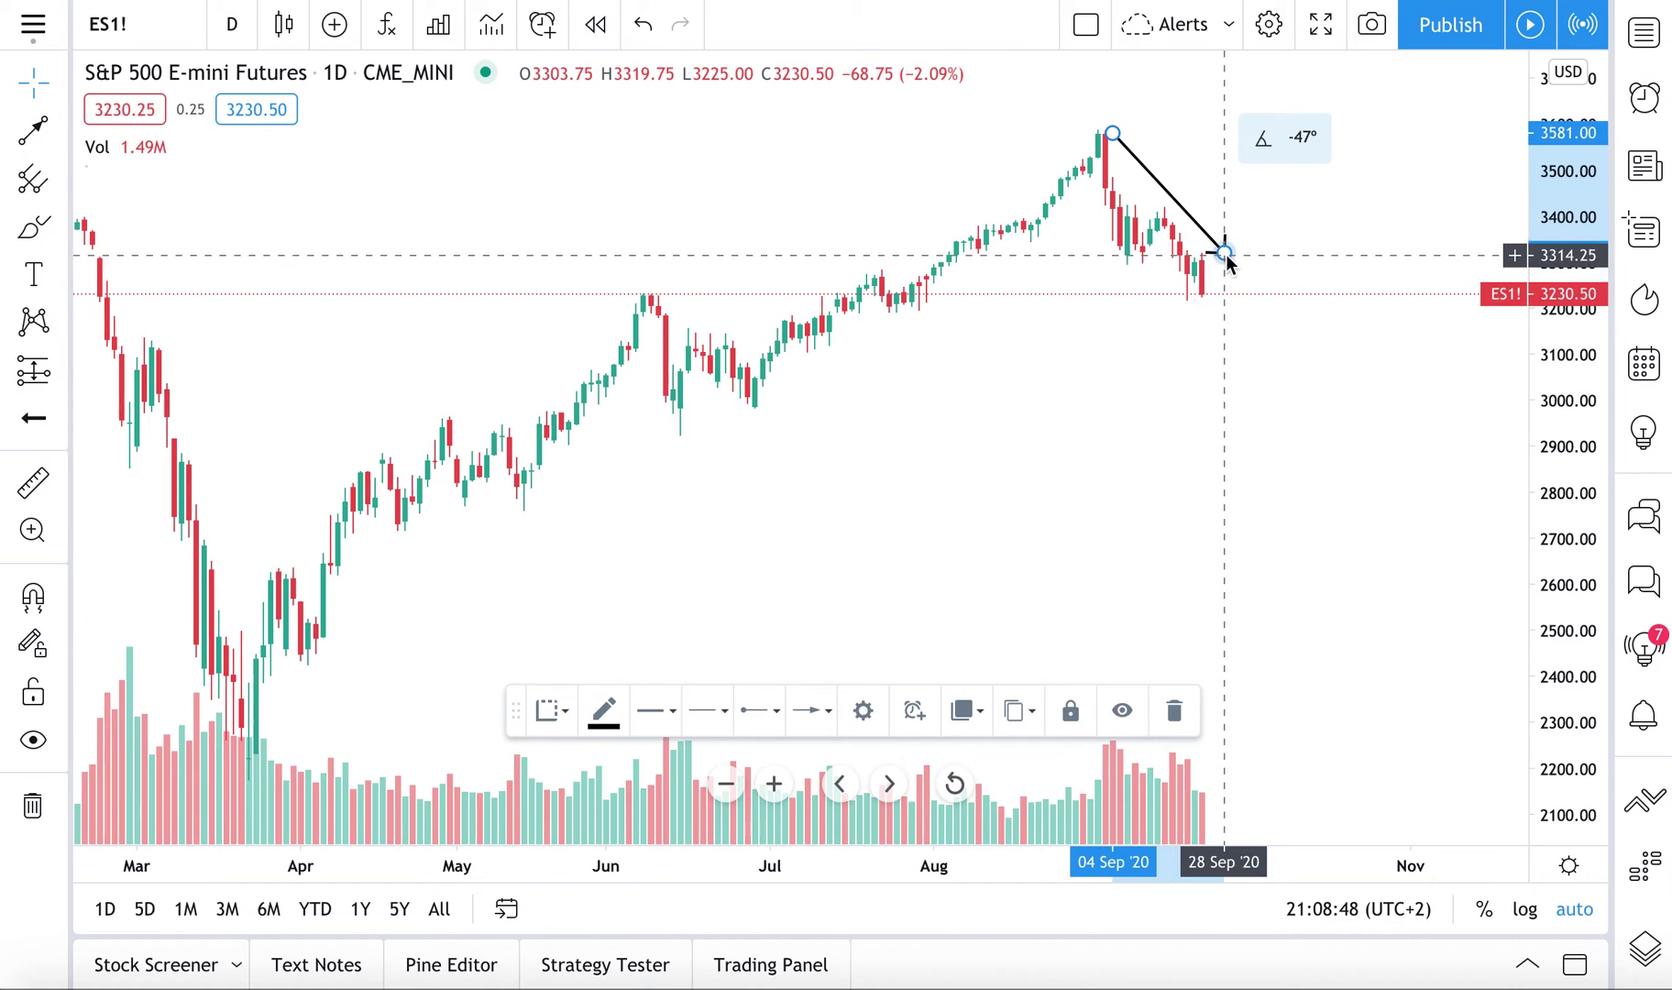
{"action": "left_click_drag", "start_coordinate": [1223, 250], "coordinate": [1232, 269]}
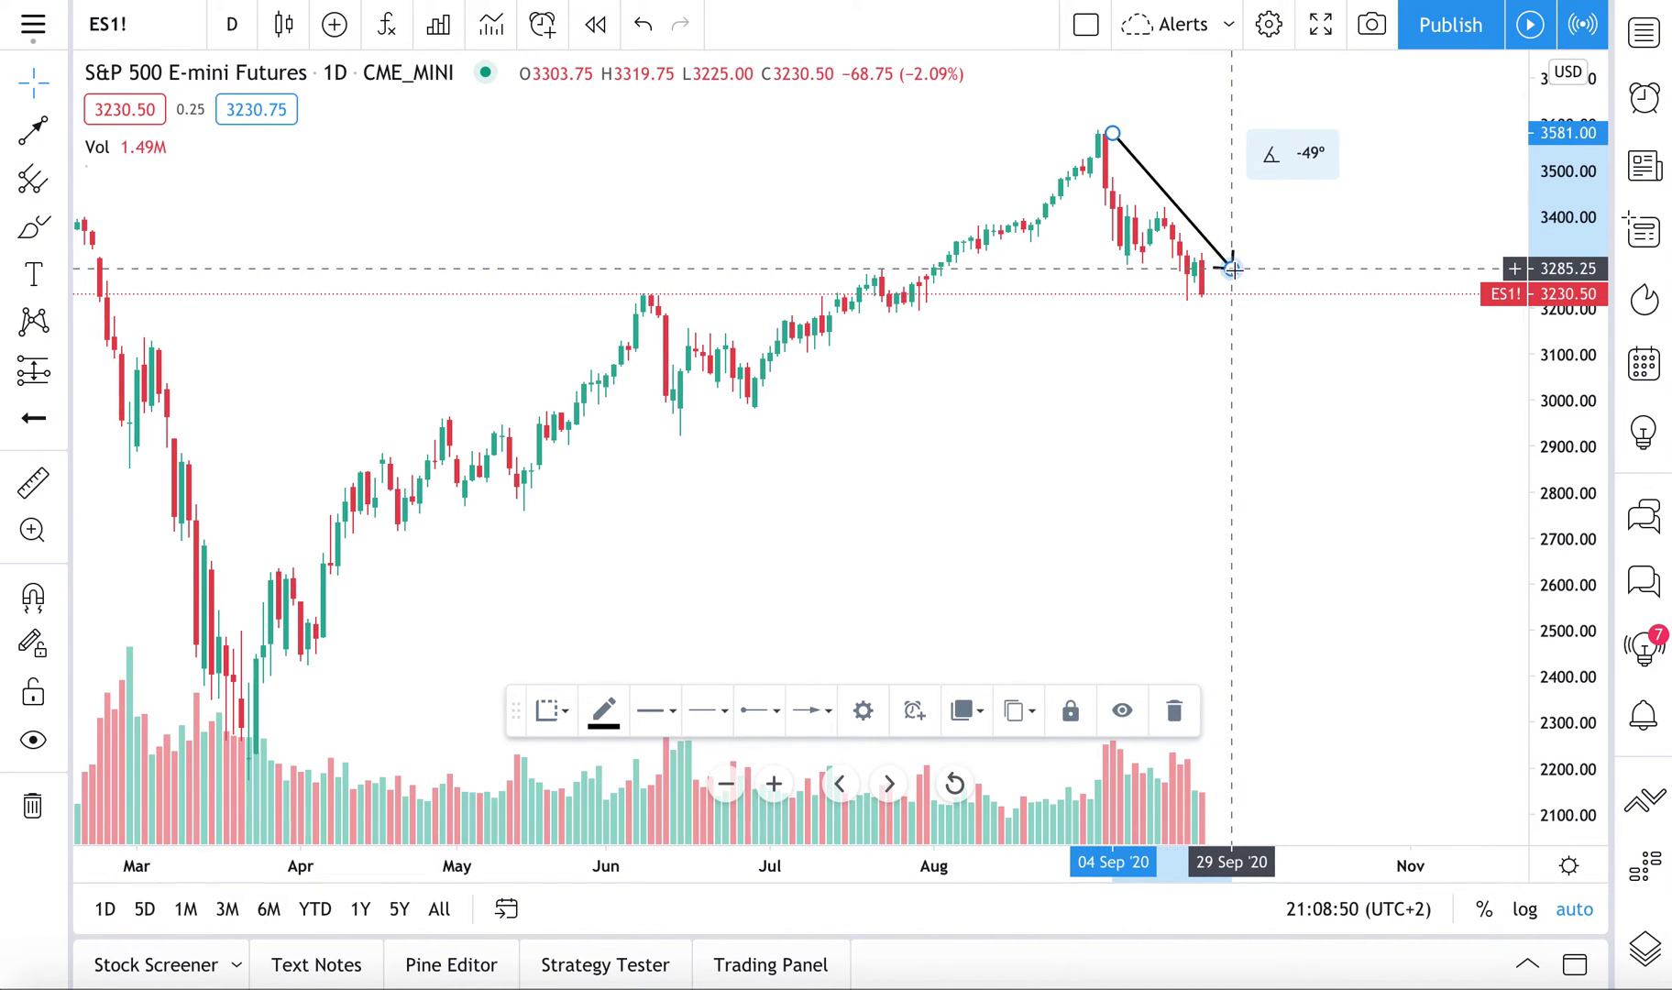
{"action": "key", "text": "Delete"}
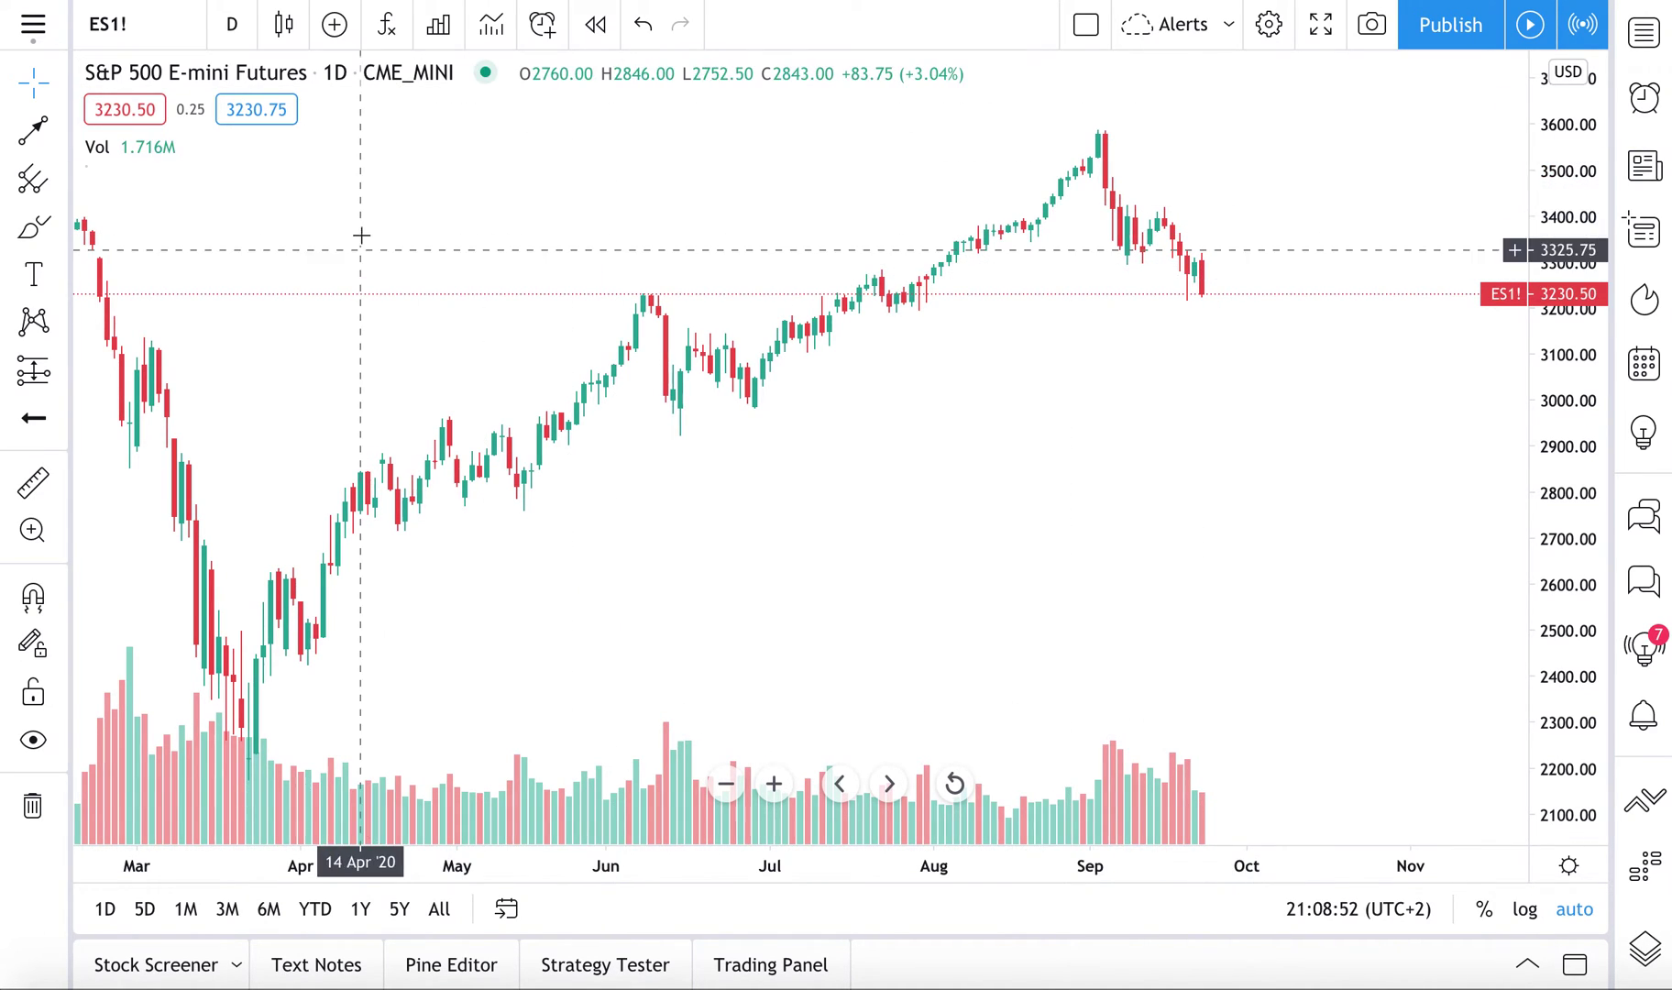
Add the Moving Average indicator from the indicators list.
{"action": "left_click", "coordinate": [388, 29]}
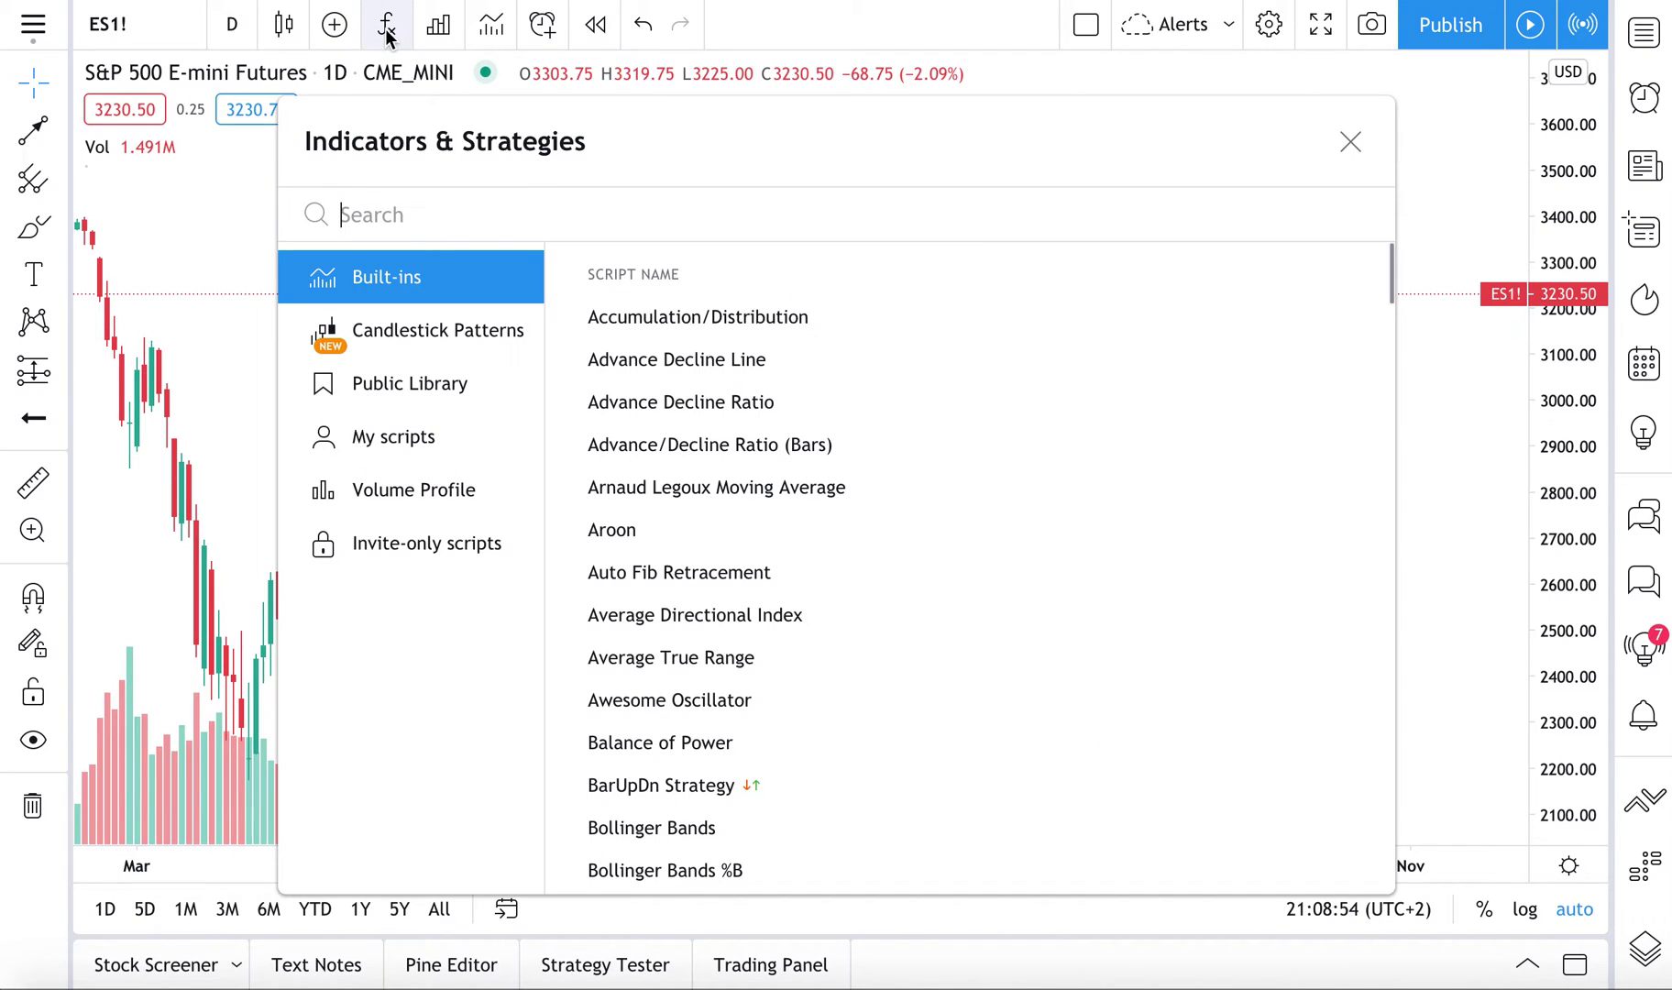
{"action": "type", "text": "moving"}
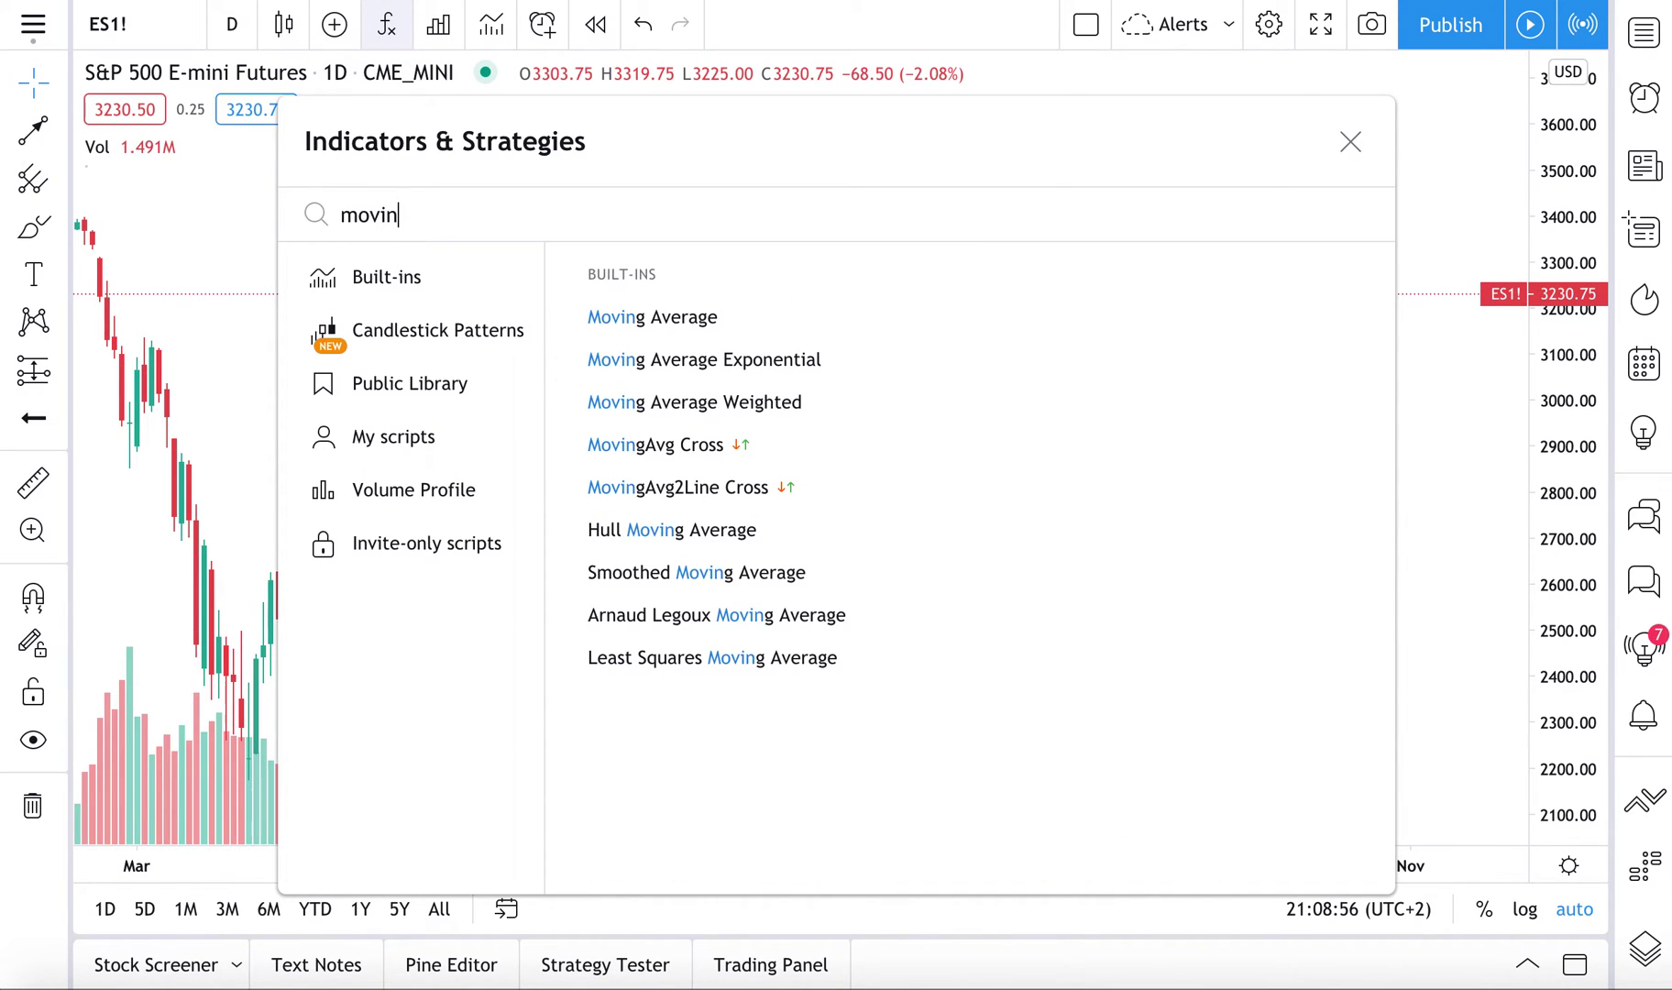
{"action": "left_click", "coordinate": [679, 322]}
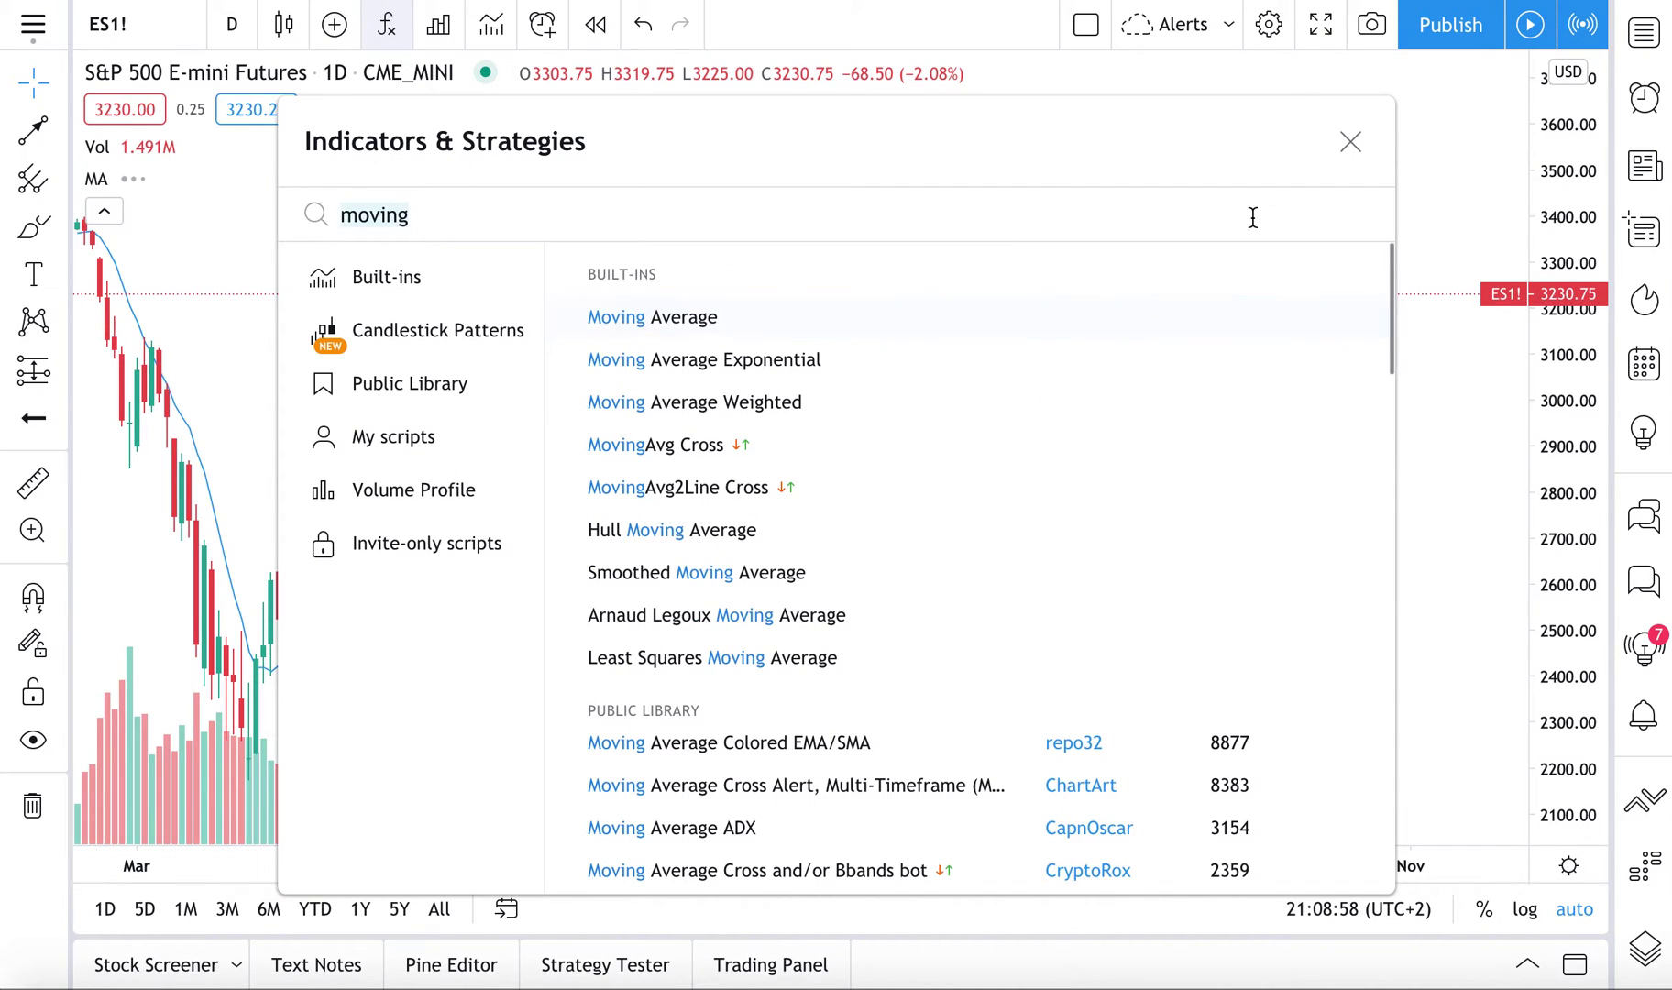
{"action": "left_click", "coordinate": [1351, 141]}
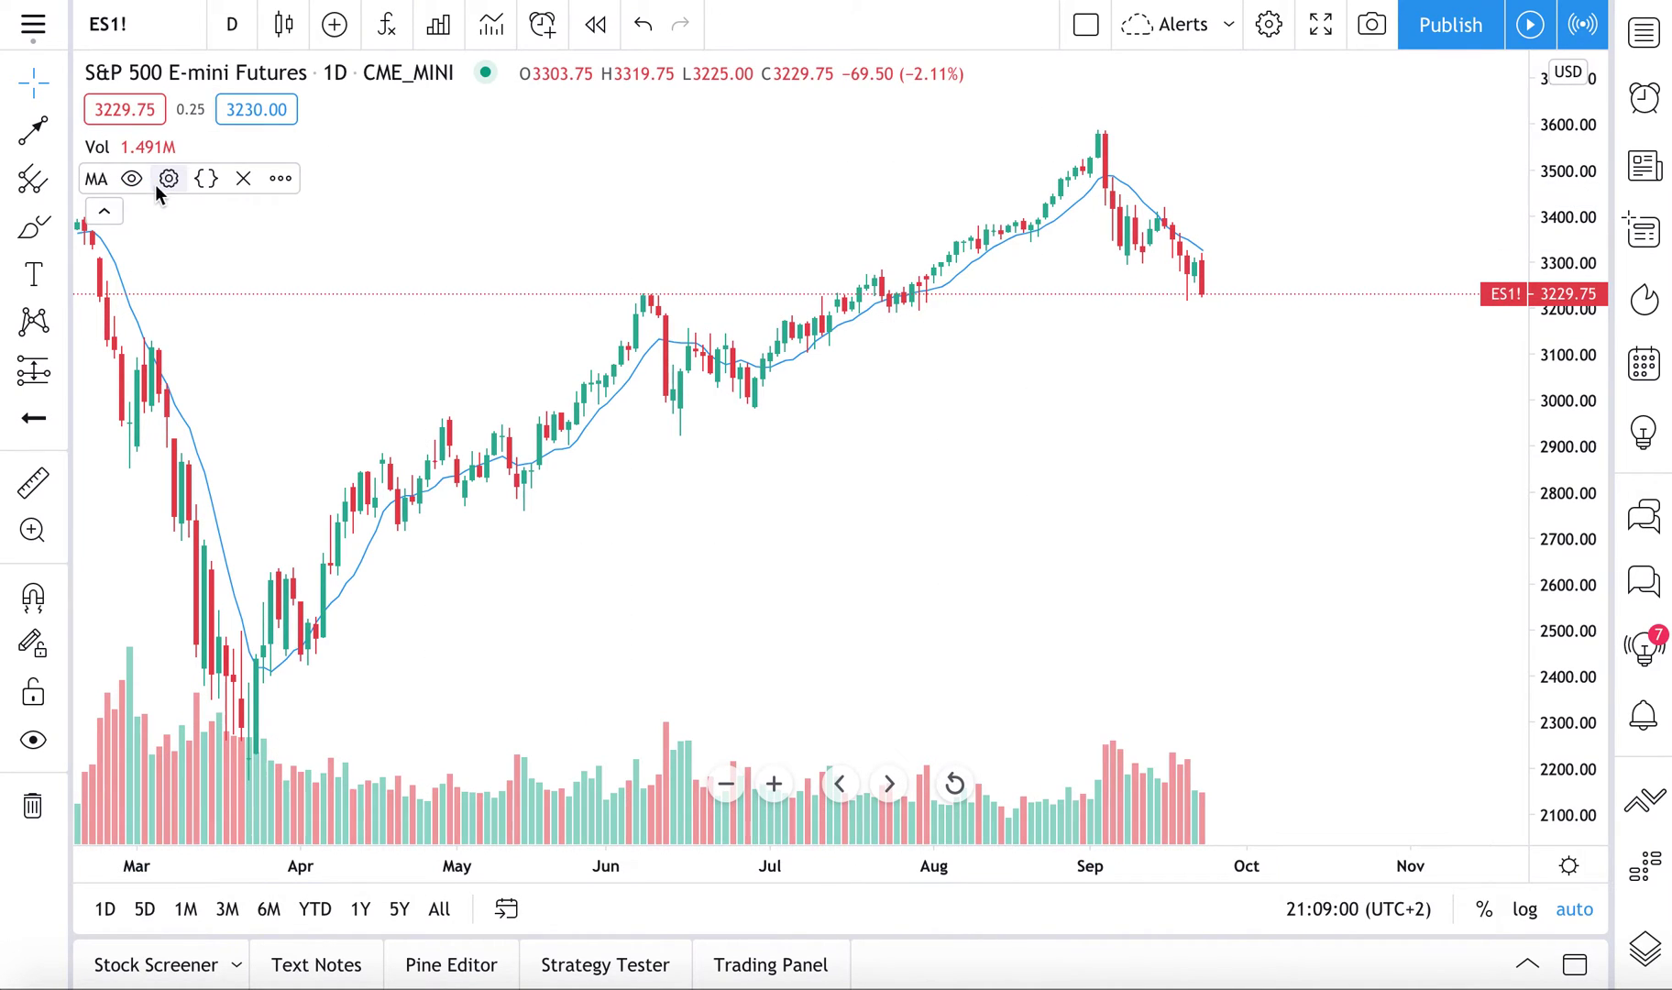
Set the moving average length to 200 and apply it.
{"action": "left_click", "coordinate": [167, 178]}
{"action": "left_click", "coordinate": [726, 329]}
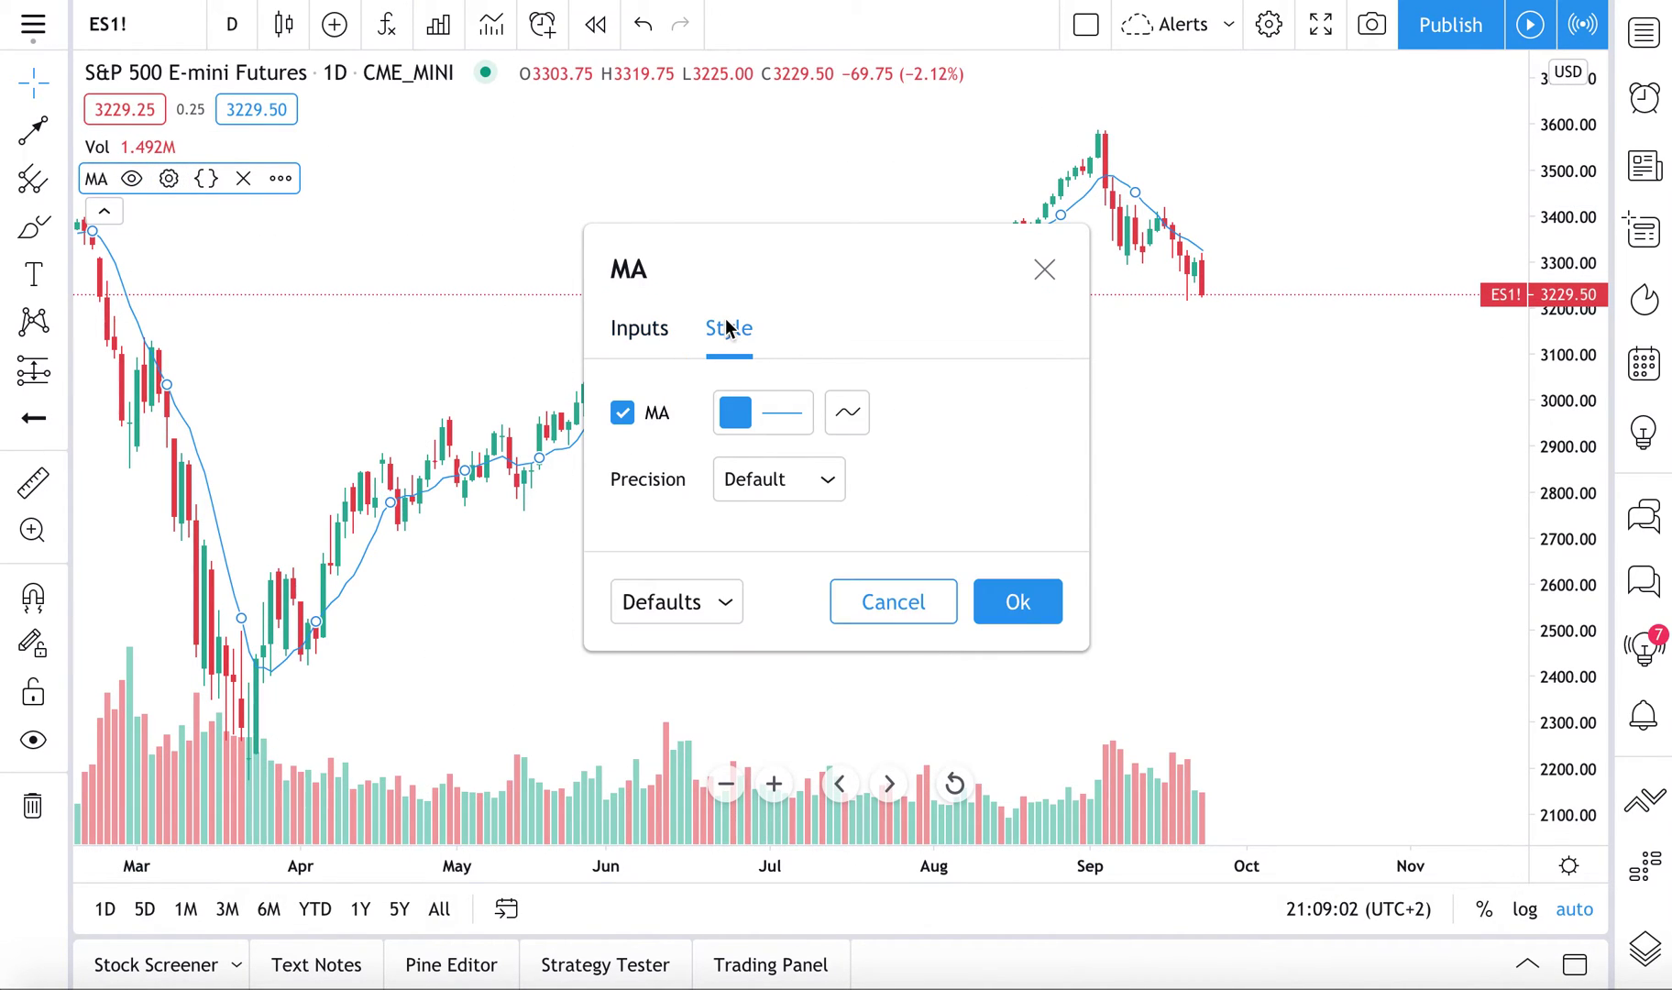
{"action": "left_click", "coordinate": [640, 328]}
{"action": "double_click", "coordinate": [776, 484]}
{"action": "type", "text": "200"}
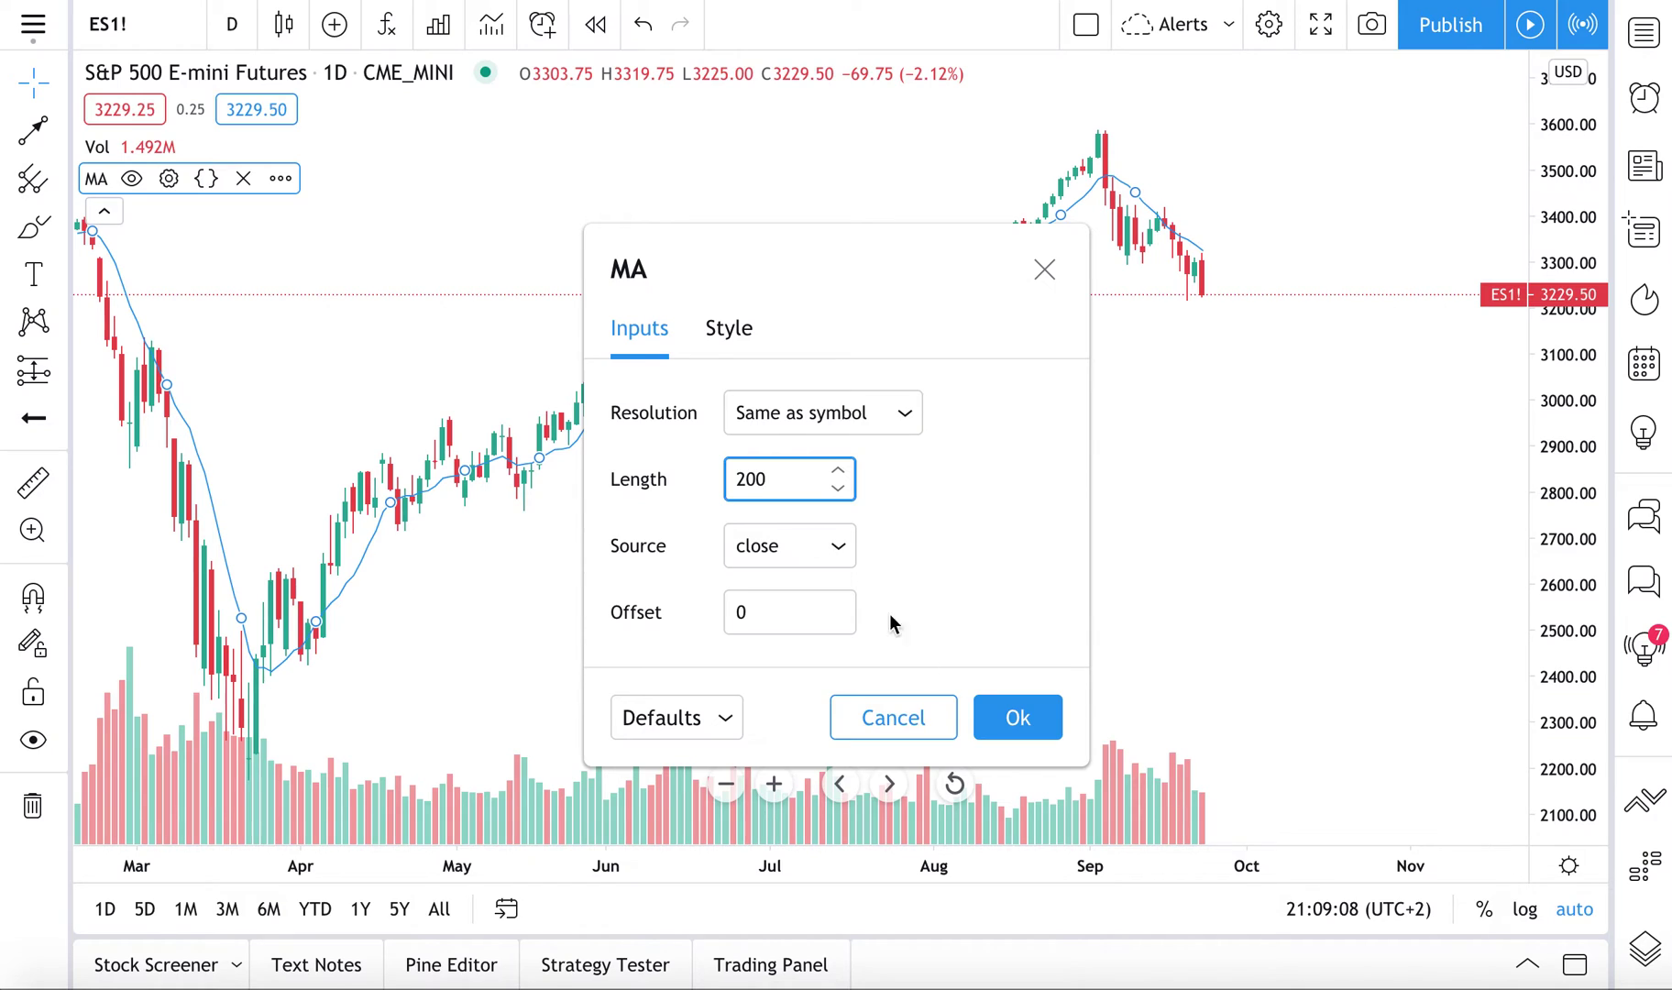
{"action": "left_click", "coordinate": [1018, 718]}
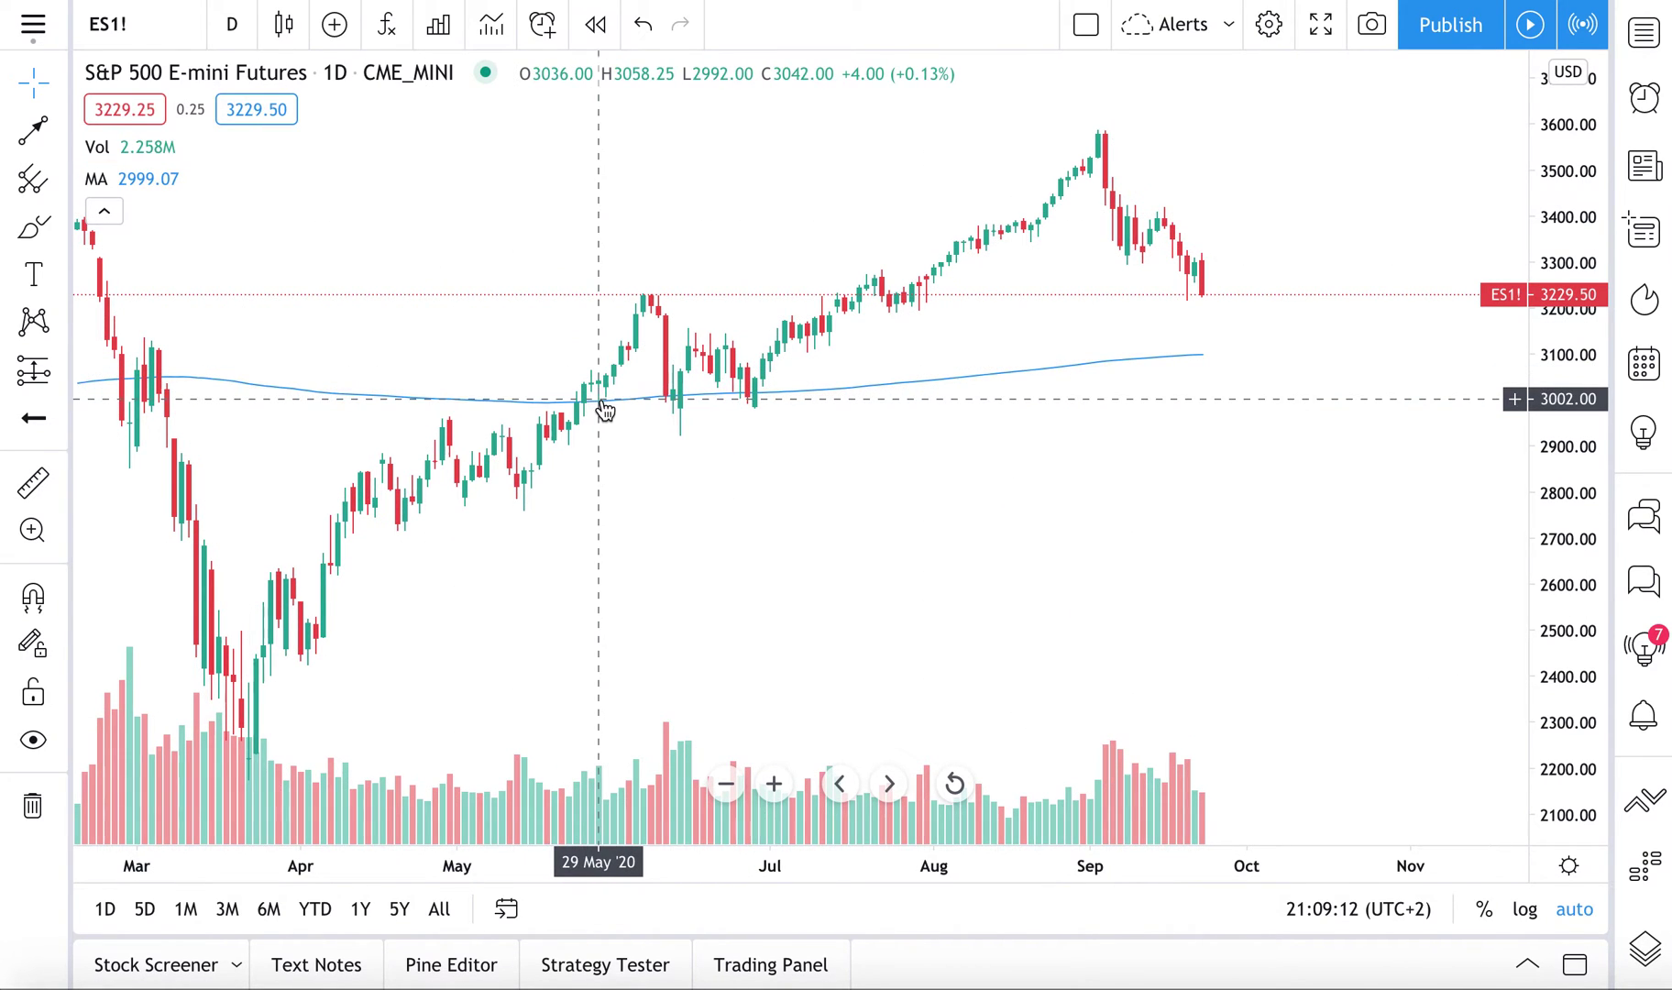
Pick the third, thicker line thickness in the MA style settings and confirm.
{"action": "double_click", "coordinate": [1032, 379]}
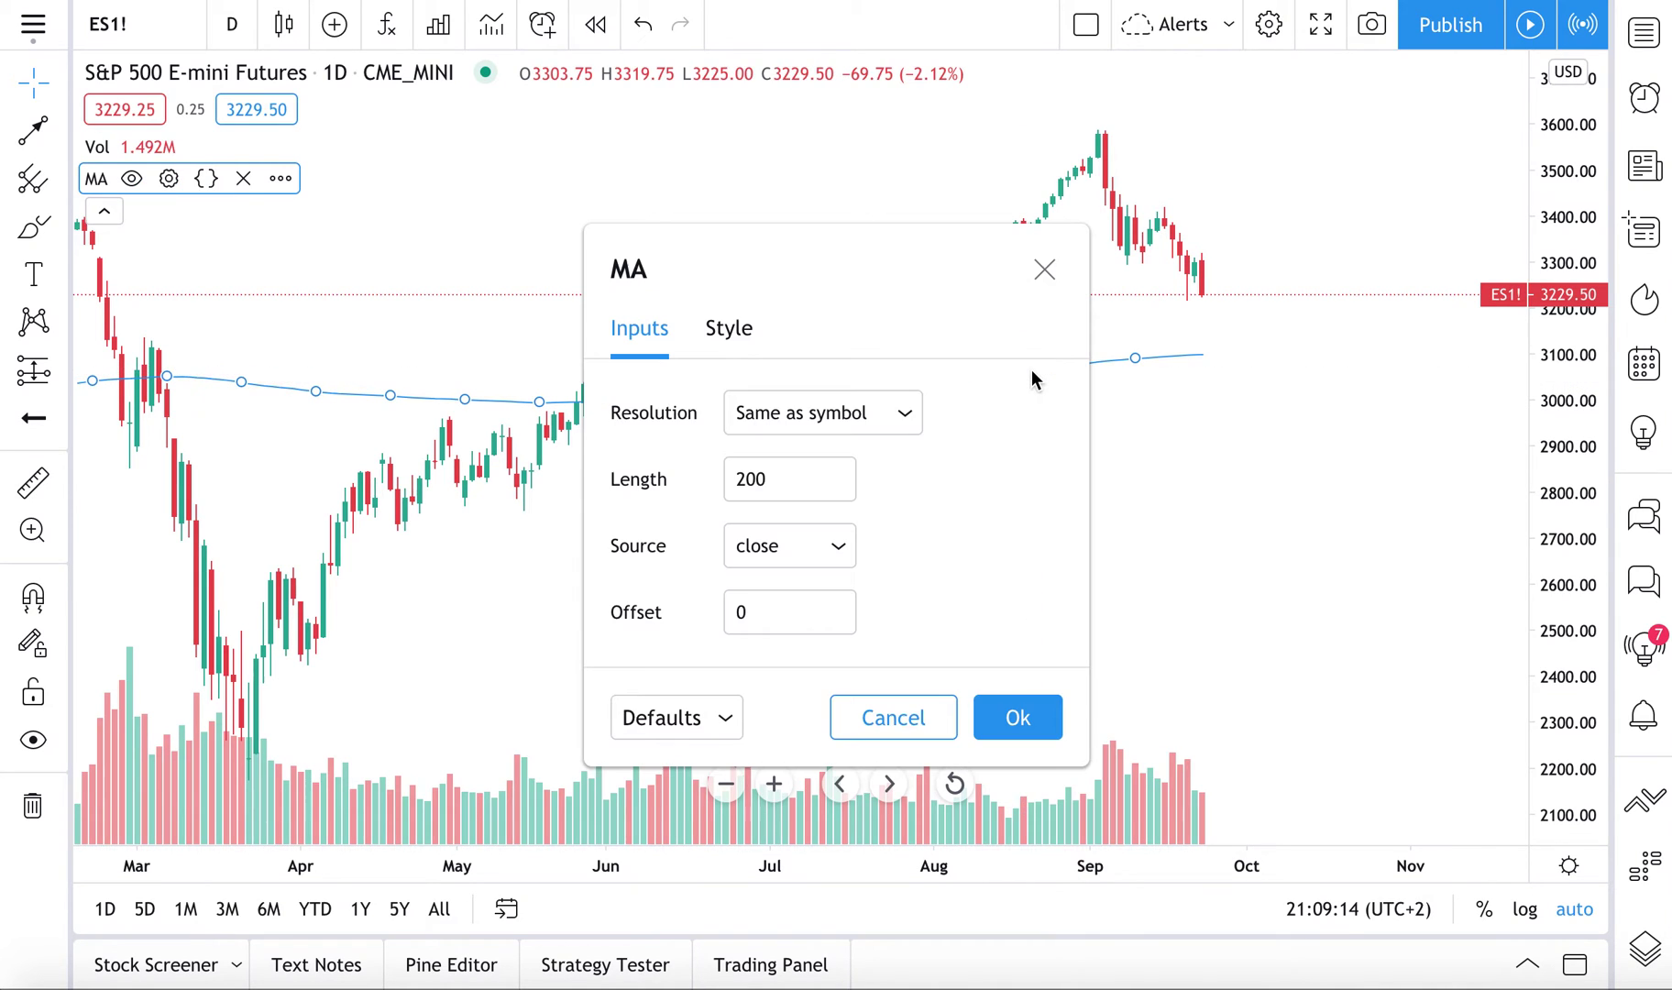
{"action": "left_click", "coordinate": [730, 328]}
{"action": "left_click", "coordinate": [846, 414]}
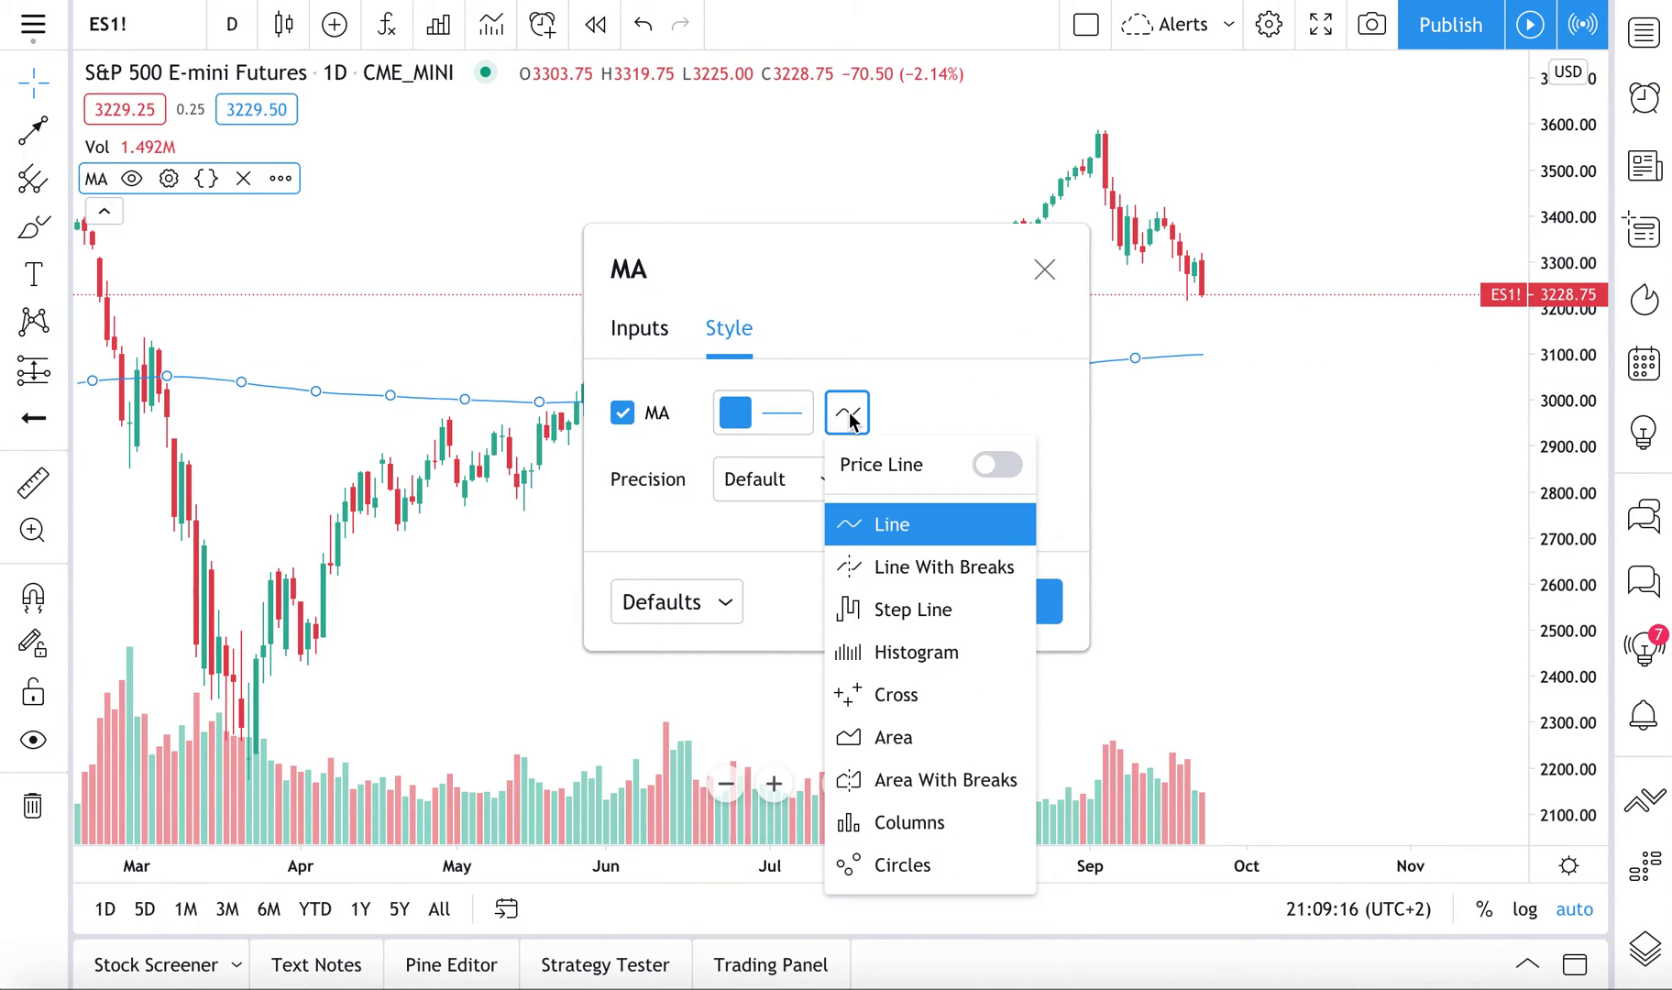
{"action": "left_click", "coordinate": [764, 414]}
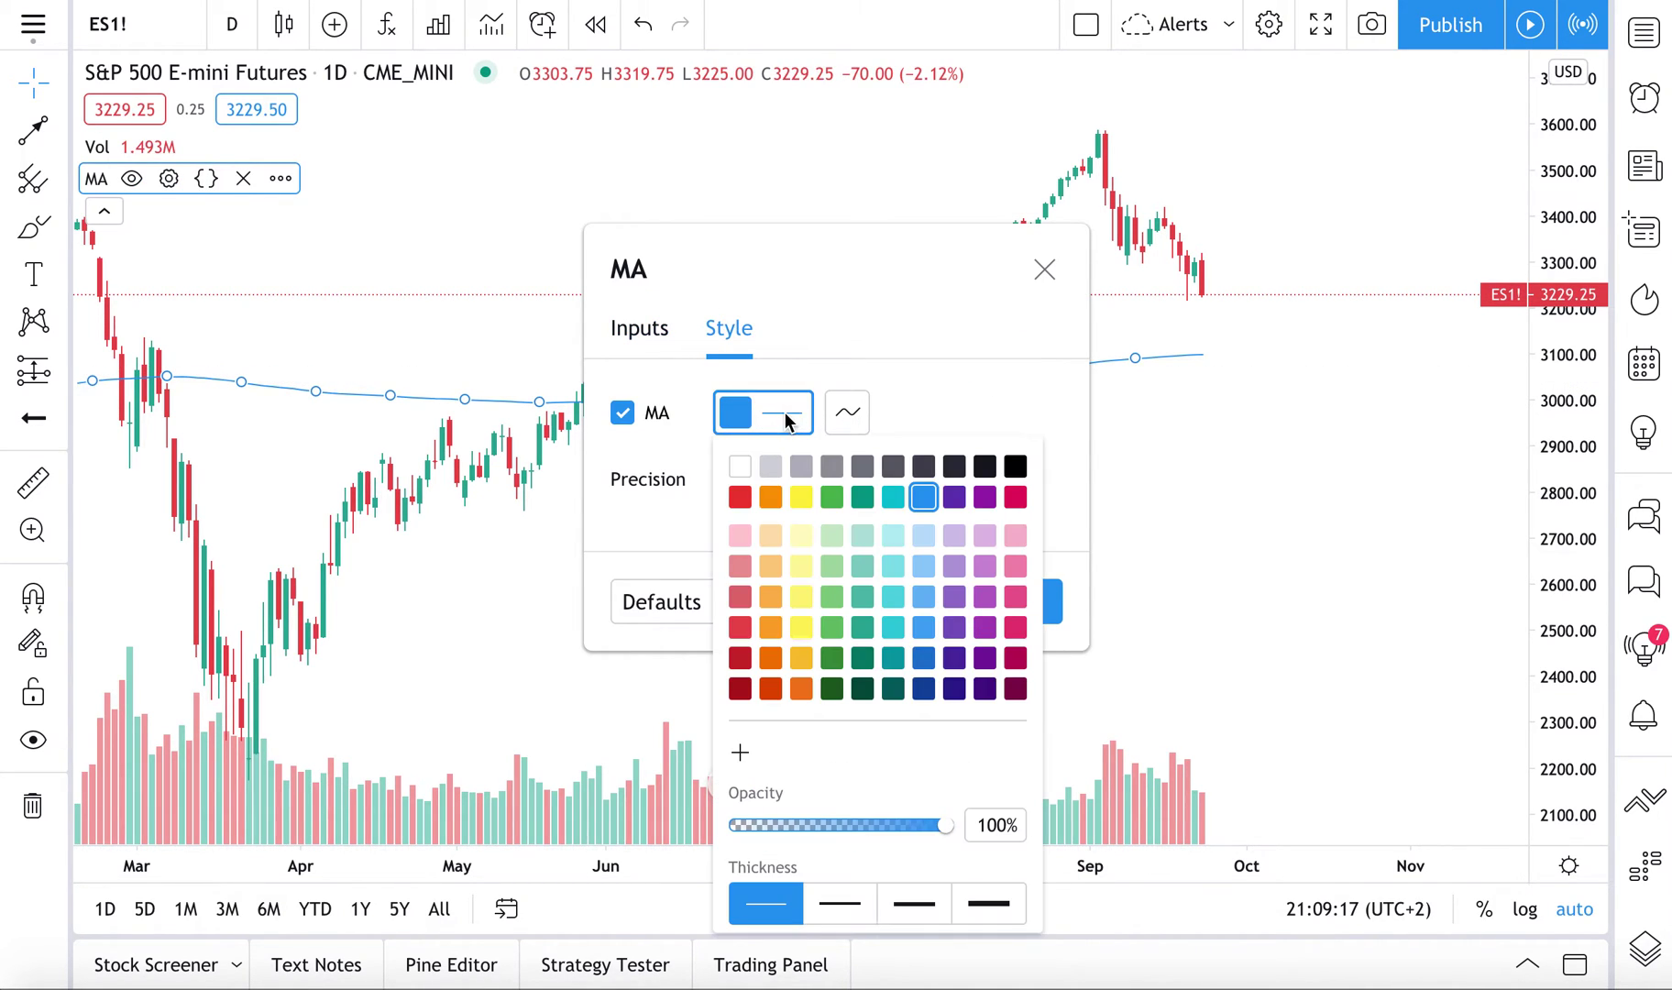
{"action": "left_click", "coordinate": [913, 904]}
{"action": "left_click", "coordinate": [869, 351]}
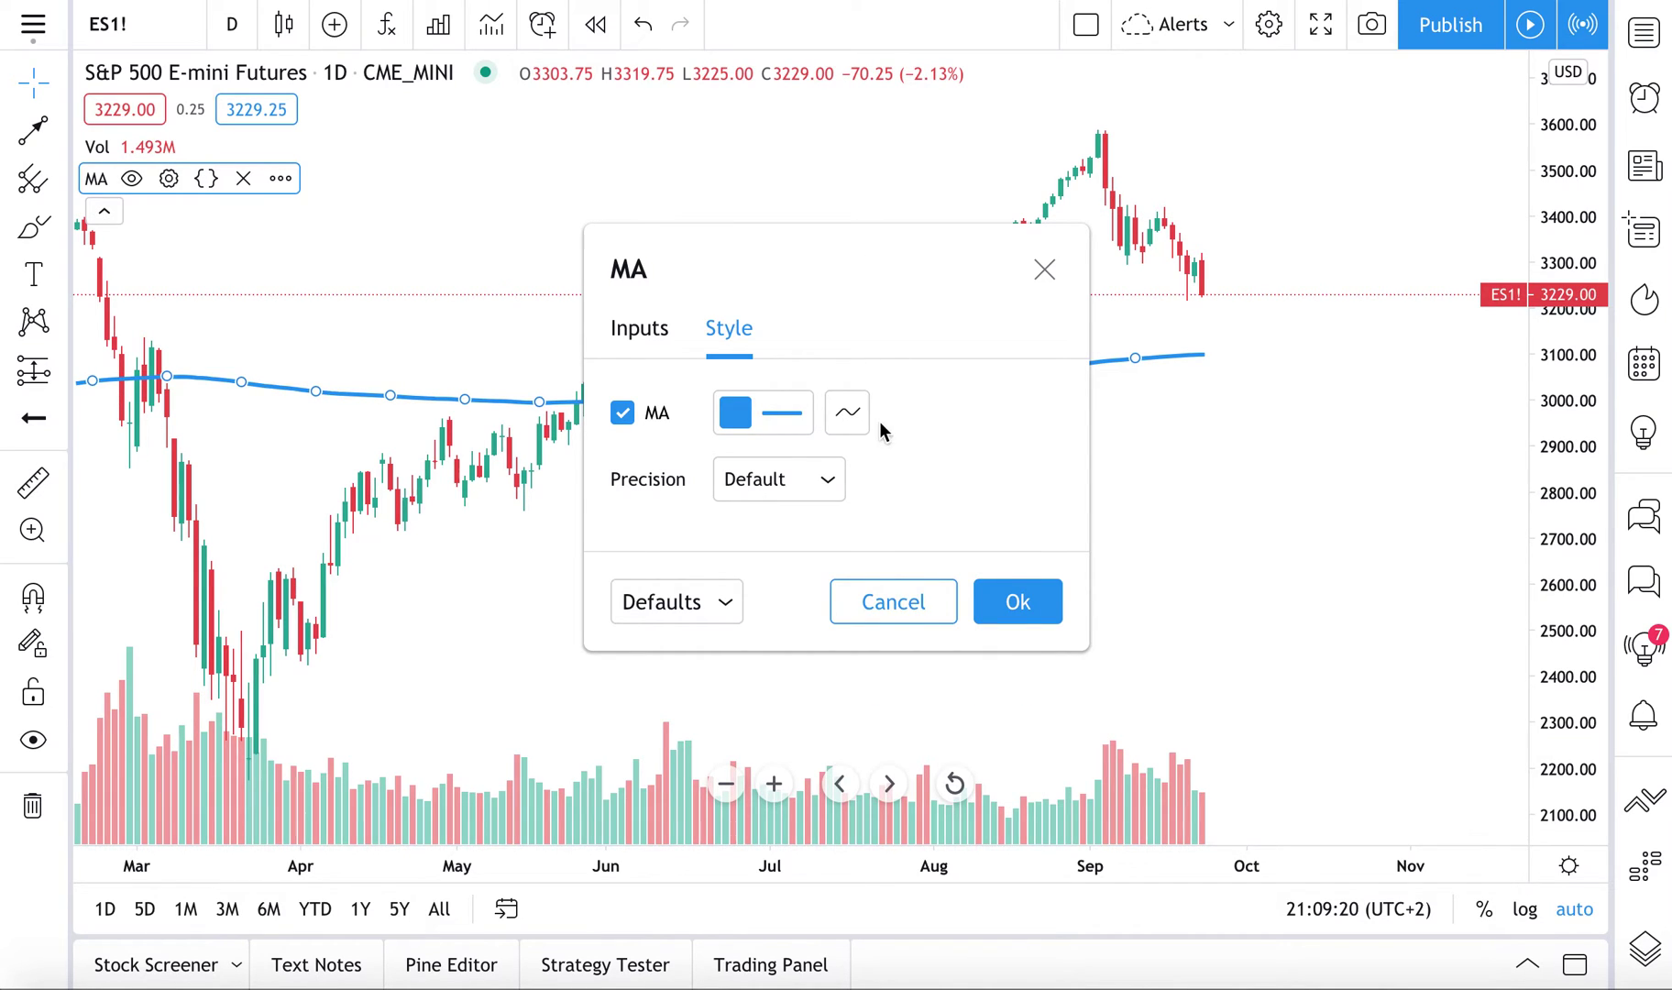
{"action": "left_click", "coordinate": [639, 329]}
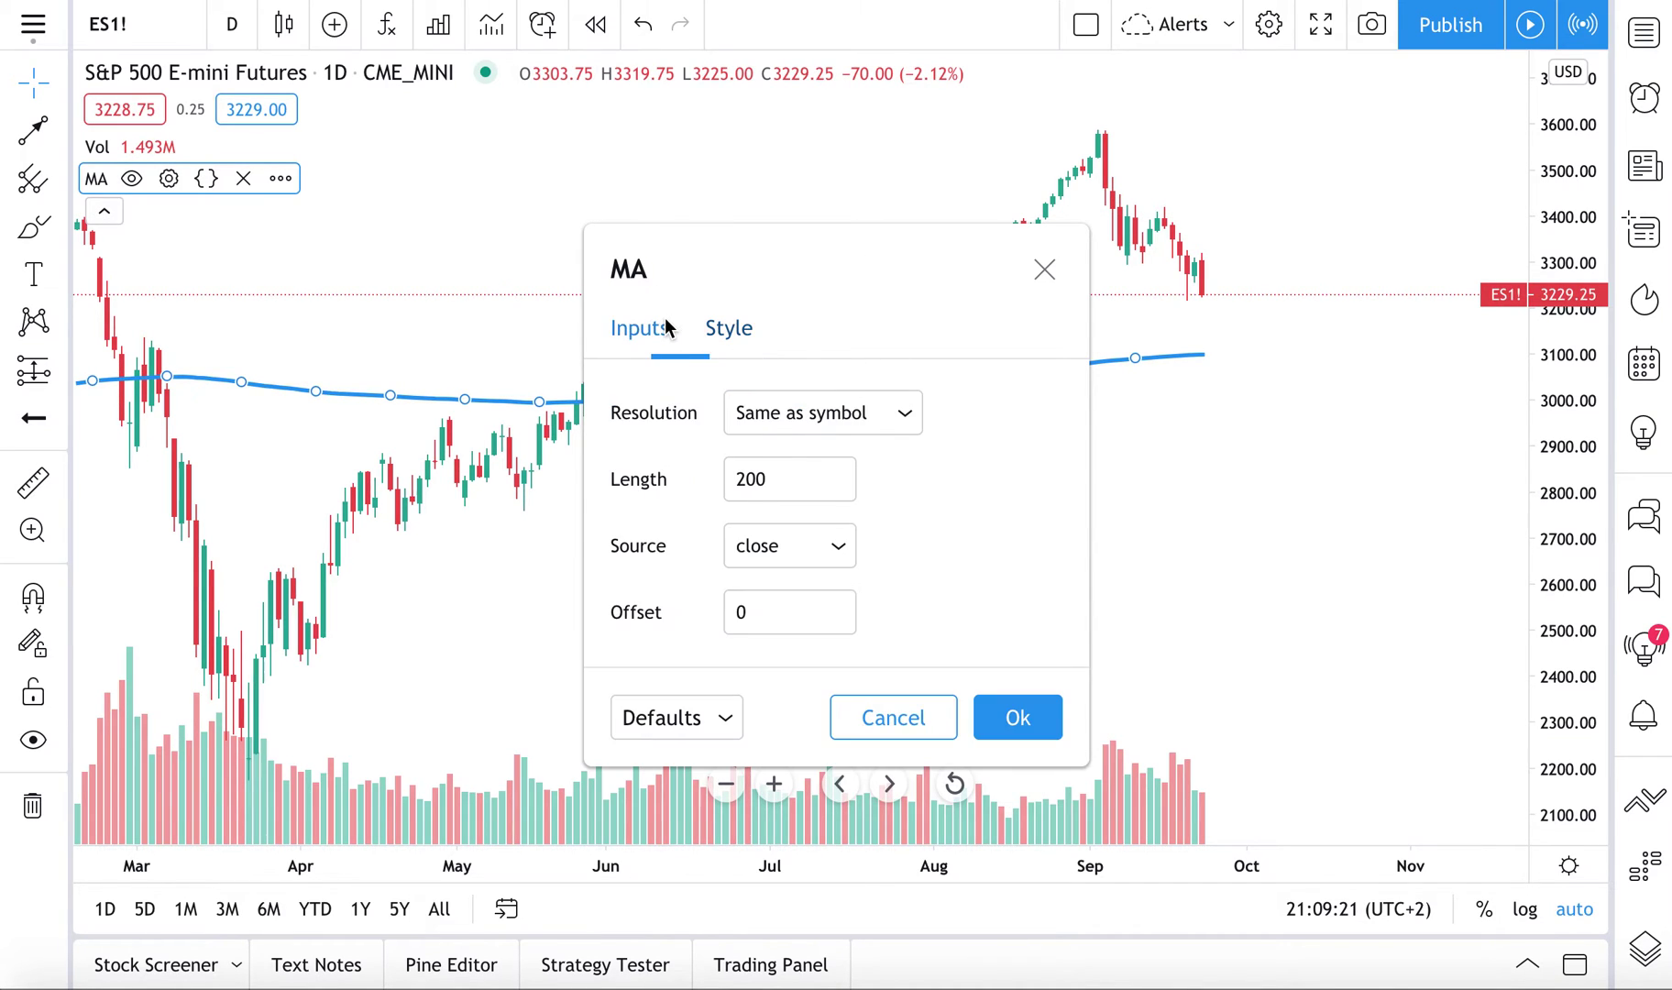
{"action": "left_click", "coordinate": [1017, 716]}
{"action": "scroll", "coordinate": [944, 501], "scroll_direction": "up", "scroll_amount": 2}
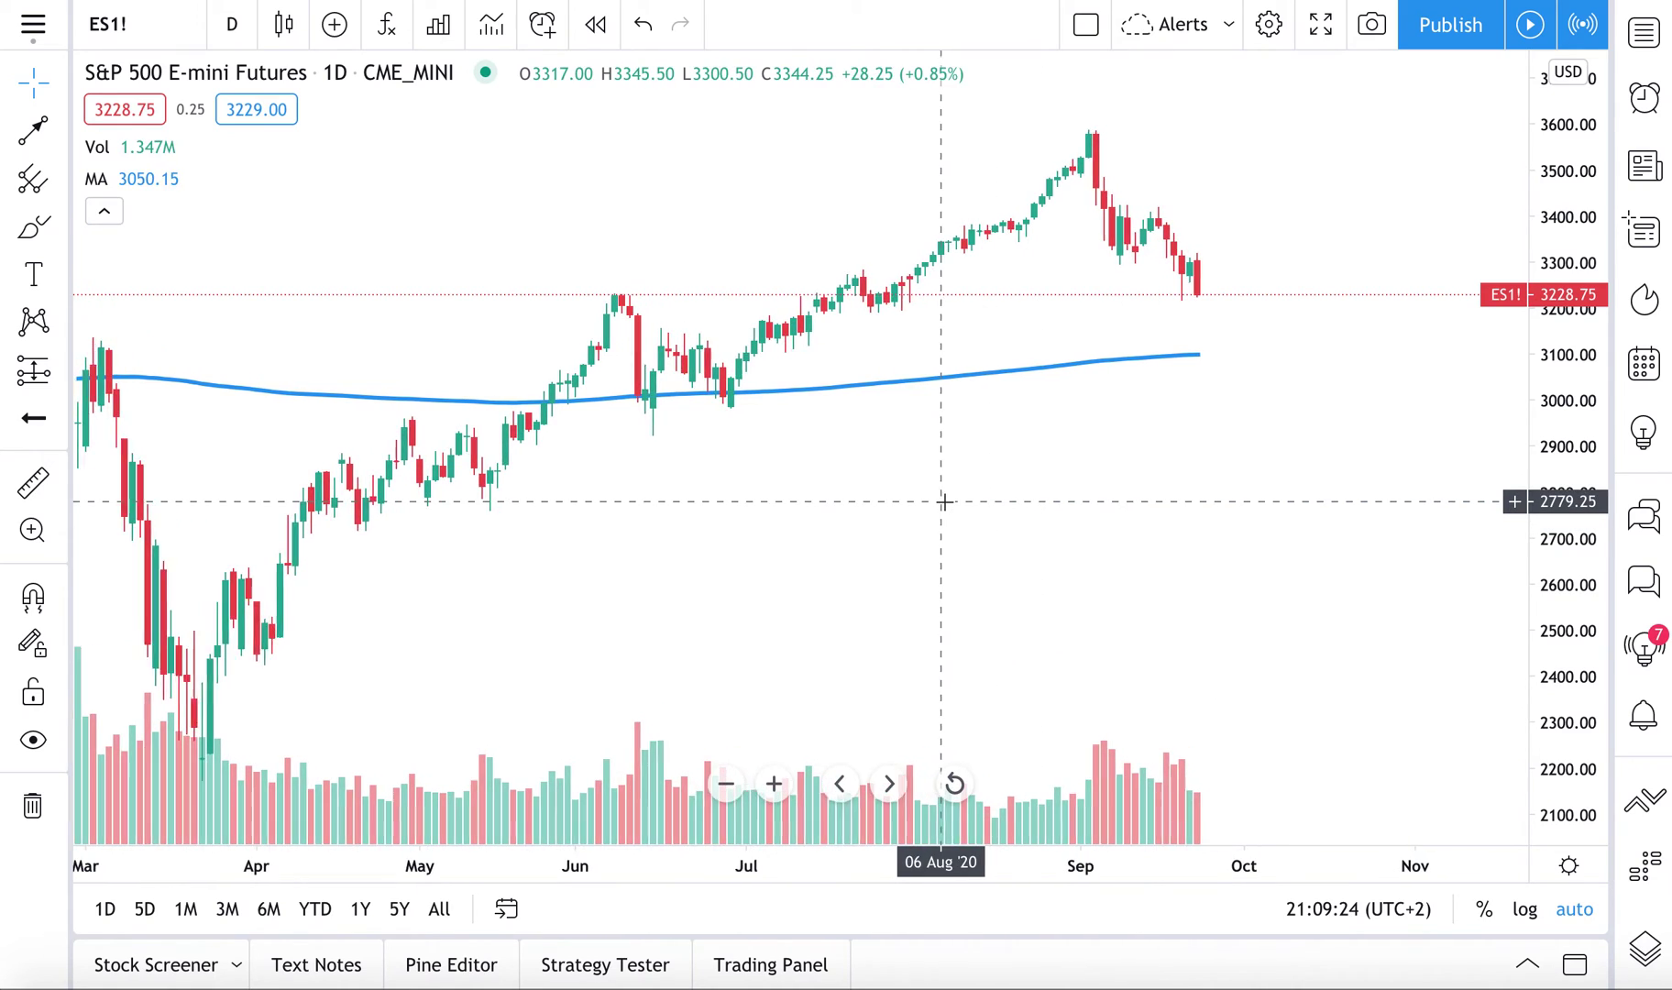
{"action": "scroll", "coordinate": [943, 500], "scroll_direction": "up", "scroll_amount": 1}
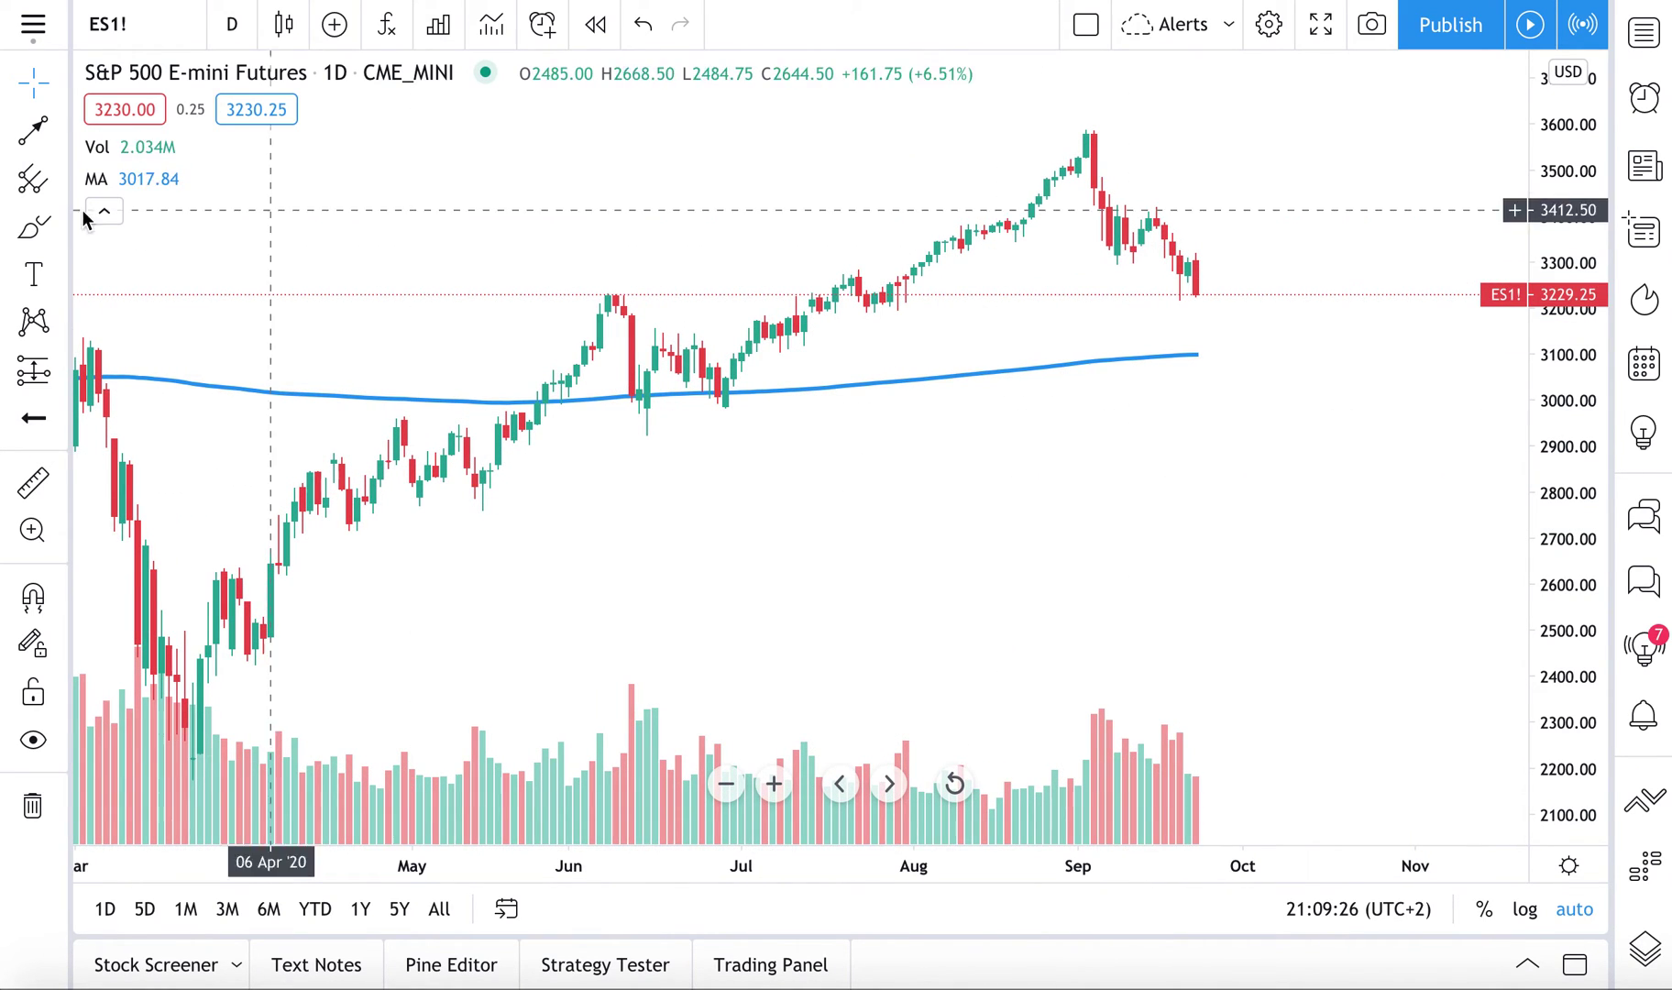
{"action": "left_click", "coordinate": [34, 227]}
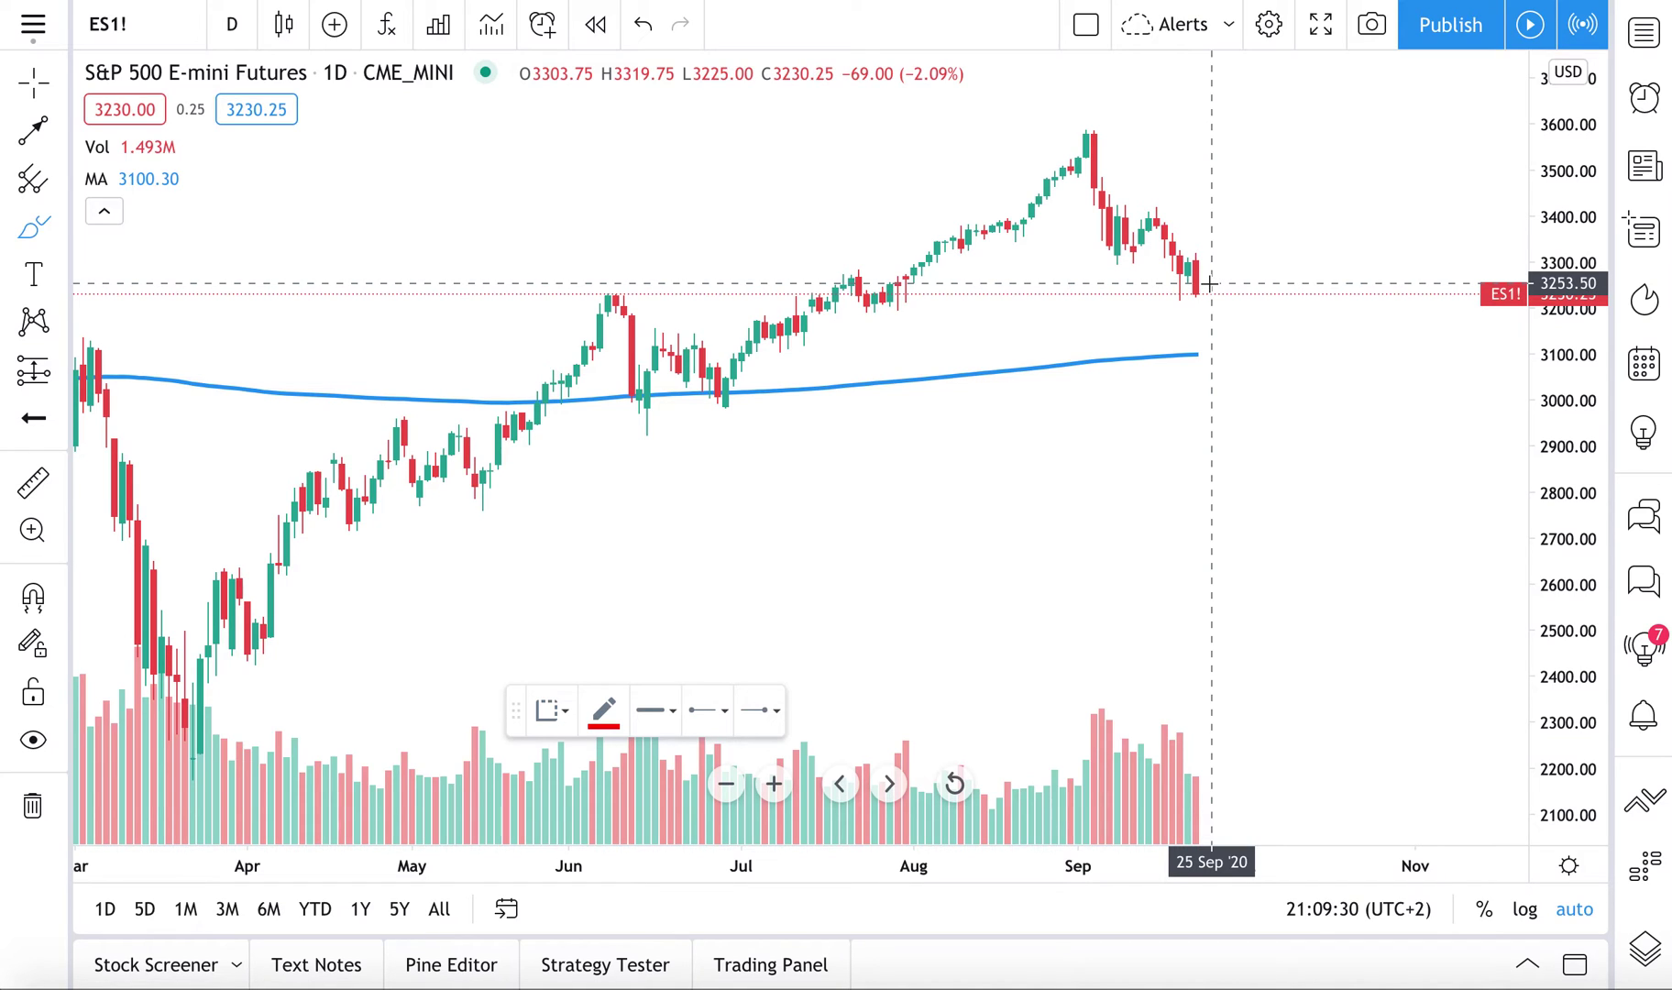
{"action": "left_click_drag", "start_coordinate": [1212, 287], "coordinate": [1219, 346]}
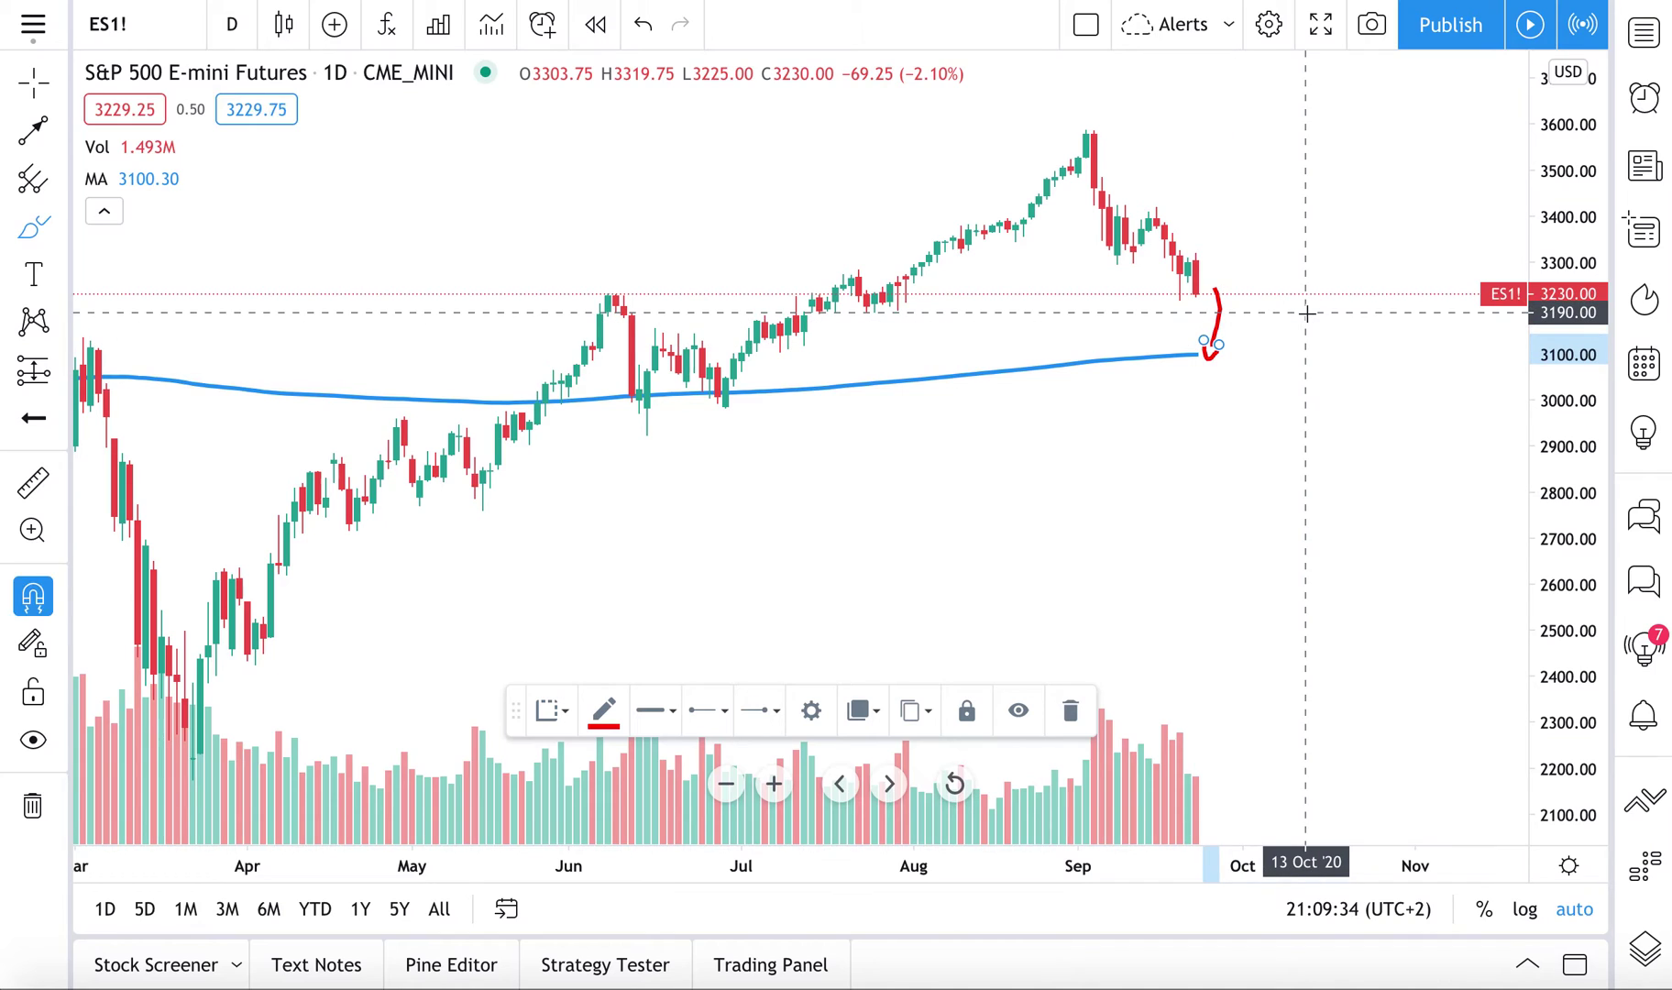
{"action": "key", "text": "Delete"}
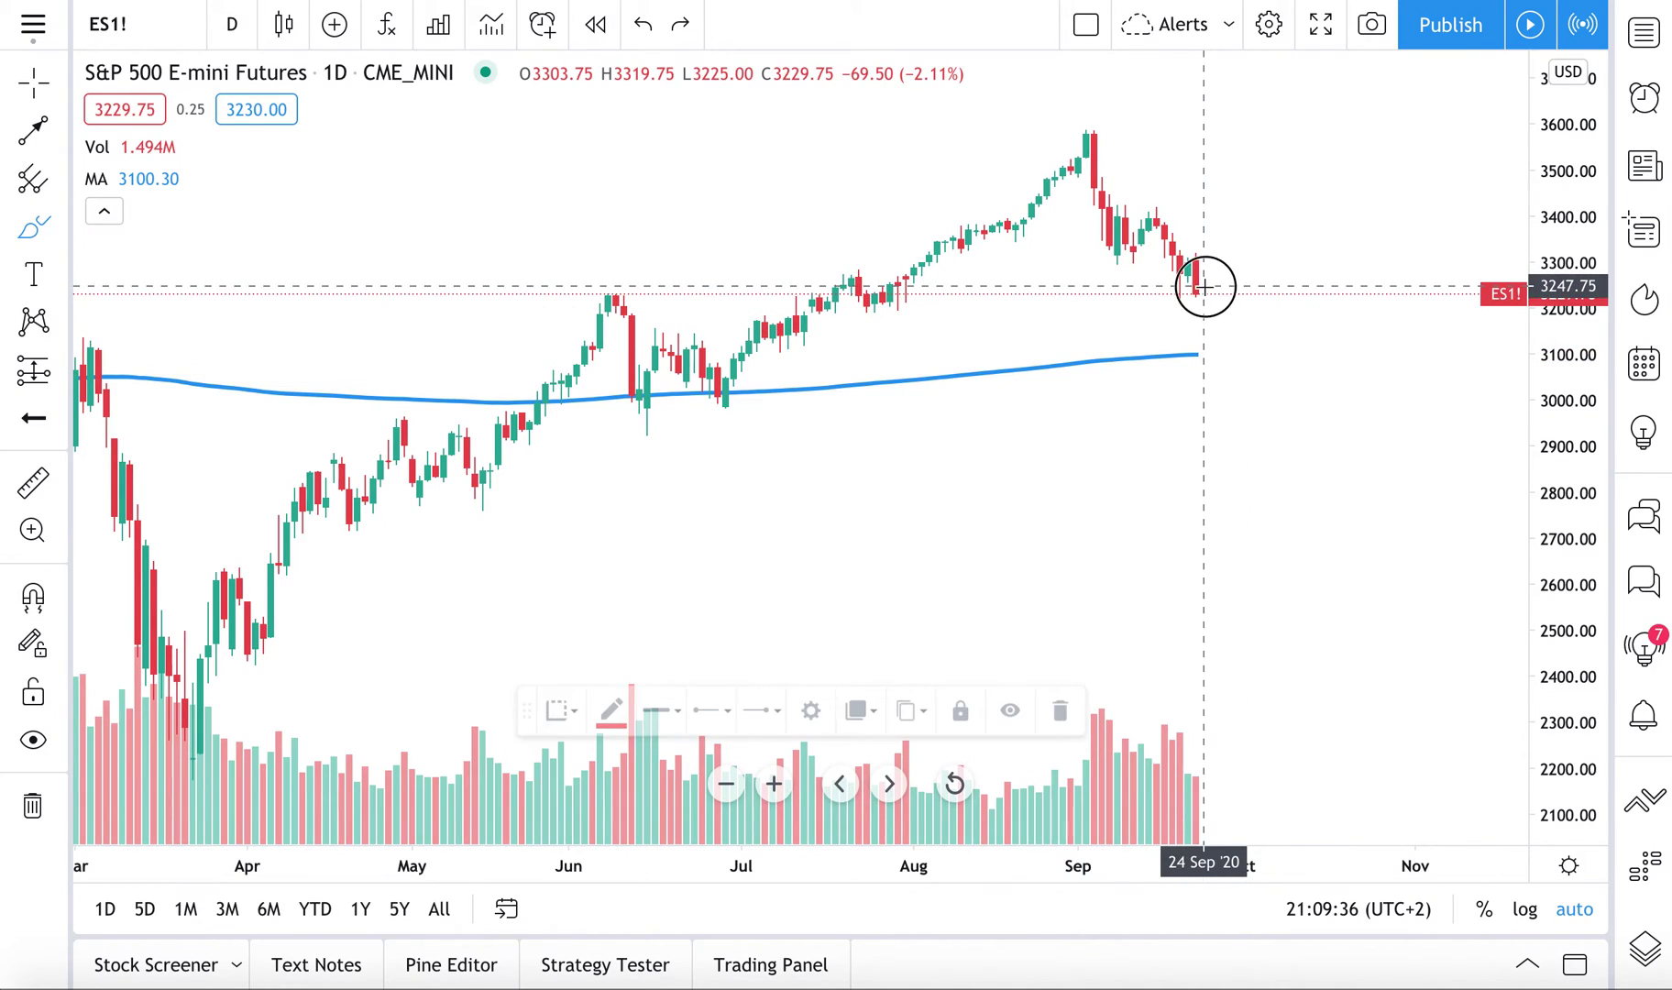
{"action": "left_click_drag", "start_coordinate": [1204, 286], "coordinate": [1288, 342]}
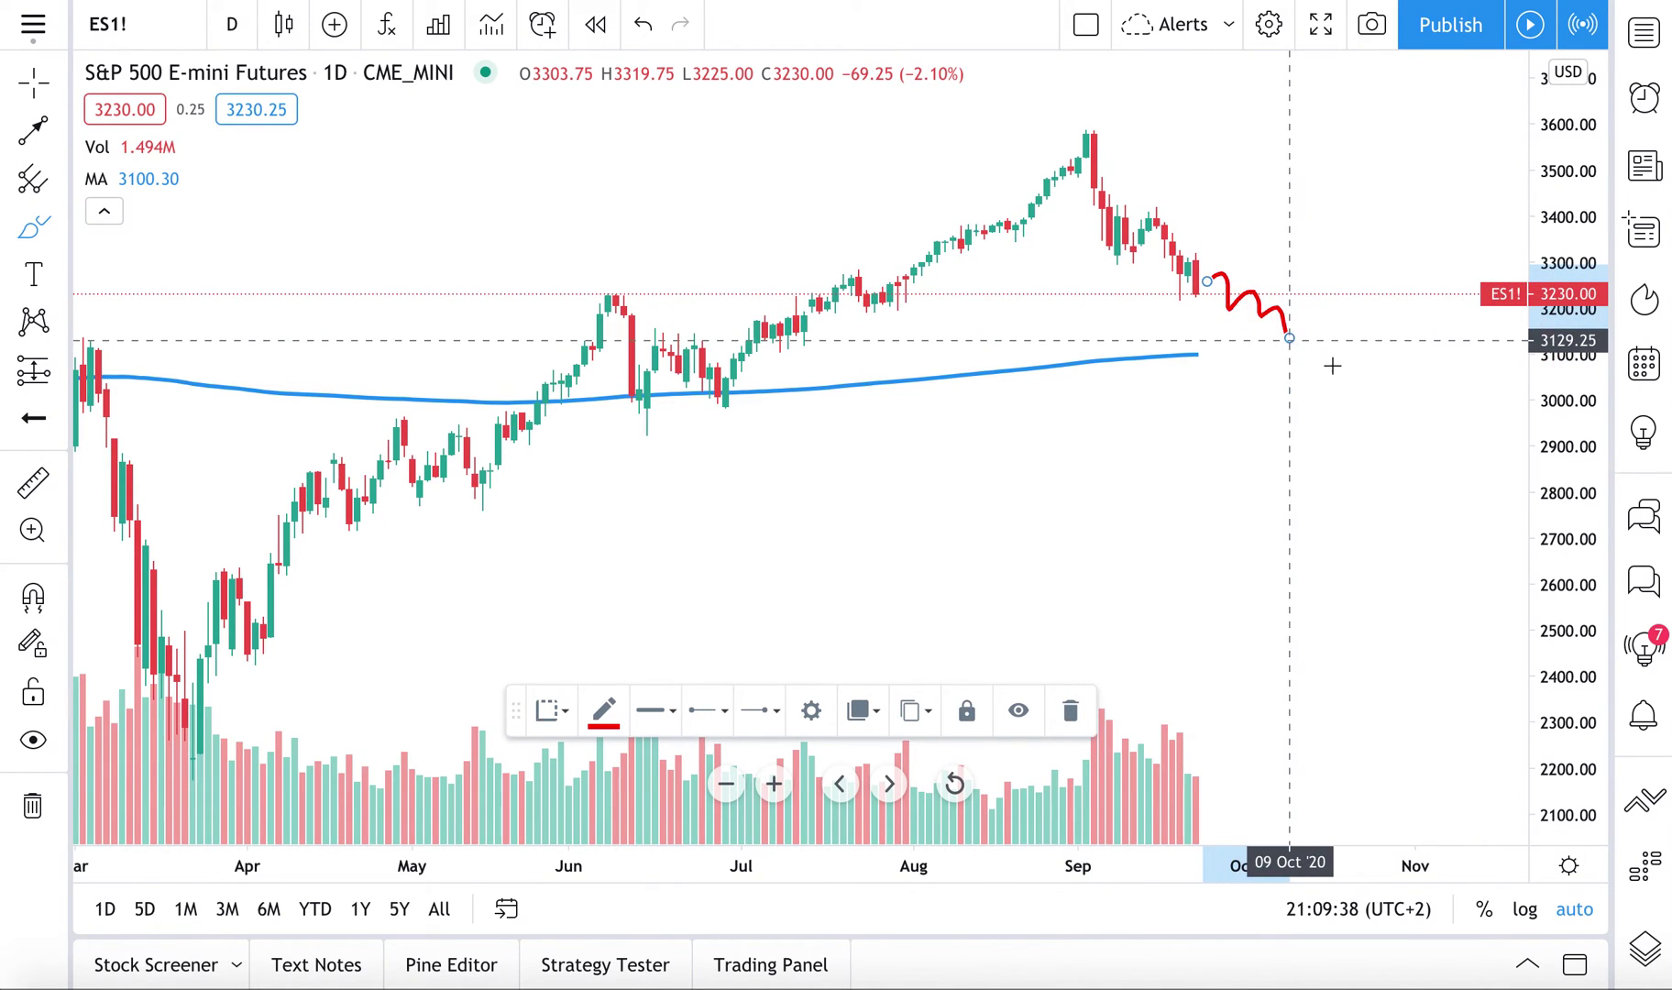
{"action": "key", "text": "Delete"}
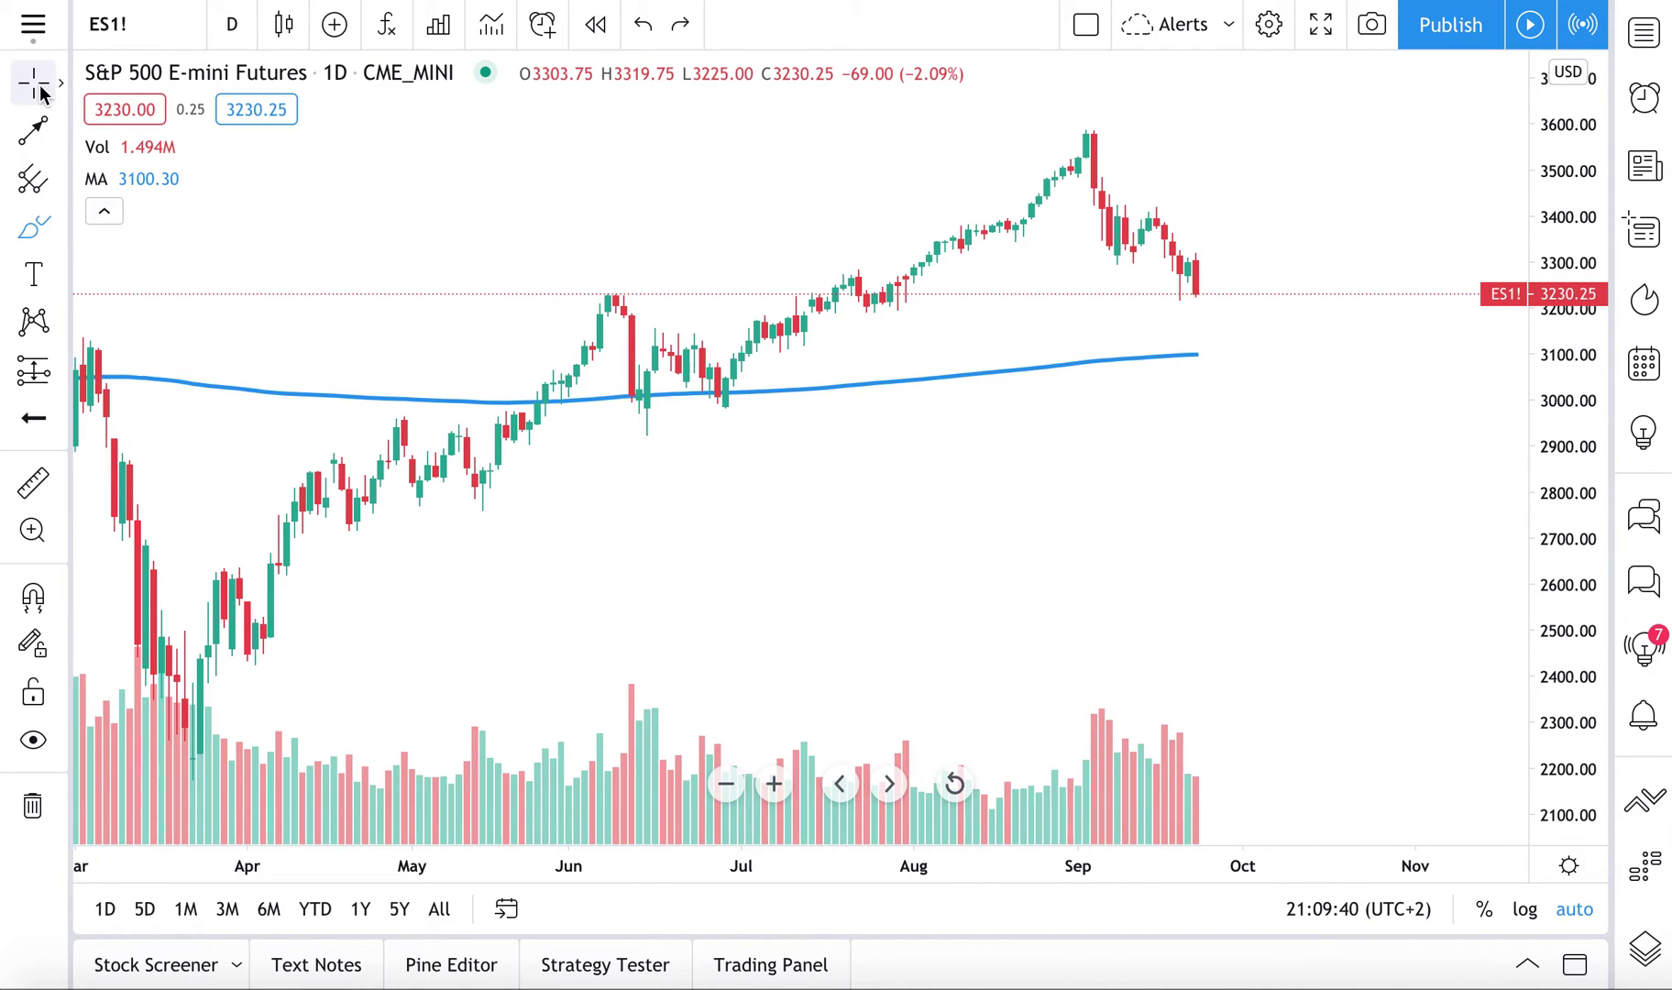
{"action": "left_click", "coordinate": [39, 86]}
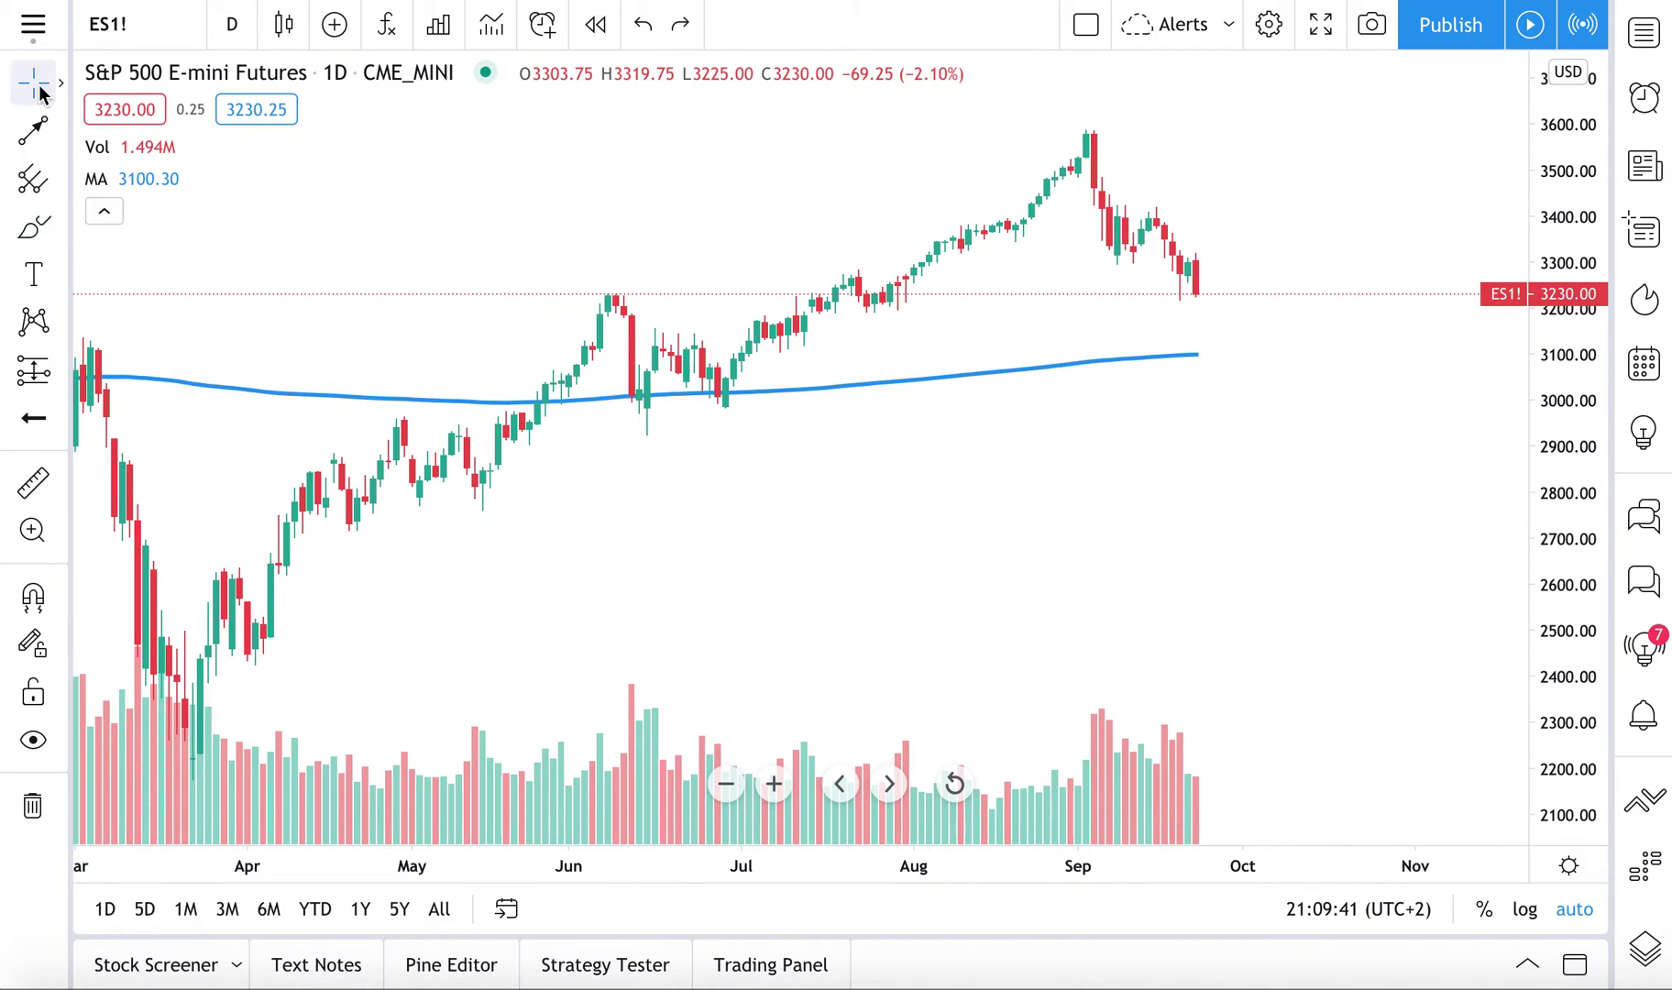
Add an alert on MA (200, close, 0) with condition Crossing Down at 3100.25.
{"action": "right_click", "coordinate": [981, 386]}
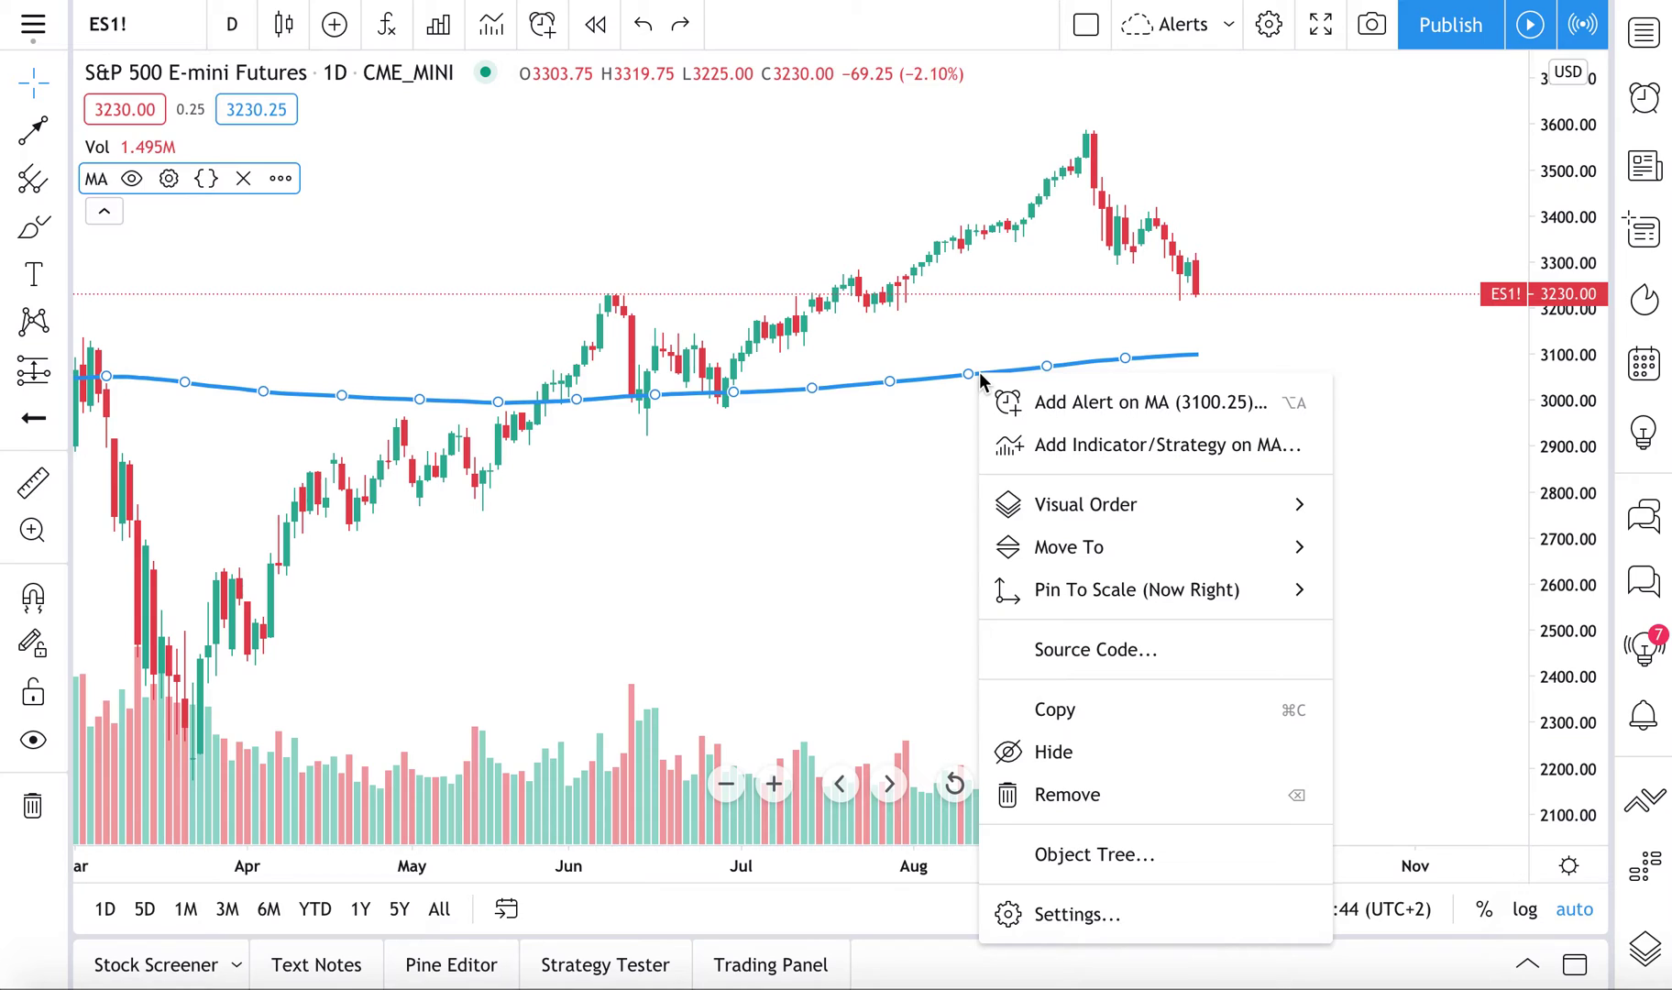
{"action": "left_click", "coordinate": [1092, 410]}
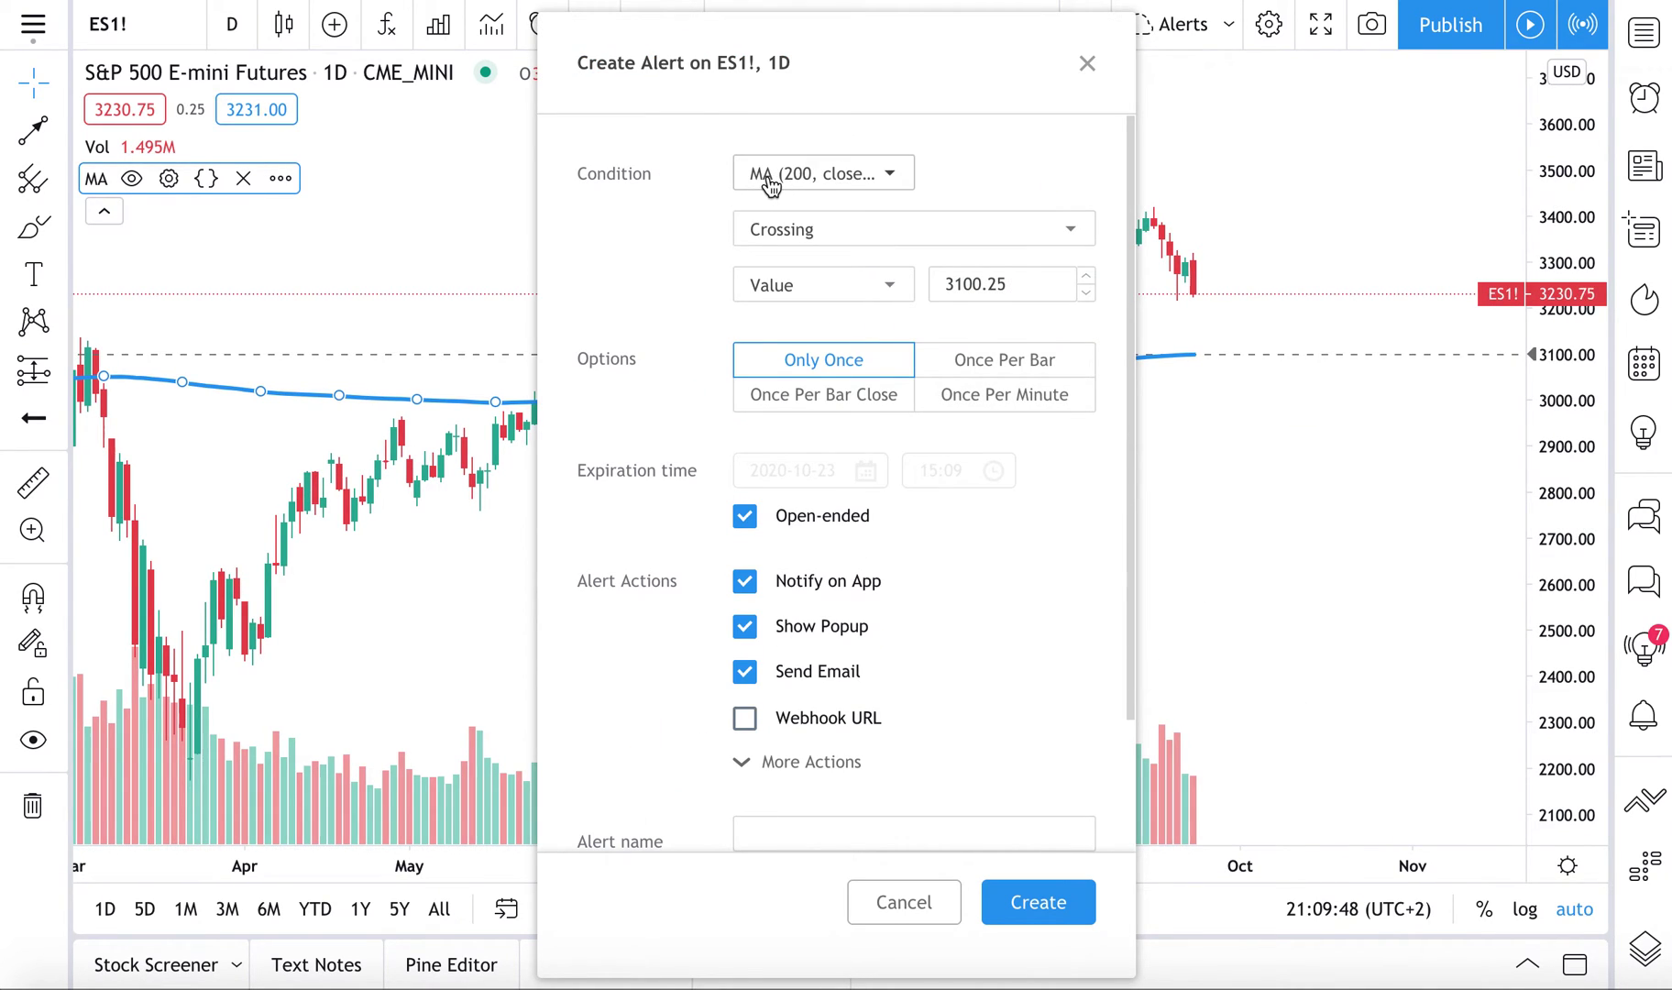
{"action": "left_click", "coordinate": [855, 173]}
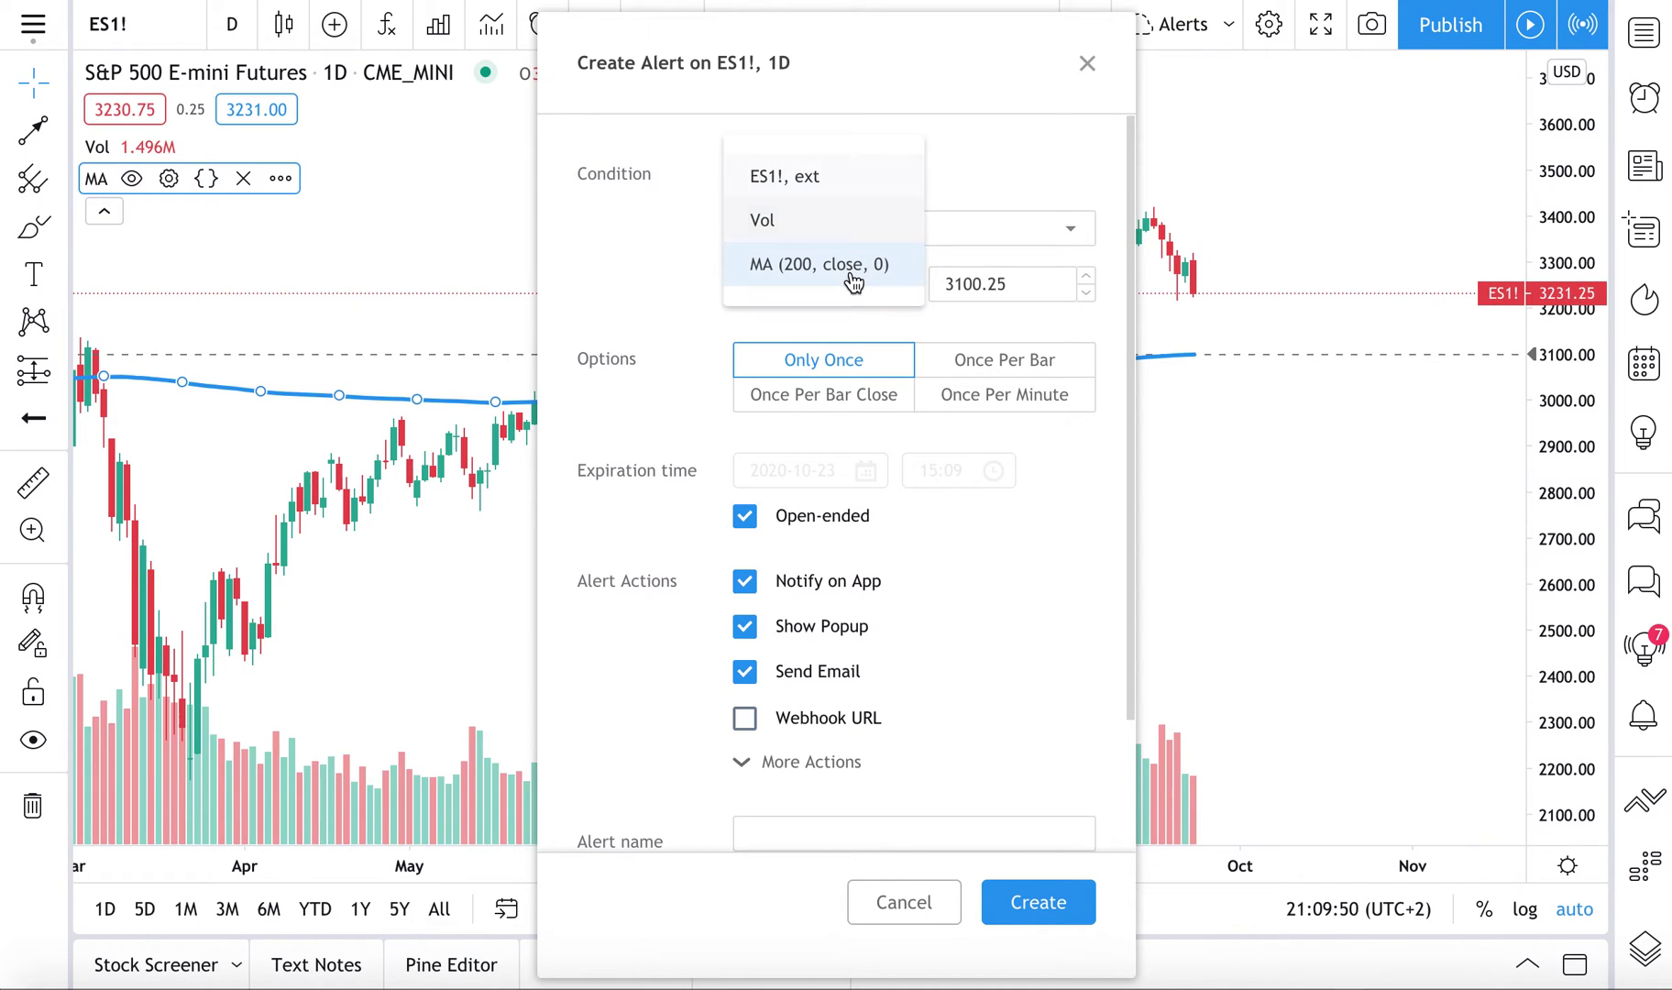
{"action": "left_click", "coordinate": [819, 264]}
{"action": "left_click", "coordinate": [803, 231]}
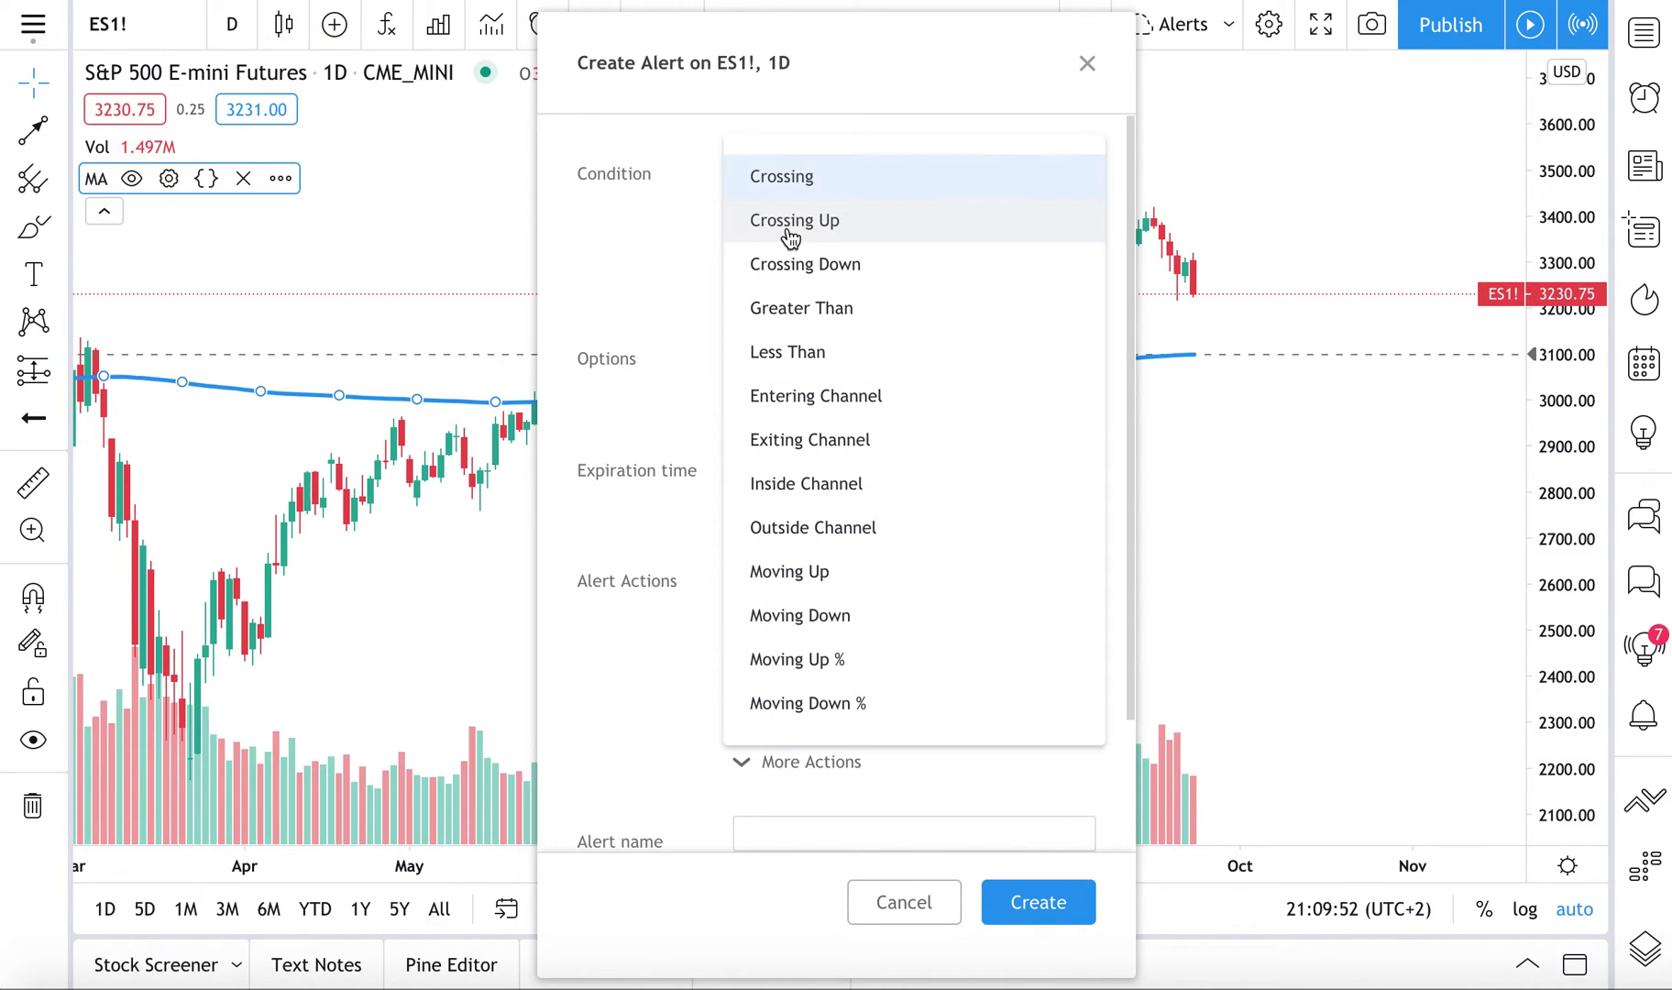
{"action": "left_click", "coordinate": [850, 268]}
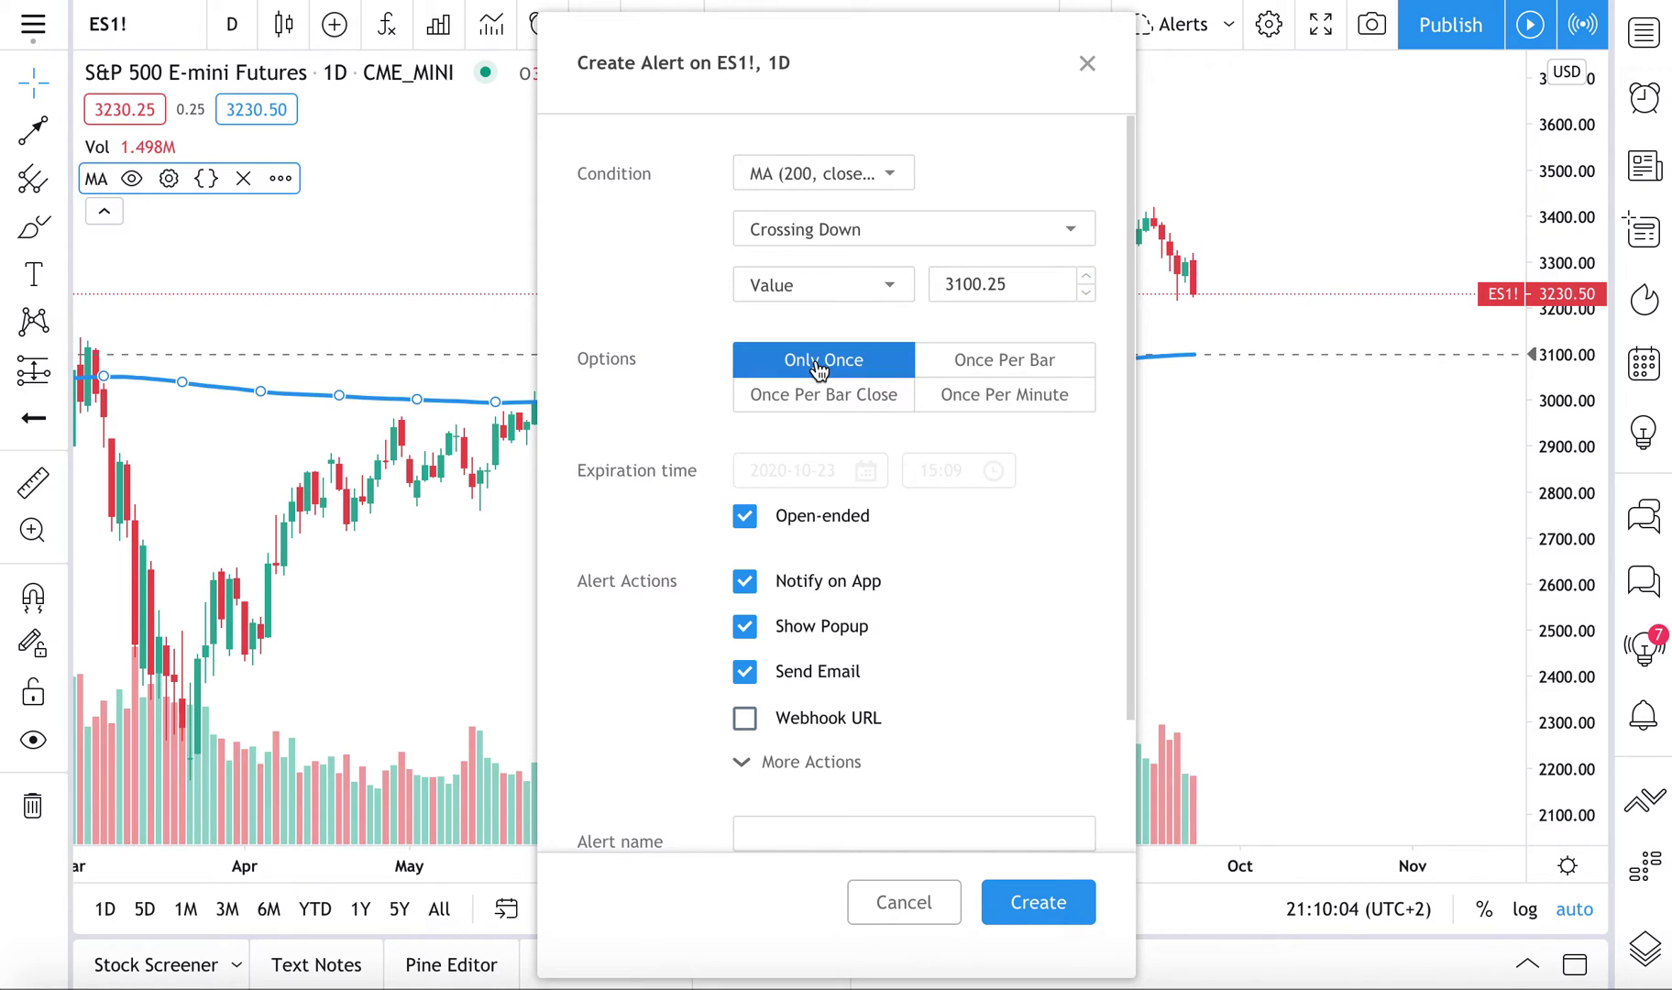
{"action": "scroll", "coordinate": [816, 369], "scroll_direction": "down", "scroll_amount": 2}
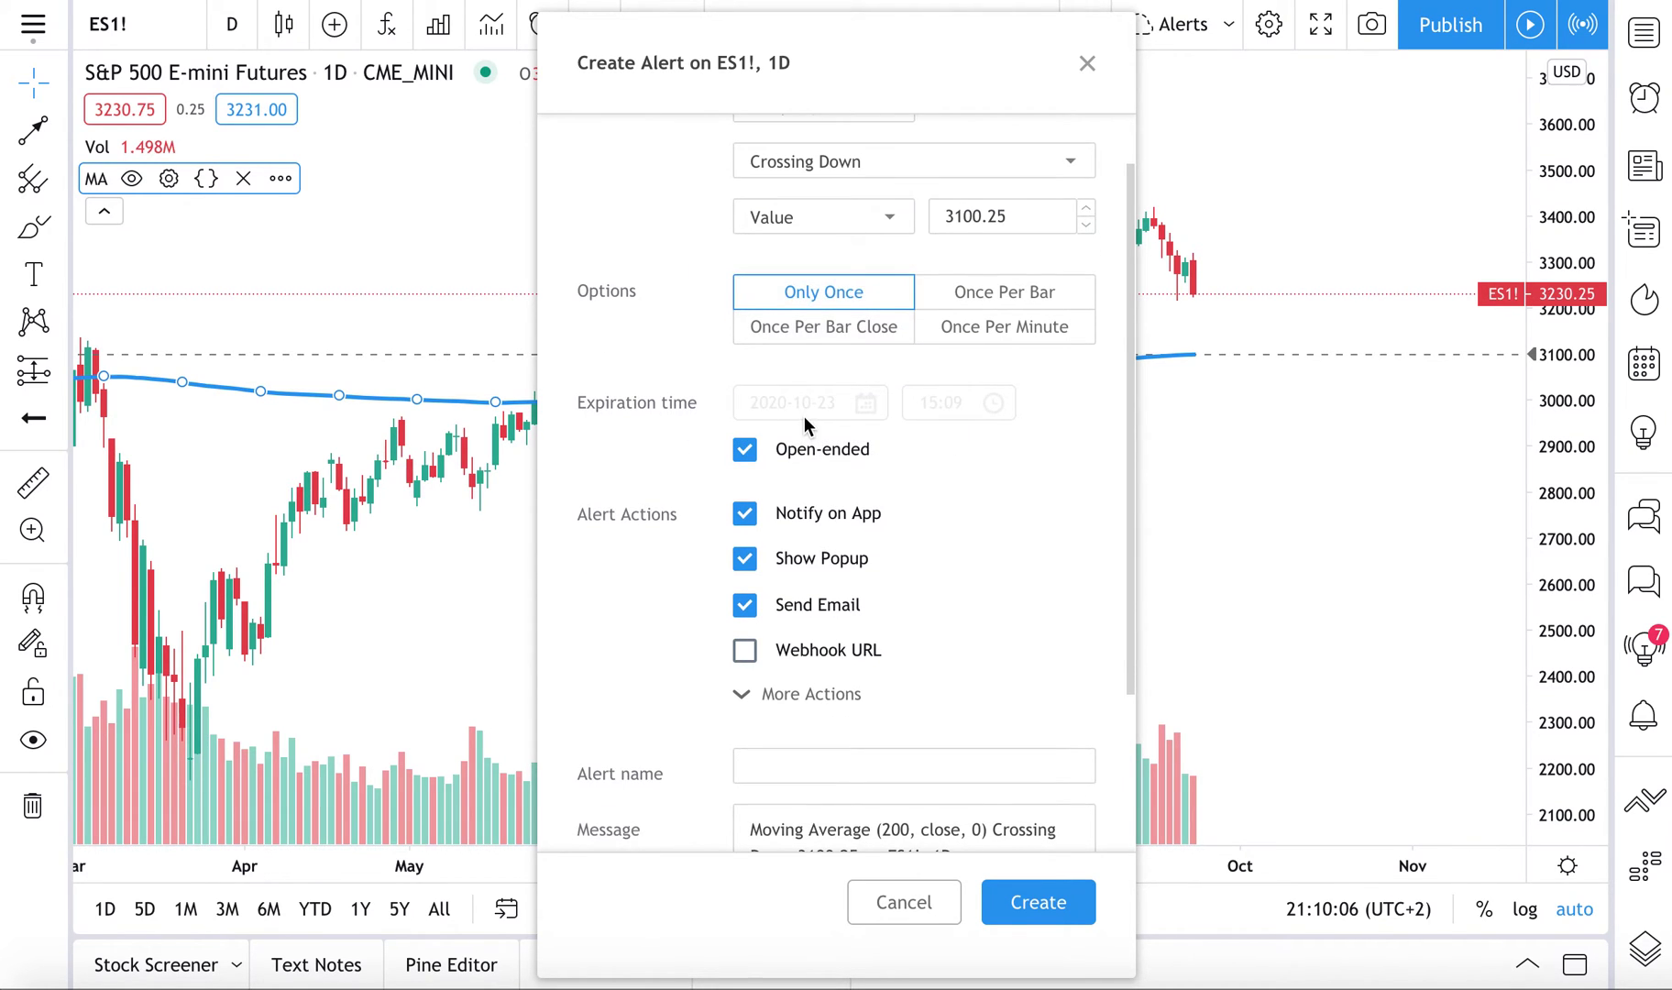
{"action": "scroll", "coordinate": [803, 417], "scroll_direction": "down", "scroll_amount": 3}
Make the alert open-ended, turn off popup and email, and toggle app notifications off and on.
{"action": "left_click", "coordinate": [745, 232]}
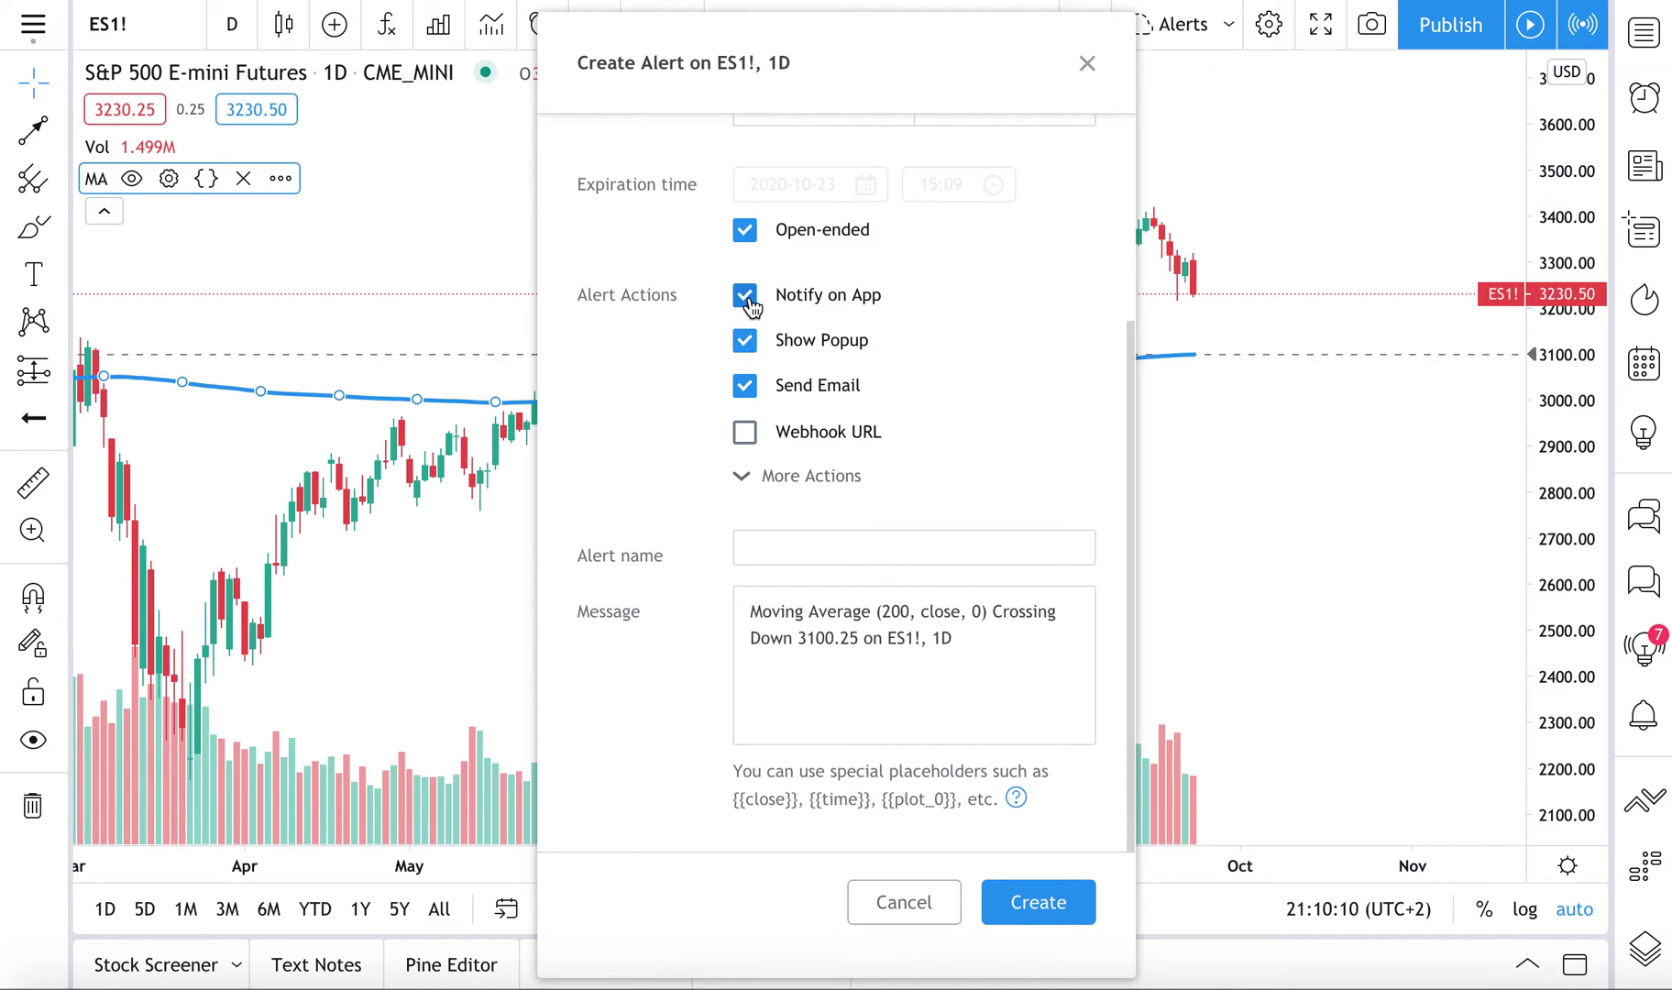
{"action": "left_click", "coordinate": [746, 341]}
{"action": "left_click", "coordinate": [745, 386]}
{"action": "left_click", "coordinate": [744, 297]}
{"action": "left_click", "coordinate": [744, 296]}
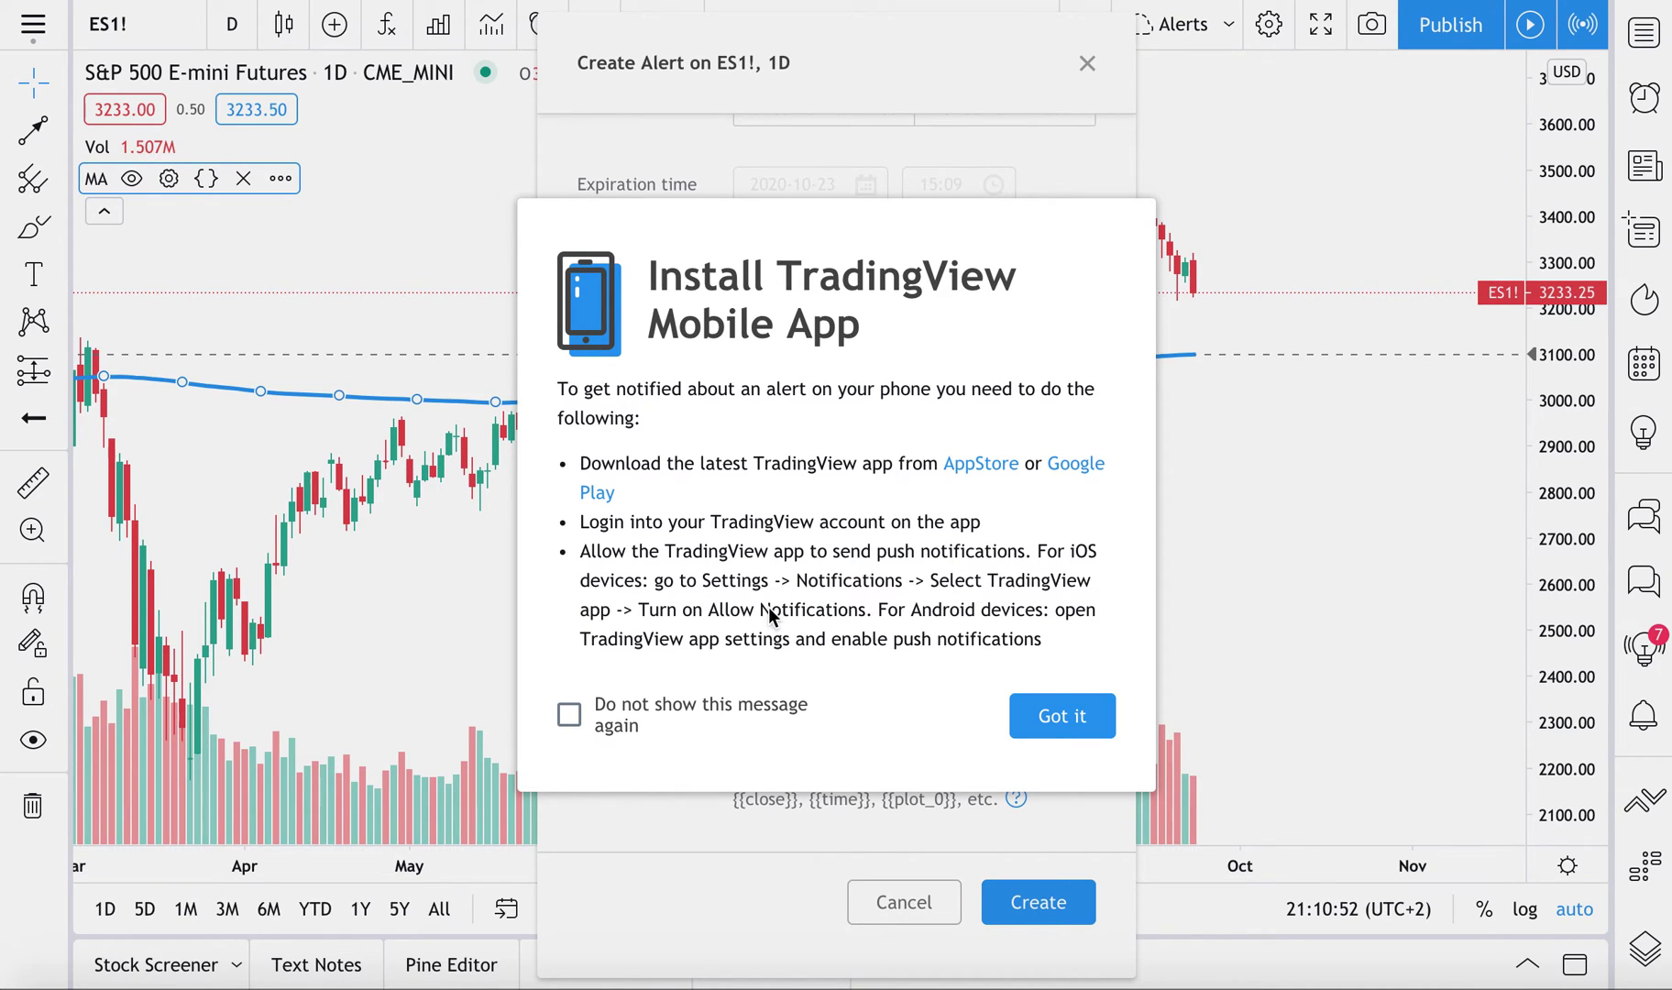
Dismiss the mobile-app notice, name the alert '200-Day Moving Average Alert', and move to the message.
{"action": "left_click", "coordinate": [1088, 718]}
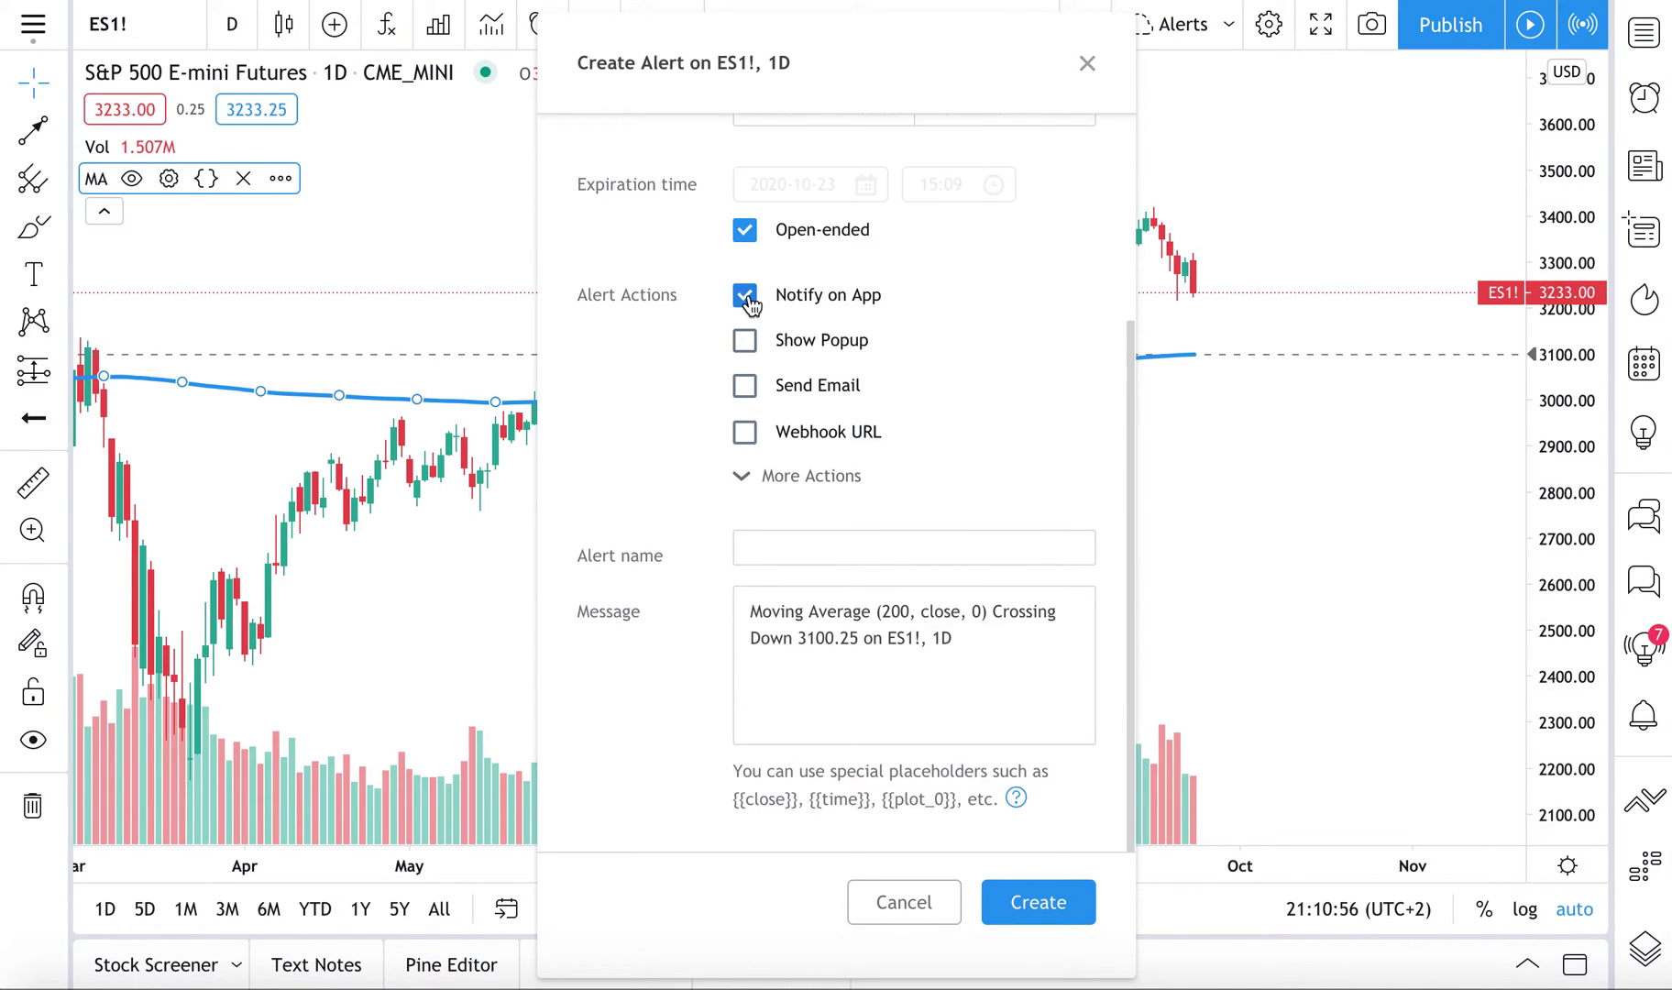
{"action": "left_click", "coordinate": [893, 550]}
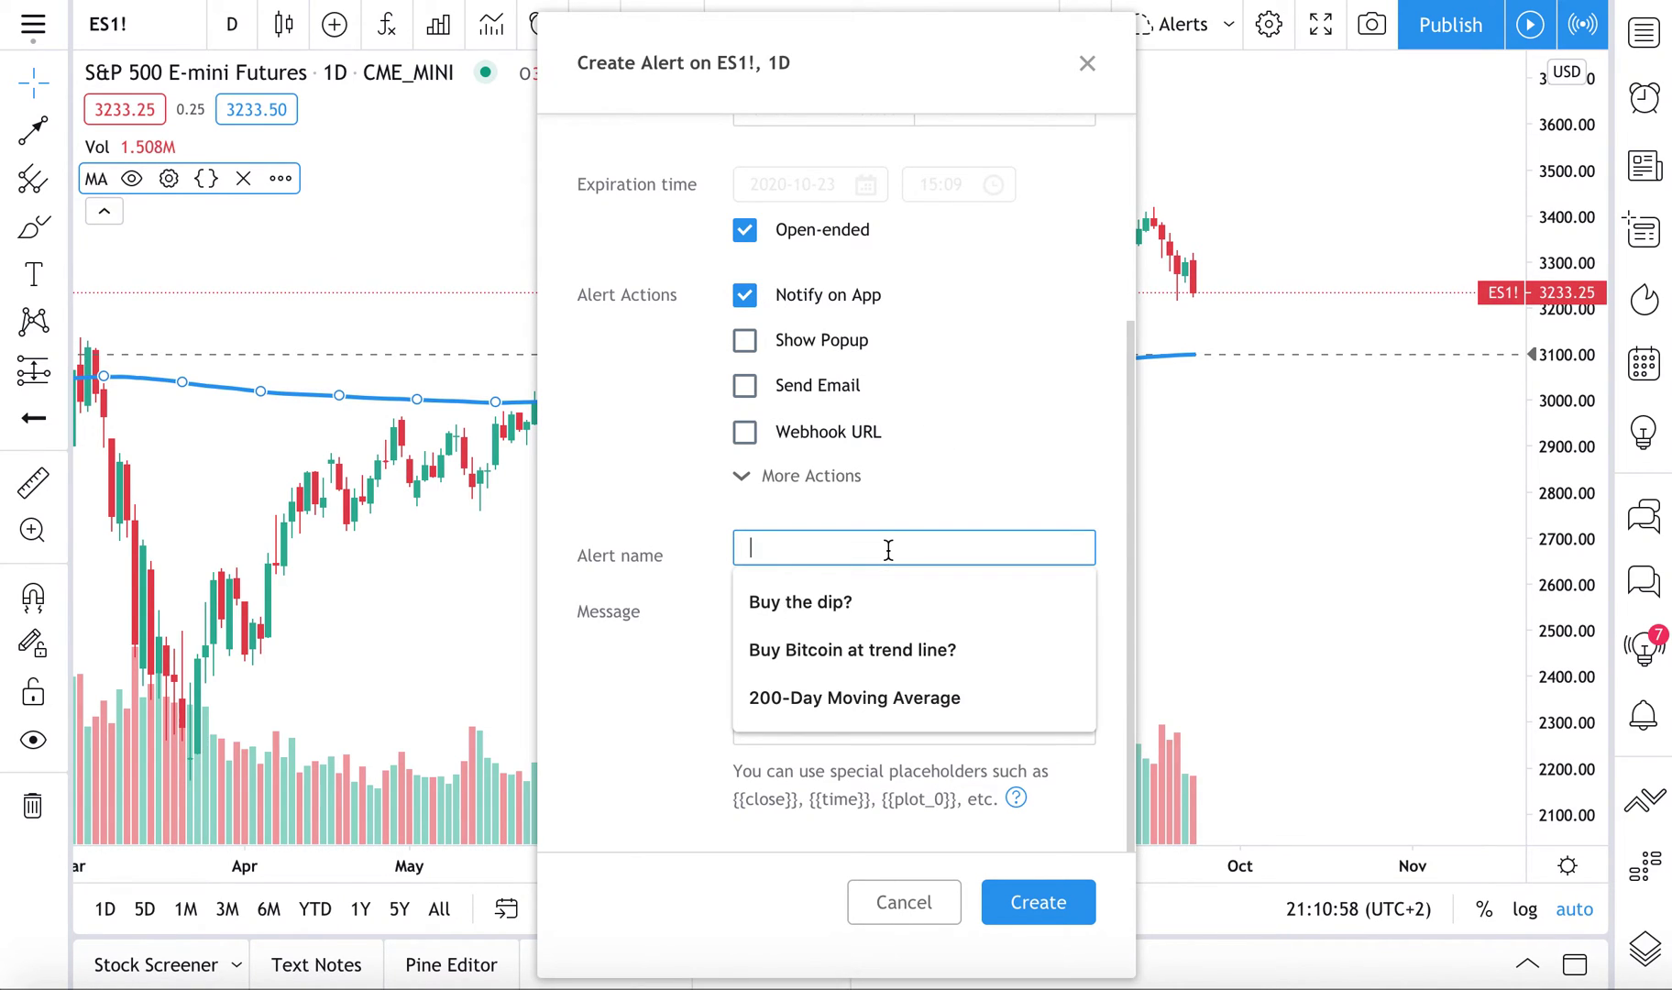
{"action": "type", "text": "200"}
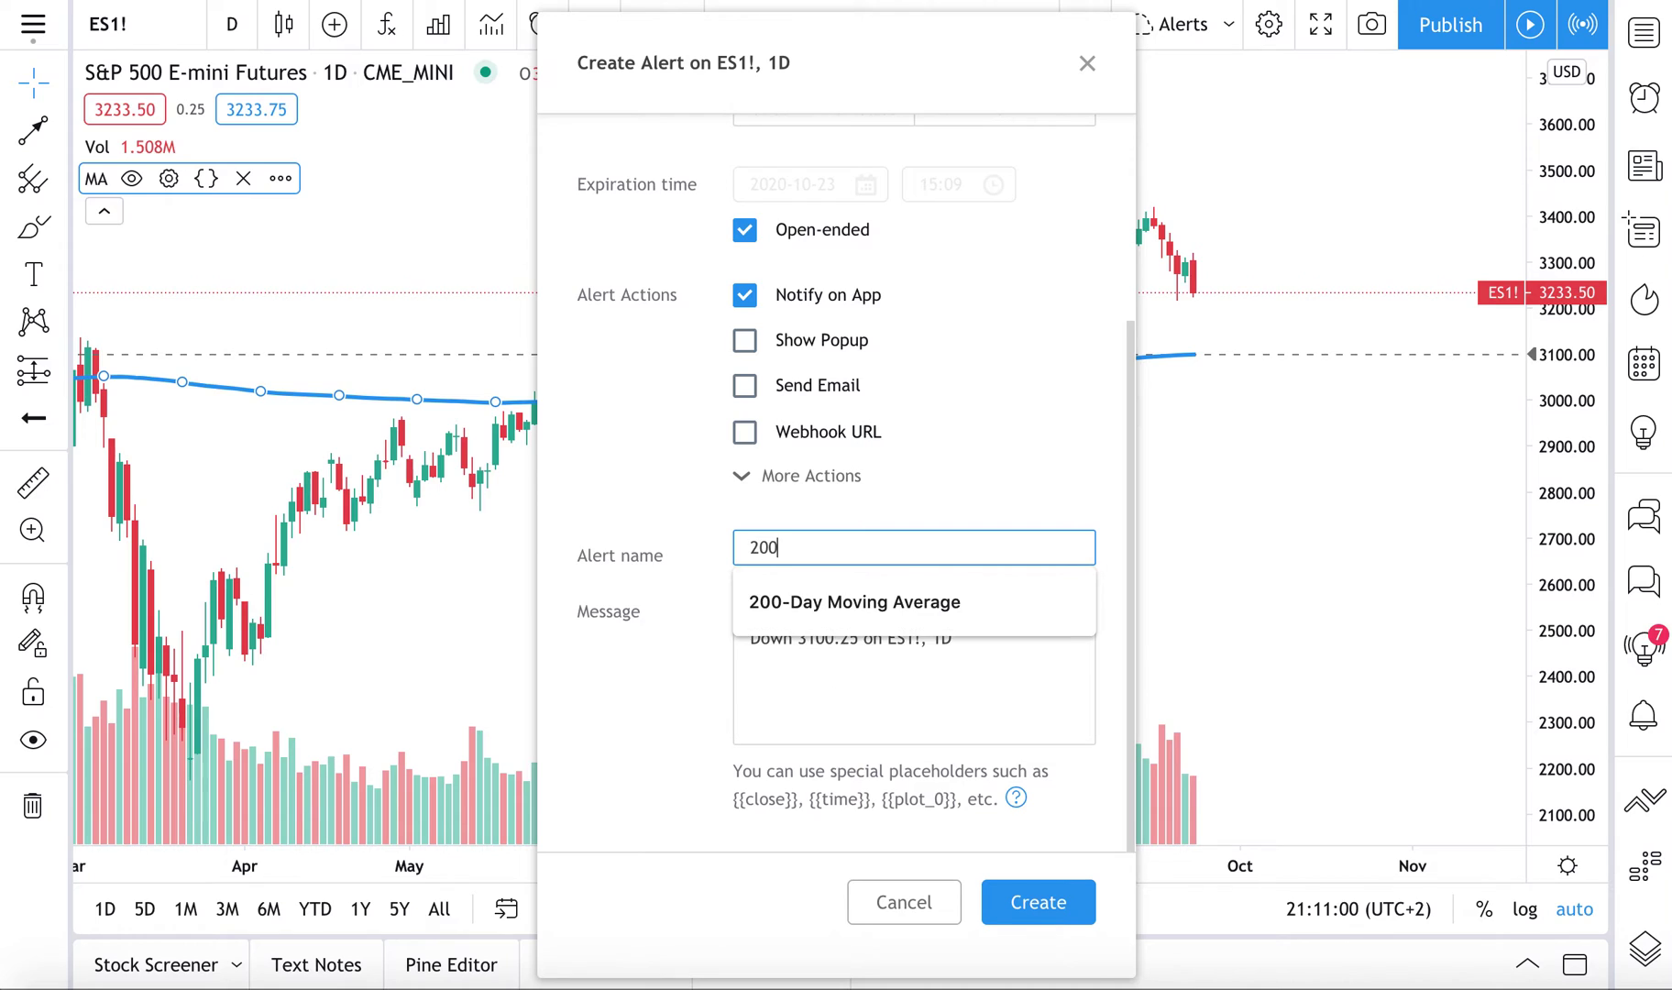
{"action": "type", "text": " Day Moving"}
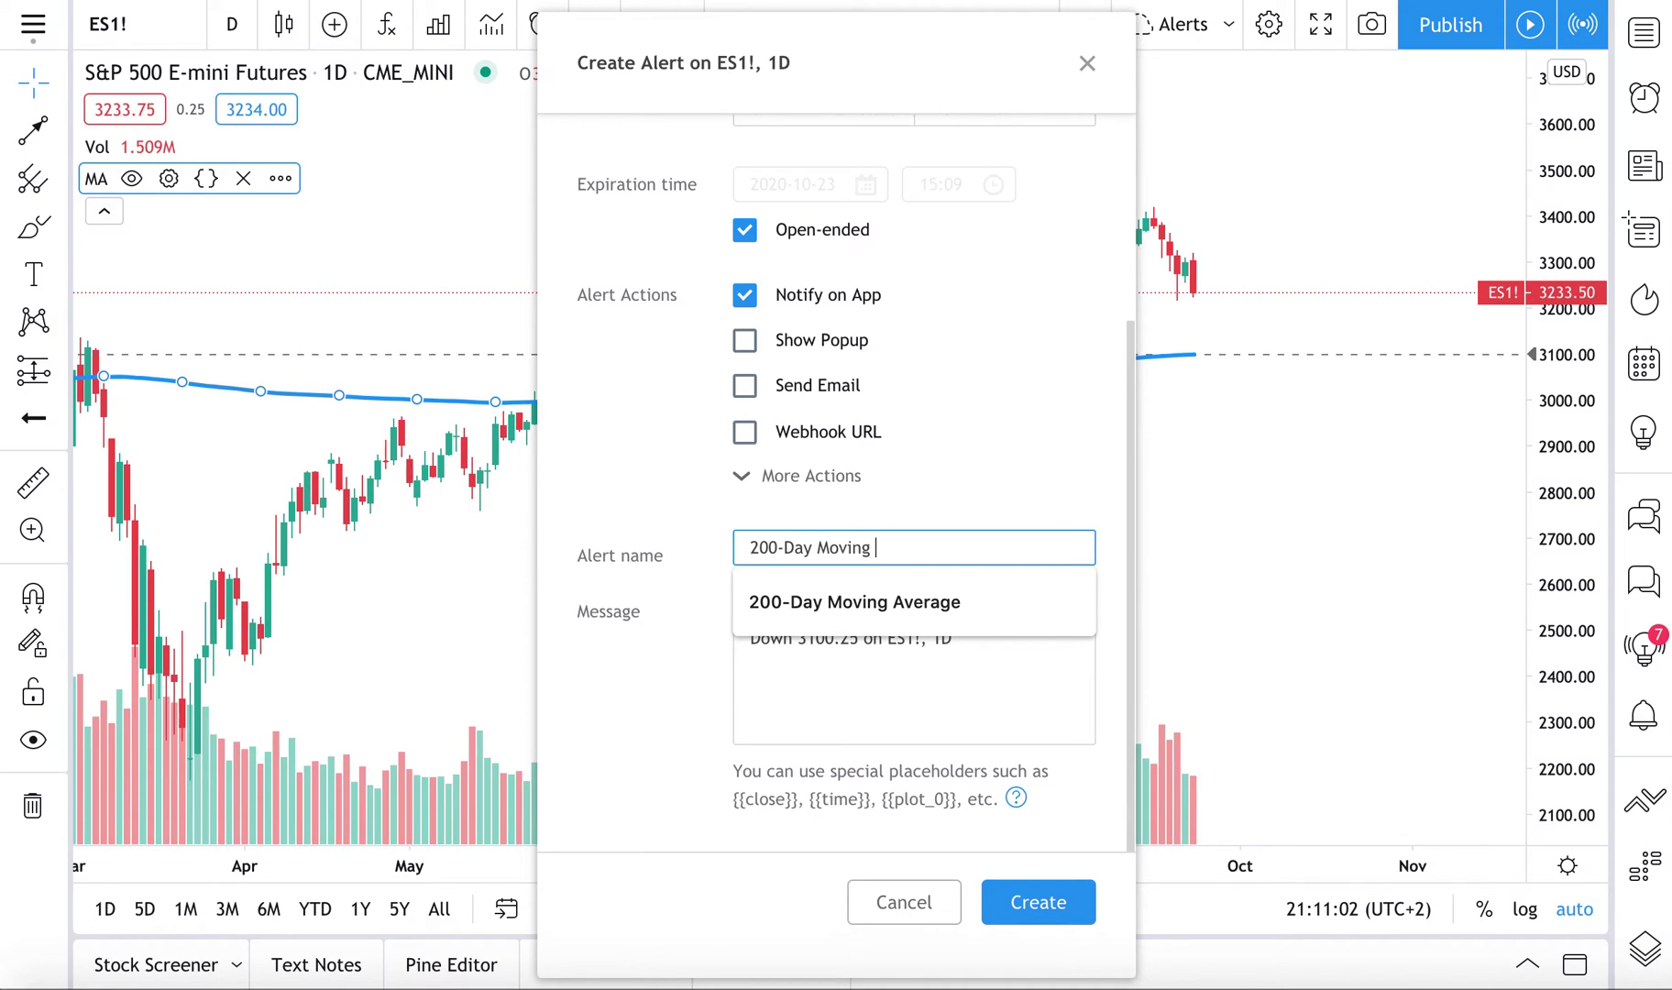
{"action": "type", "text": "Average Alert"}
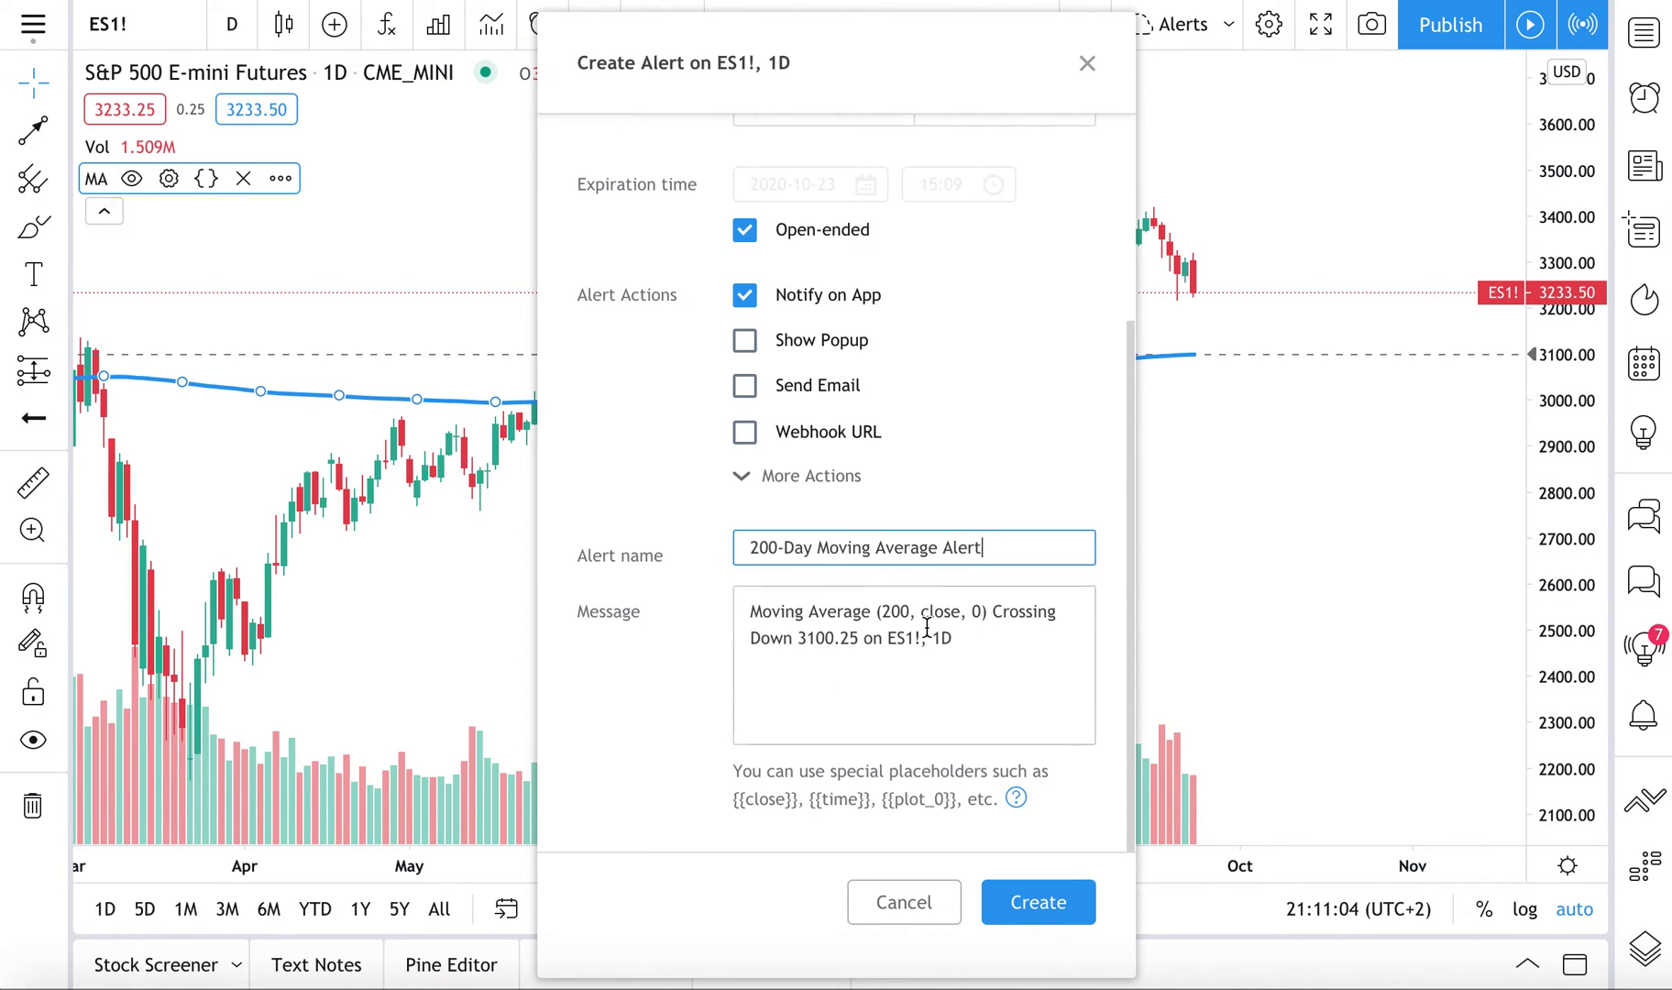
{"action": "left_click", "coordinate": [978, 653]}
{"action": "type", "text": "-"}
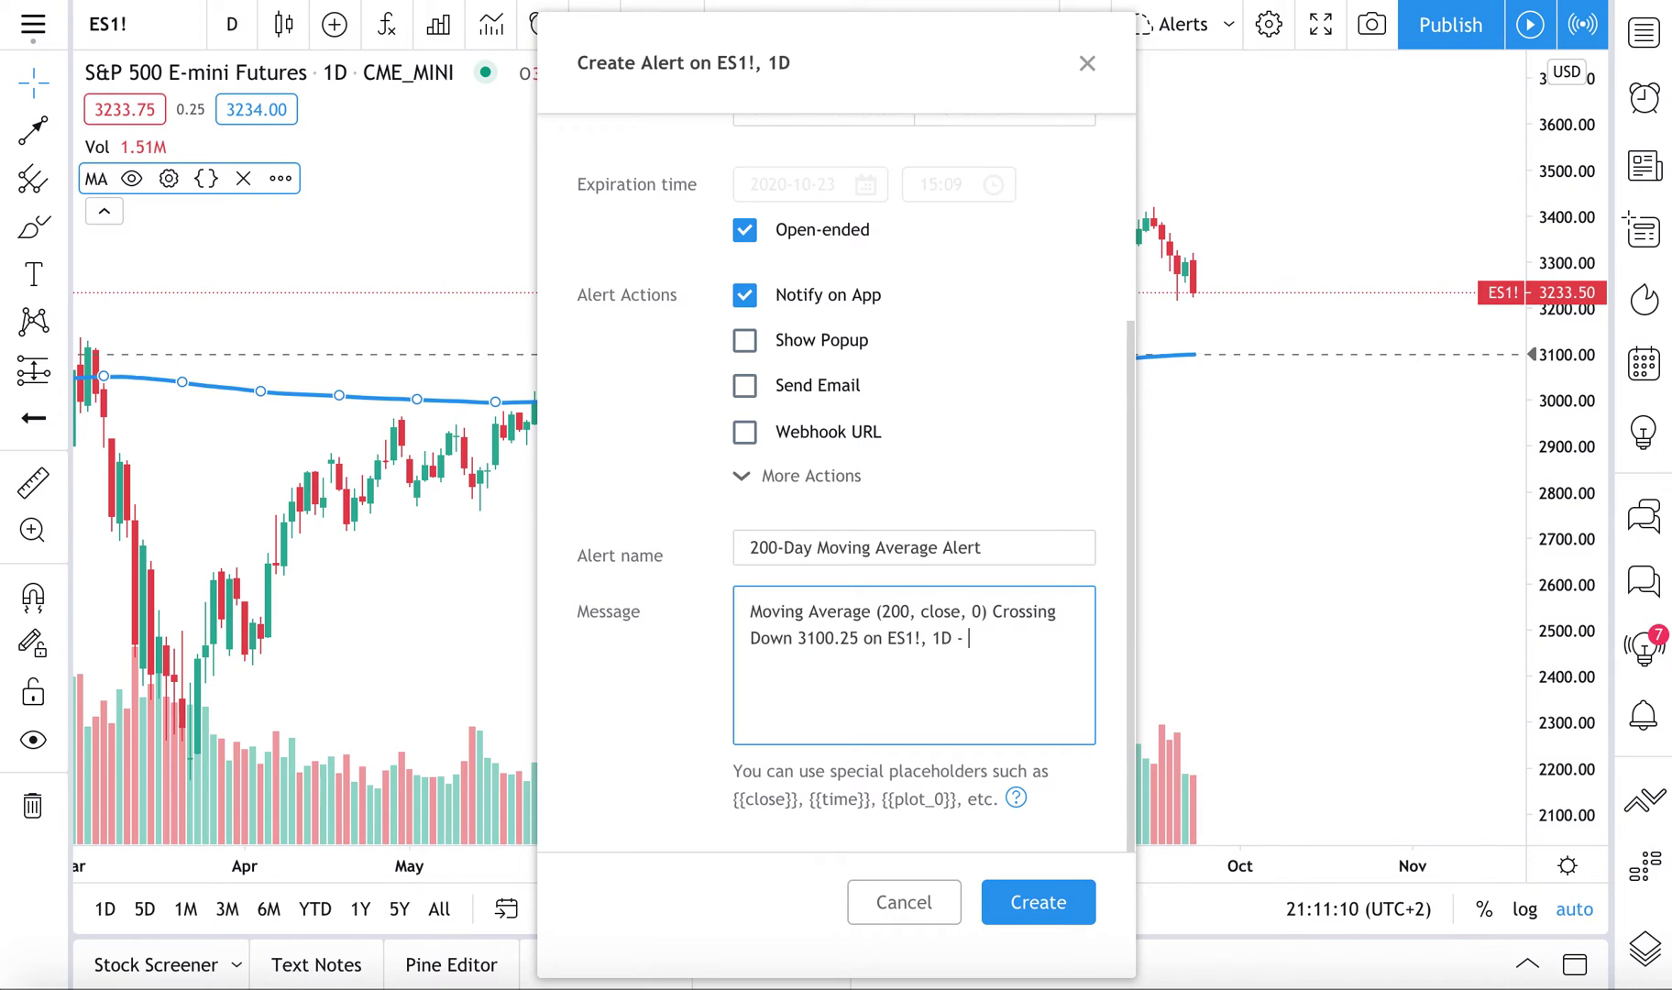
{"action": "type", "text": "Buy "}
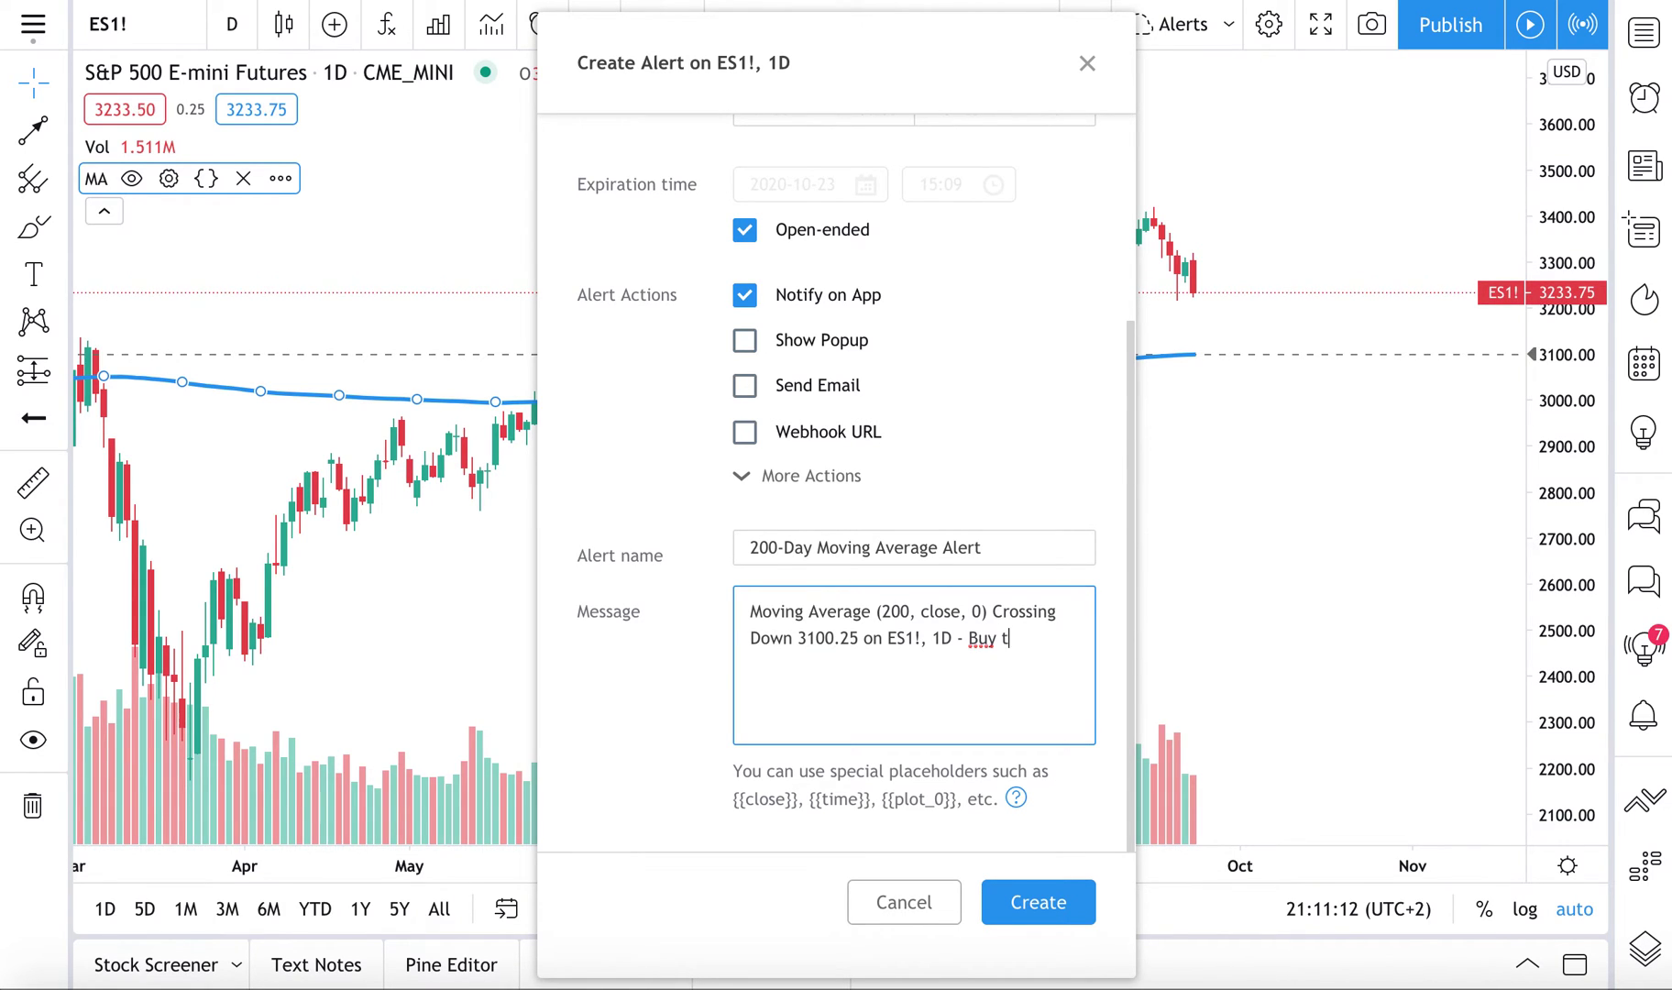
{"action": "type", "text": "the dip?"}
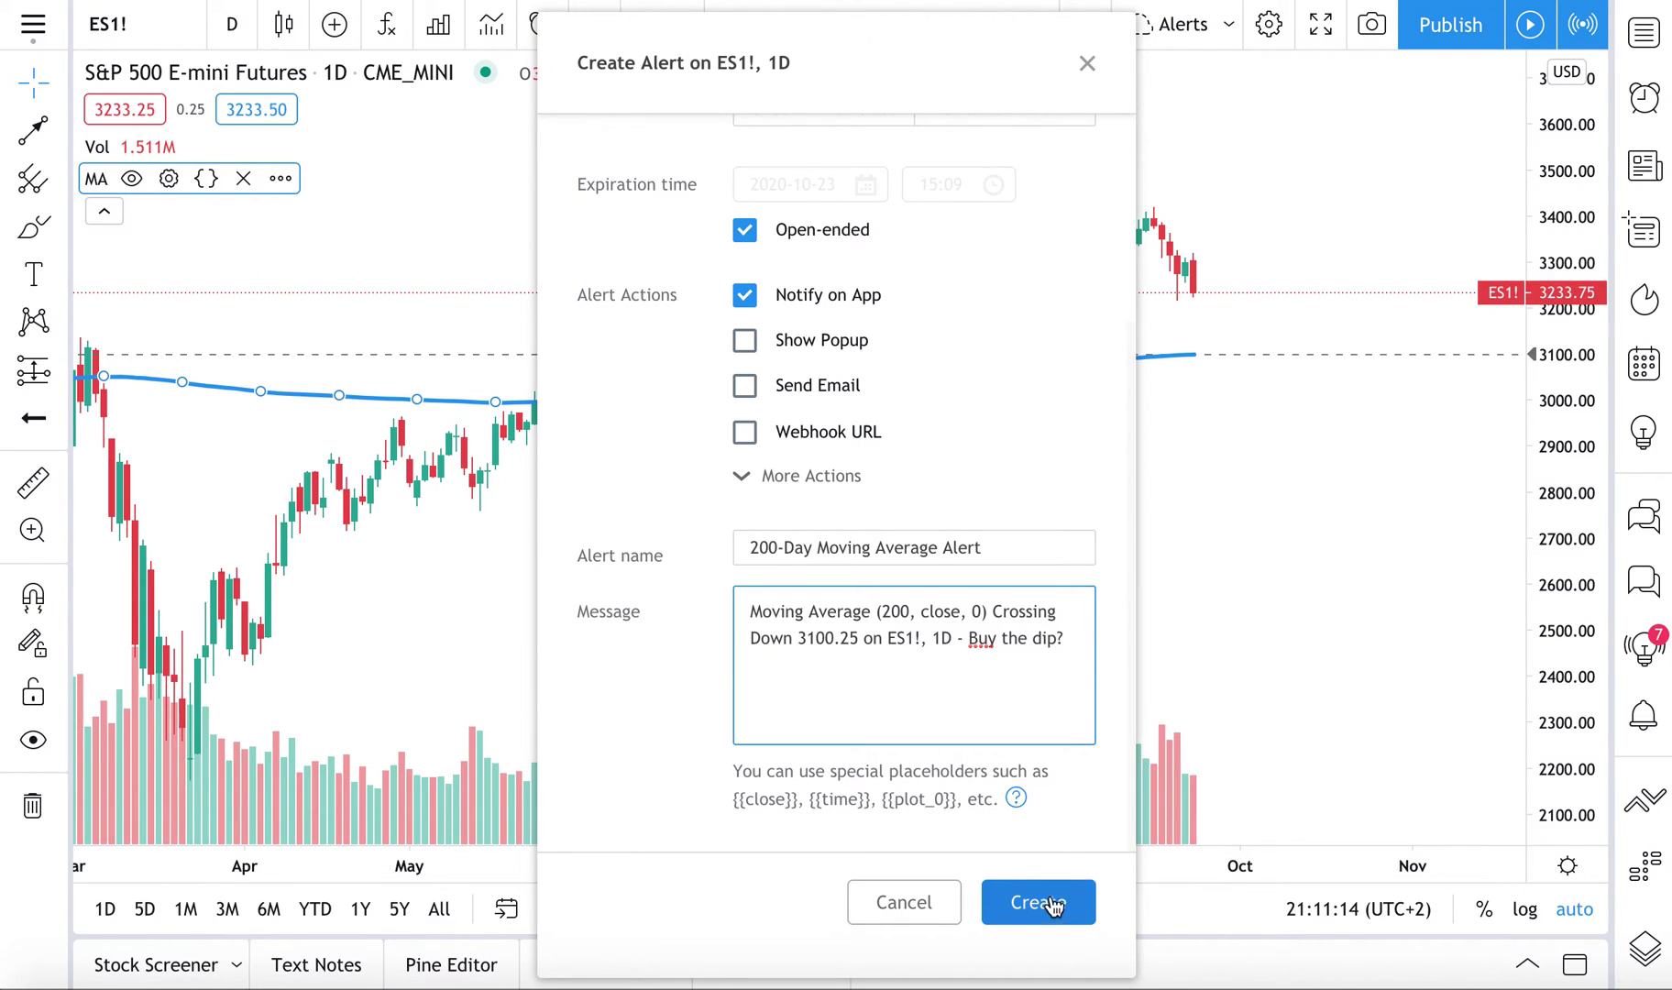
Create the alert, nudge its level to about 3097, then check and close the alerts list.
{"action": "left_click", "coordinate": [1038, 901]}
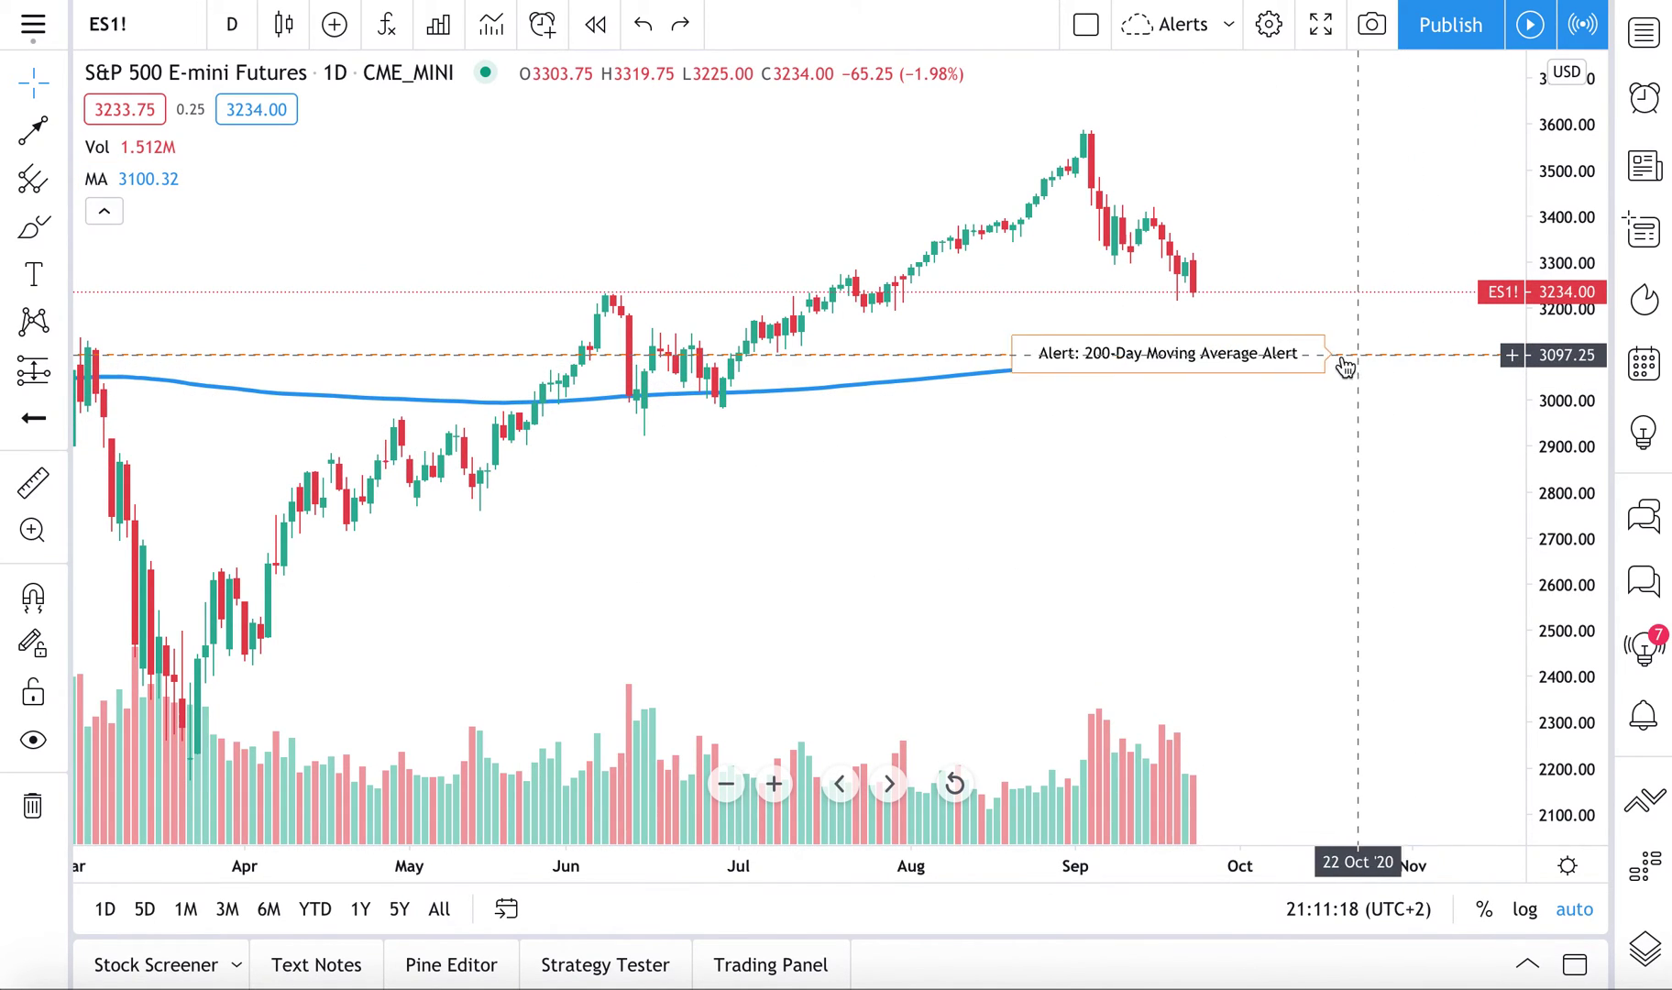
{"action": "left_click_drag", "start_coordinate": [1331, 356], "coordinate": [1328, 360]}
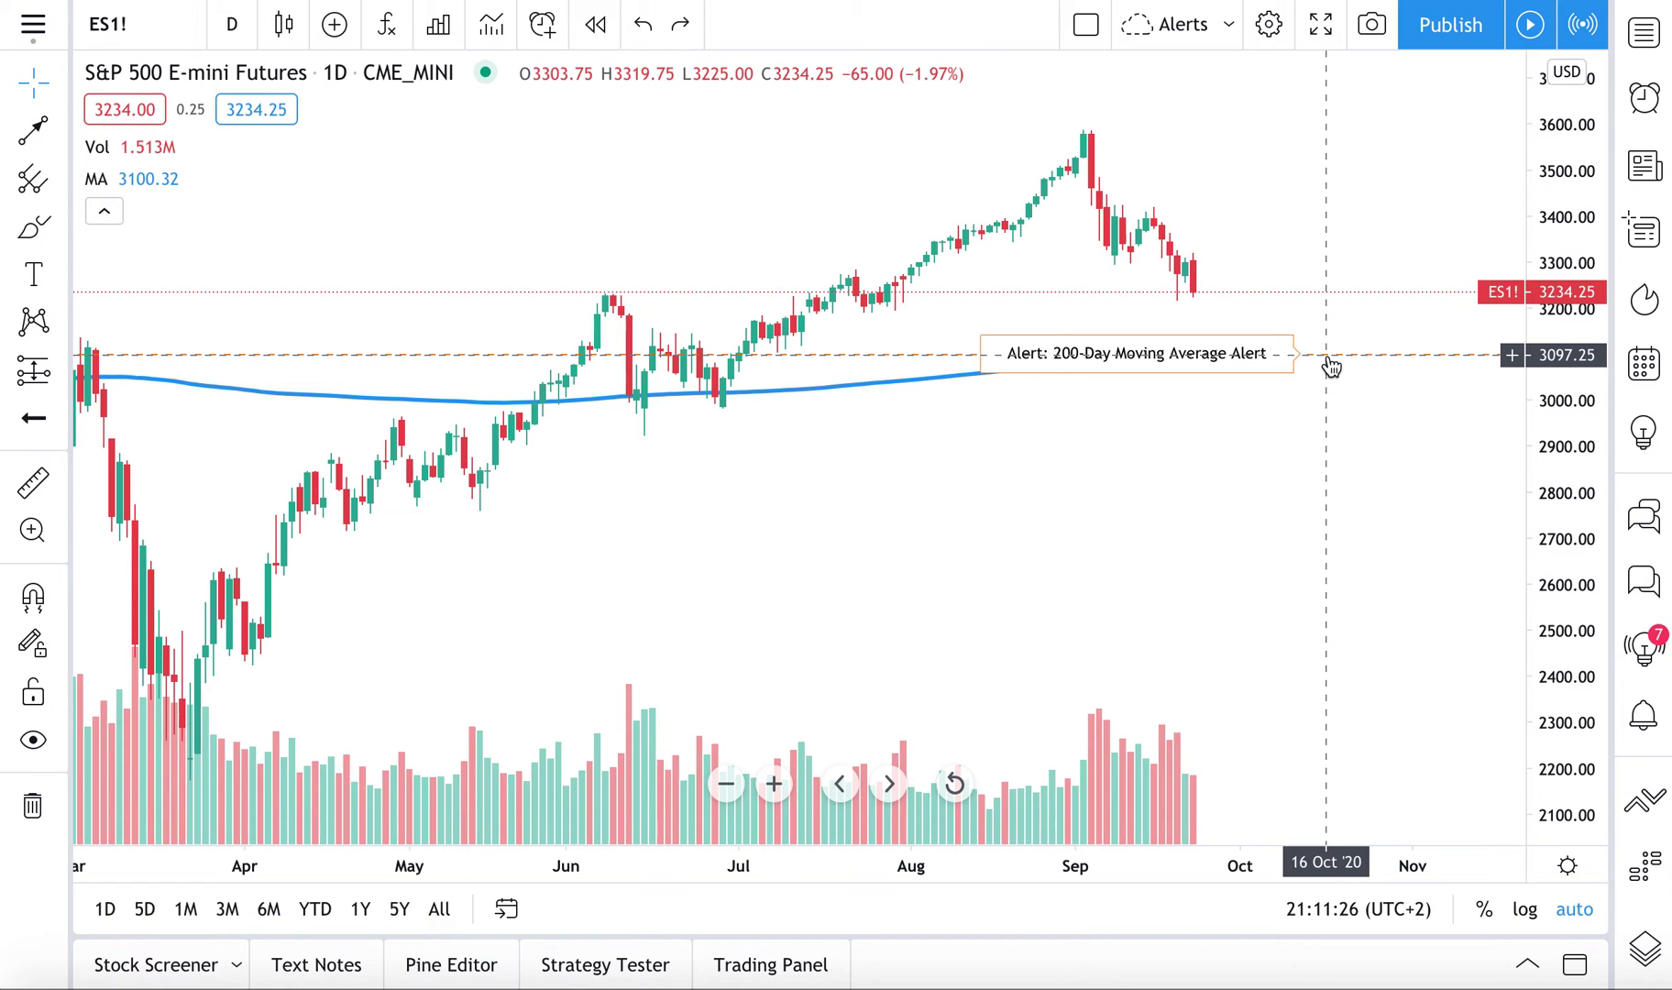
{"action": "left_click", "coordinate": [1644, 103]}
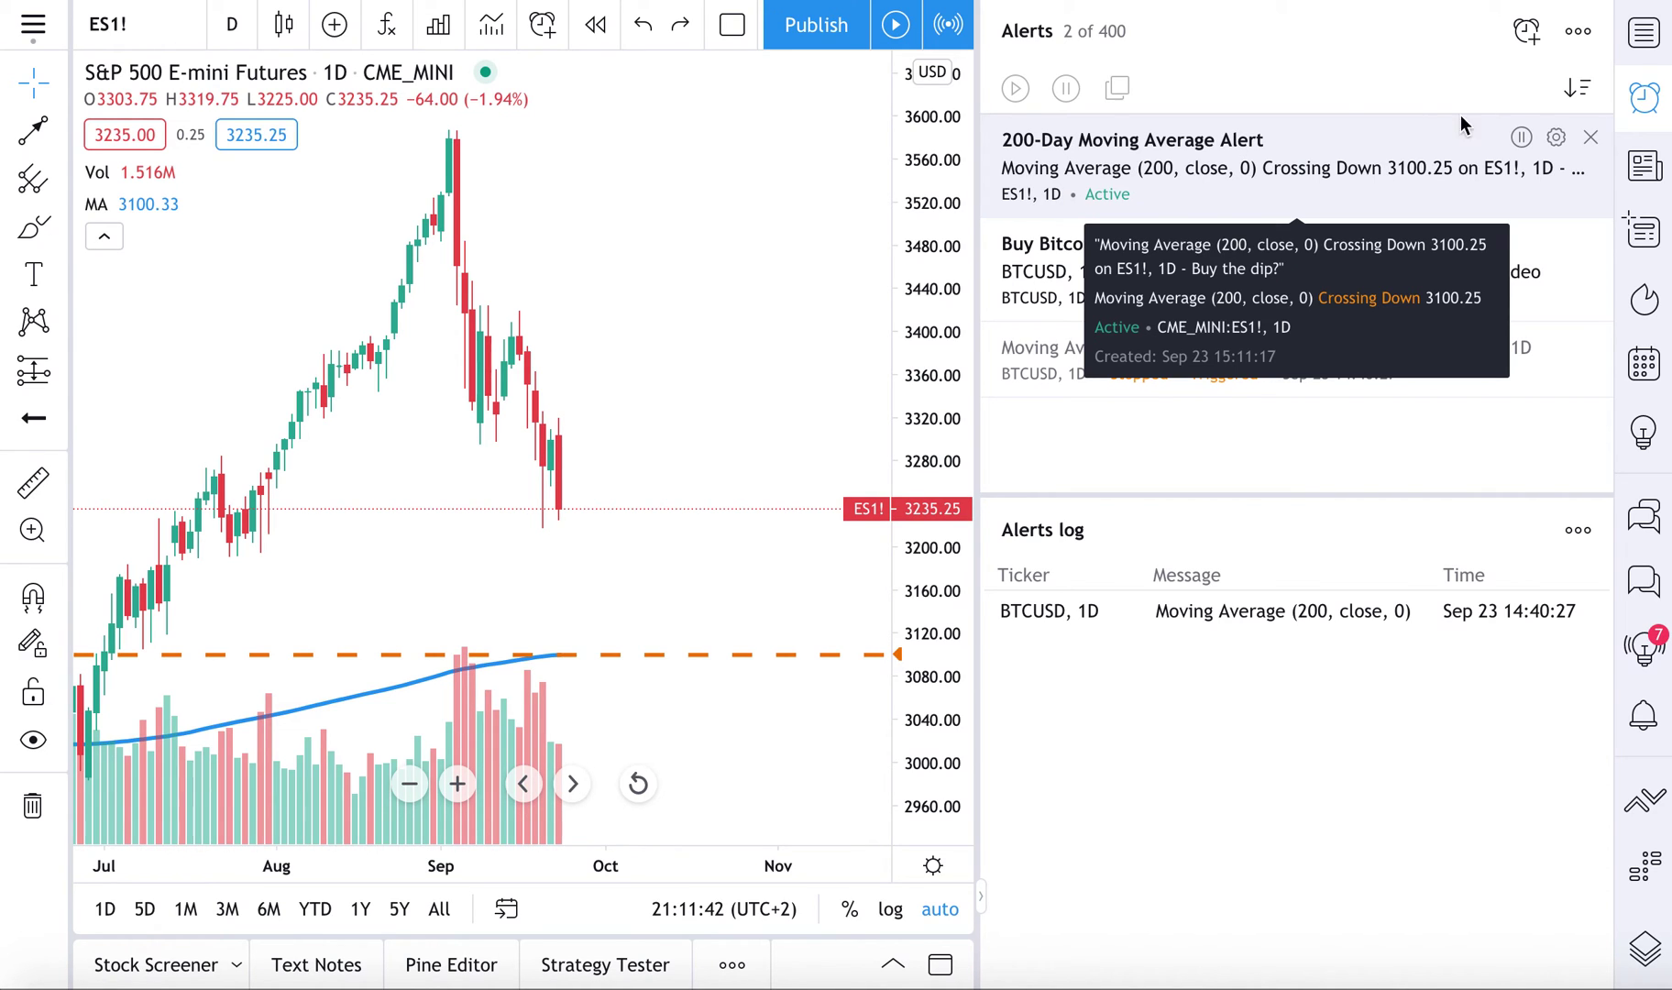
{"action": "left_click", "coordinate": [1643, 97]}
{"action": "scroll", "coordinate": [969, 412], "scroll_direction": "down", "scroll_amount": 2}
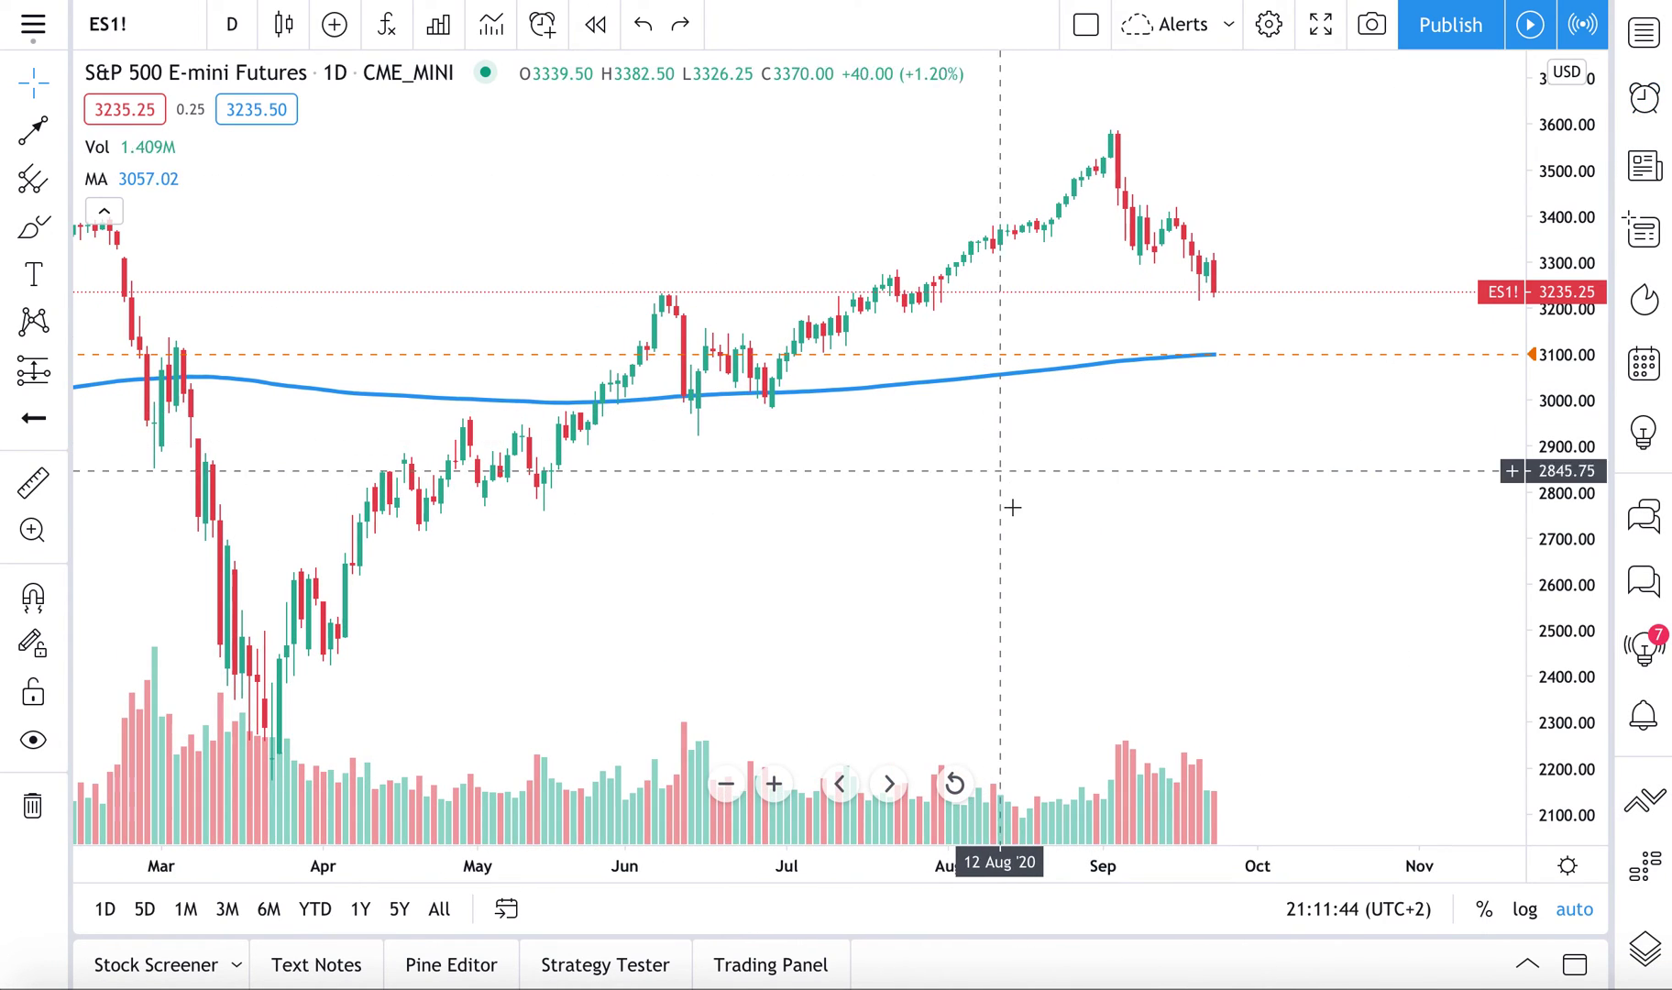
{"action": "scroll", "coordinate": [1005, 483], "scroll_direction": "down", "scroll_amount": 2}
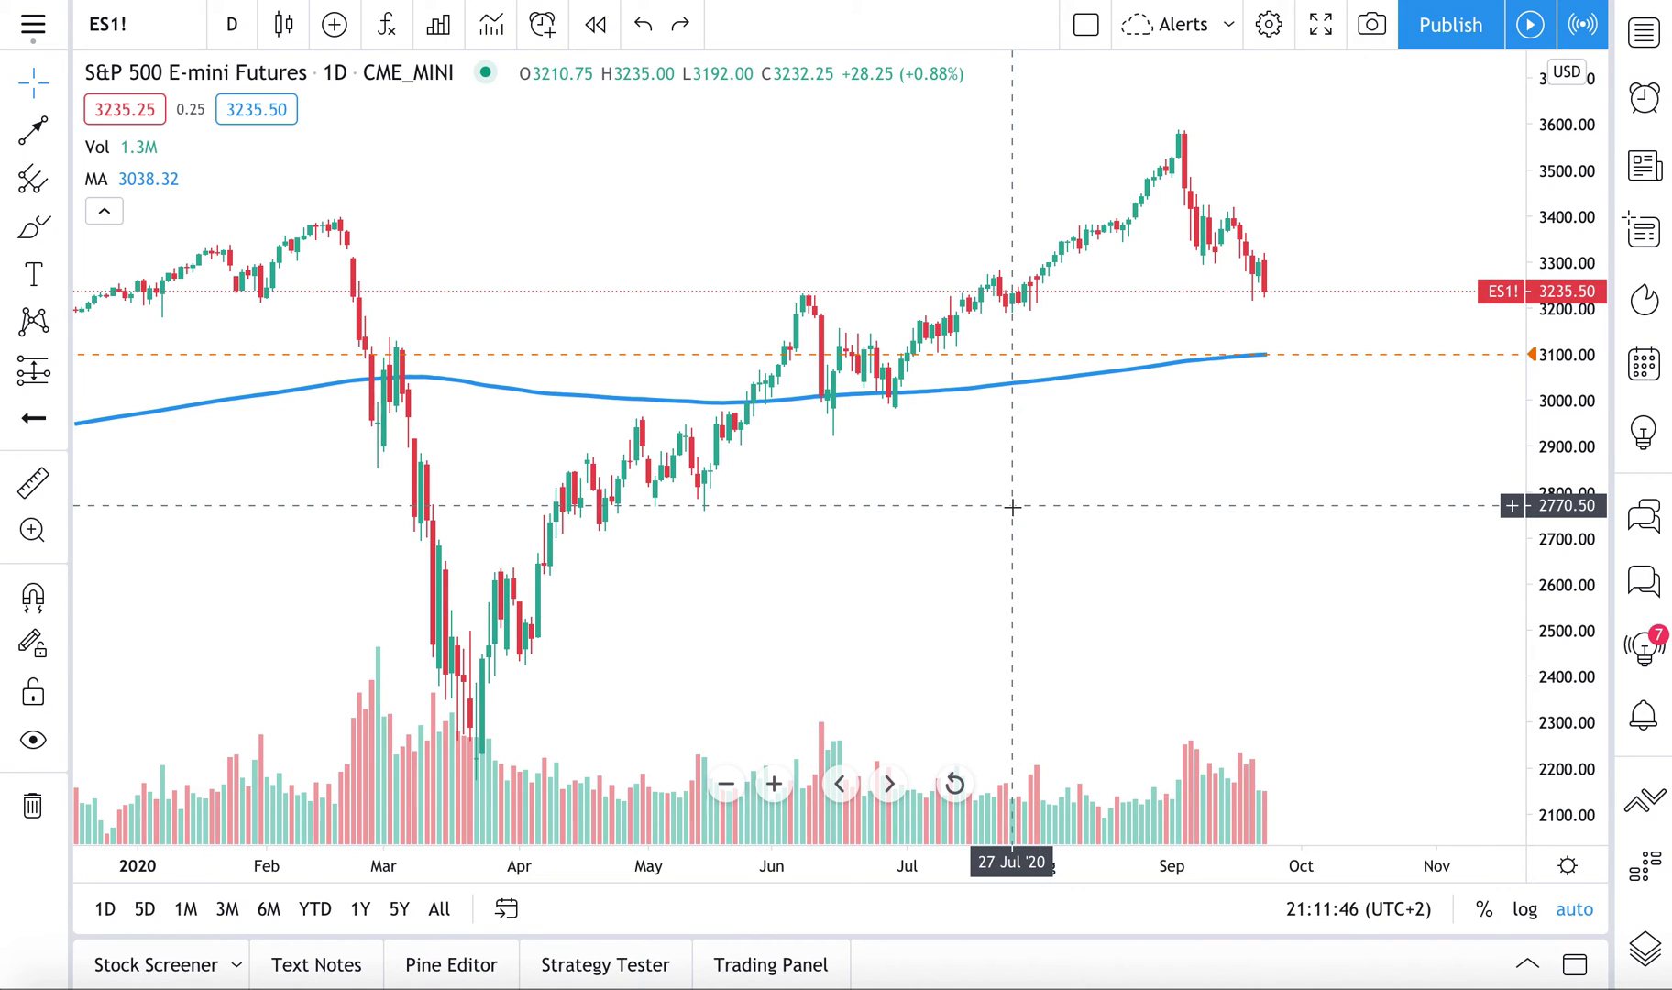
{"action": "scroll", "coordinate": [1012, 507], "scroll_direction": "up", "scroll_amount": 1}
{"action": "scroll", "coordinate": [1012, 507], "scroll_direction": "up", "scroll_amount": 1}
{"action": "scroll", "coordinate": [1013, 507], "scroll_direction": "up", "scroll_amount": 1}
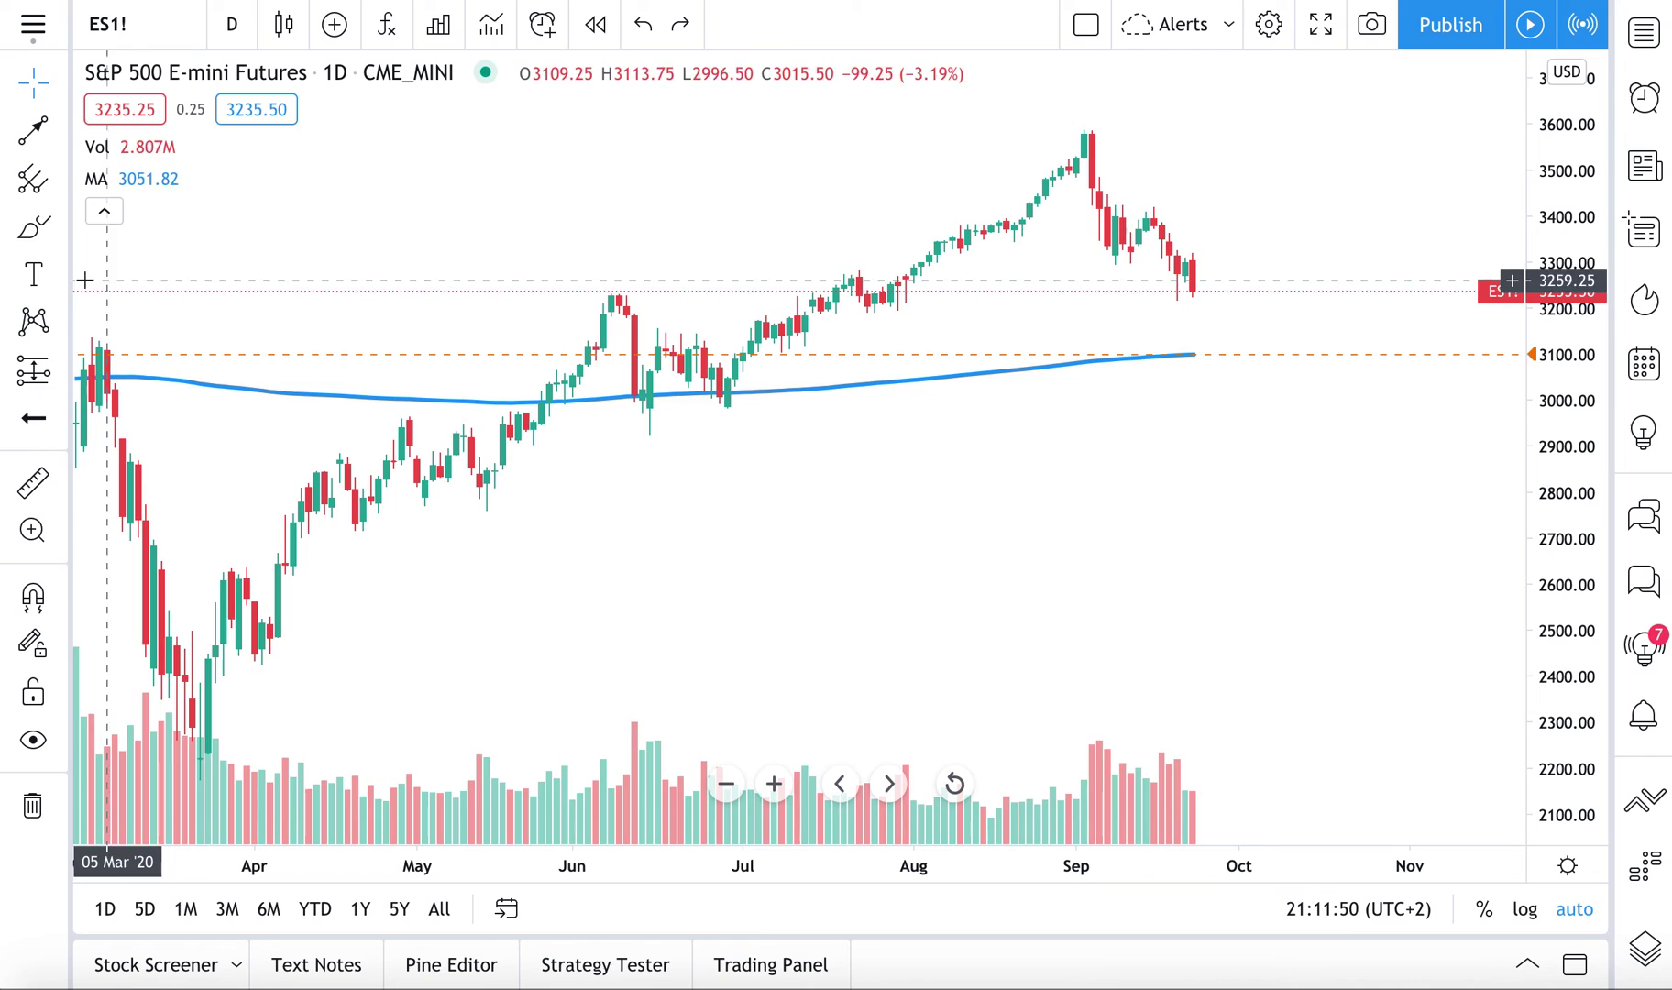
Place a text note headed 'Why are alerts important?' and start its bullet lines.
{"action": "left_click", "coordinate": [34, 275]}
{"action": "left_click", "coordinate": [1018, 484]}
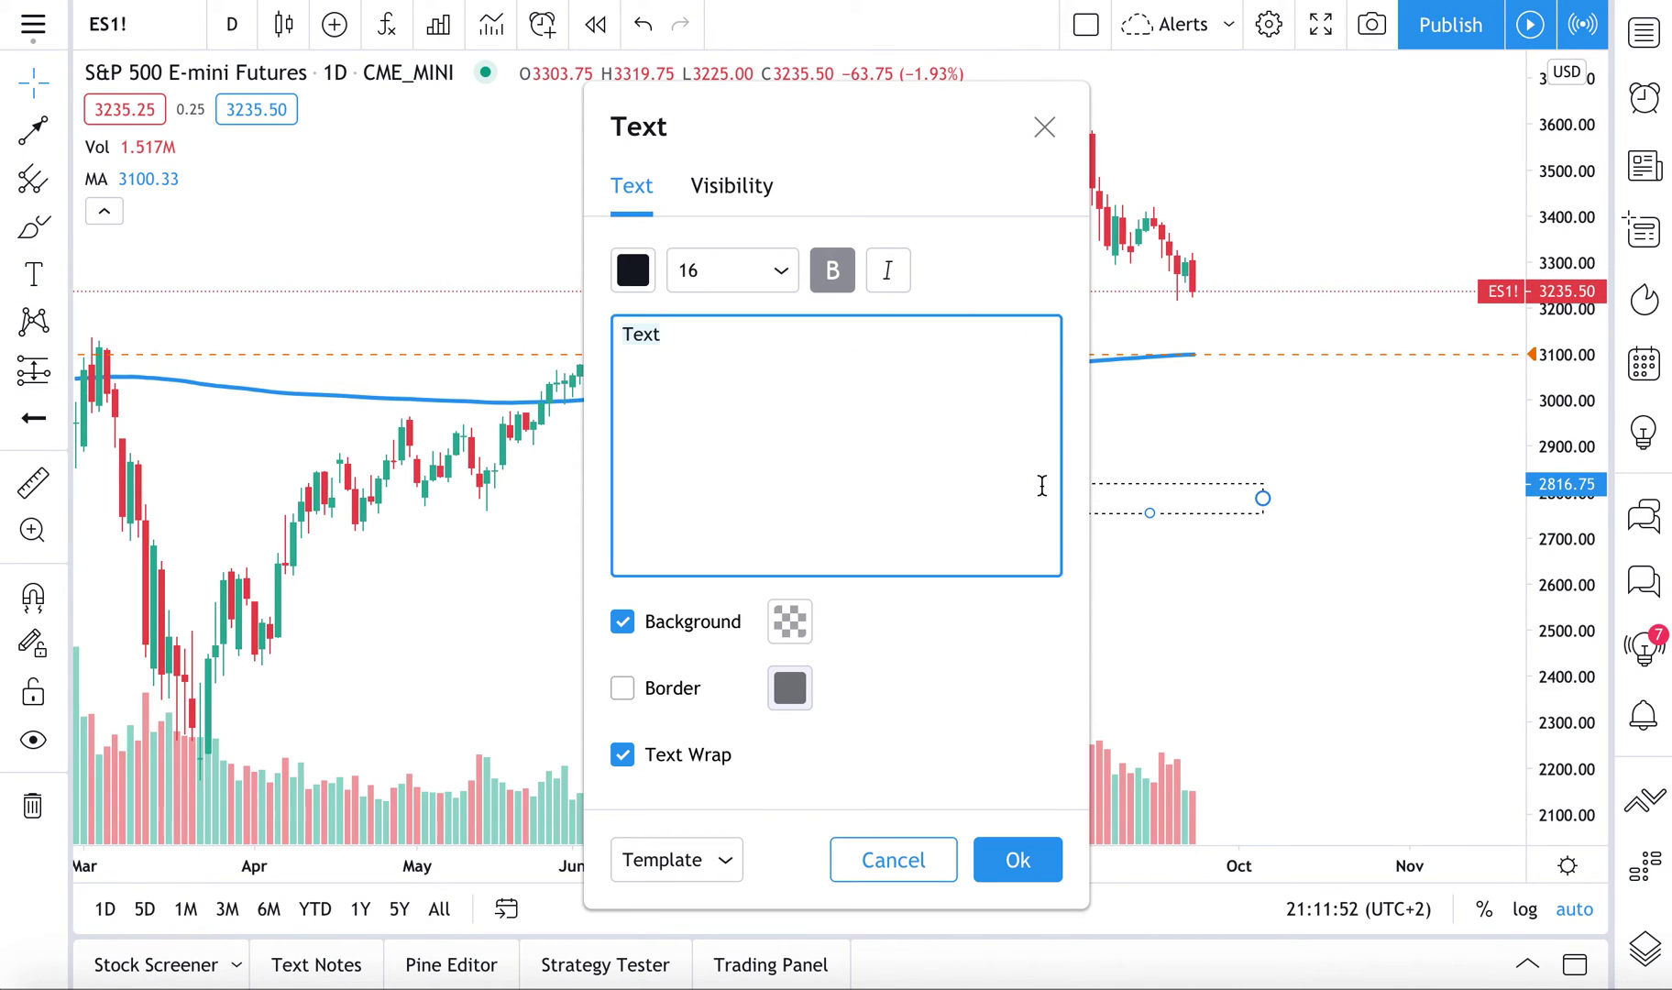
{"action": "type", "text": "Why are a"}
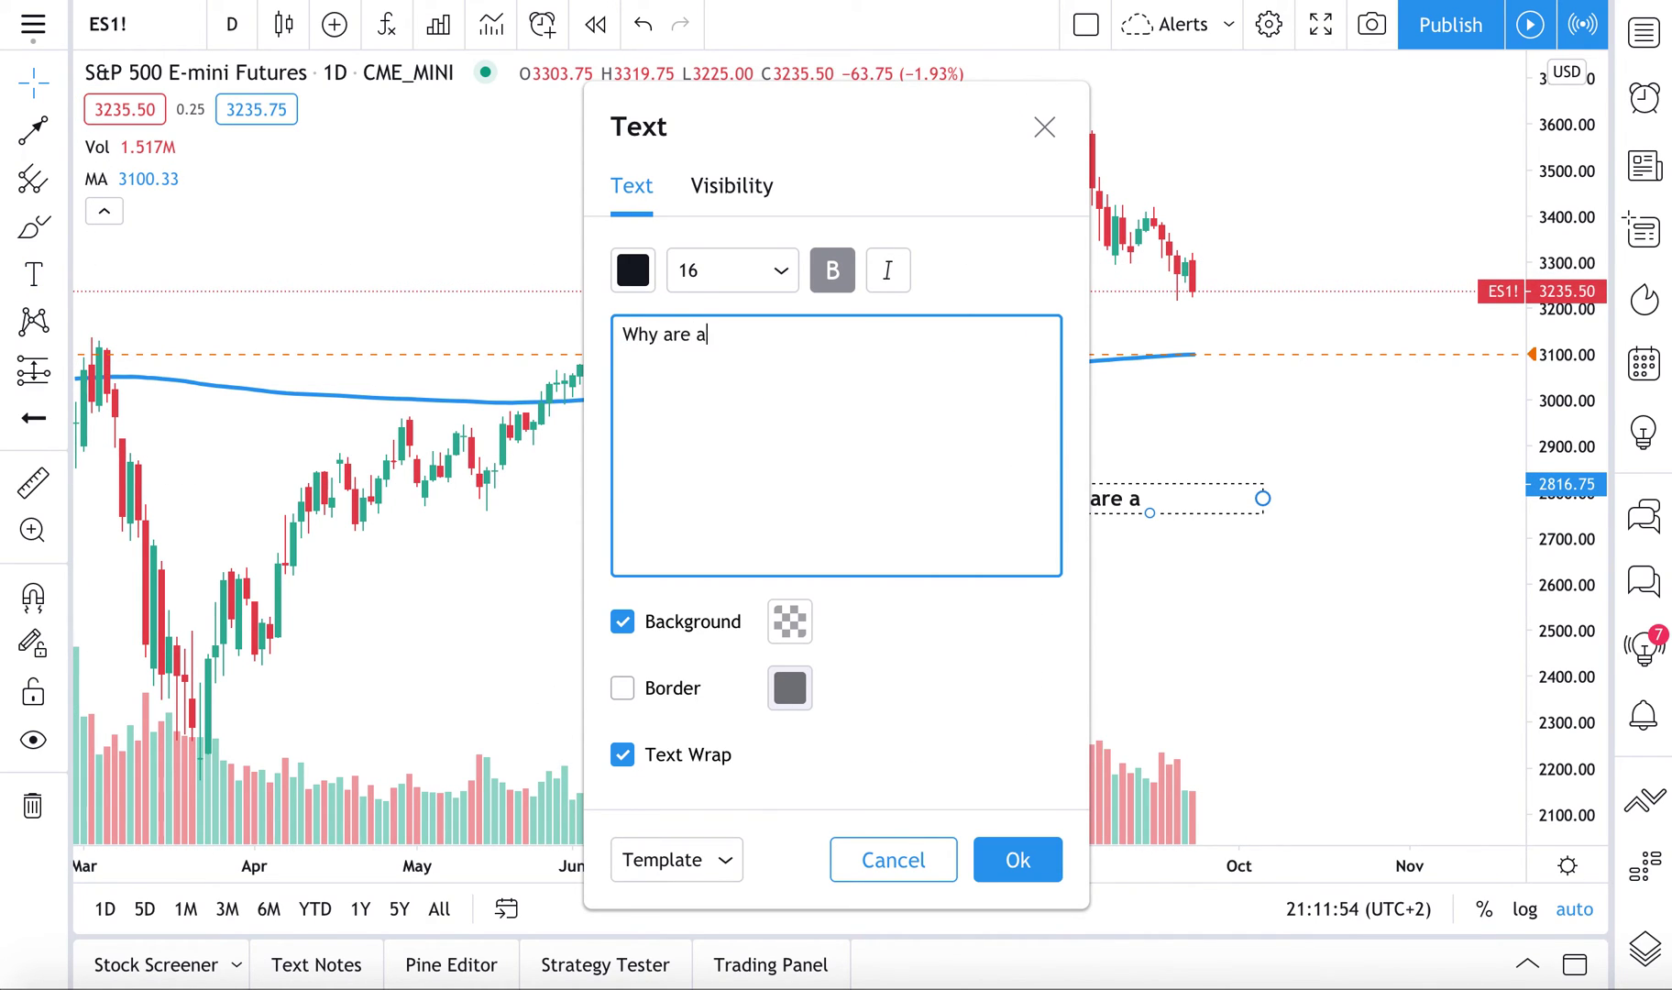
{"action": "type", "text": "lerts important"}
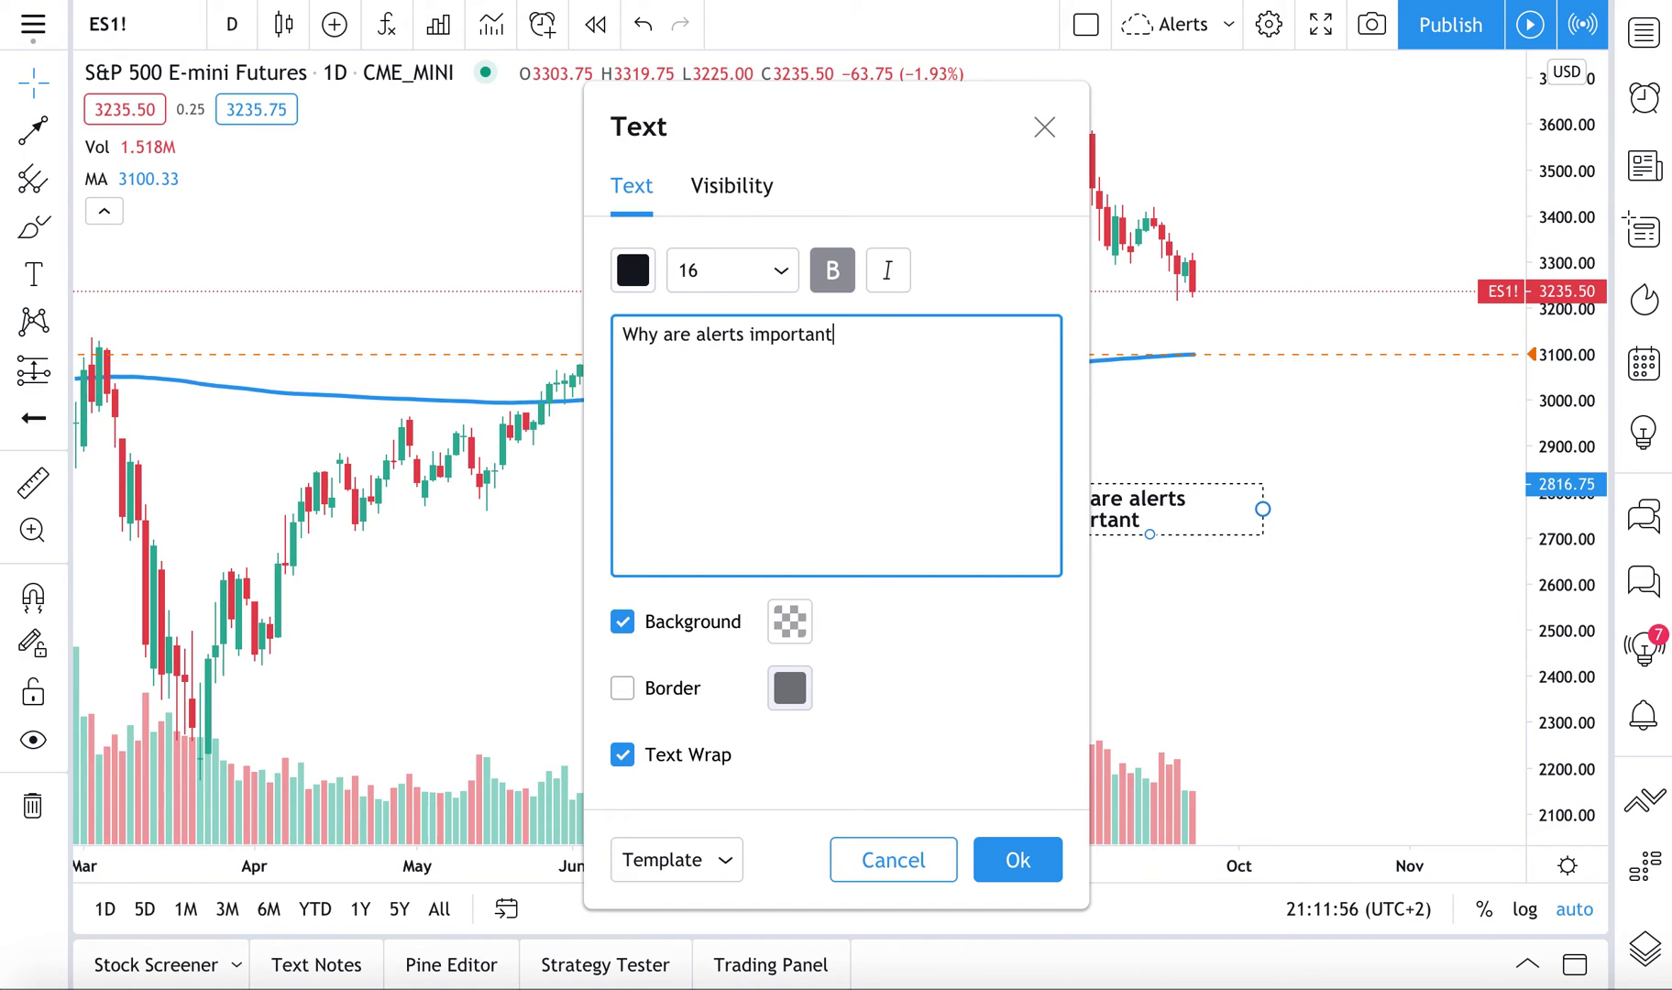
{"action": "type", "text": "?"}
{"action": "key", "text": "Return"}
{"action": "key", "text": "Return"}
{"action": "type", "text": "- "}
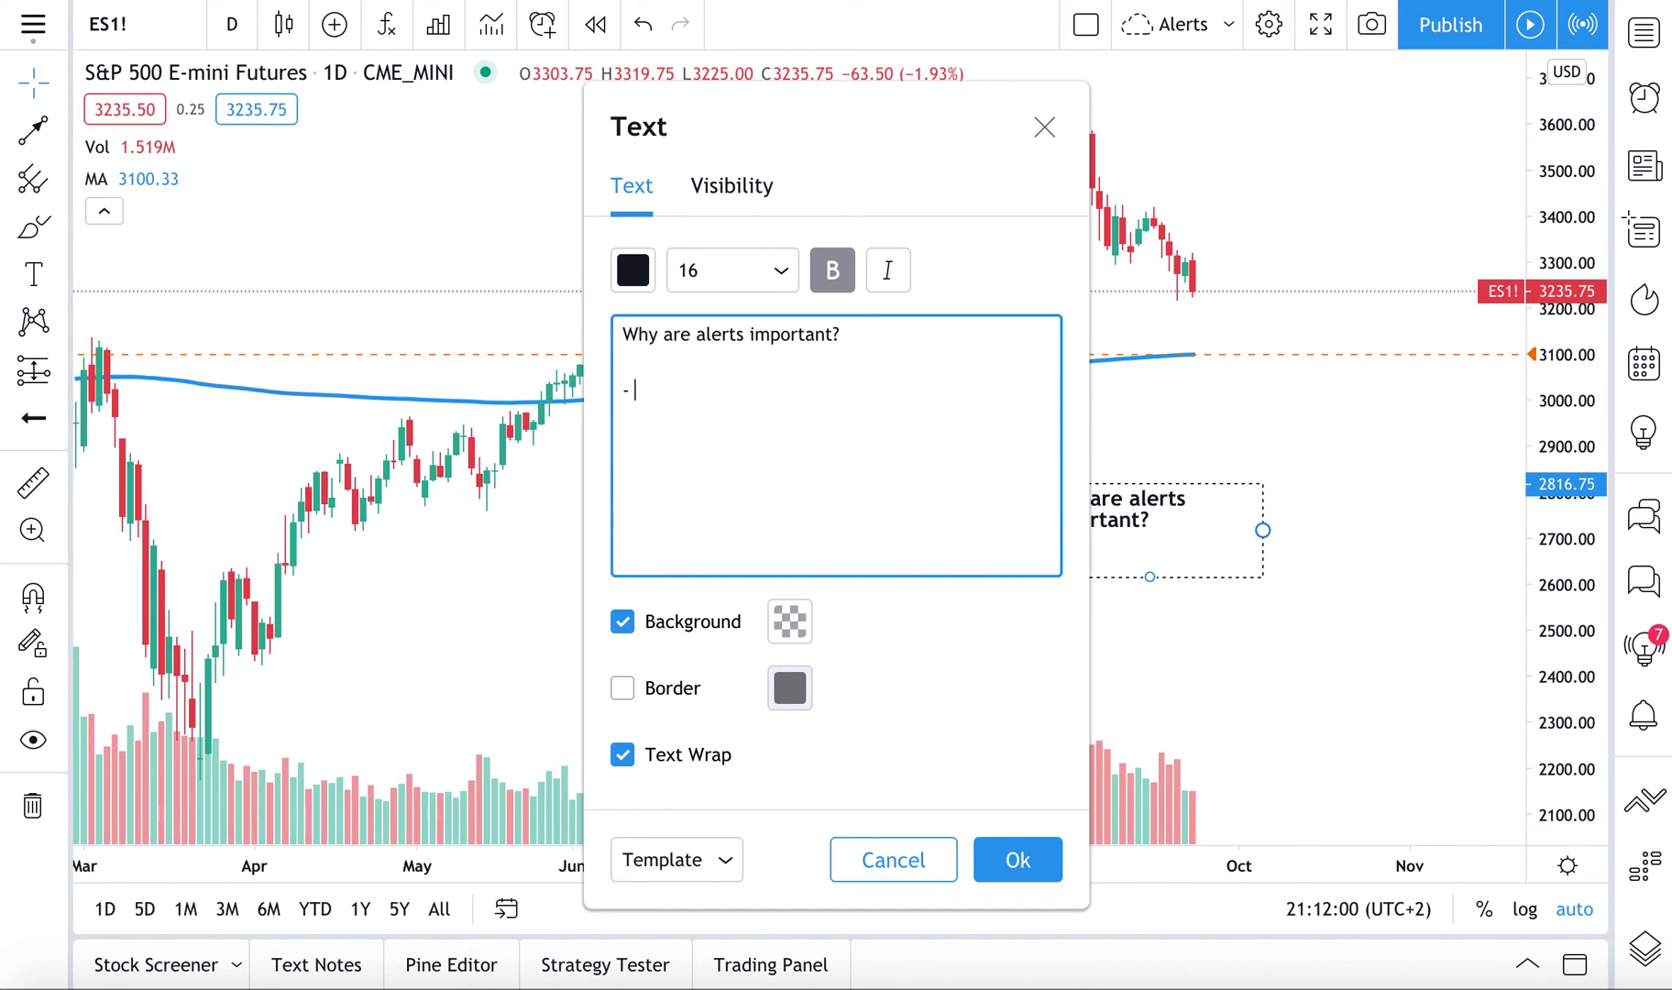
{"action": "type", "text": "Save you"}
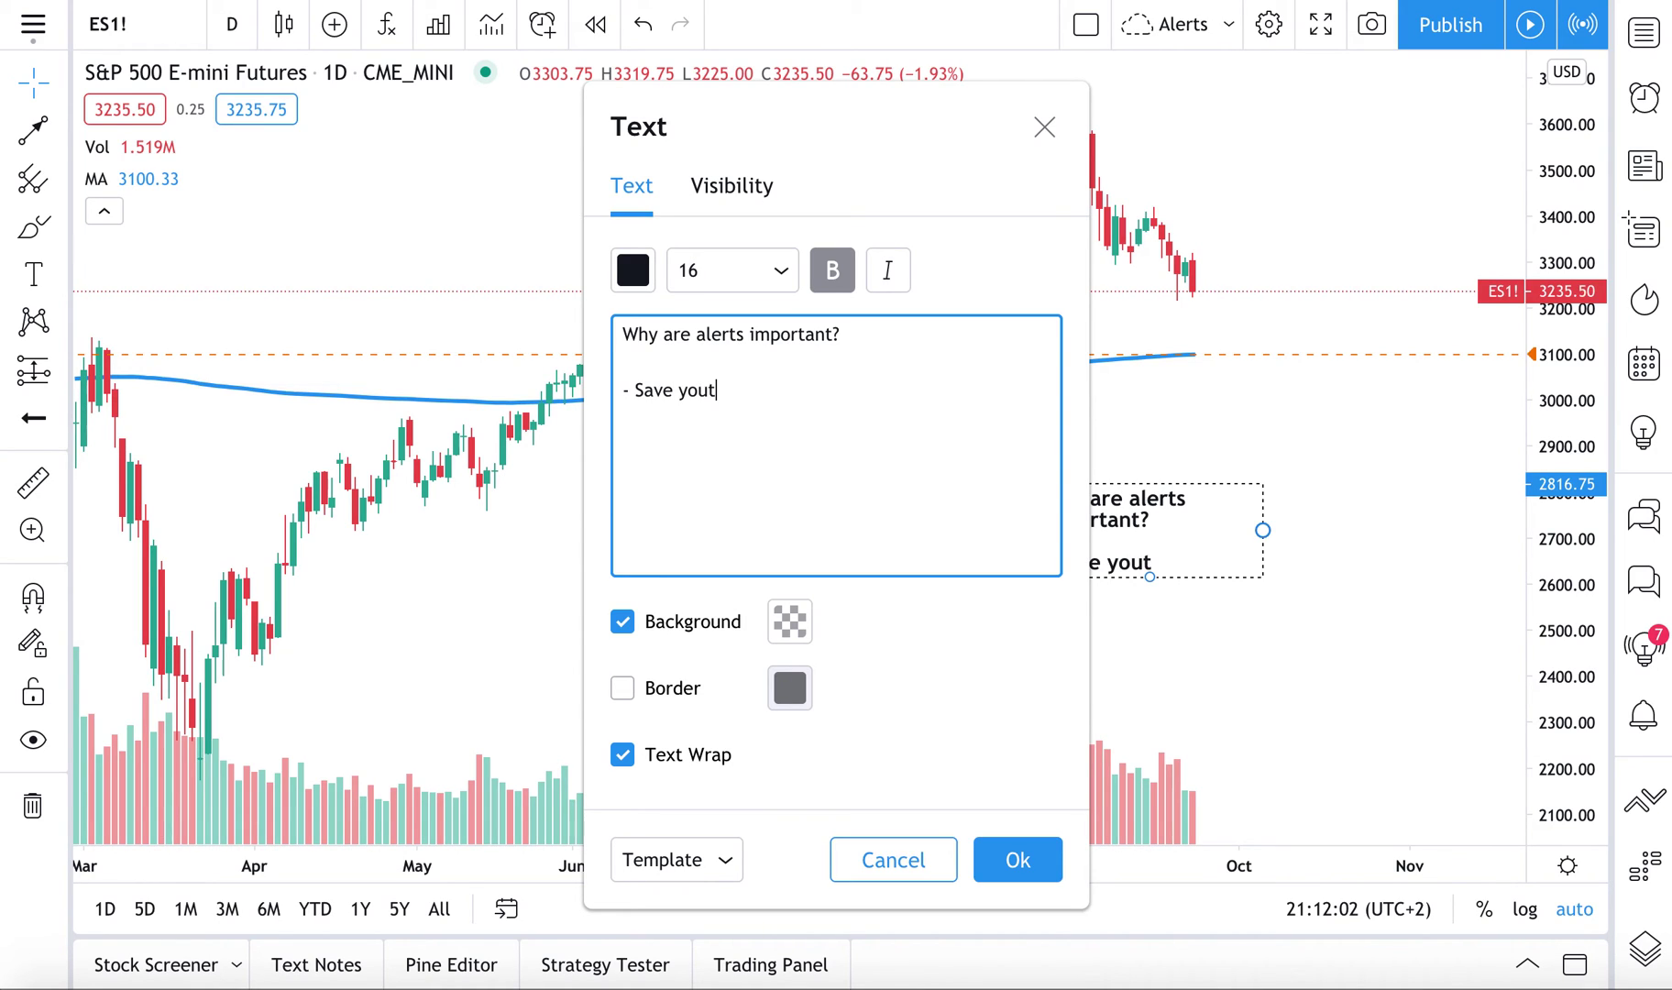
{"action": "type", "text": " time "}
{"action": "type", "text": "-"}
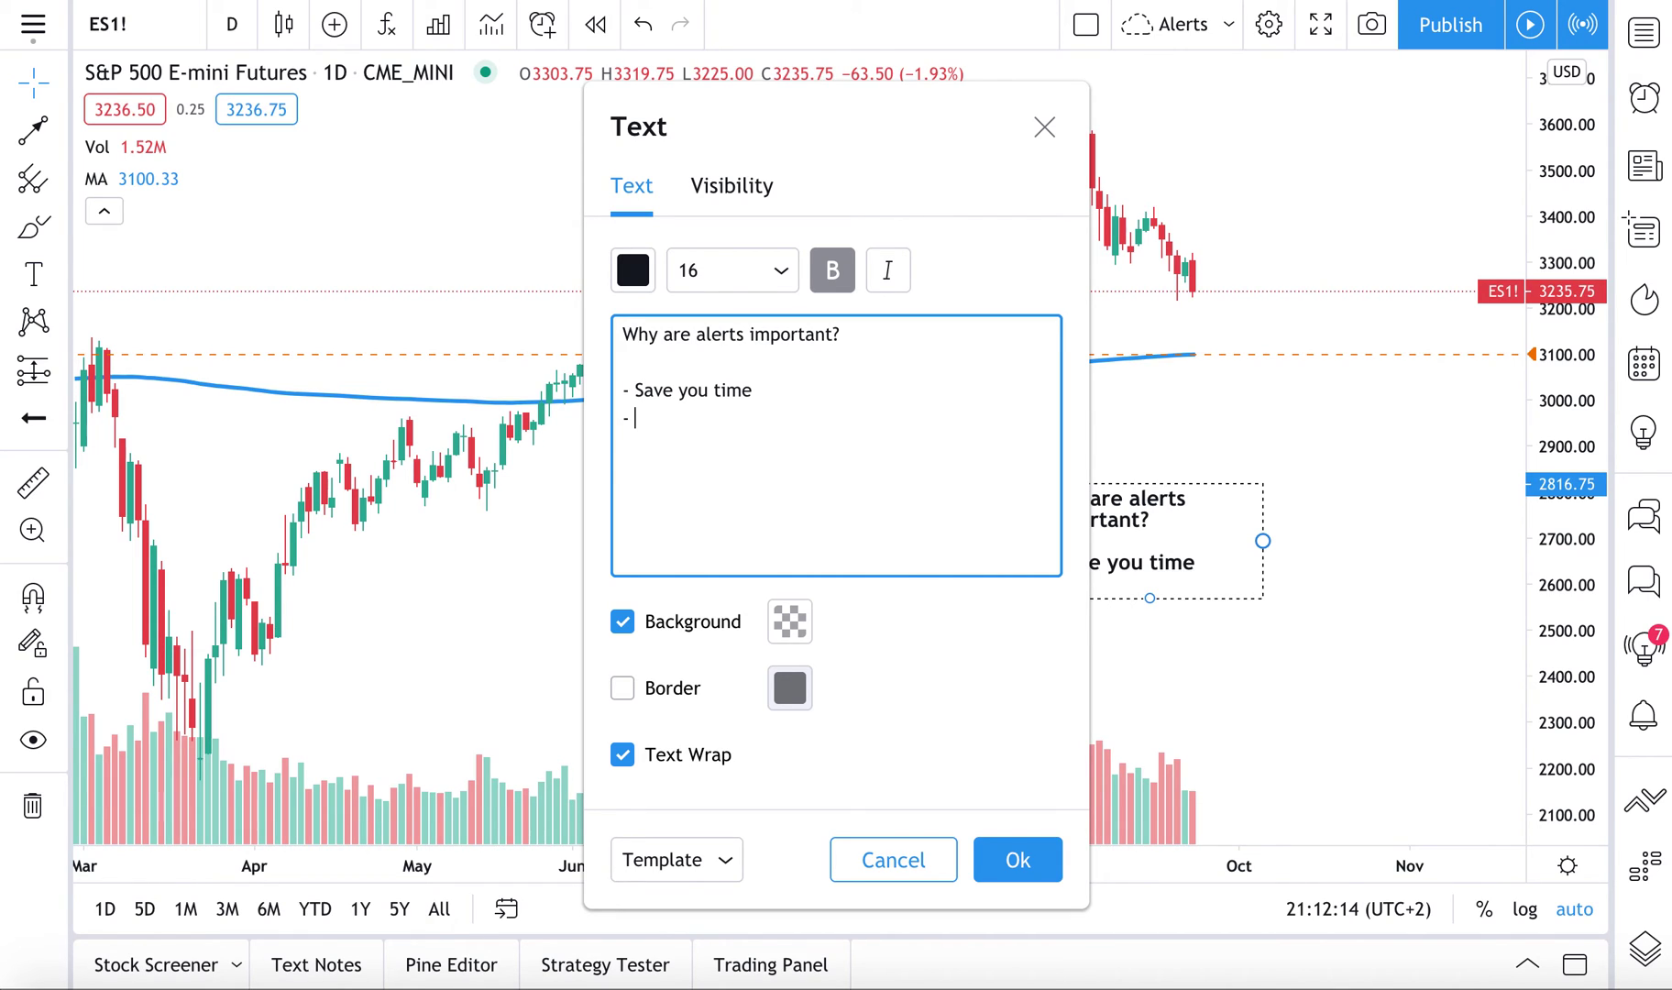
{"action": "type", "text": "Customize alert"}
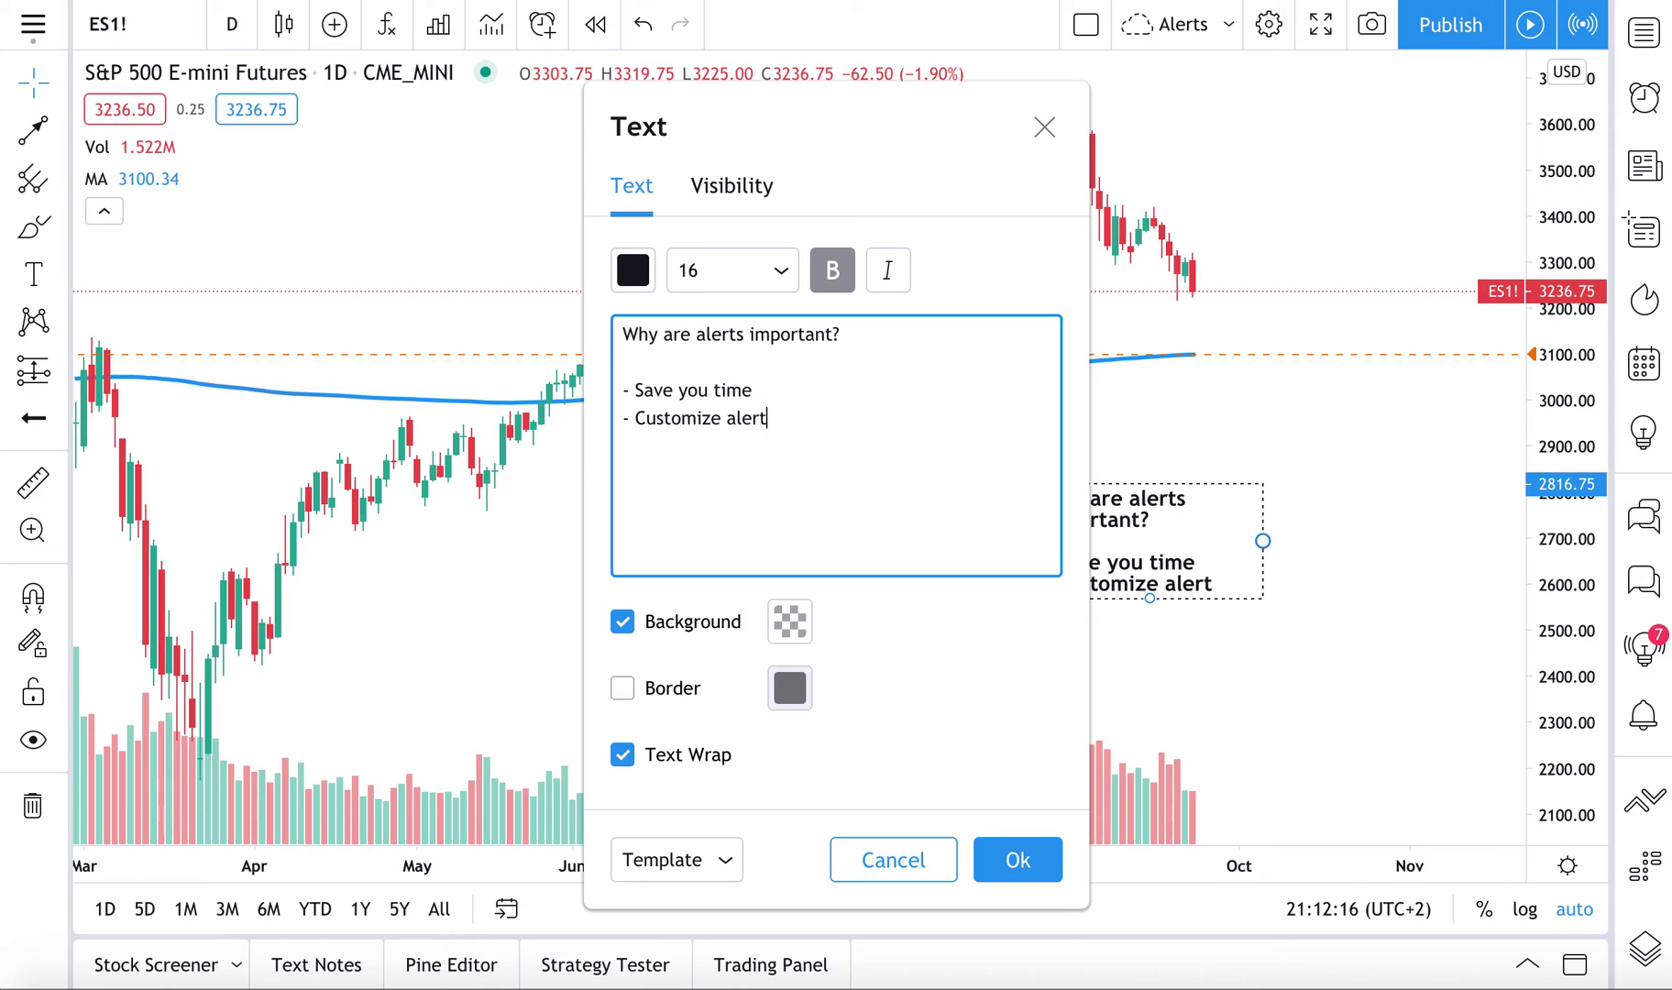
{"action": "type", "text": "s to you"}
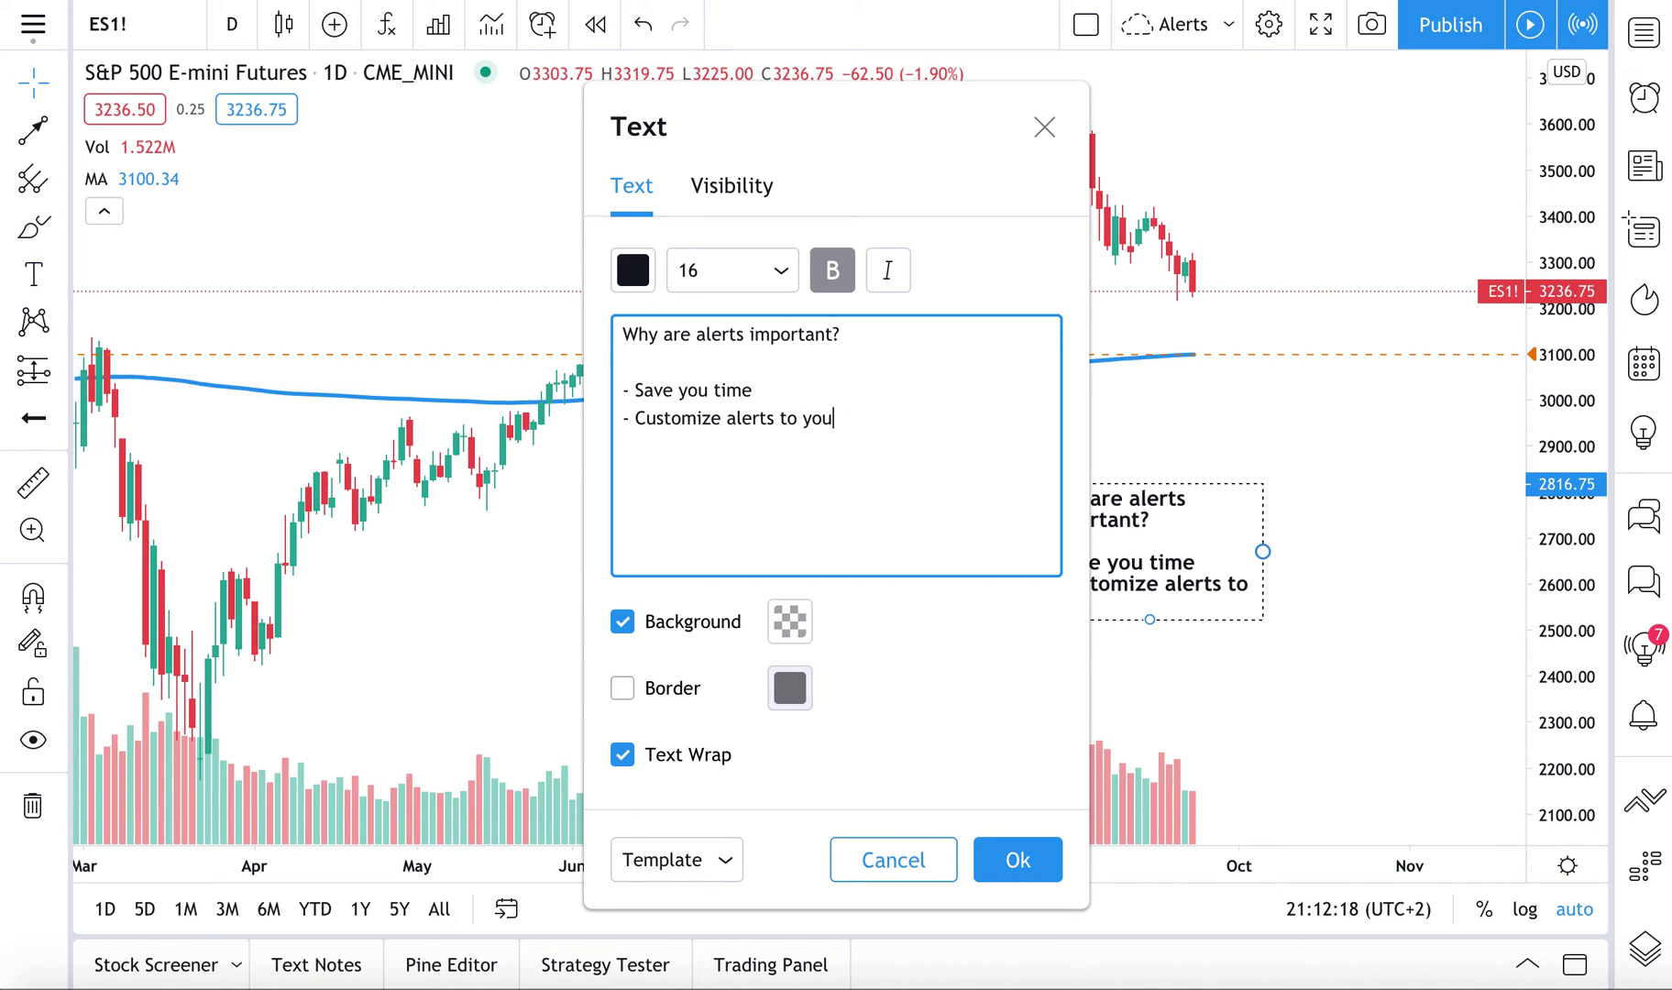
{"action": "type", "text": "r needs"}
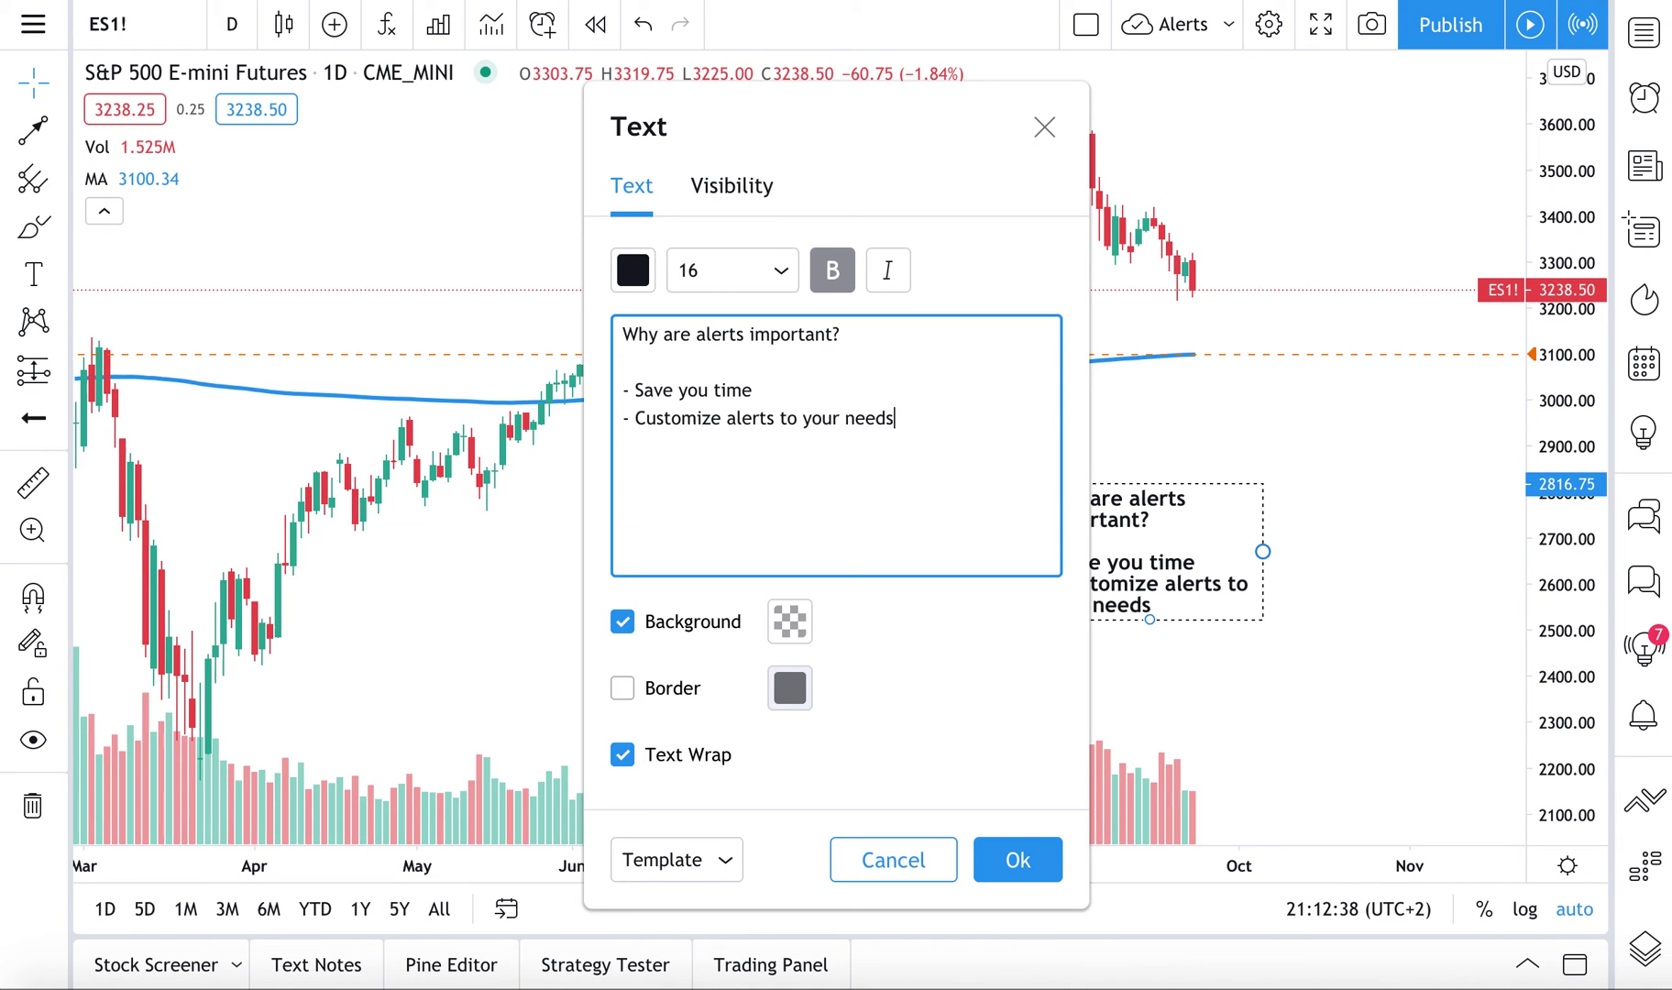
{"action": "key", "text": "Return"}
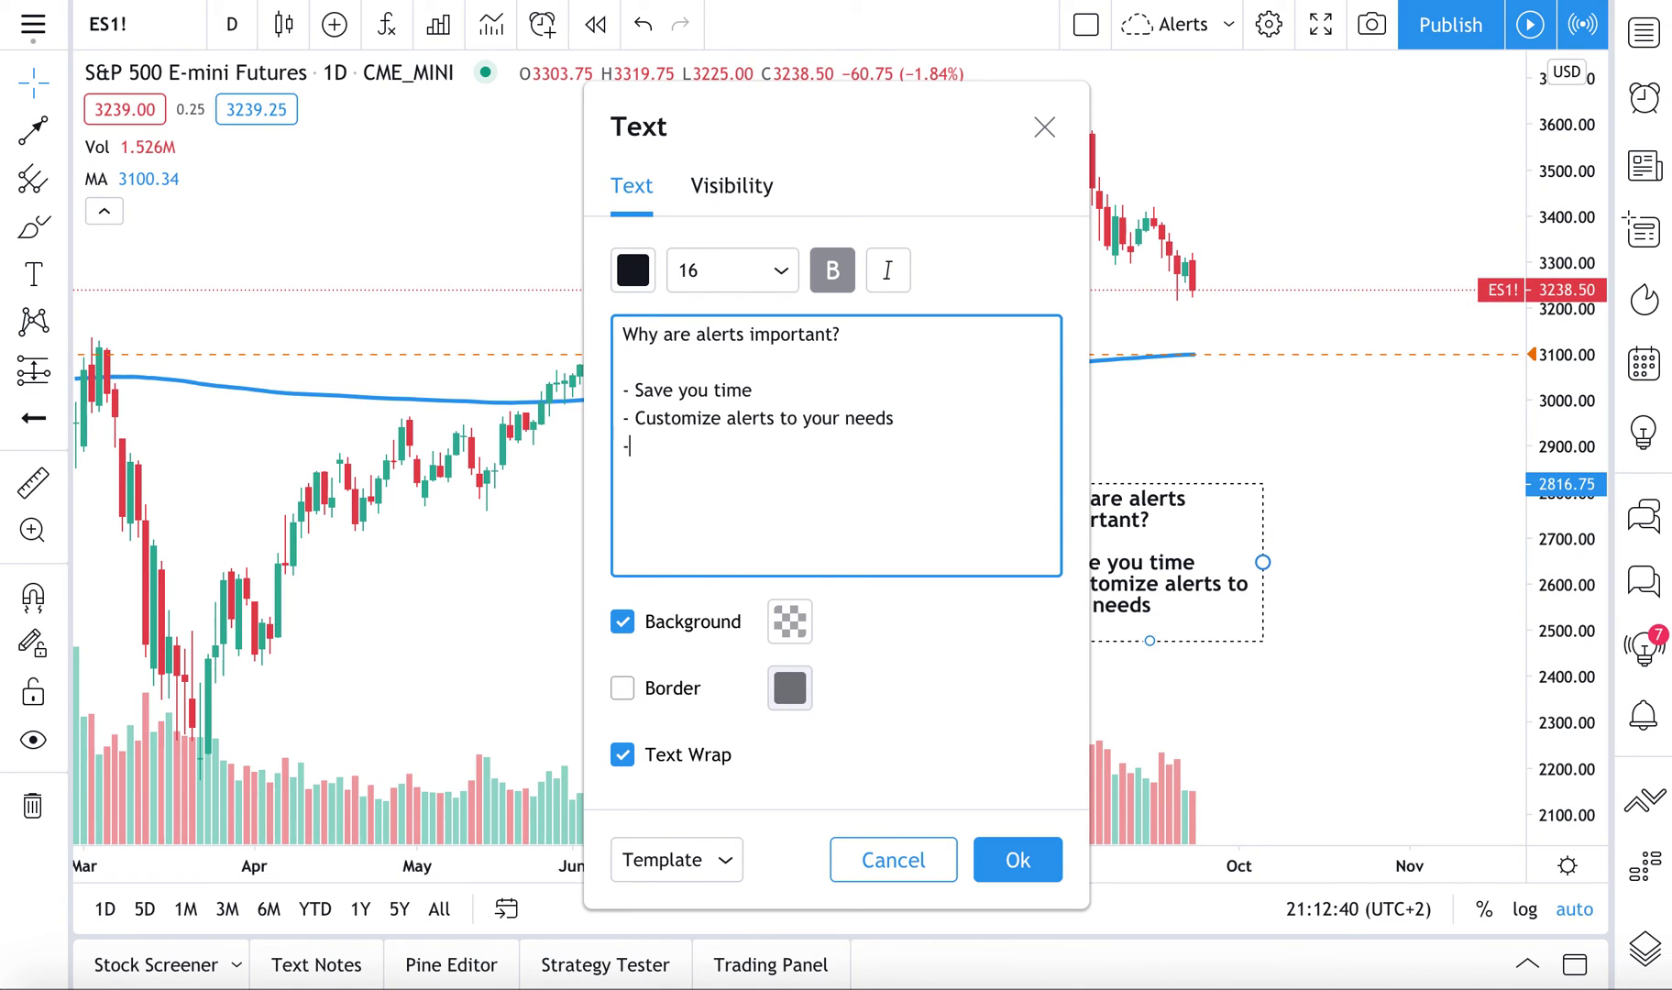
{"action": "type", "text": "- "}
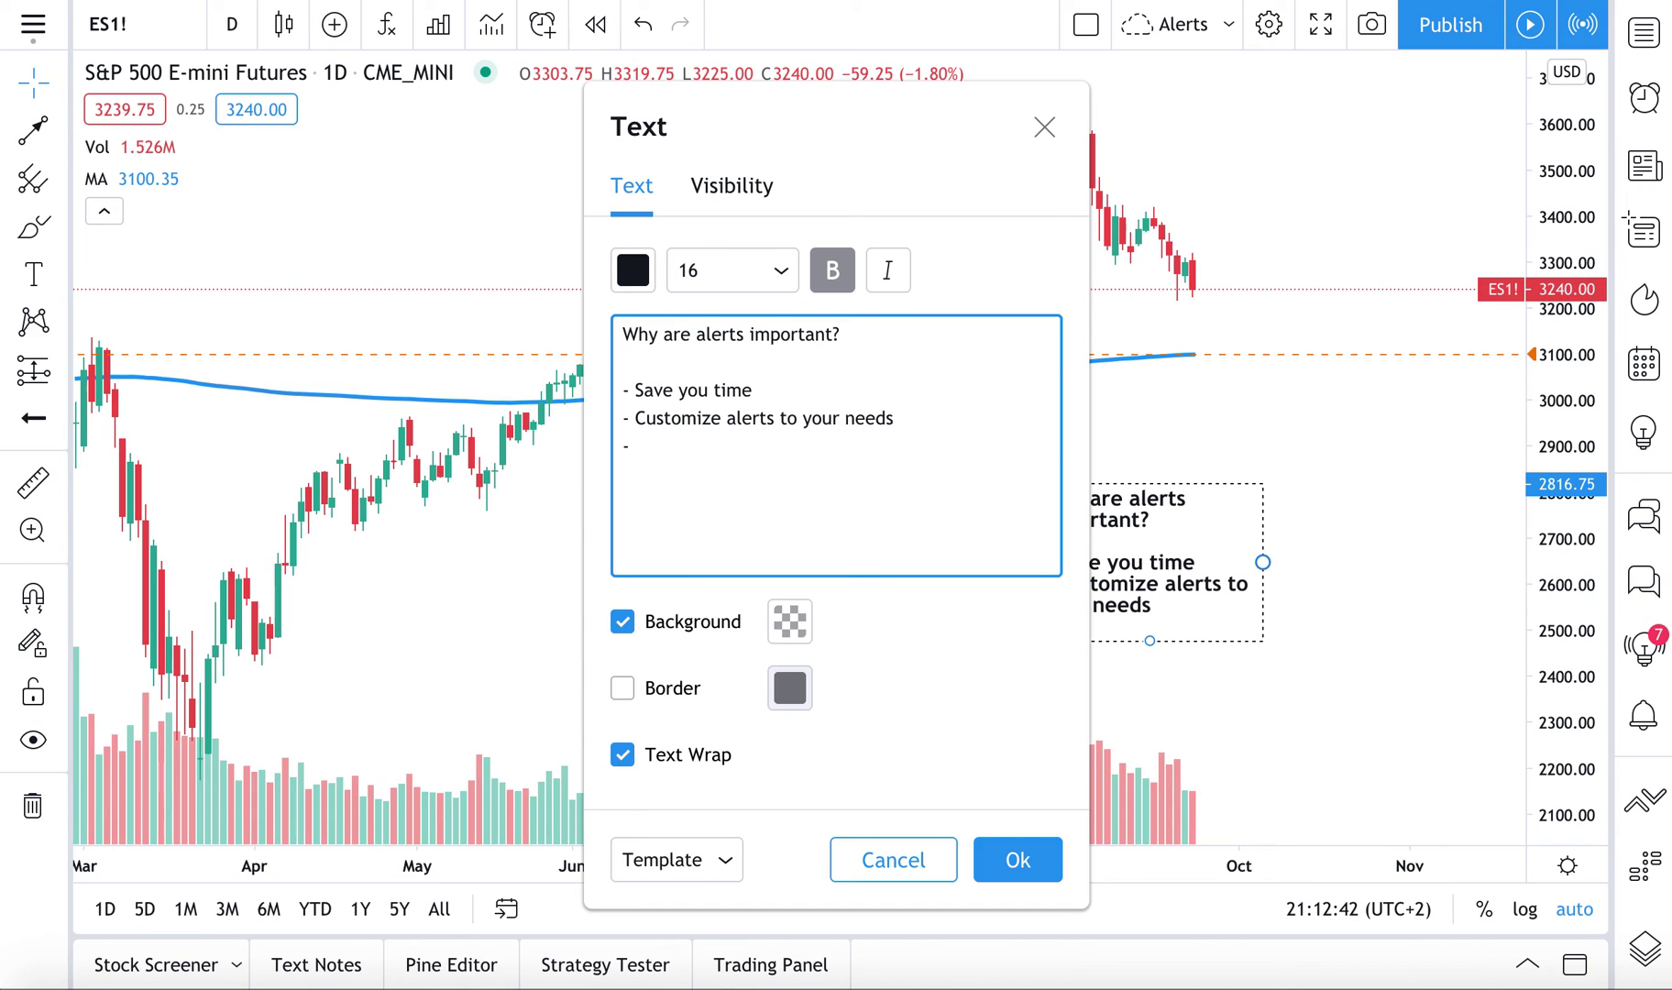
{"action": "type", "text": "Buil"}
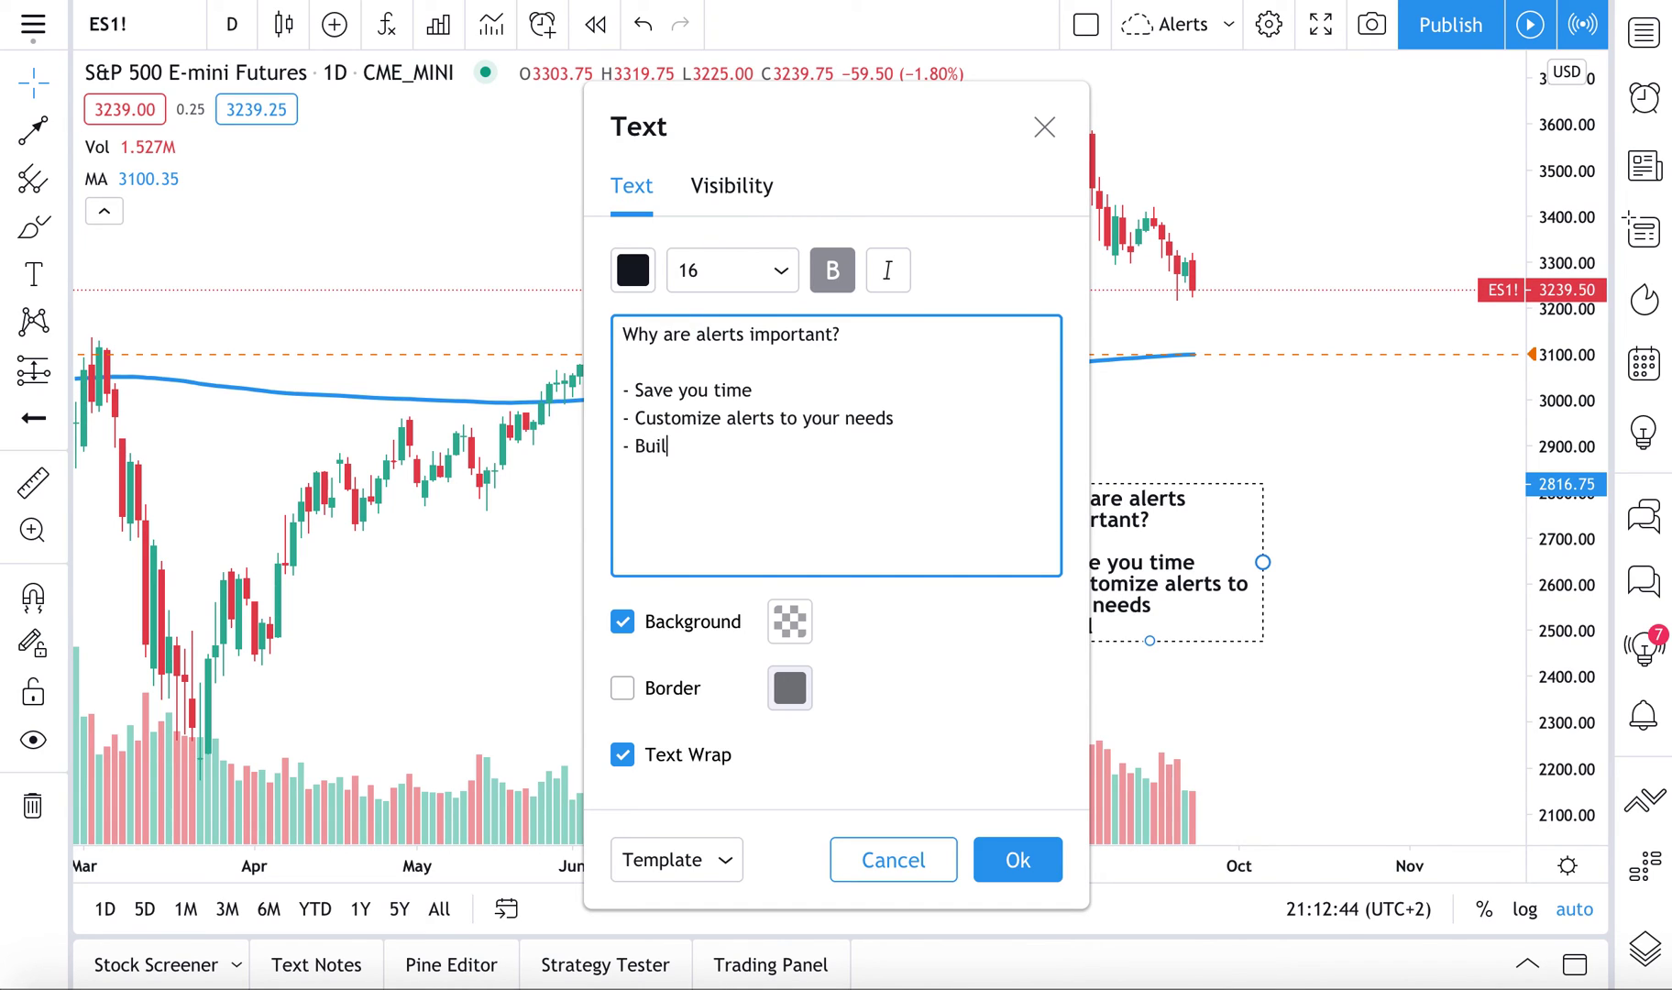
{"action": "type", "text": "d a better tra"}
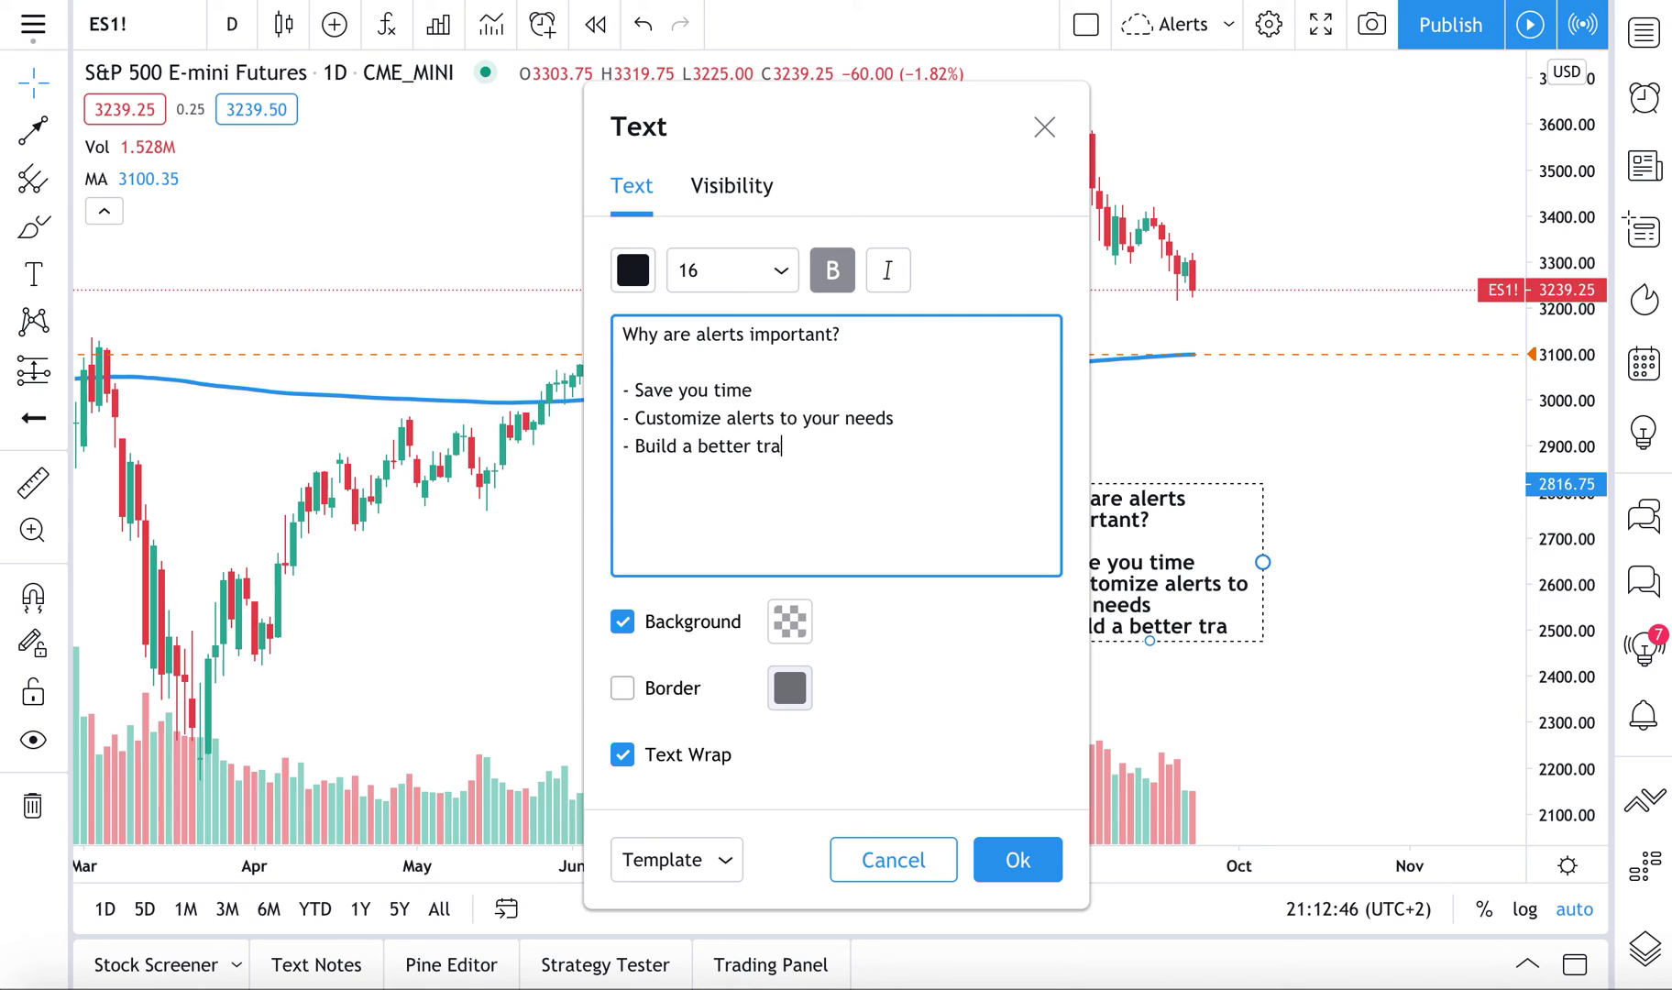
{"action": "type", "text": "ding or investing process"}
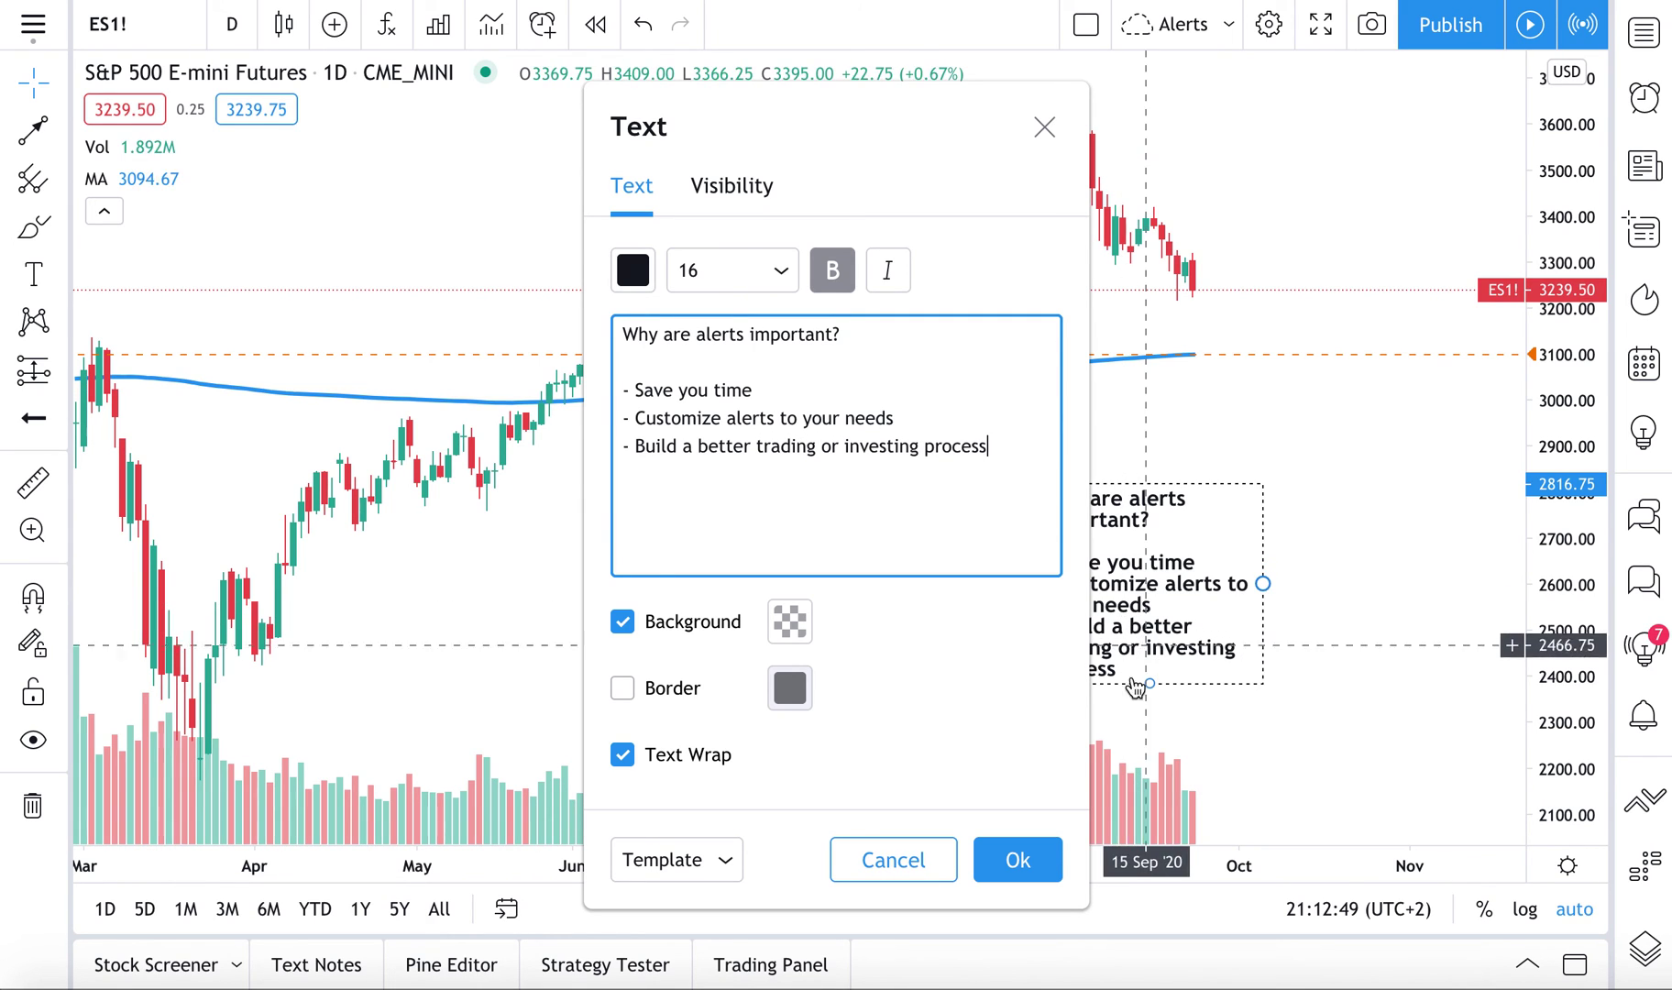
Confirm the note, widen its box, and move it just under the moving average.
{"action": "left_click", "coordinate": [1018, 860]}
{"action": "left_click_drag", "start_coordinate": [1261, 584], "coordinate": [1489, 572]}
{"action": "left_click_drag", "start_coordinate": [1319, 548], "coordinate": [1192, 458]}
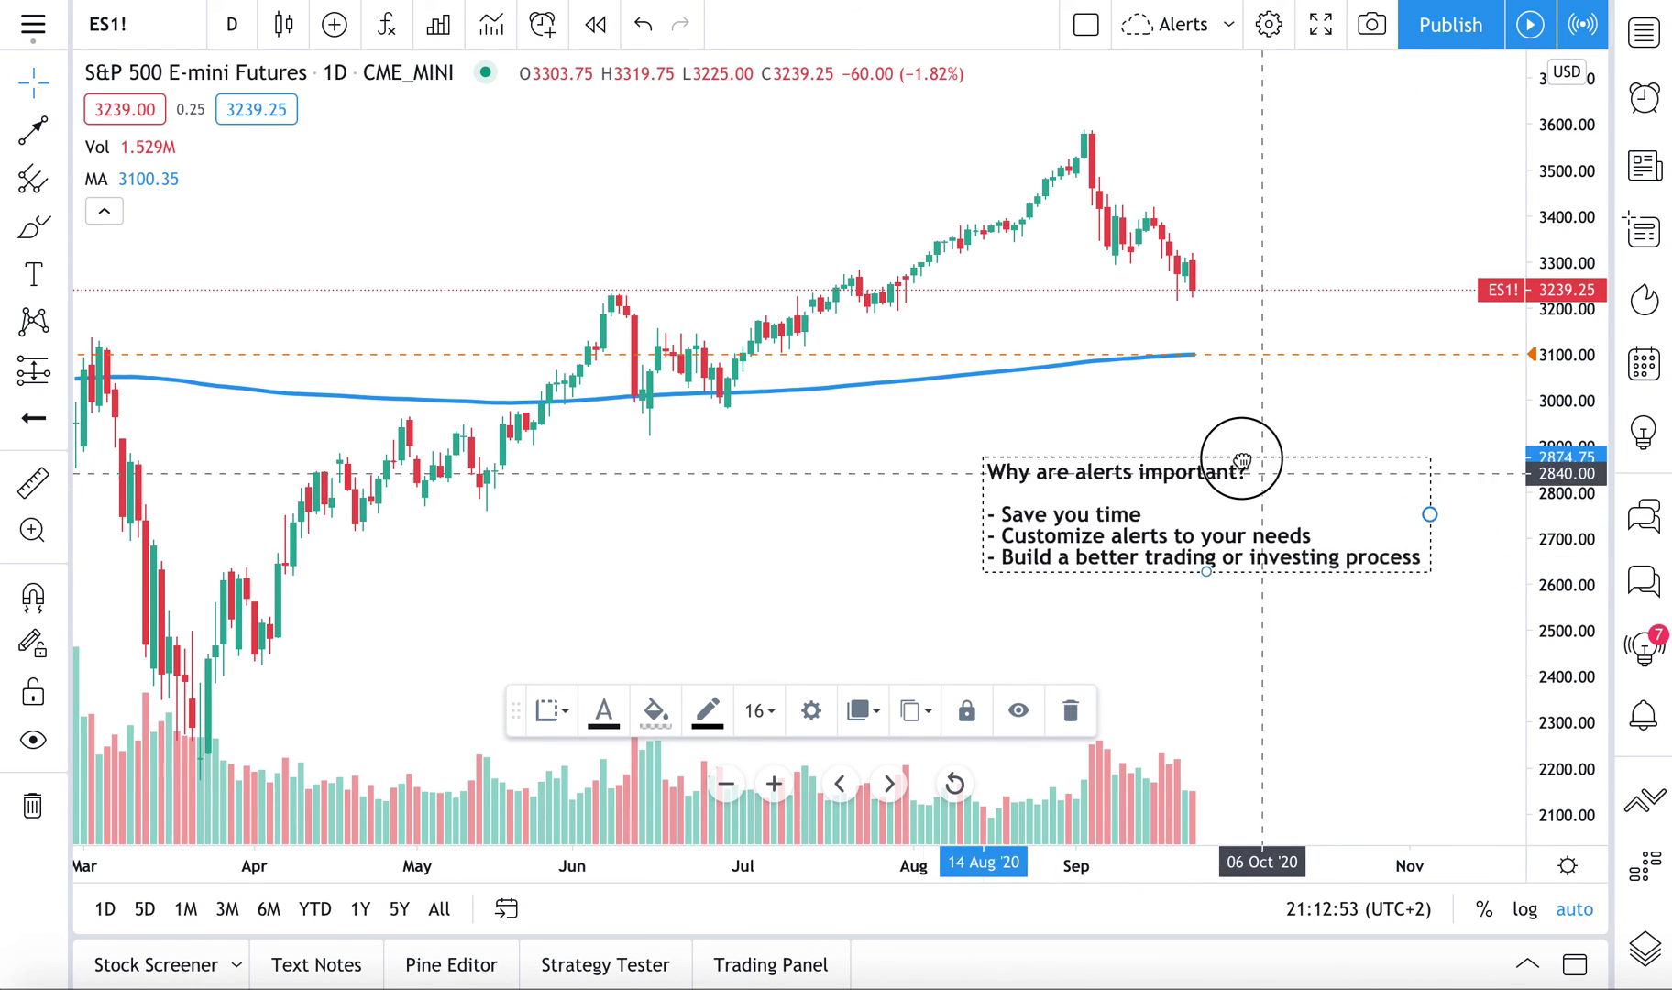
{"action": "left_click", "coordinate": [535, 296]}
Try red brush underlines beneath the note, deleting them each time.
{"action": "left_click", "coordinate": [33, 229]}
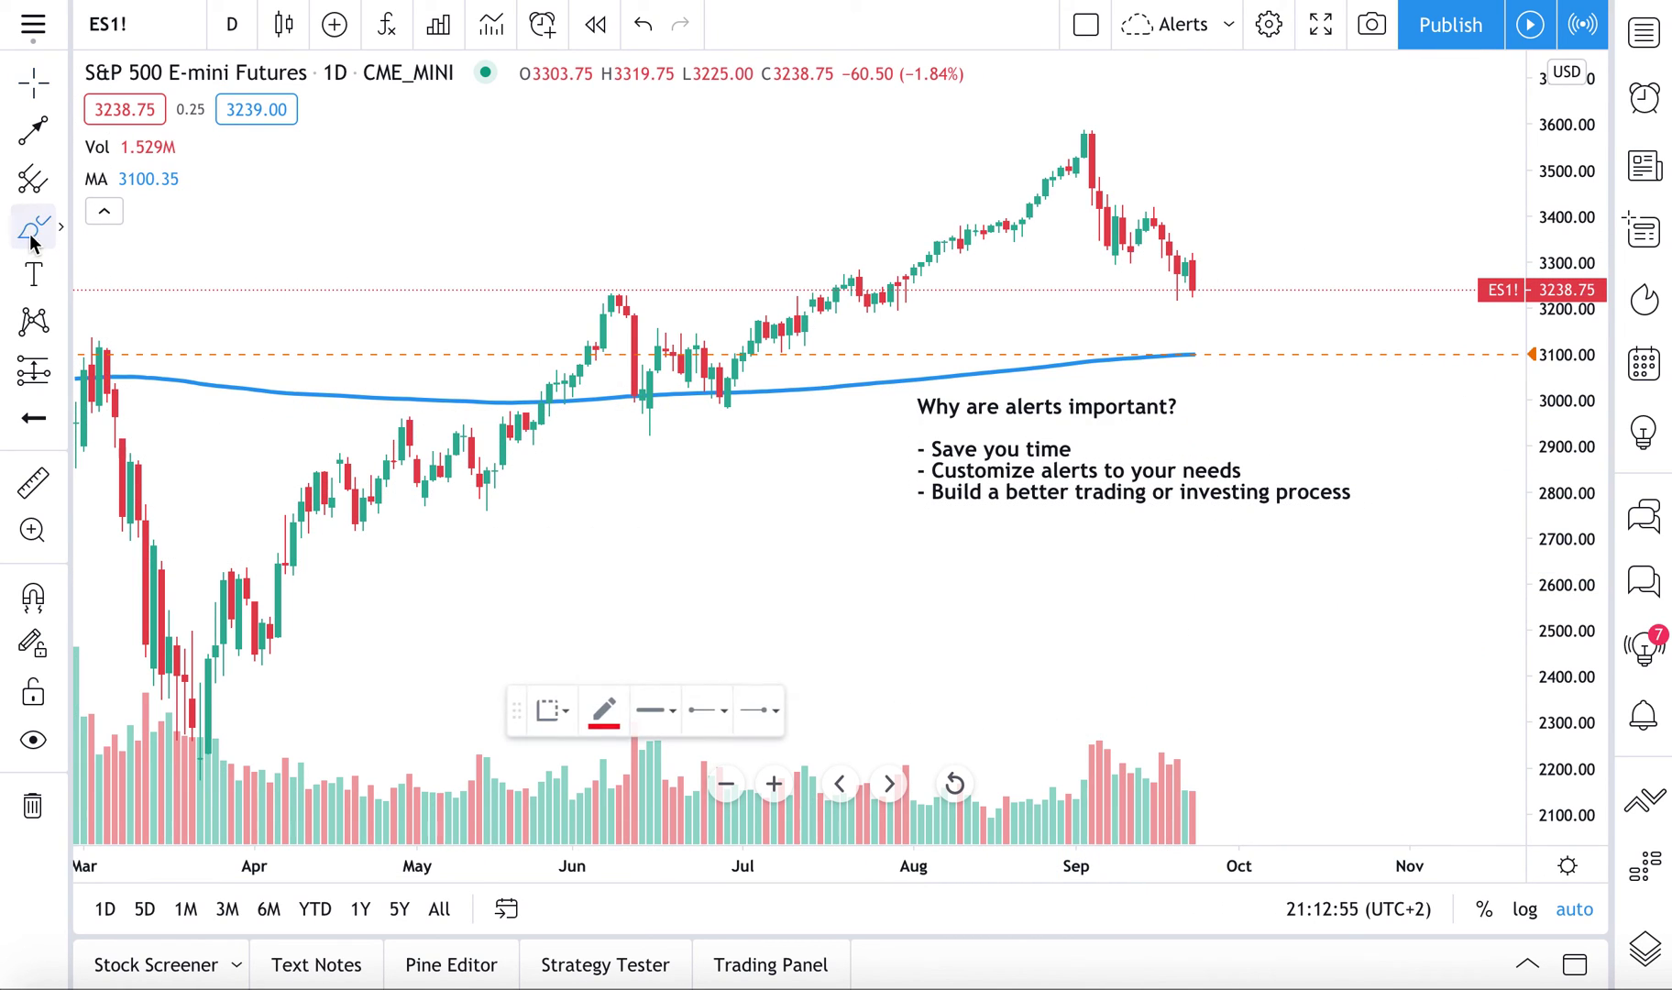
{"action": "left_click_drag", "start_coordinate": [977, 524], "coordinate": [963, 522]}
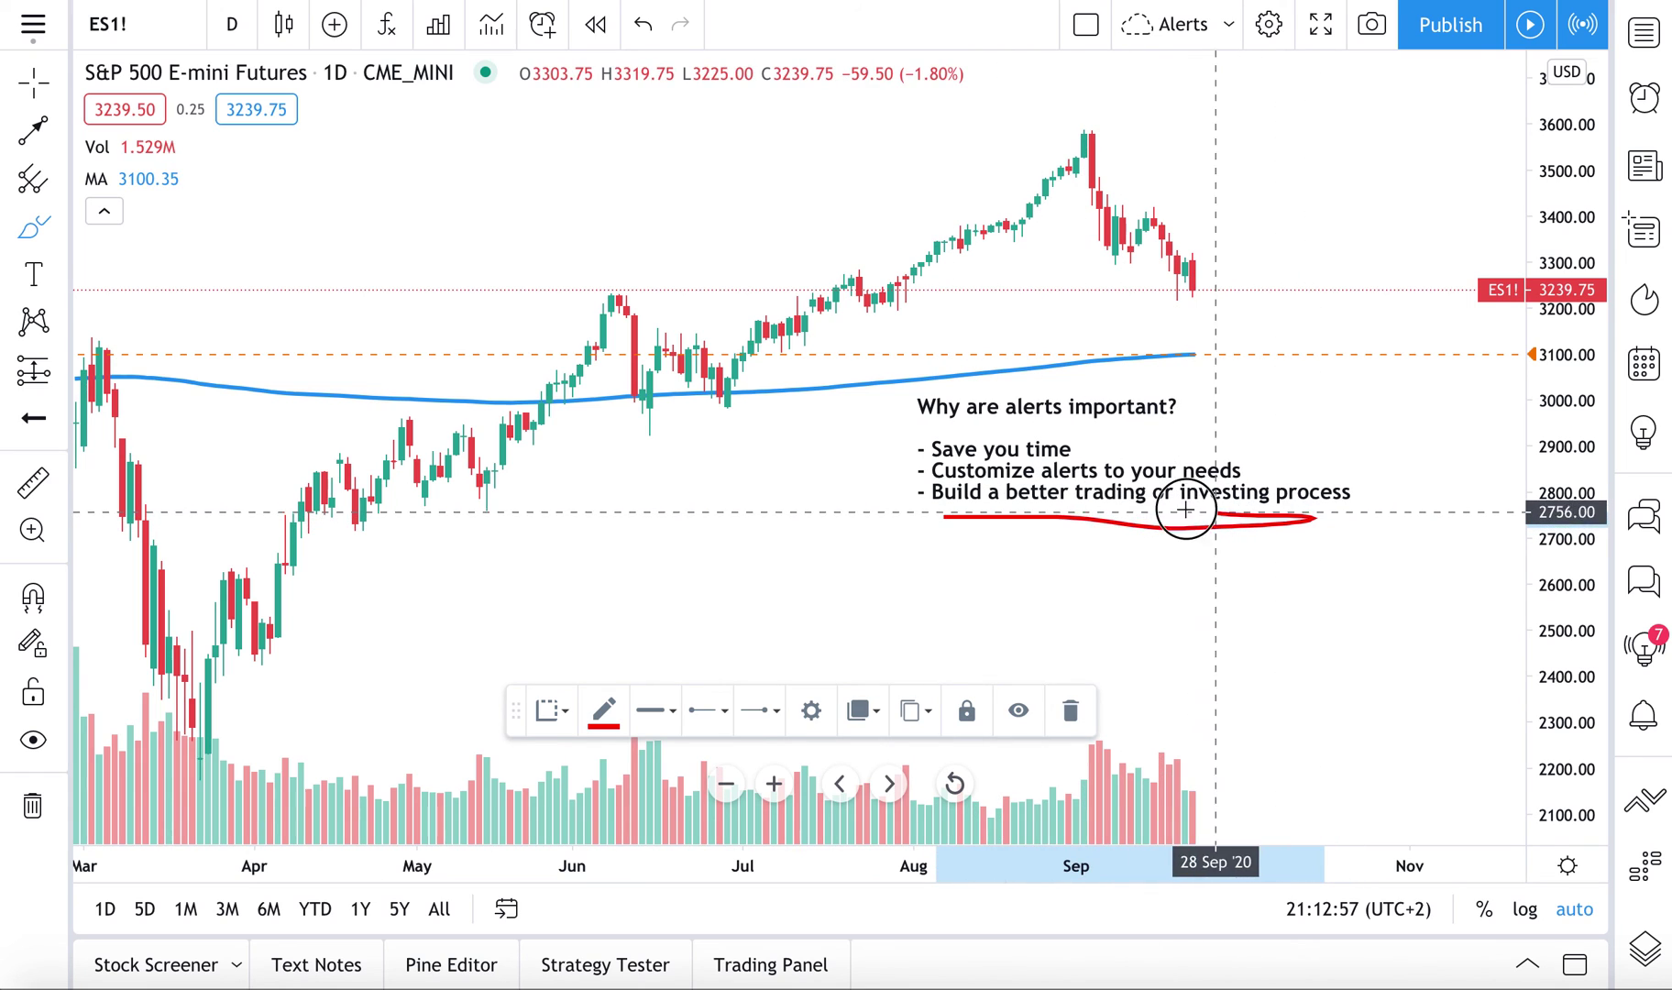
{"action": "left_click_drag", "start_coordinate": [1320, 532], "coordinate": [1315, 526]}
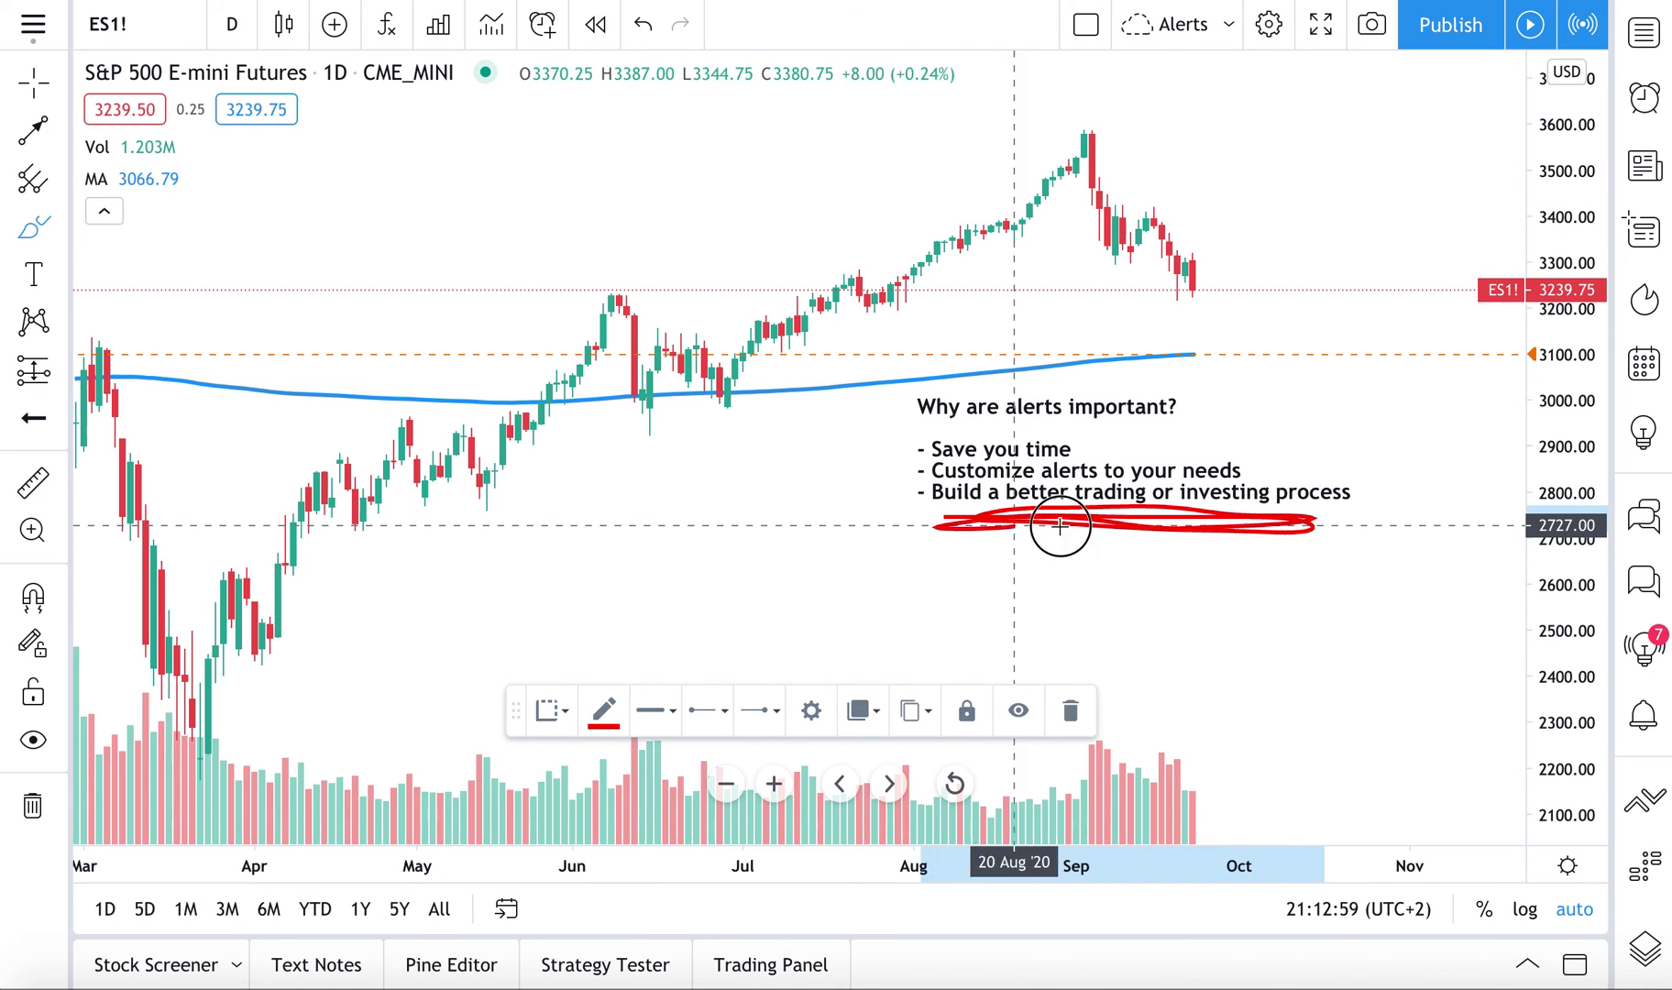
{"action": "key", "text": "Delete"}
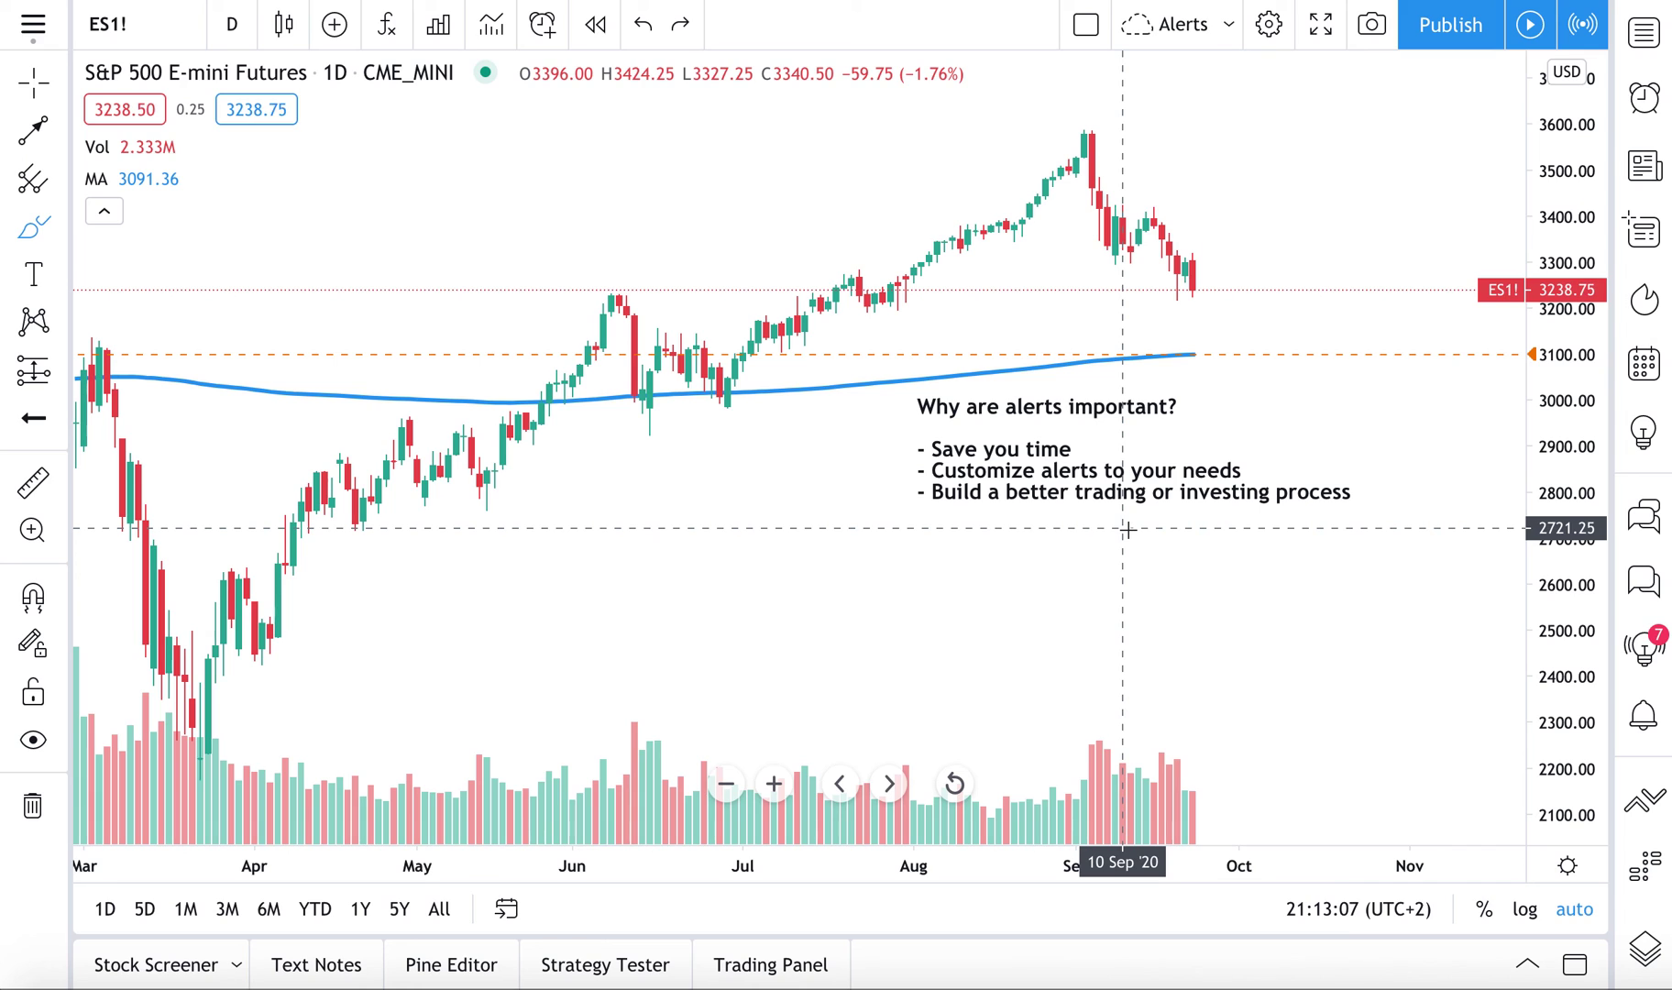
{"action": "left_click_drag", "start_coordinate": [956, 523], "coordinate": [1307, 529]}
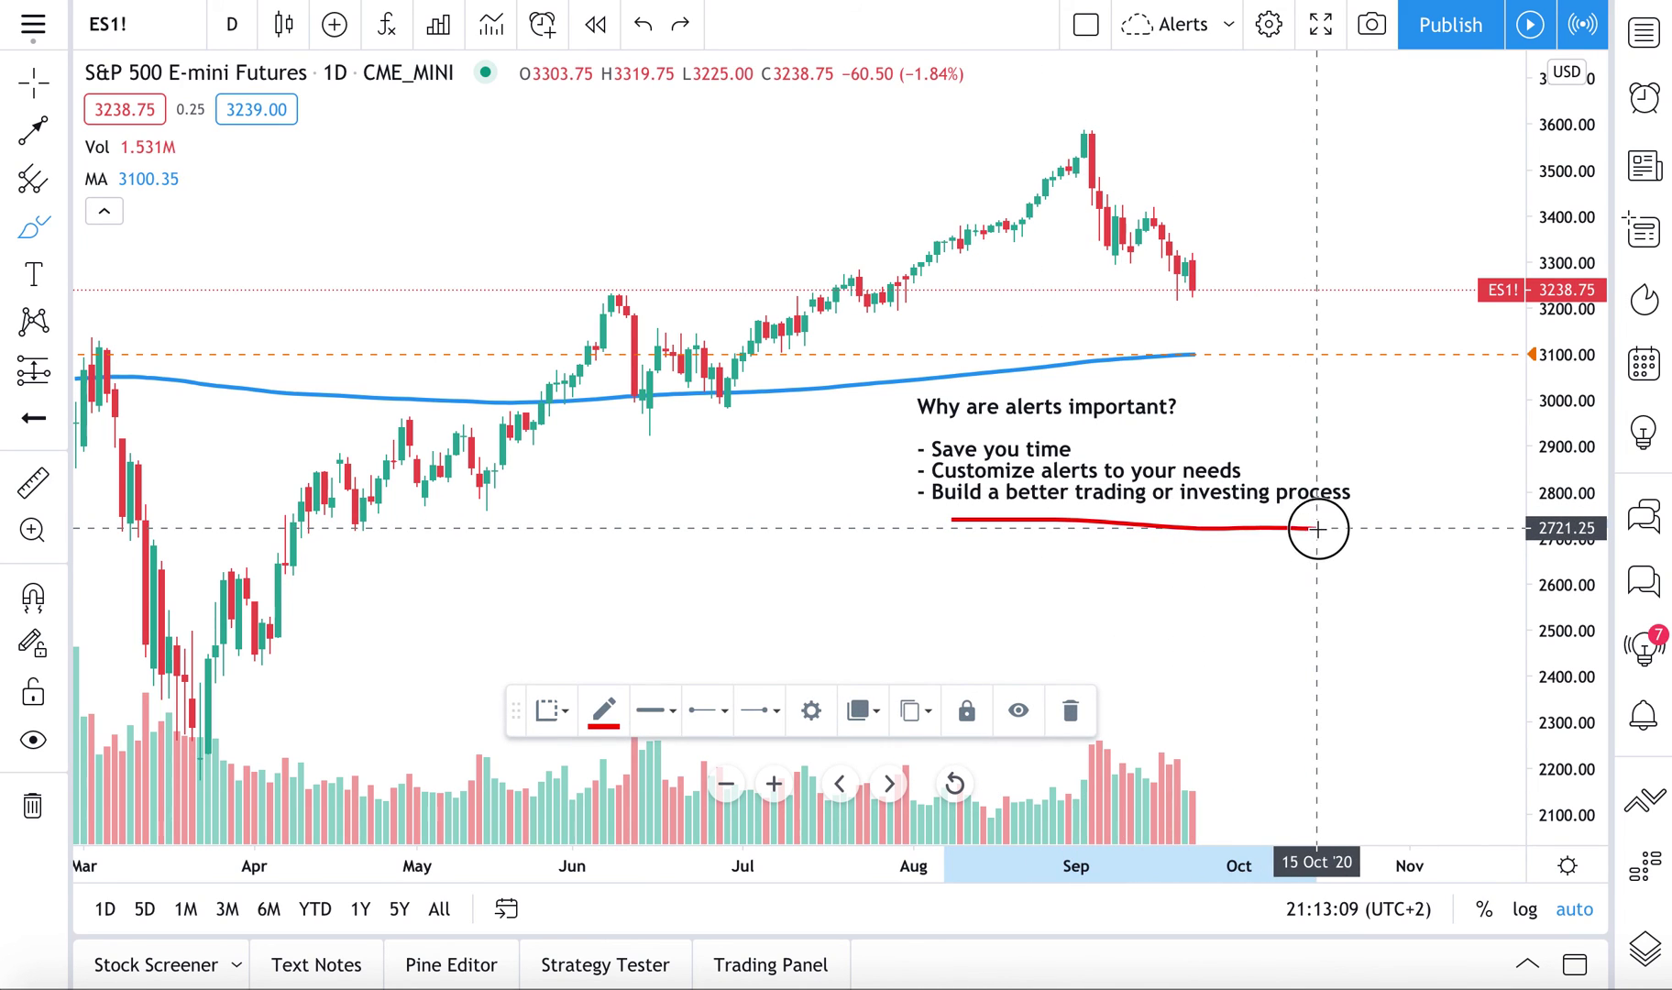
{"action": "left_click_drag", "start_coordinate": [957, 530], "coordinate": [1297, 535]}
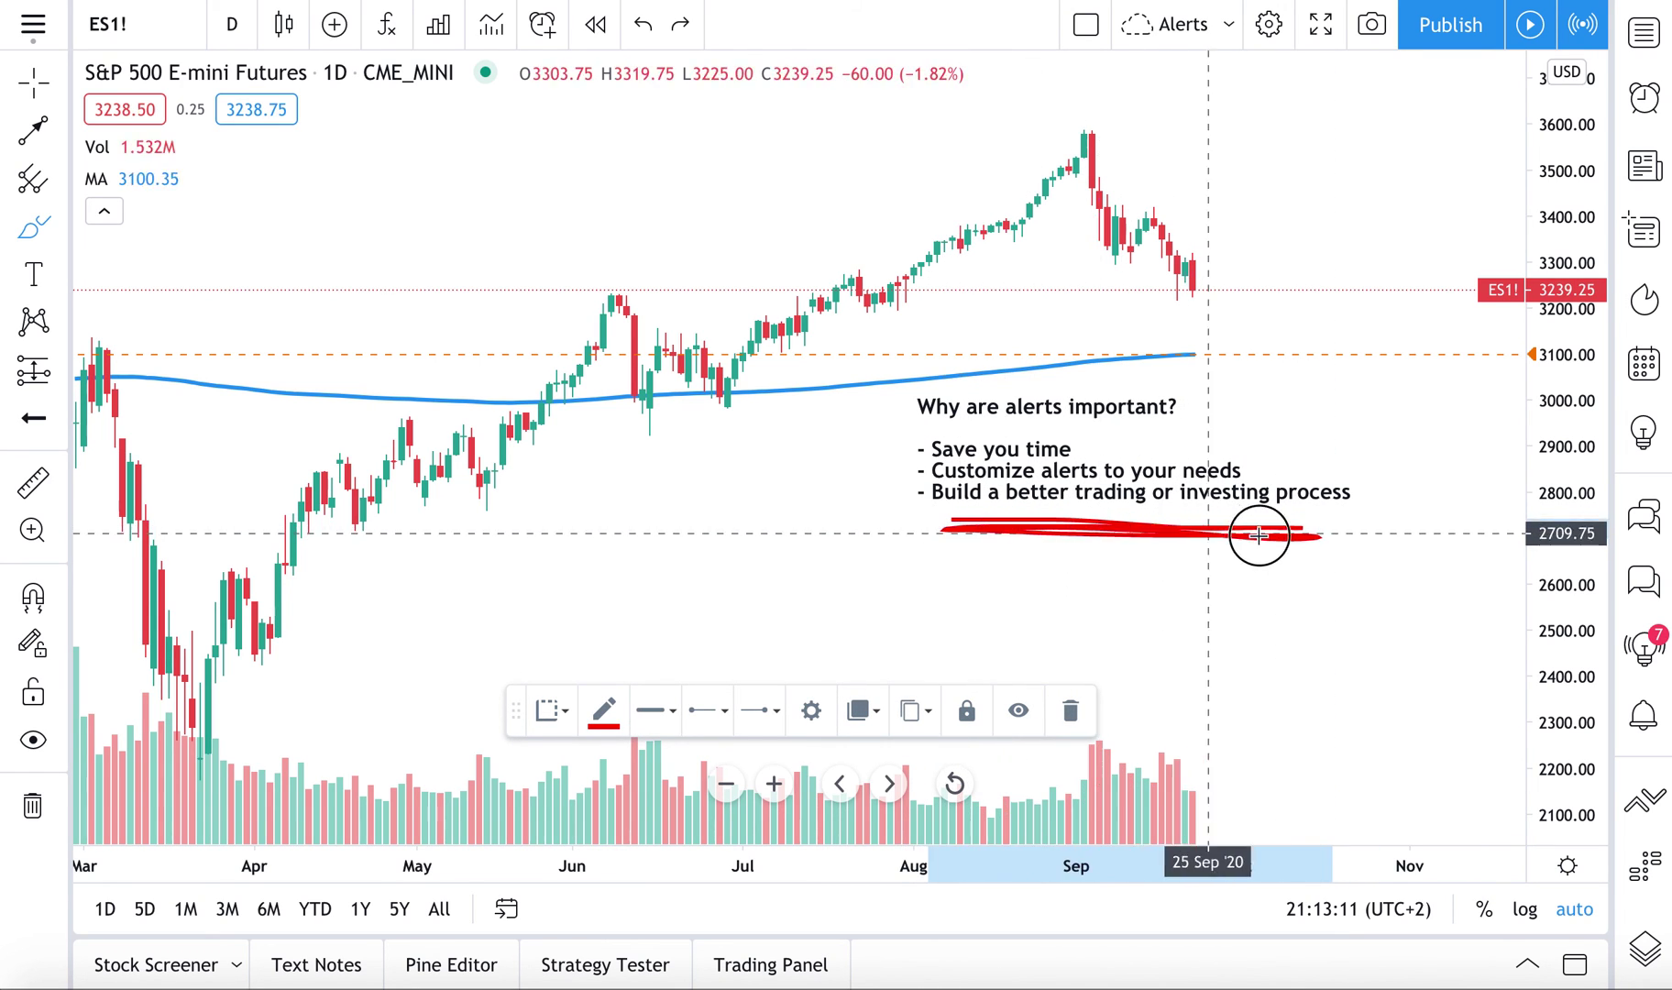
{"action": "key", "text": "Delete"}
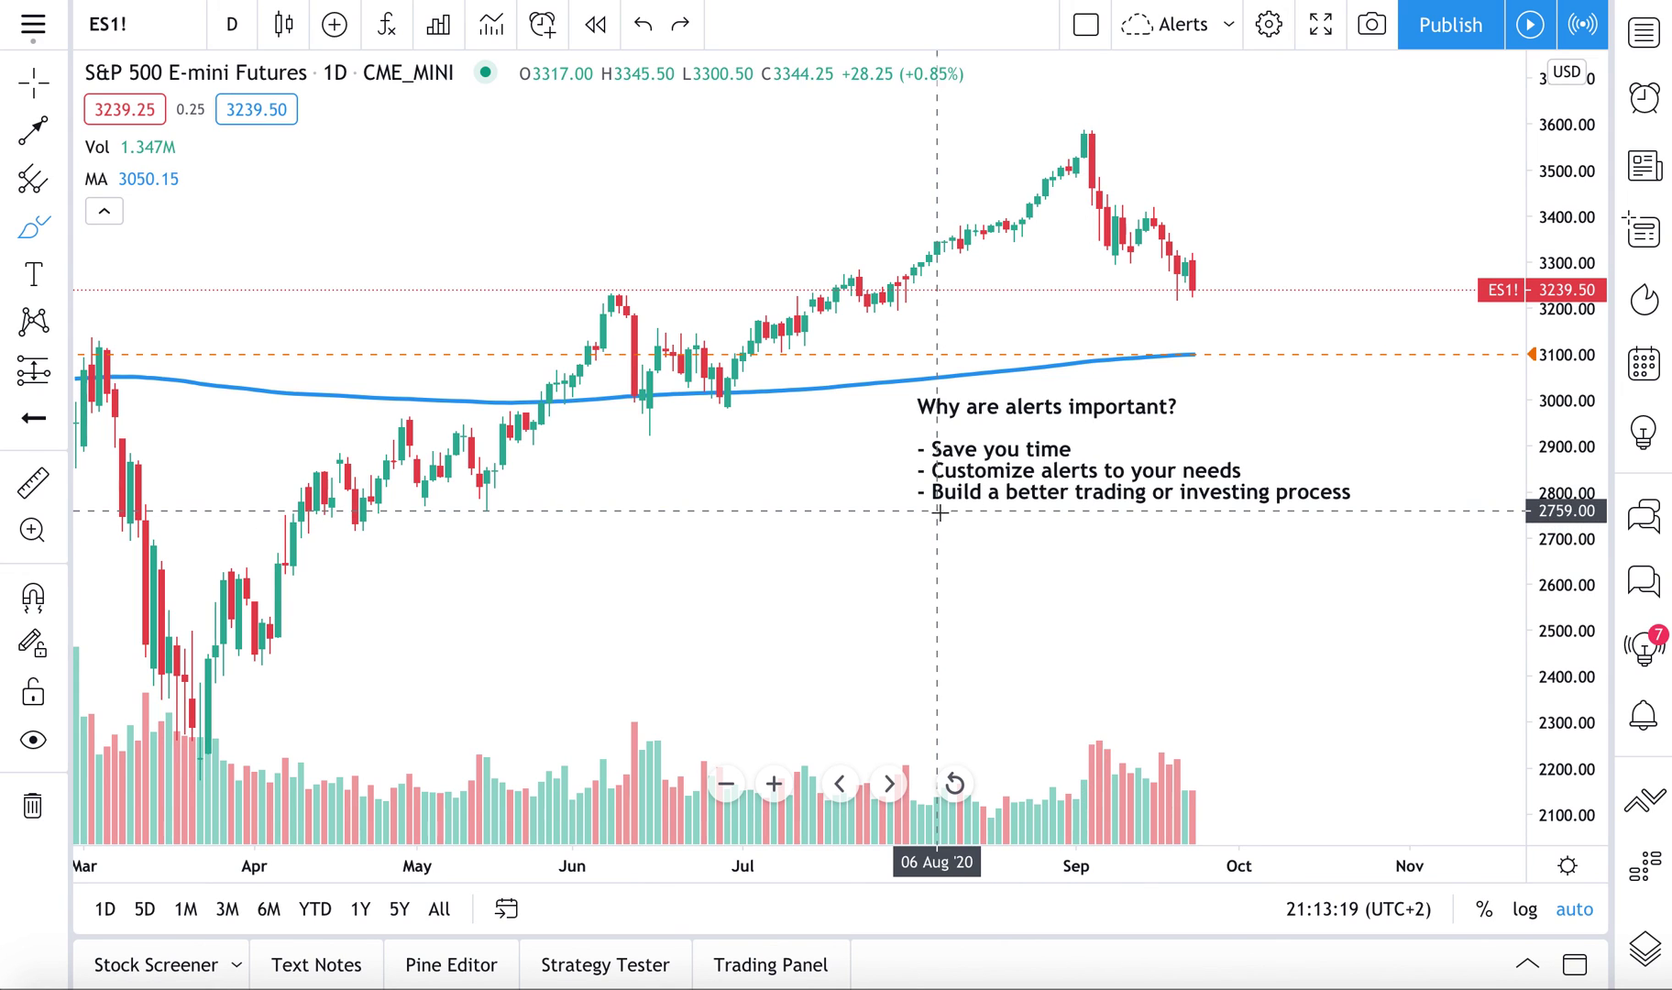
Try a red underline under the last bullet and a red circle around the note, then delete both.
{"action": "mouse_move", "coordinate": [938, 516]}
{"action": "left_mouse_down"}
{"action": "mouse_move", "coordinate": [1319, 513]}
{"action": "mouse_move", "coordinate": [988, 507]}
{"action": "left_mouse_up"}
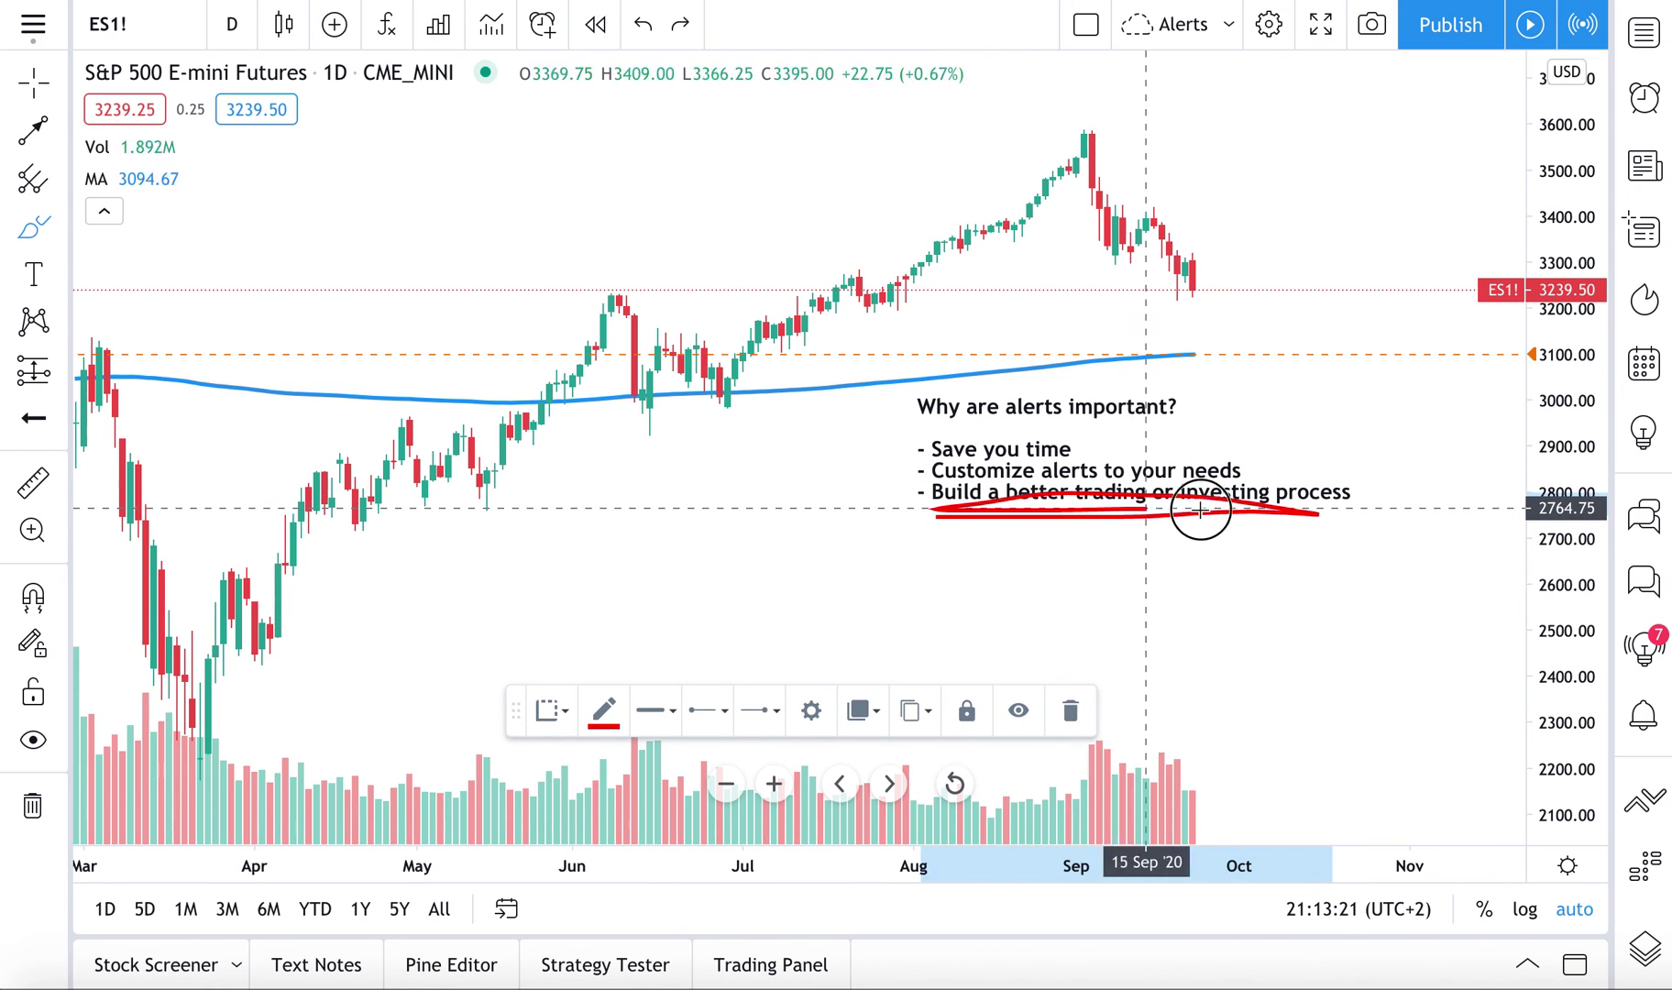
{"action": "key", "text": "Delete"}
{"action": "mouse_move", "coordinate": [1042, 389]}
{"action": "left_mouse_down"}
{"action": "mouse_move", "coordinate": [1370, 523]}
{"action": "mouse_move", "coordinate": [1365, 432]}
{"action": "mouse_move", "coordinate": [1137, 372]}
{"action": "mouse_move", "coordinate": [953, 381]}
{"action": "mouse_move", "coordinate": [846, 477]}
{"action": "left_mouse_up"}
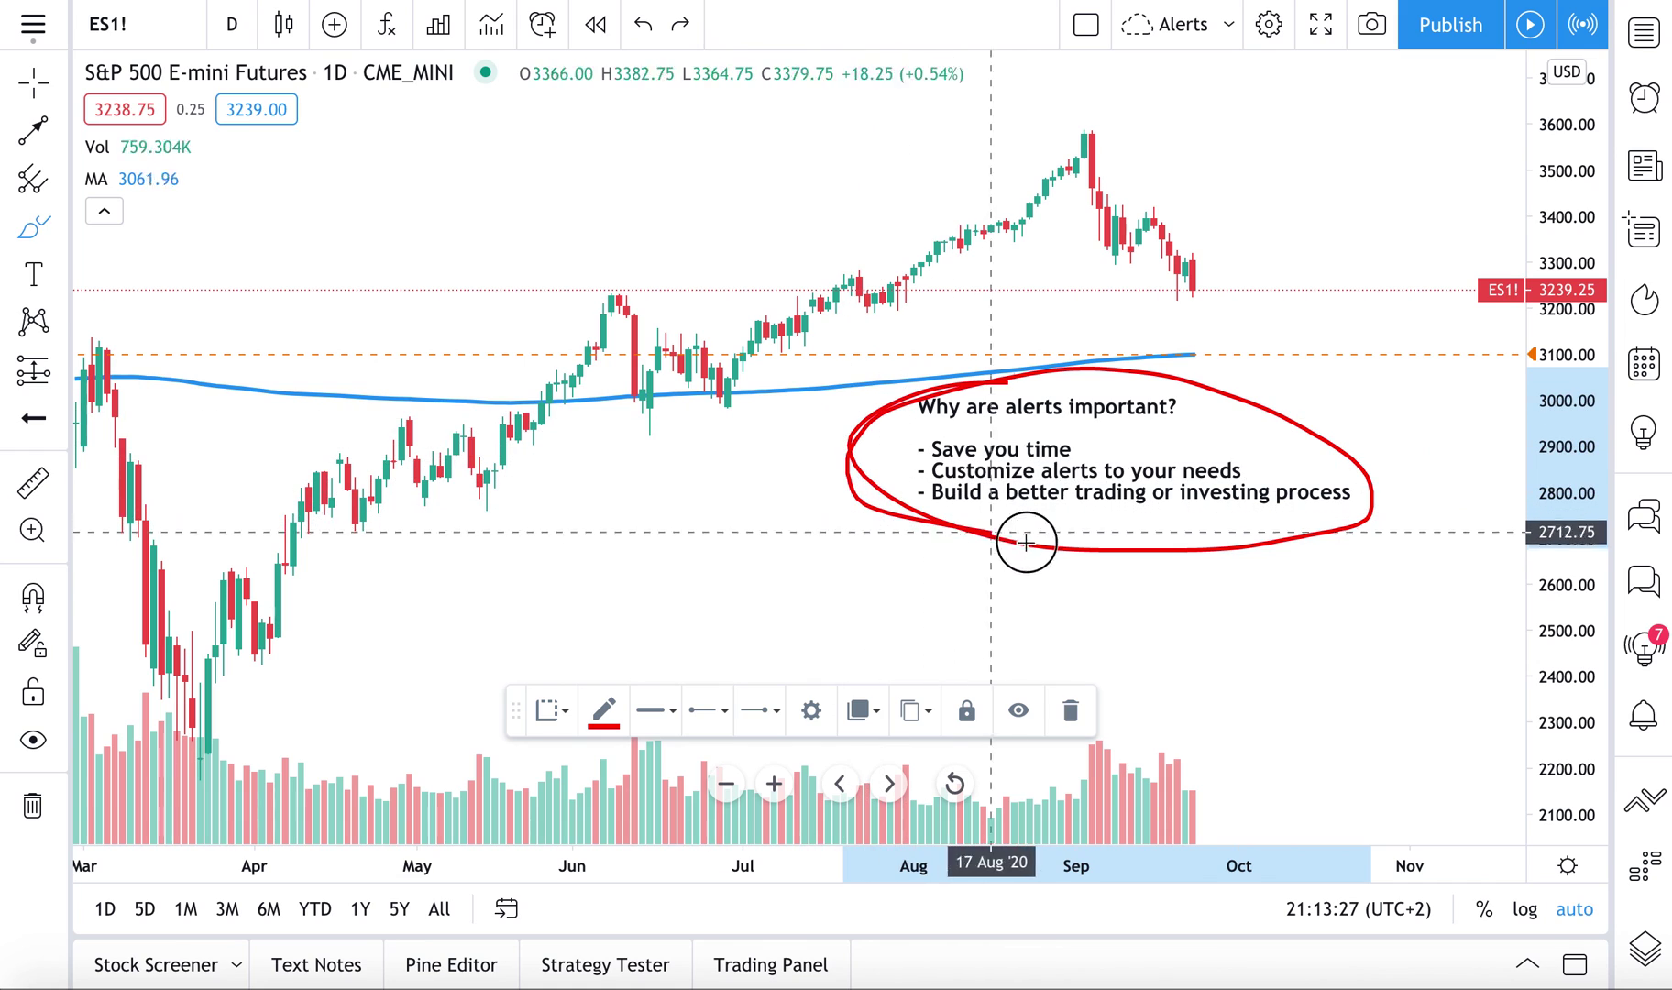
{"action": "key", "text": "Delete"}
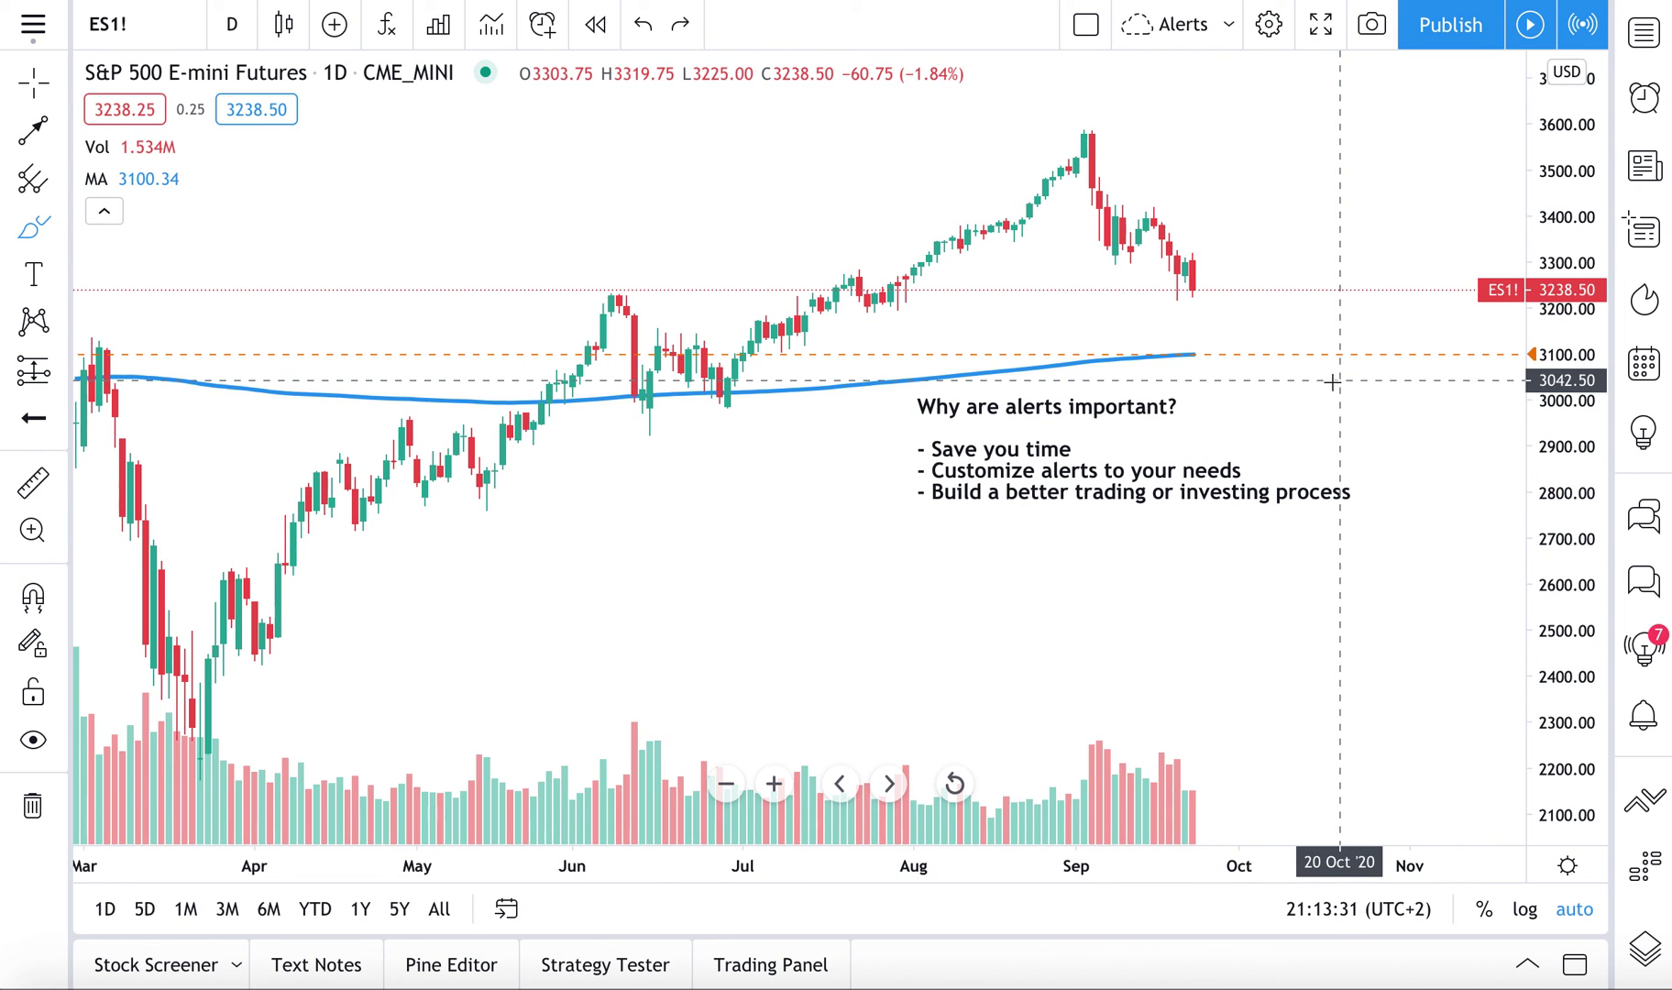
{"action": "left_click", "coordinate": [1644, 95]}
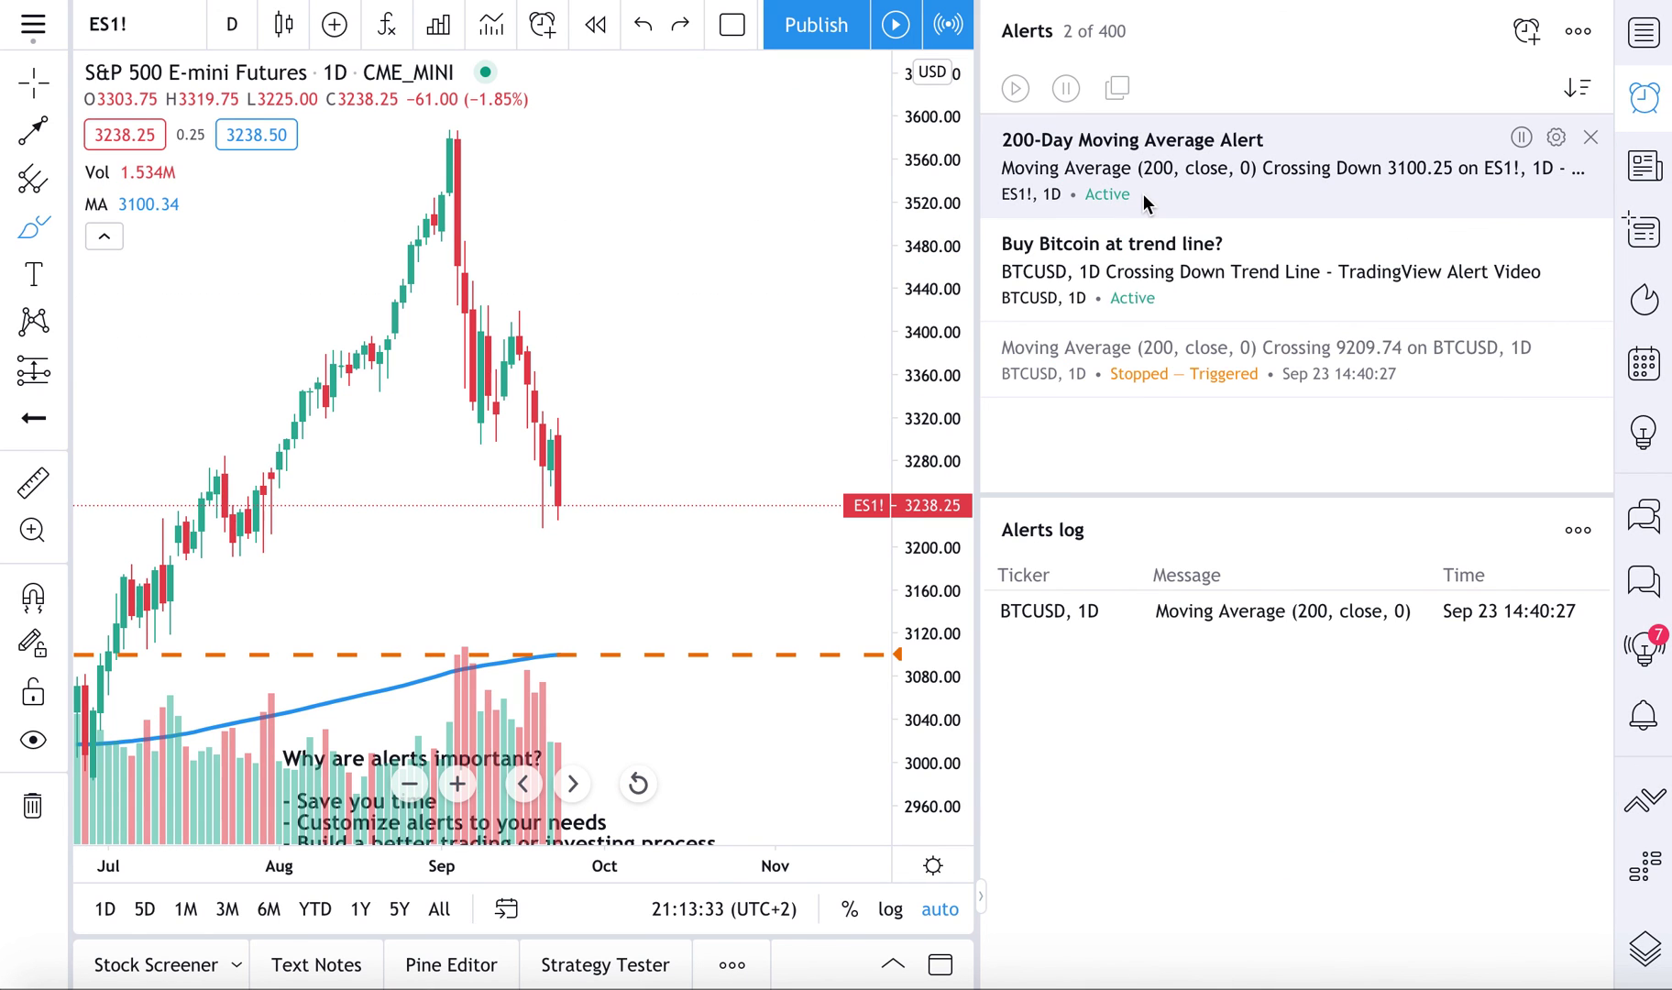